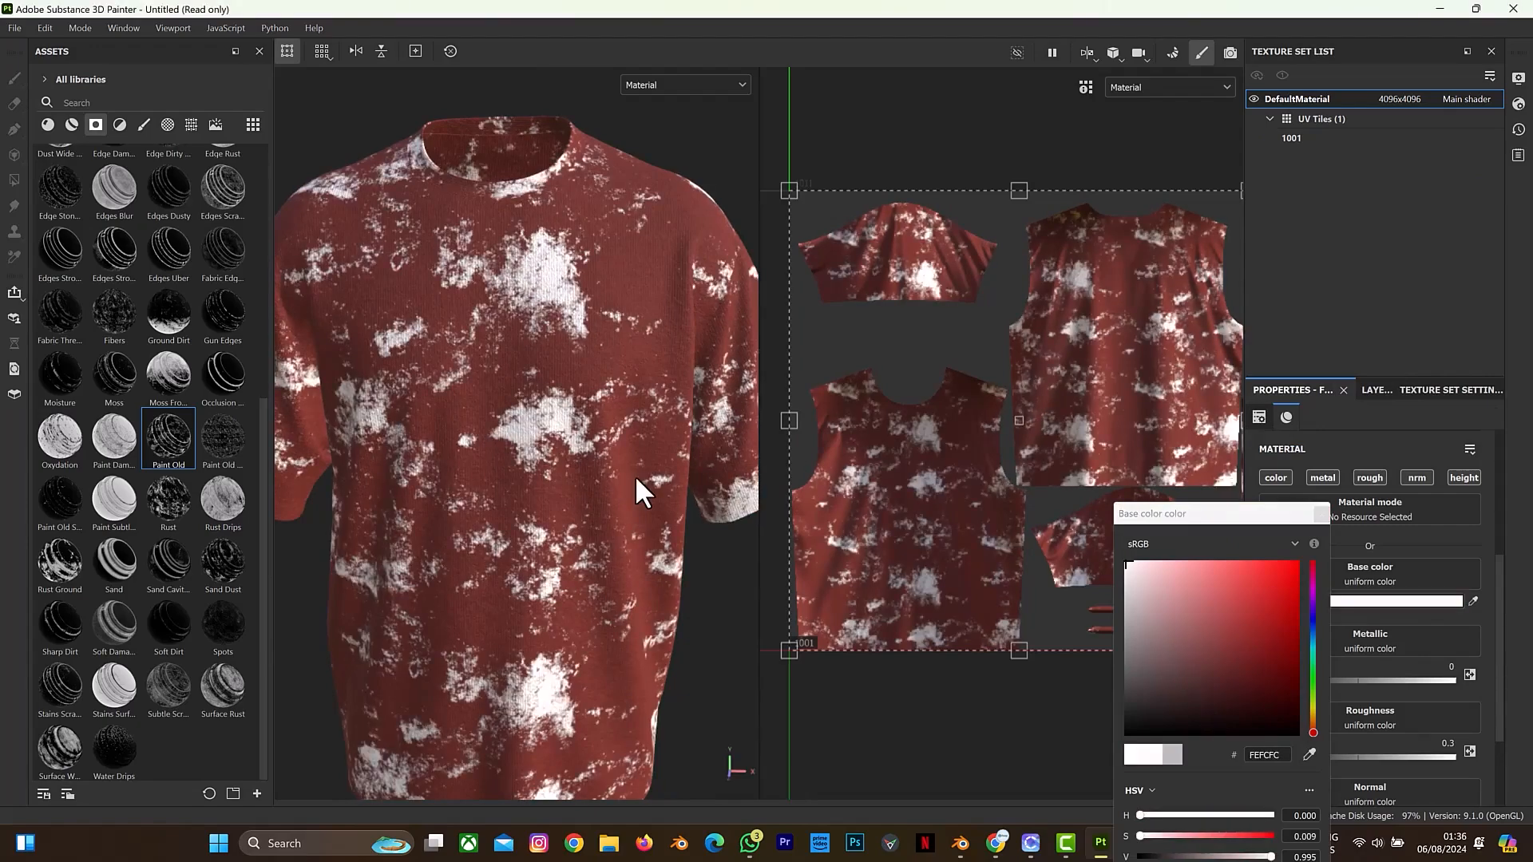
- Set the fill layer's base color to white, close the color picker, and select the Cotton Jersey layer
click(1313, 703)
click(1287, 616)
click(1126, 561)
click(1322, 513)
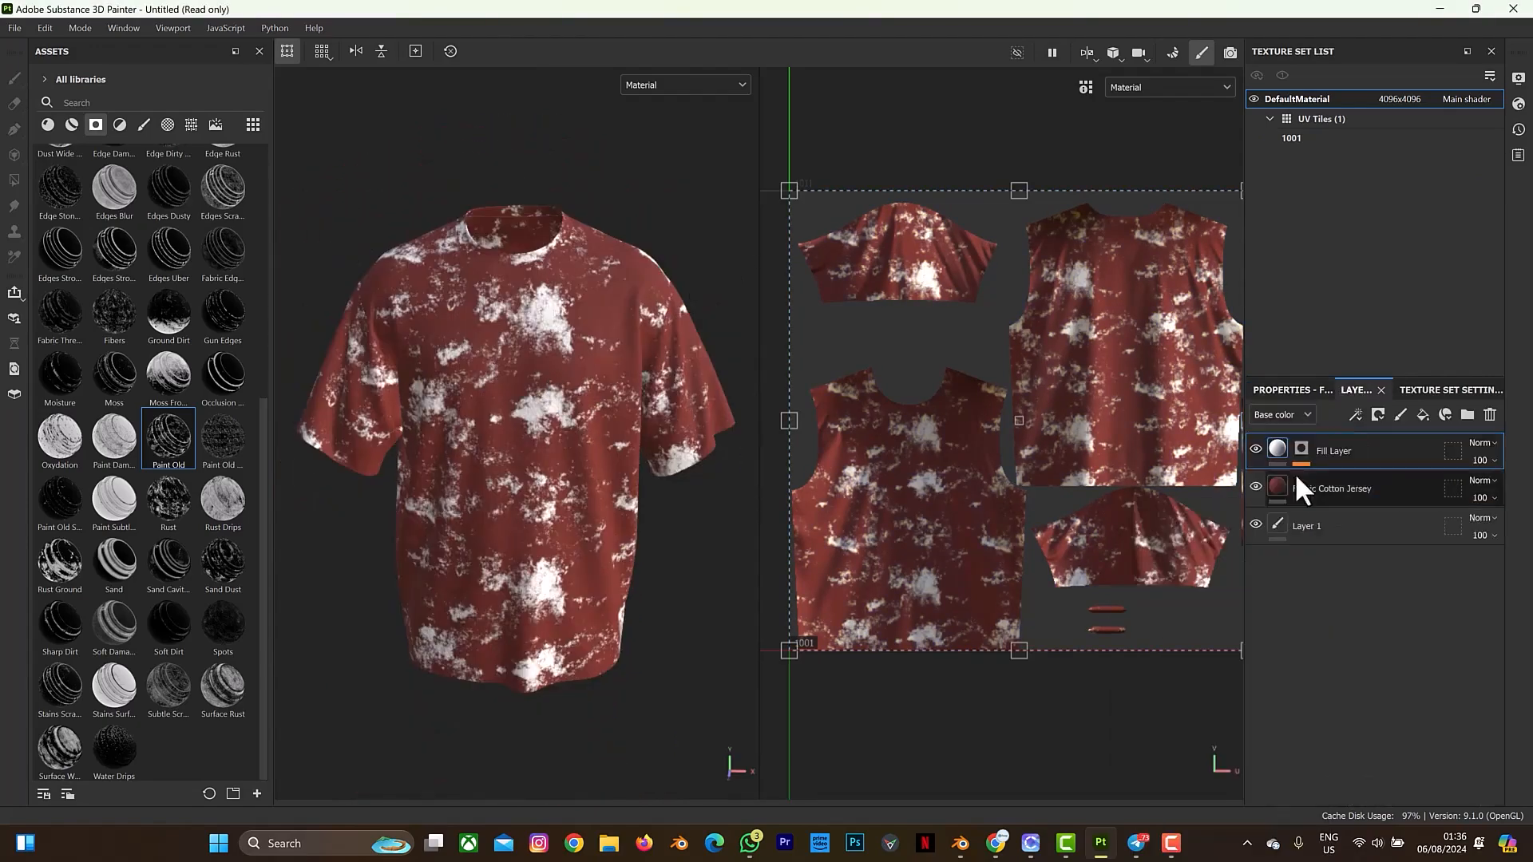
click(1297, 477)
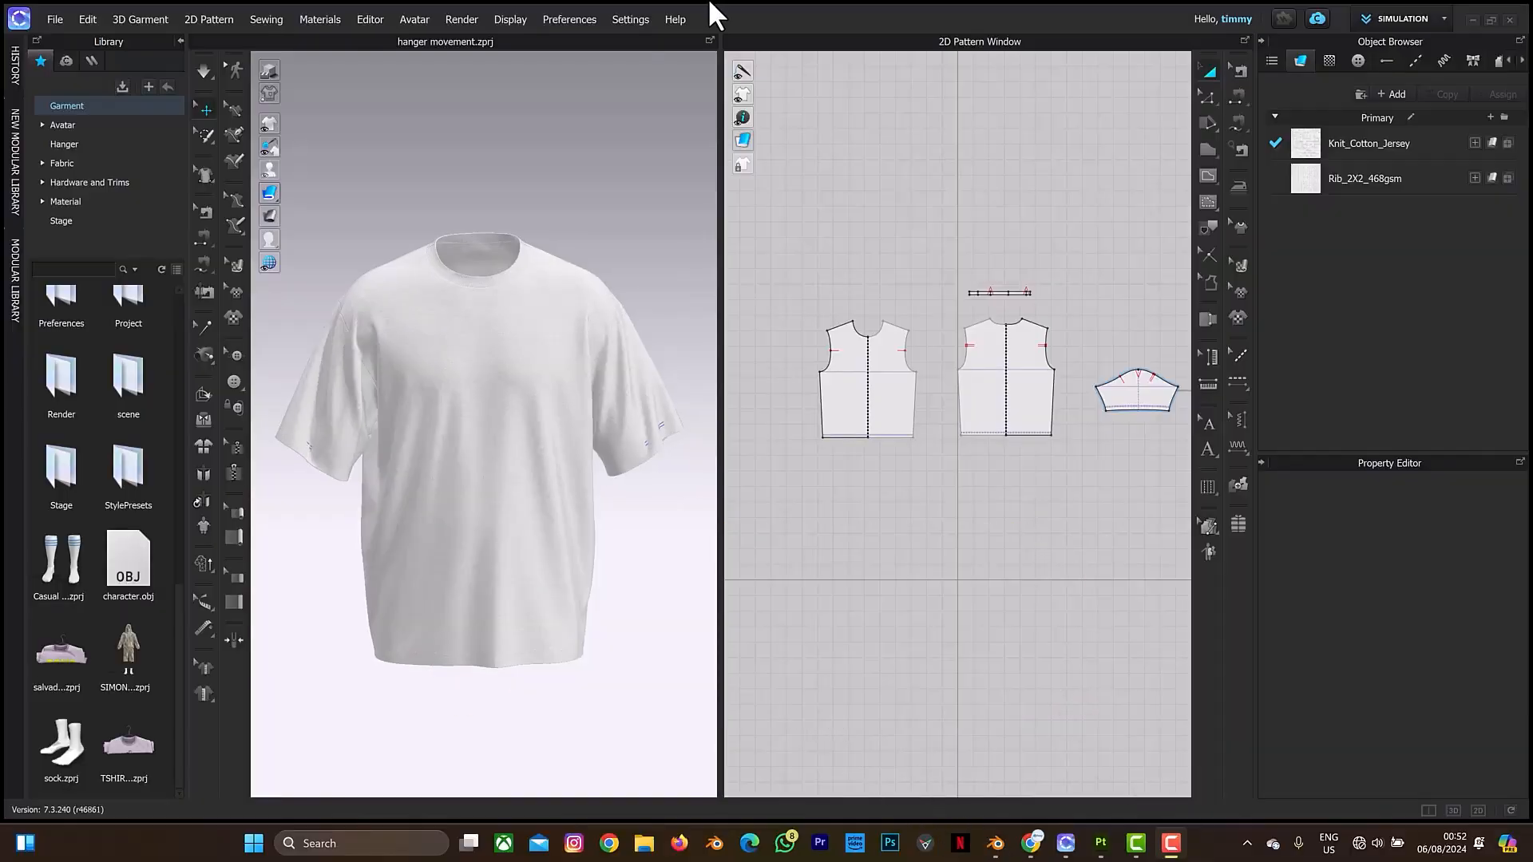
- In CLO 3D, change the workspace to UV Editor and examine how the T-shirt's pattern pieces fit in the UV tile
mouse_move(483, 425)
right_down()
mouse_move(564, 410)
mouse_move(561, 438)
mouse_move(466, 445)
mouse_move(462, 427)
right_up()
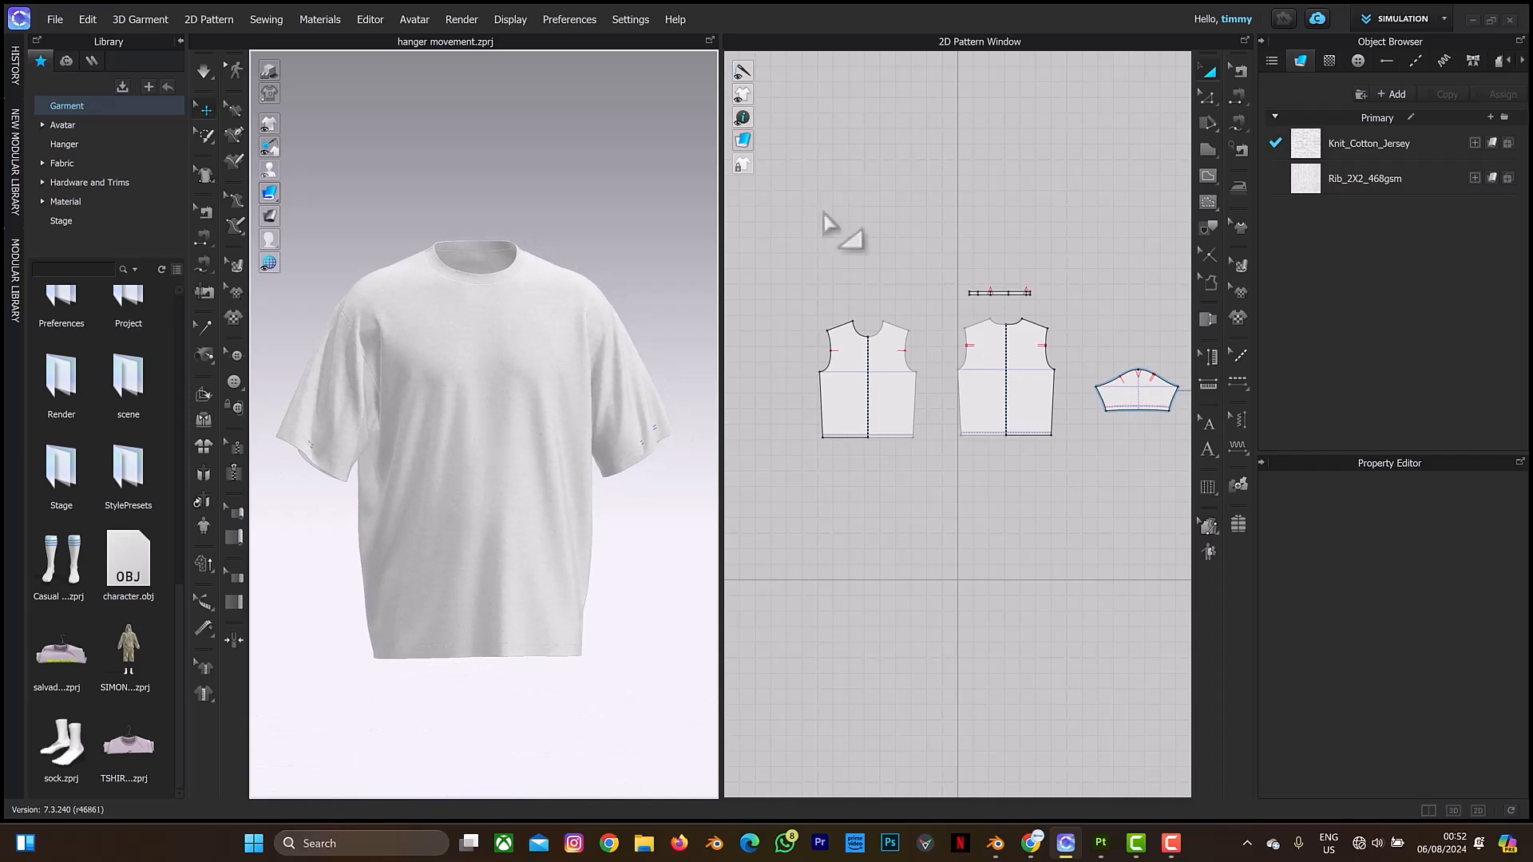
click(1406, 14)
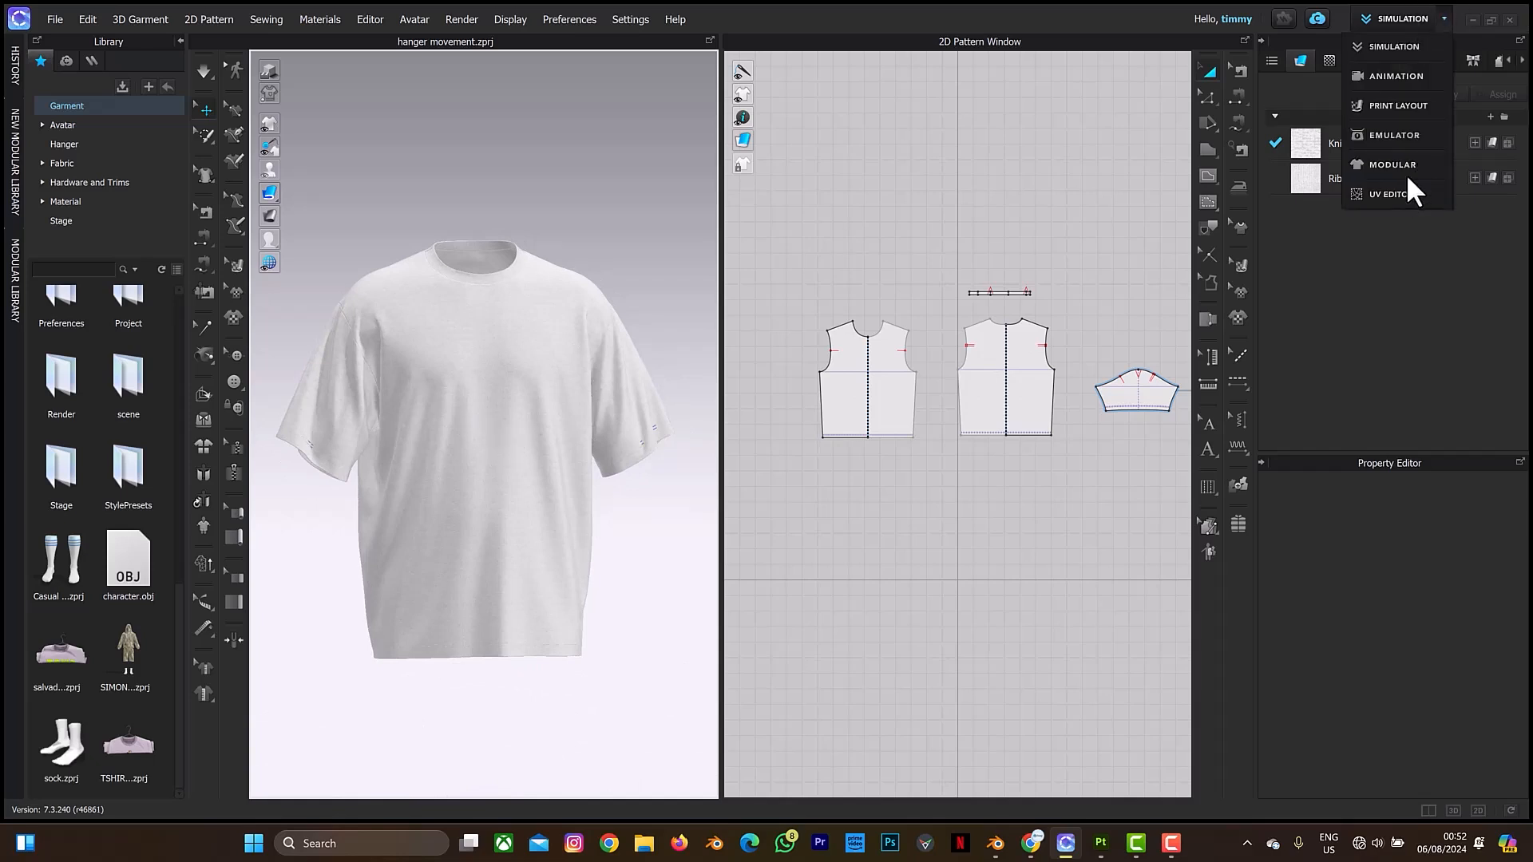
click(1403, 197)
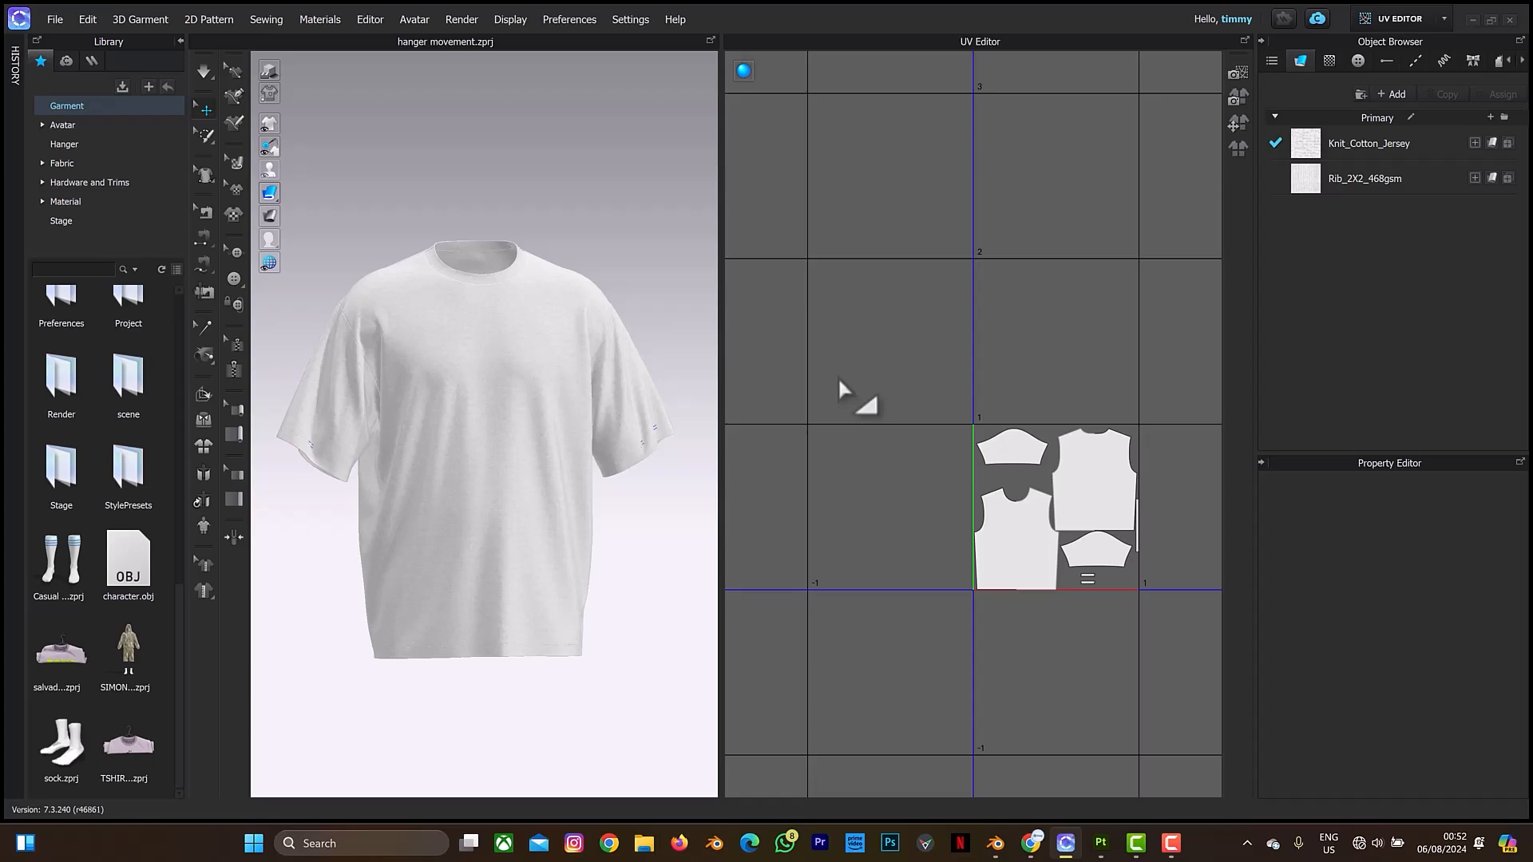
middle_drag(1136, 523, 1105, 408)
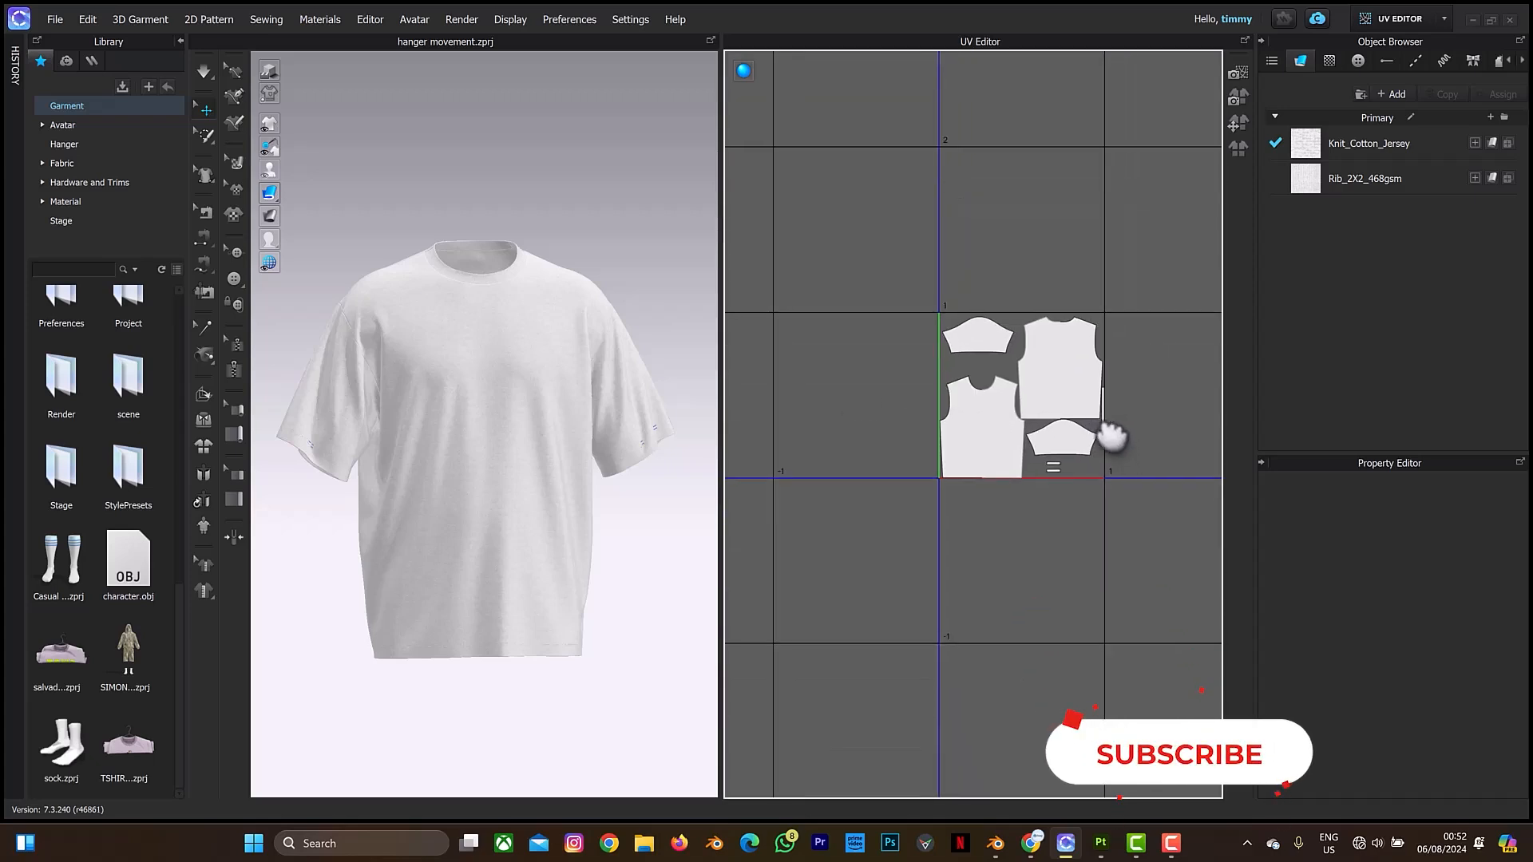
scroll(1105, 409, up, 3)
scroll(1094, 391, up, 2)
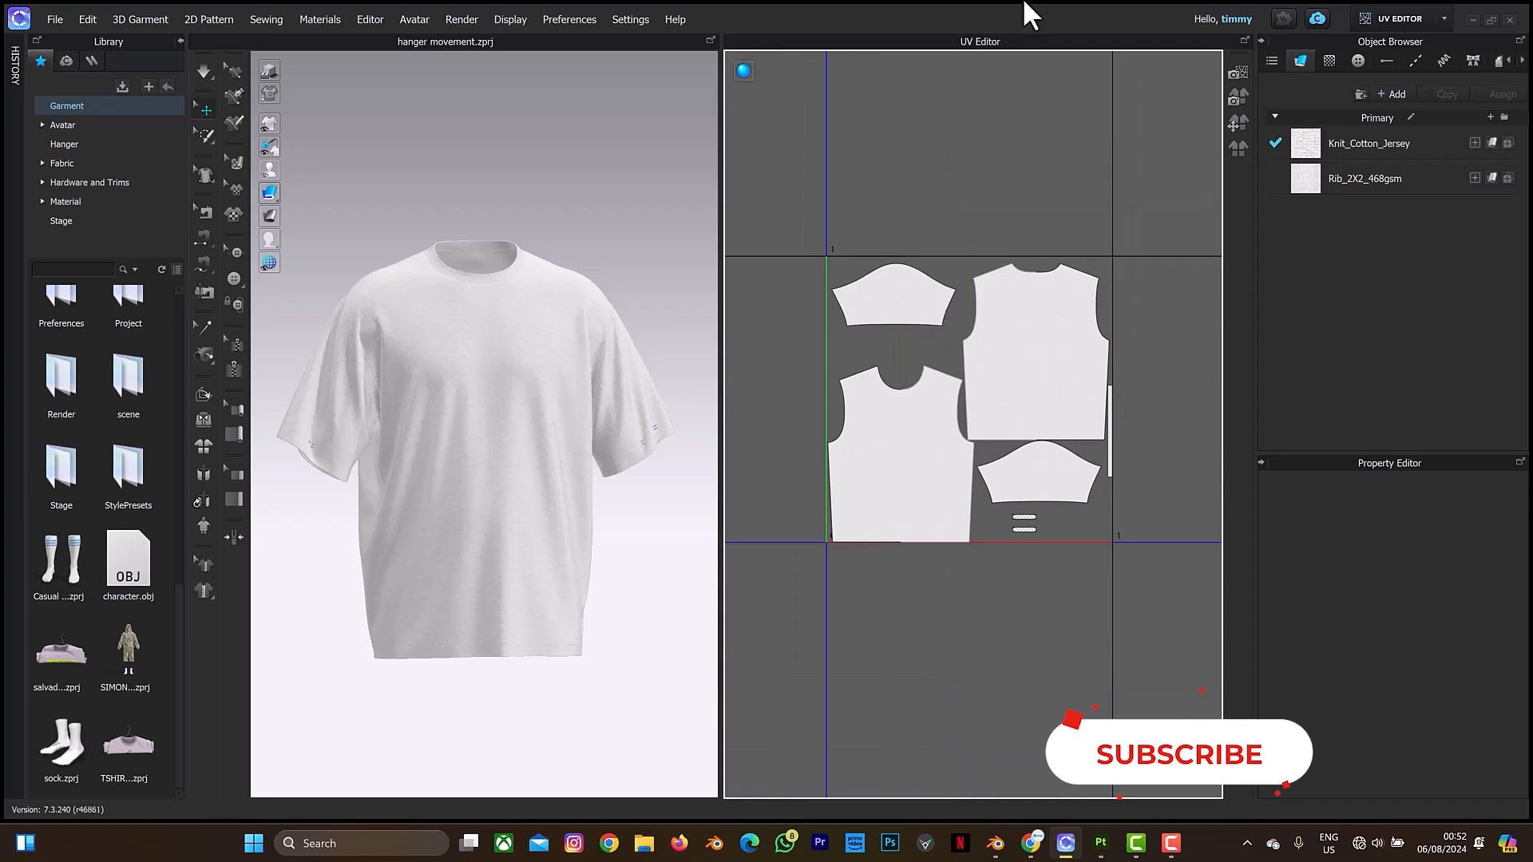
- Return to the Simulation workspace
click(1381, 12)
click(1377, 41)
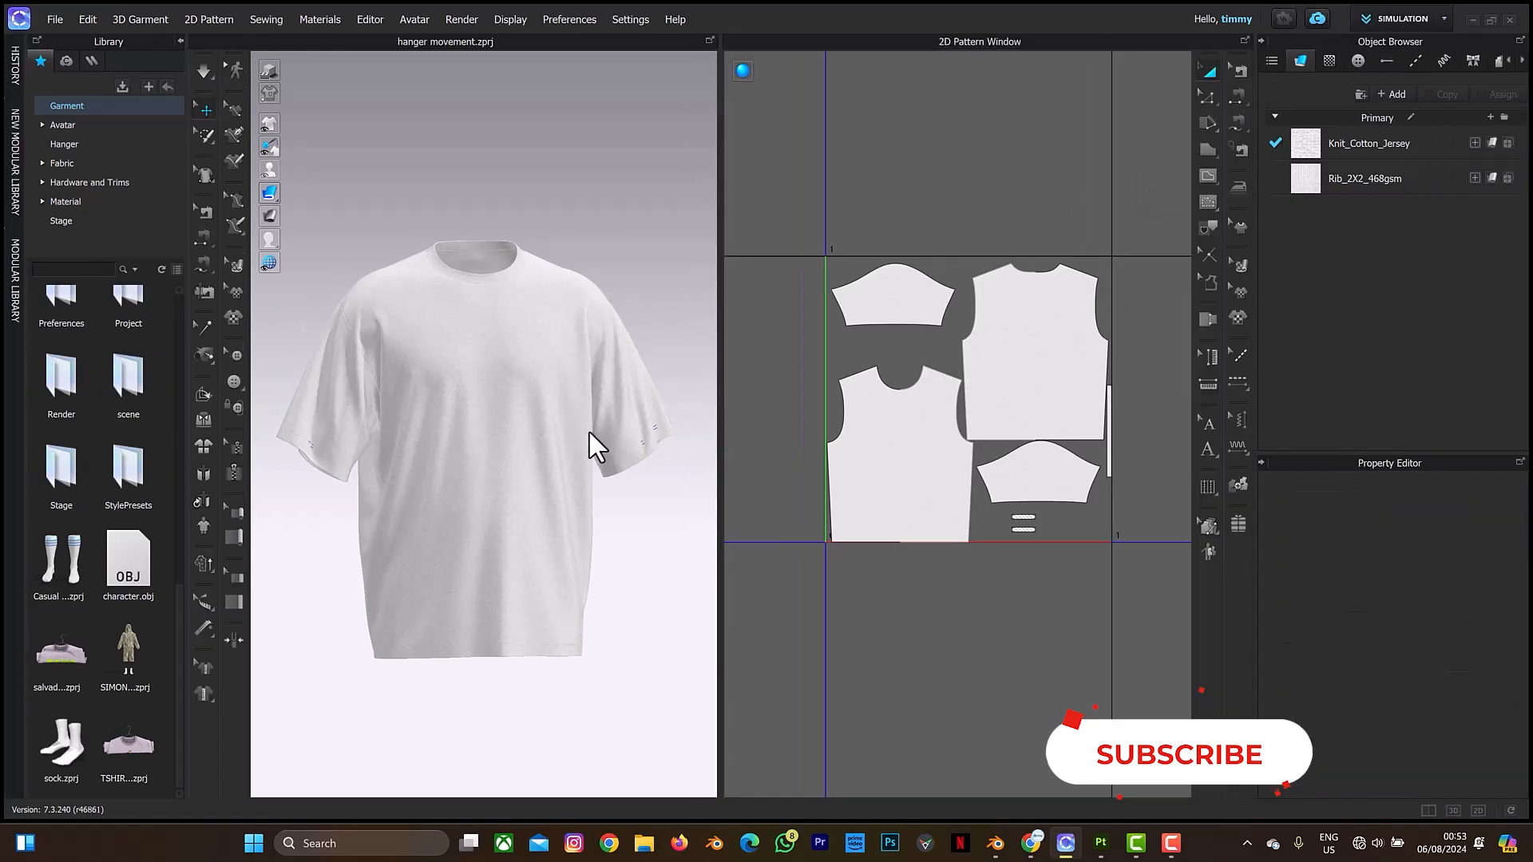
scroll(551, 449, down, 3)
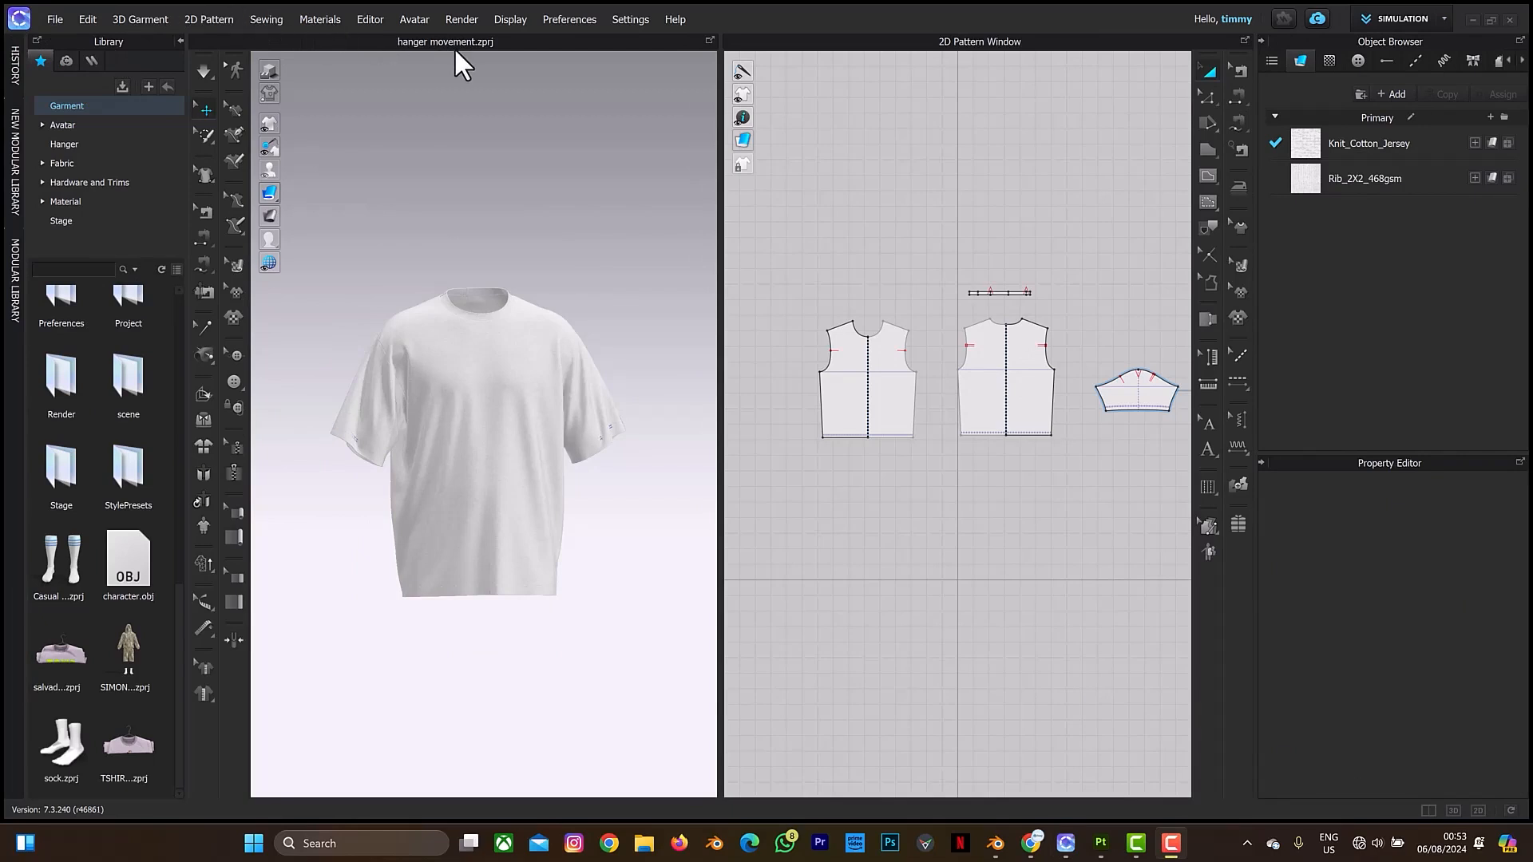
- Start an Alembic (OGAWA) export named Thsirt.abc in New folder (2), deleting the existing file of that name
click(57, 18)
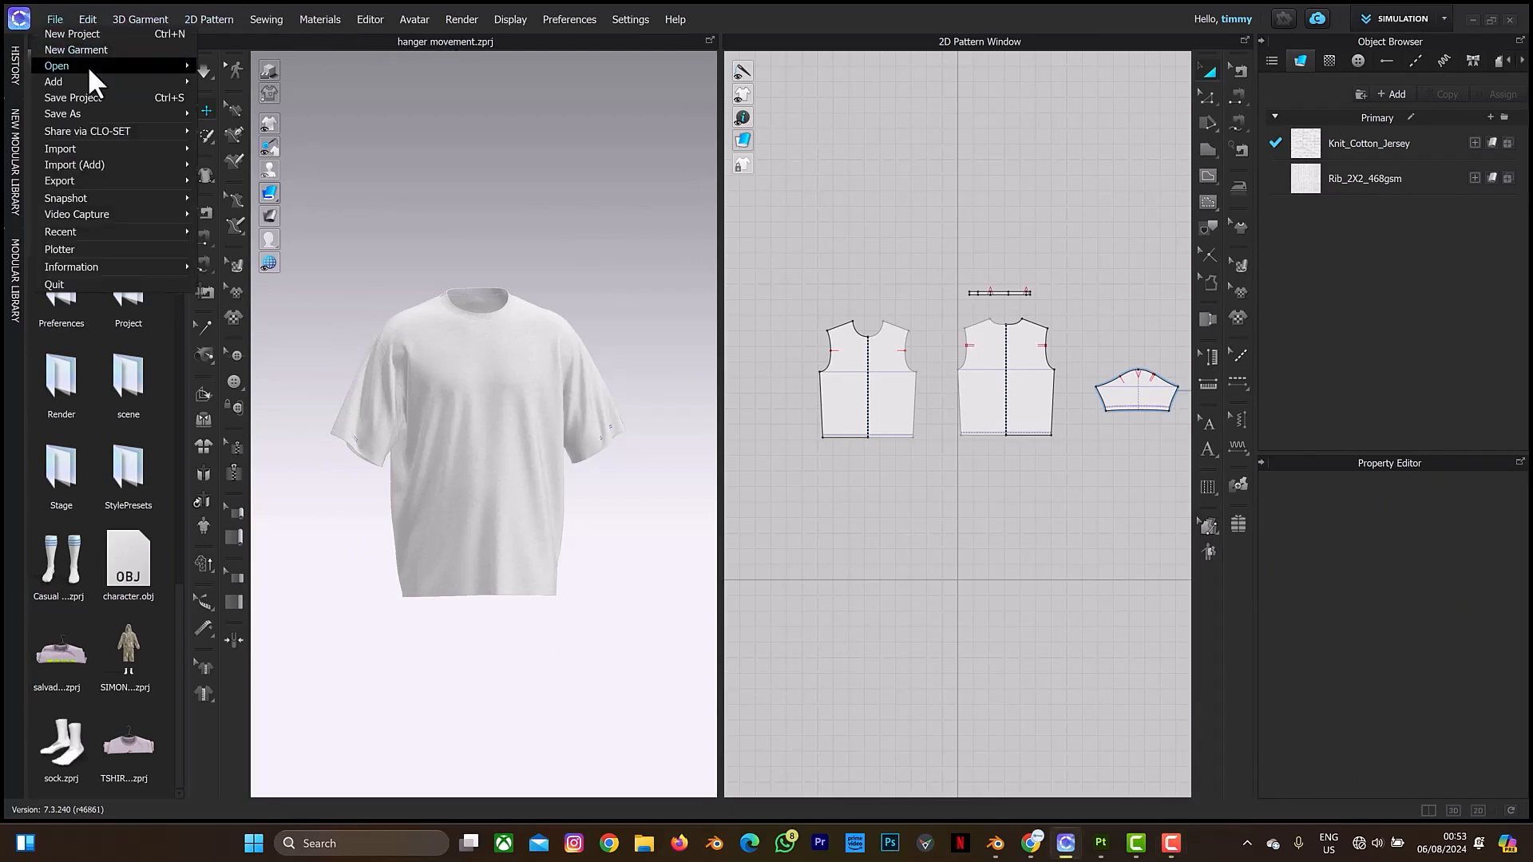
mouse_move(124, 190)
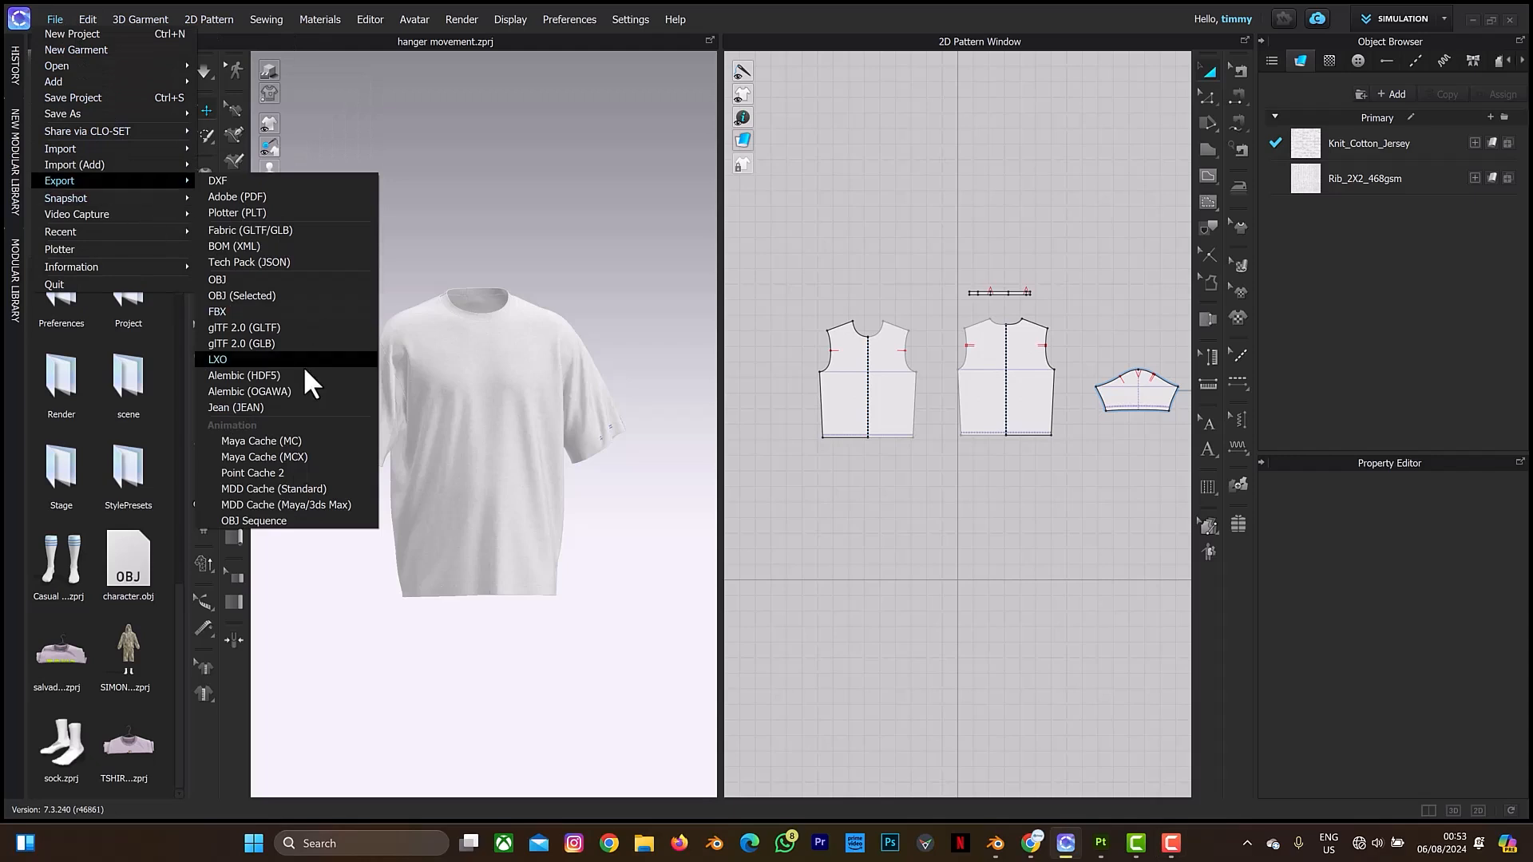
click(287, 398)
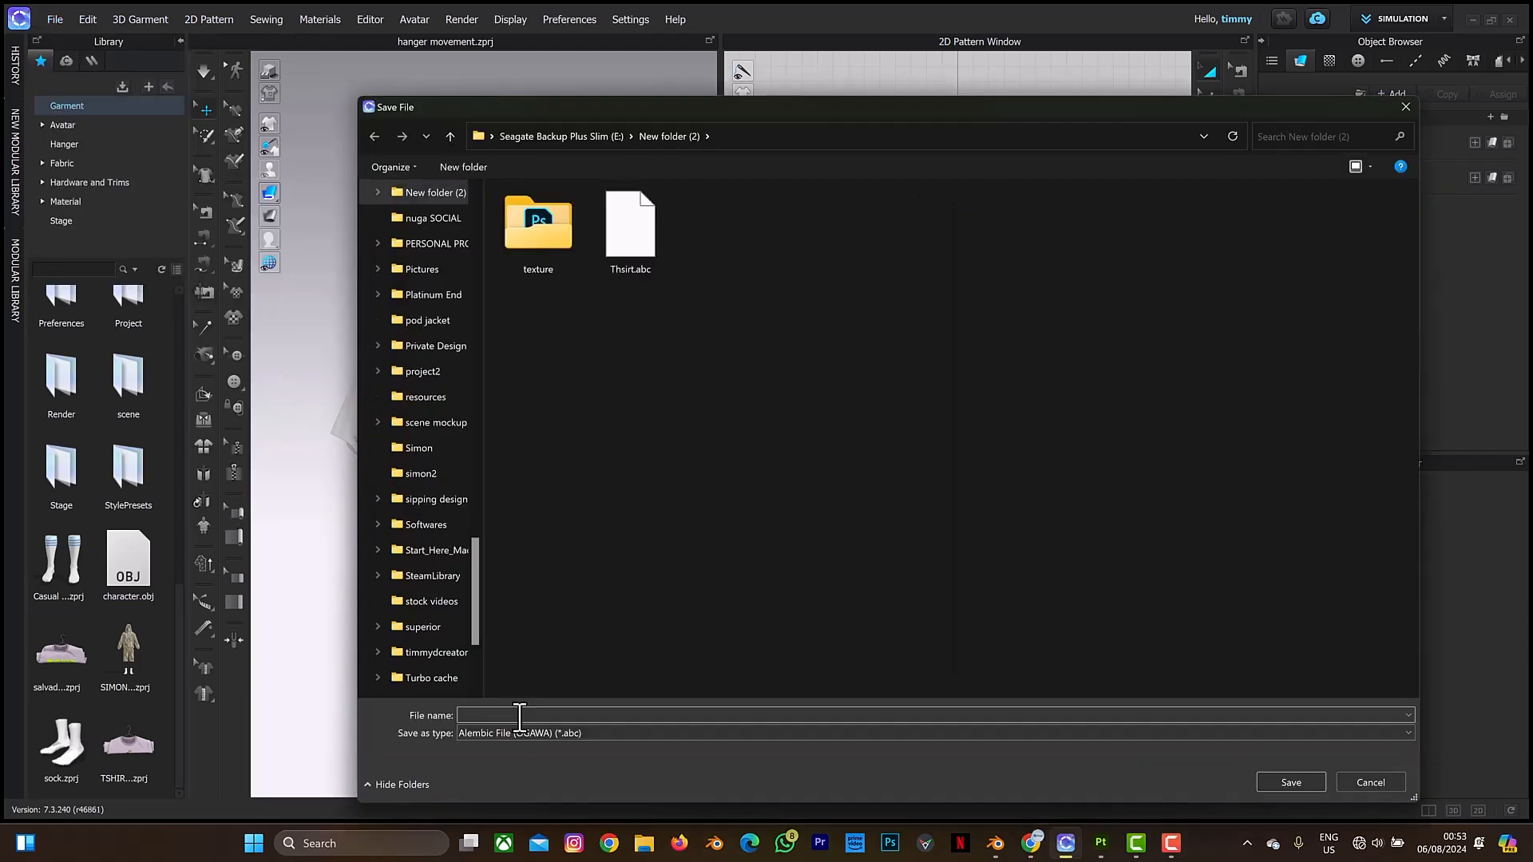
text(tsh)
text(irt.abc)
click(637, 242)
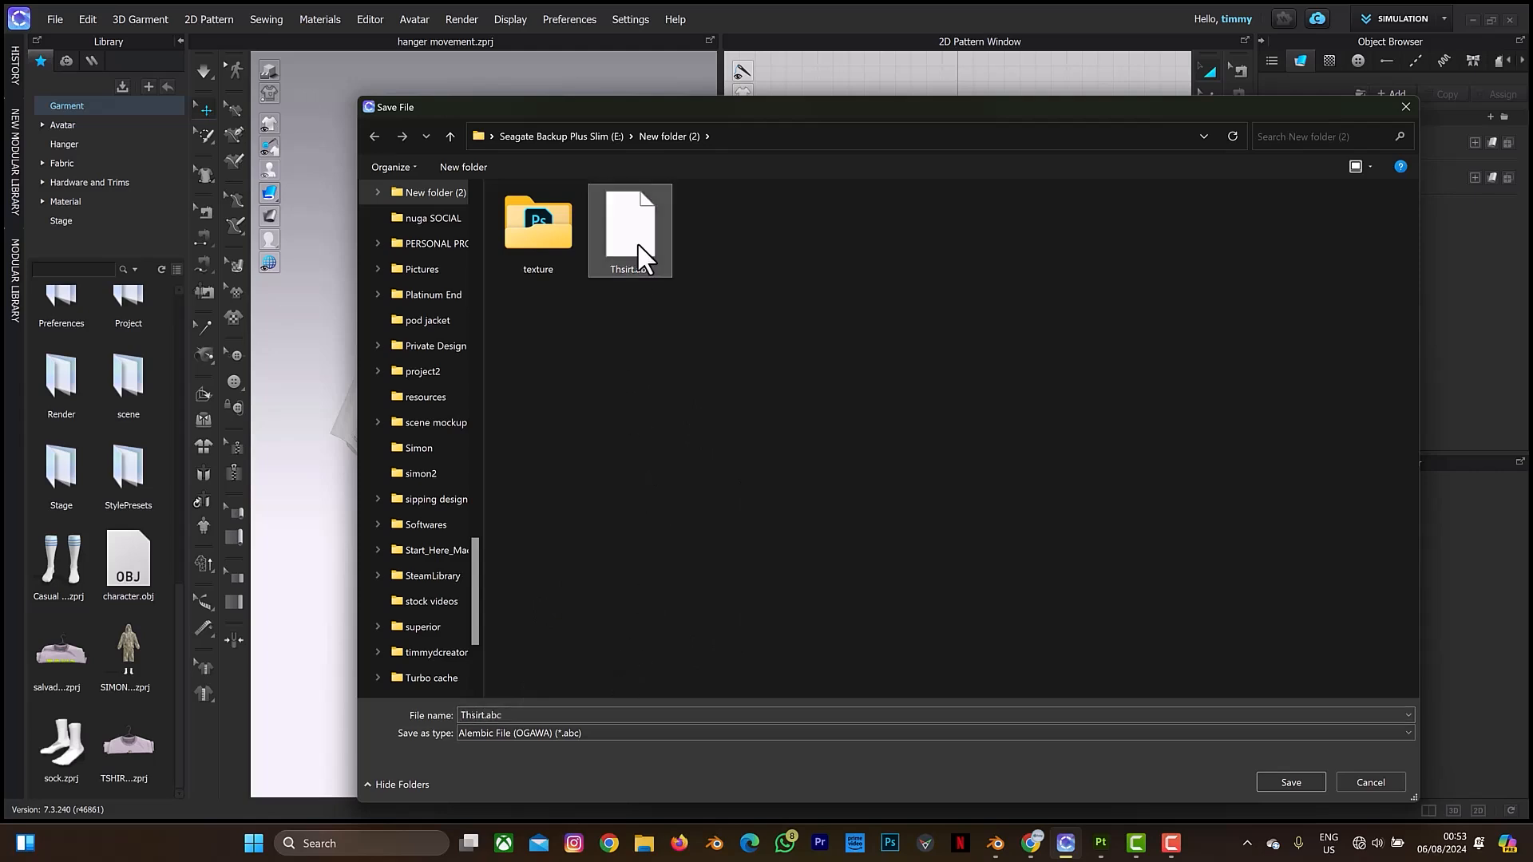
key(XF86MonBrightnessUp)
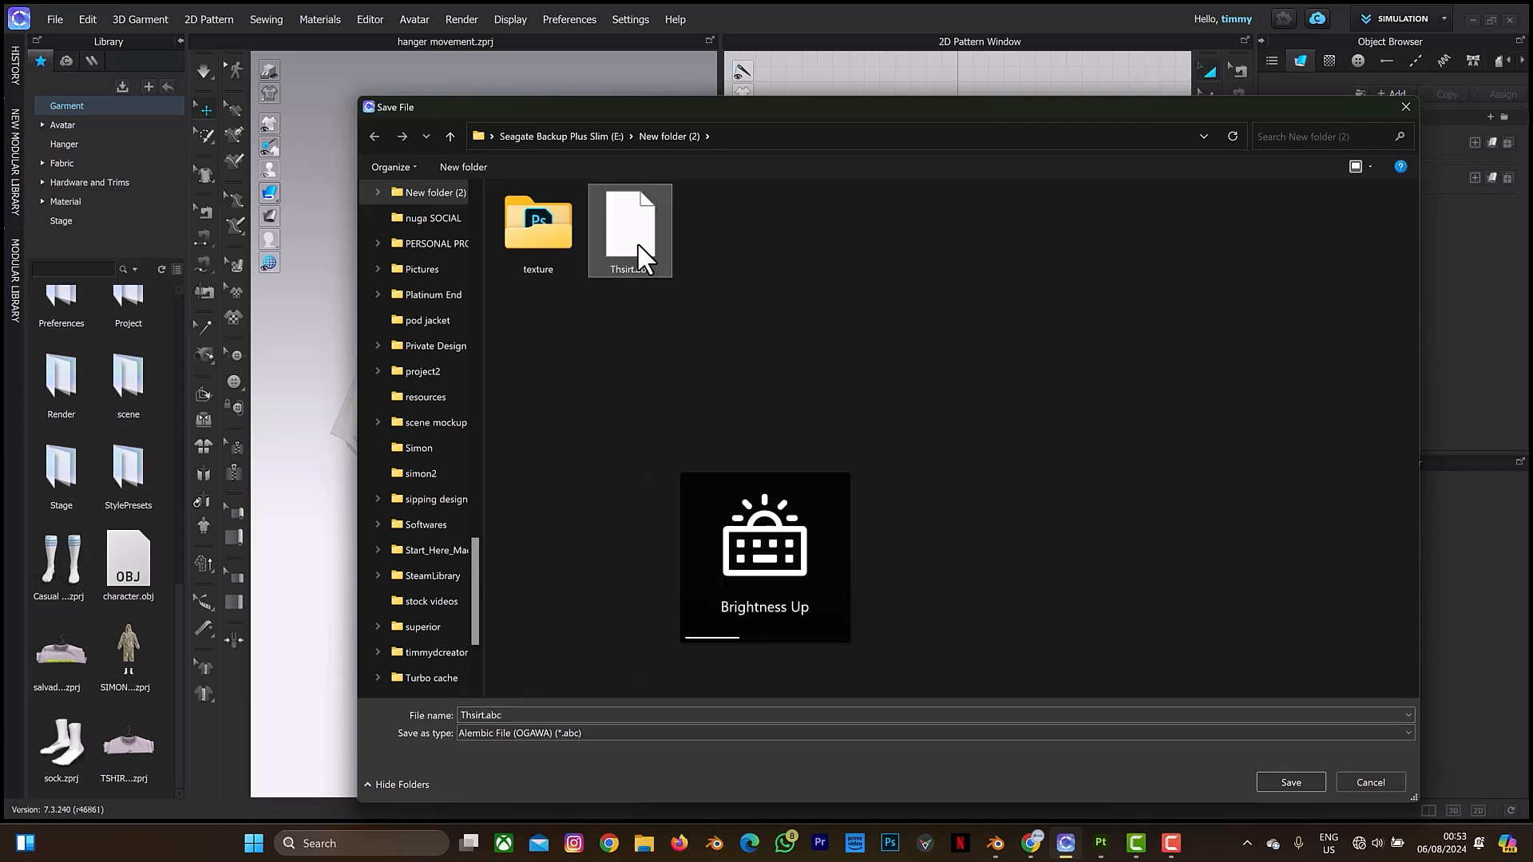
key(Delete)
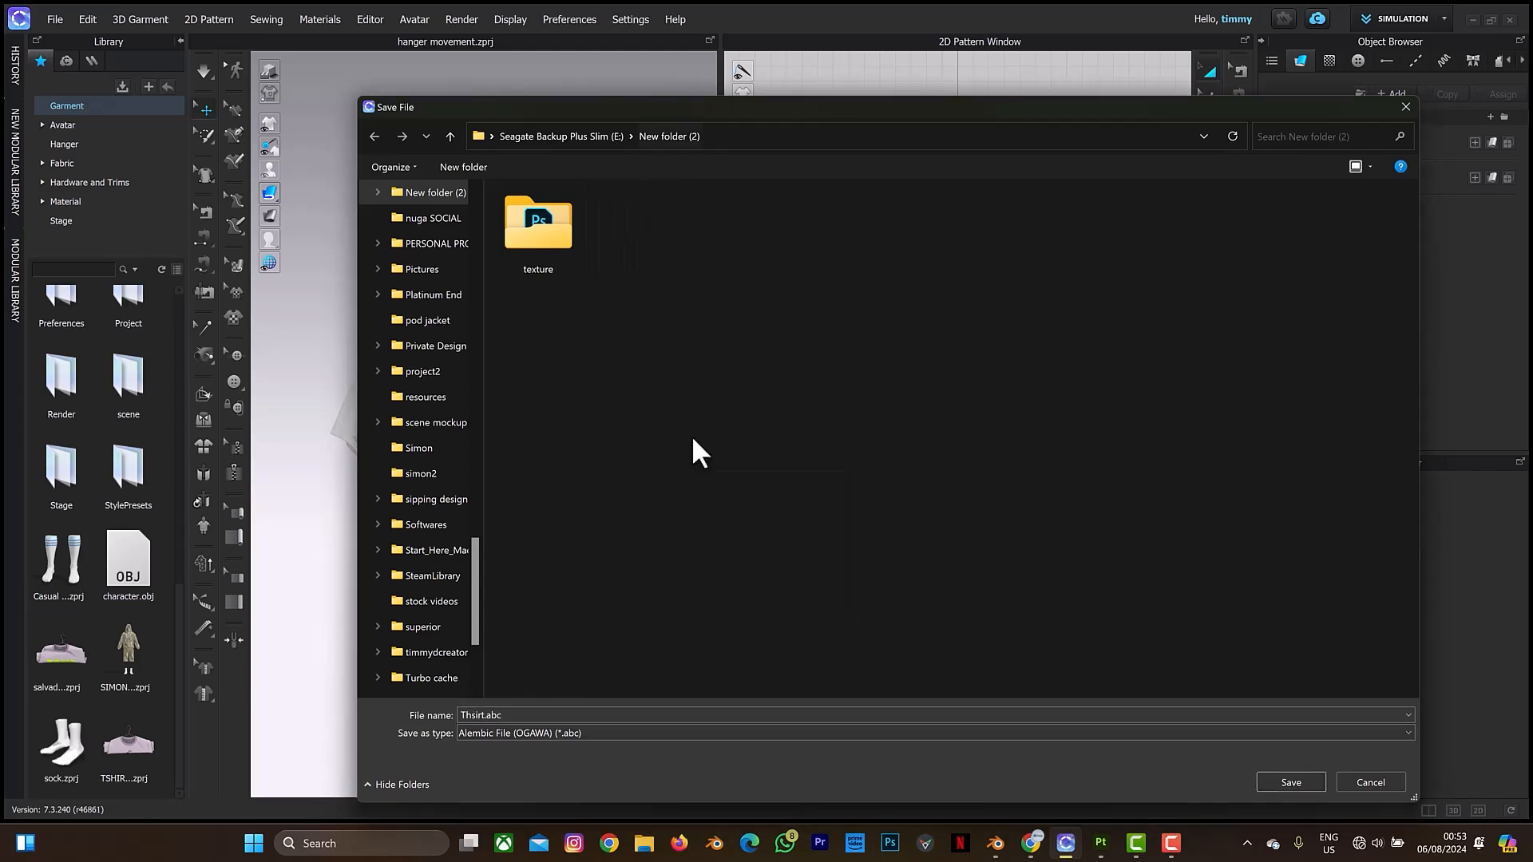
click(1301, 779)
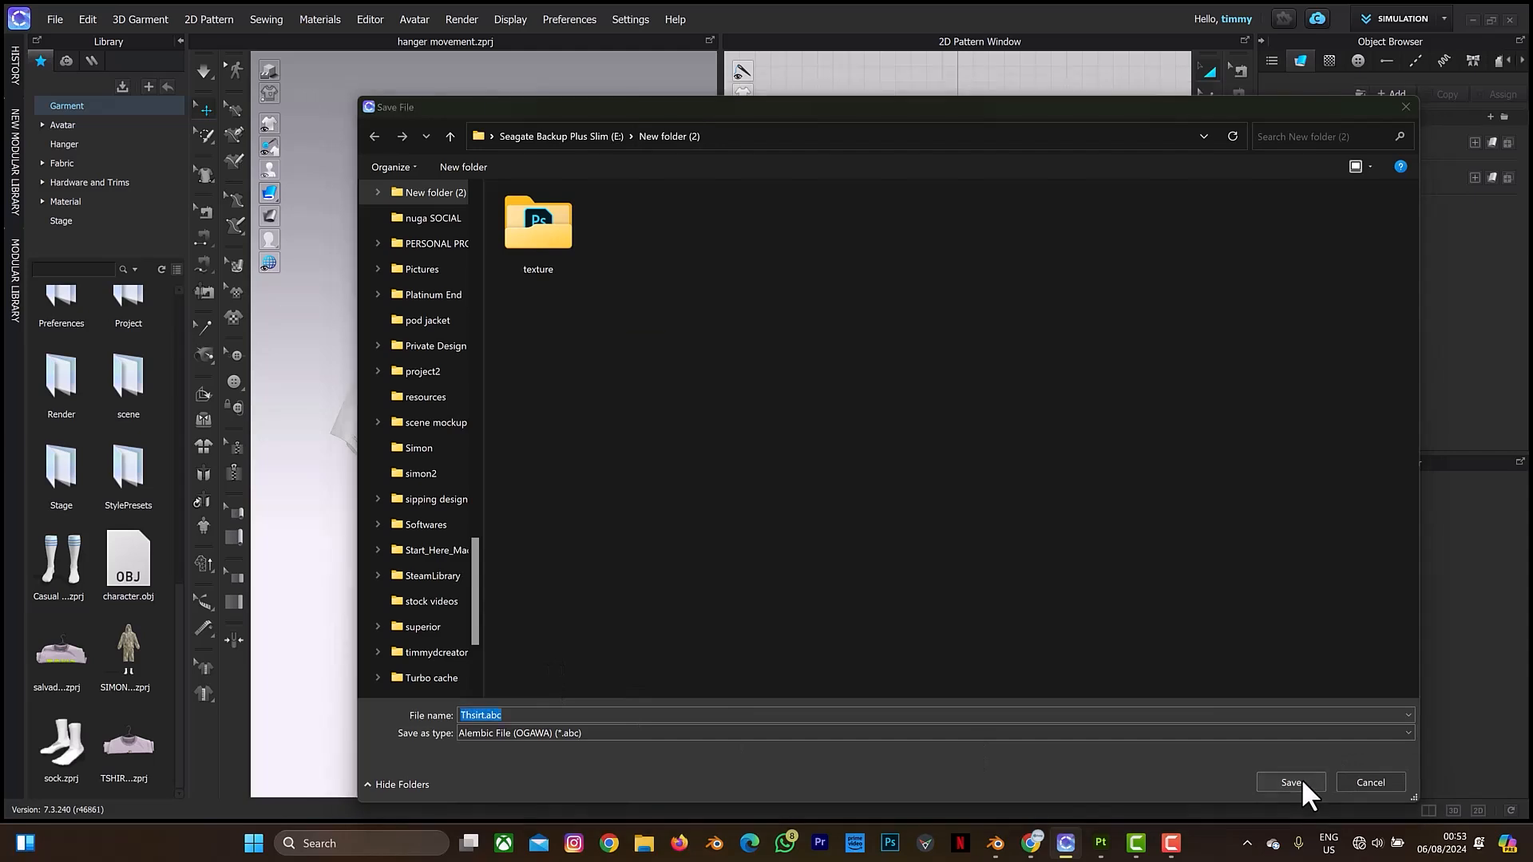
- Limit the Alembic export's animation range to Current Frame and export the garment
click(795, 423)
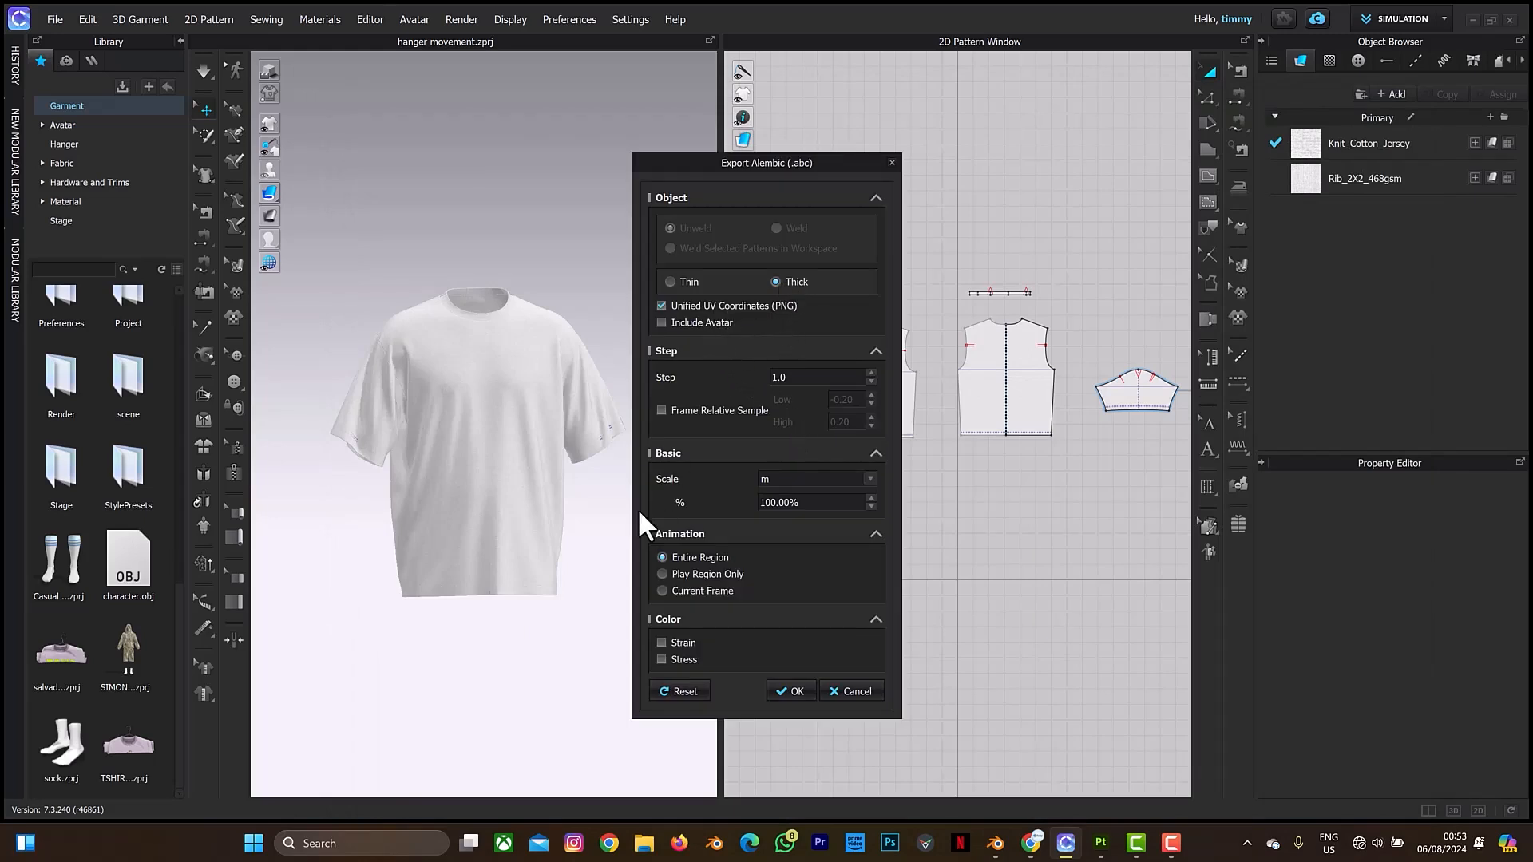
click(693, 589)
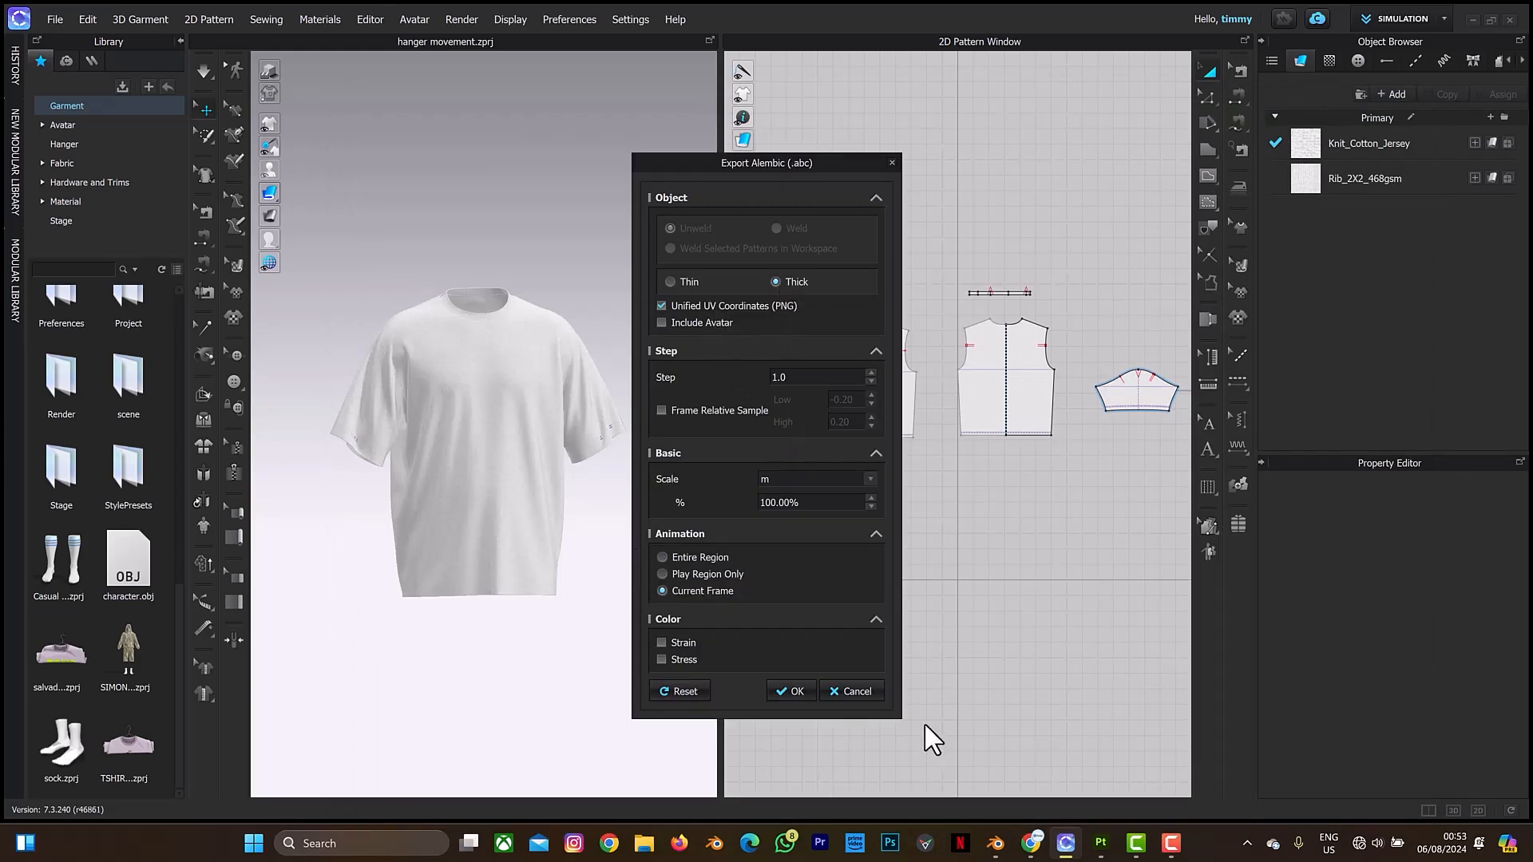
click(786, 690)
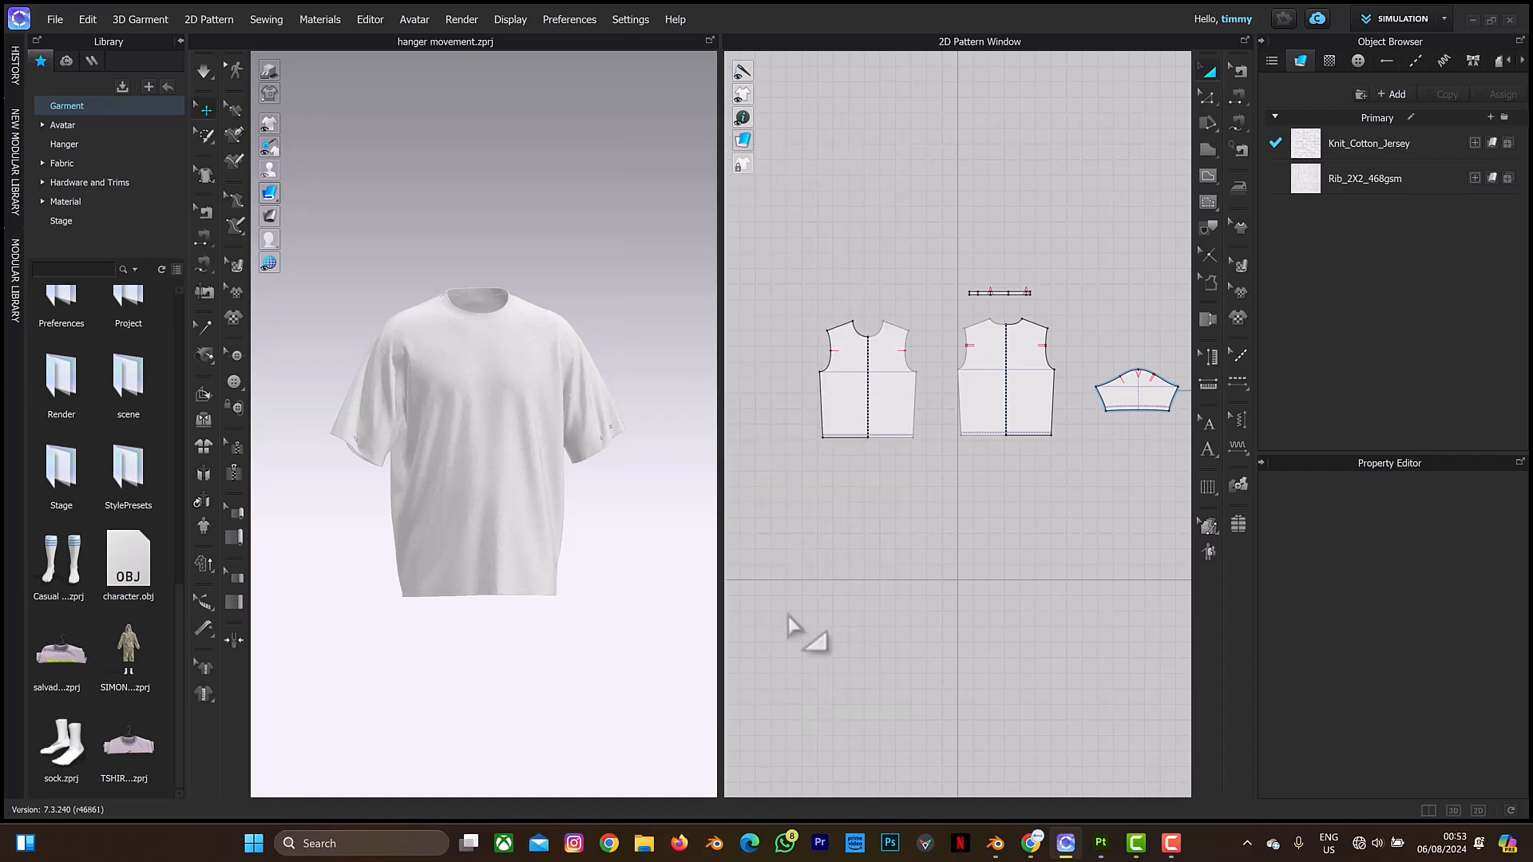
- Switch to Substance 3D Painter, start a new project, and choose Thsirt.abc from New folder (2) as the mesh file
click(1099, 848)
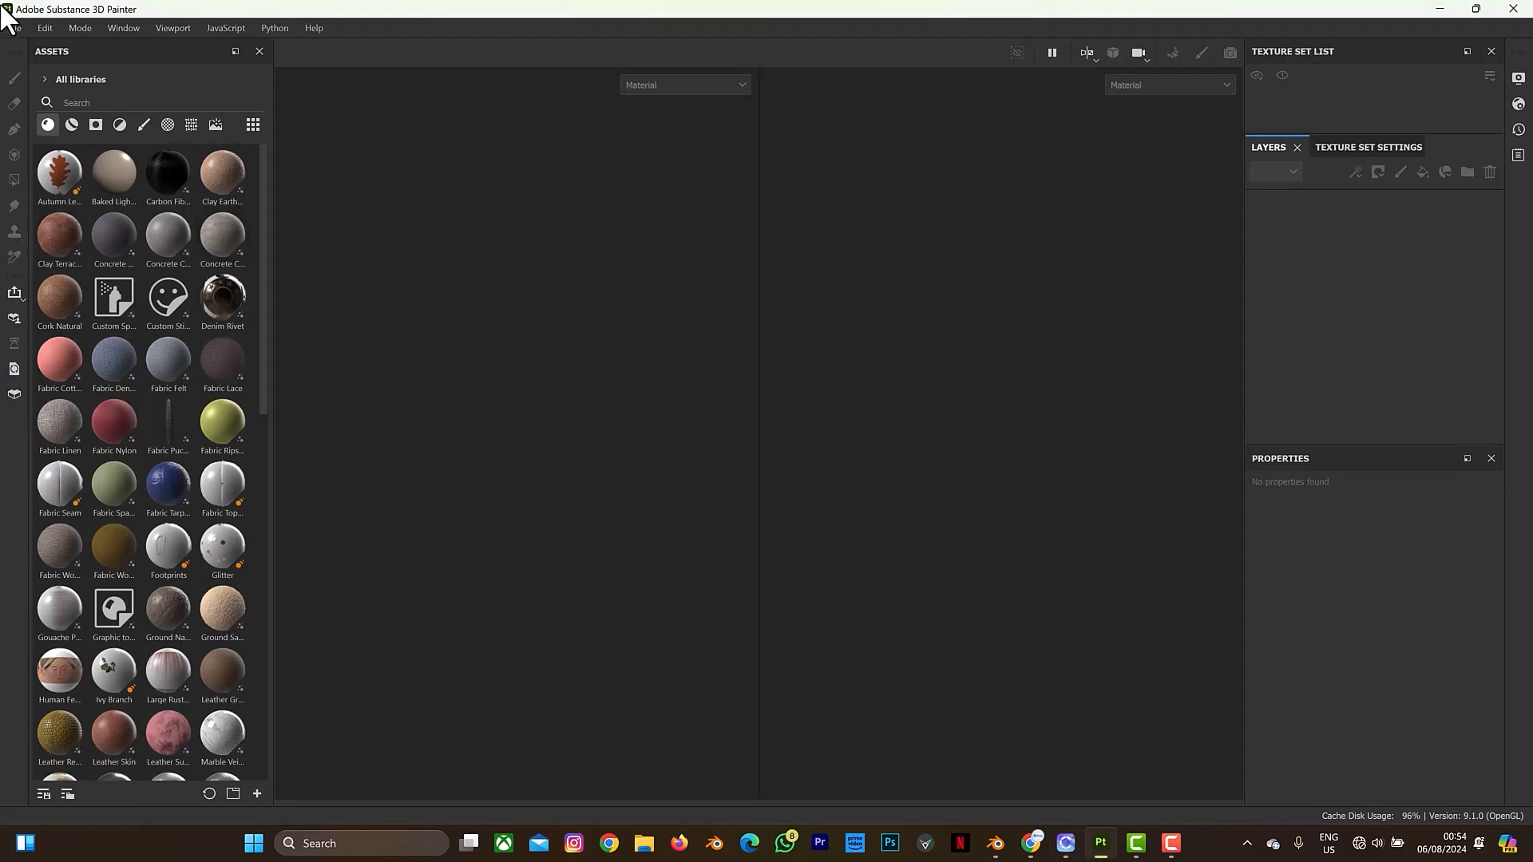
click(14, 28)
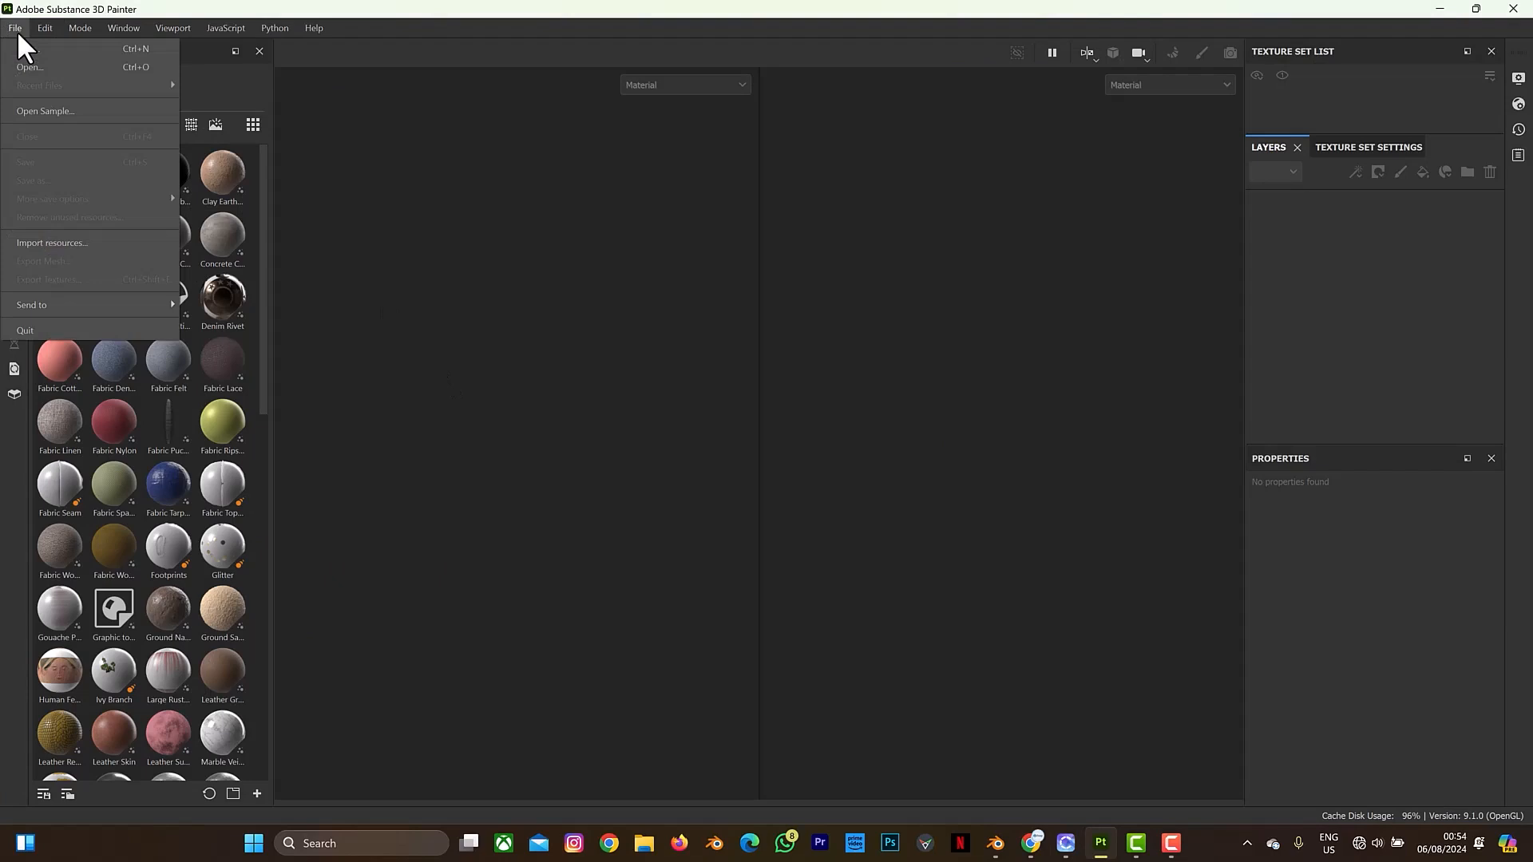
click(37, 48)
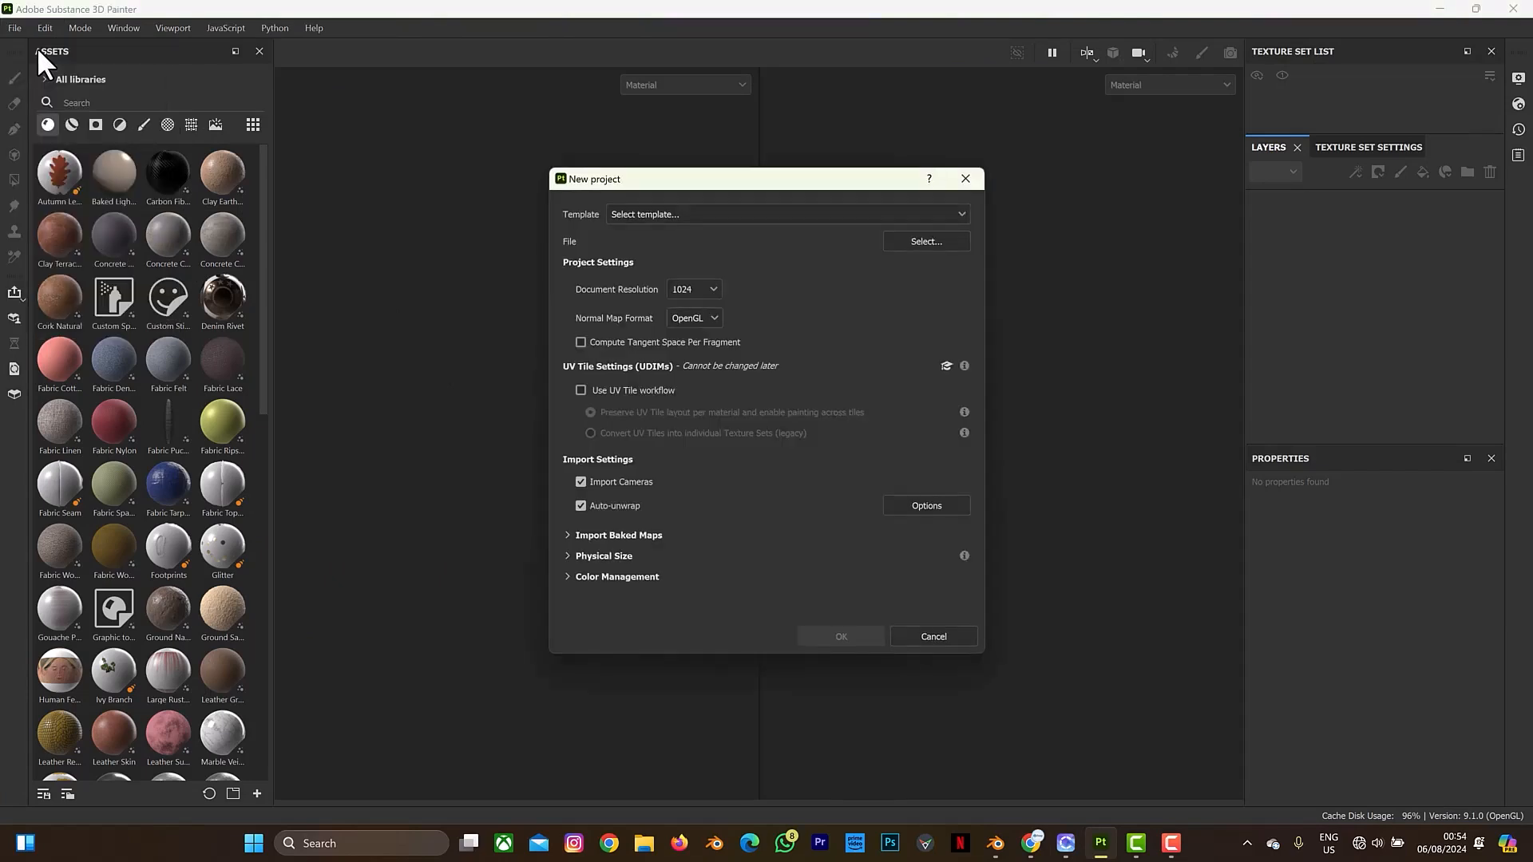
click(924, 242)
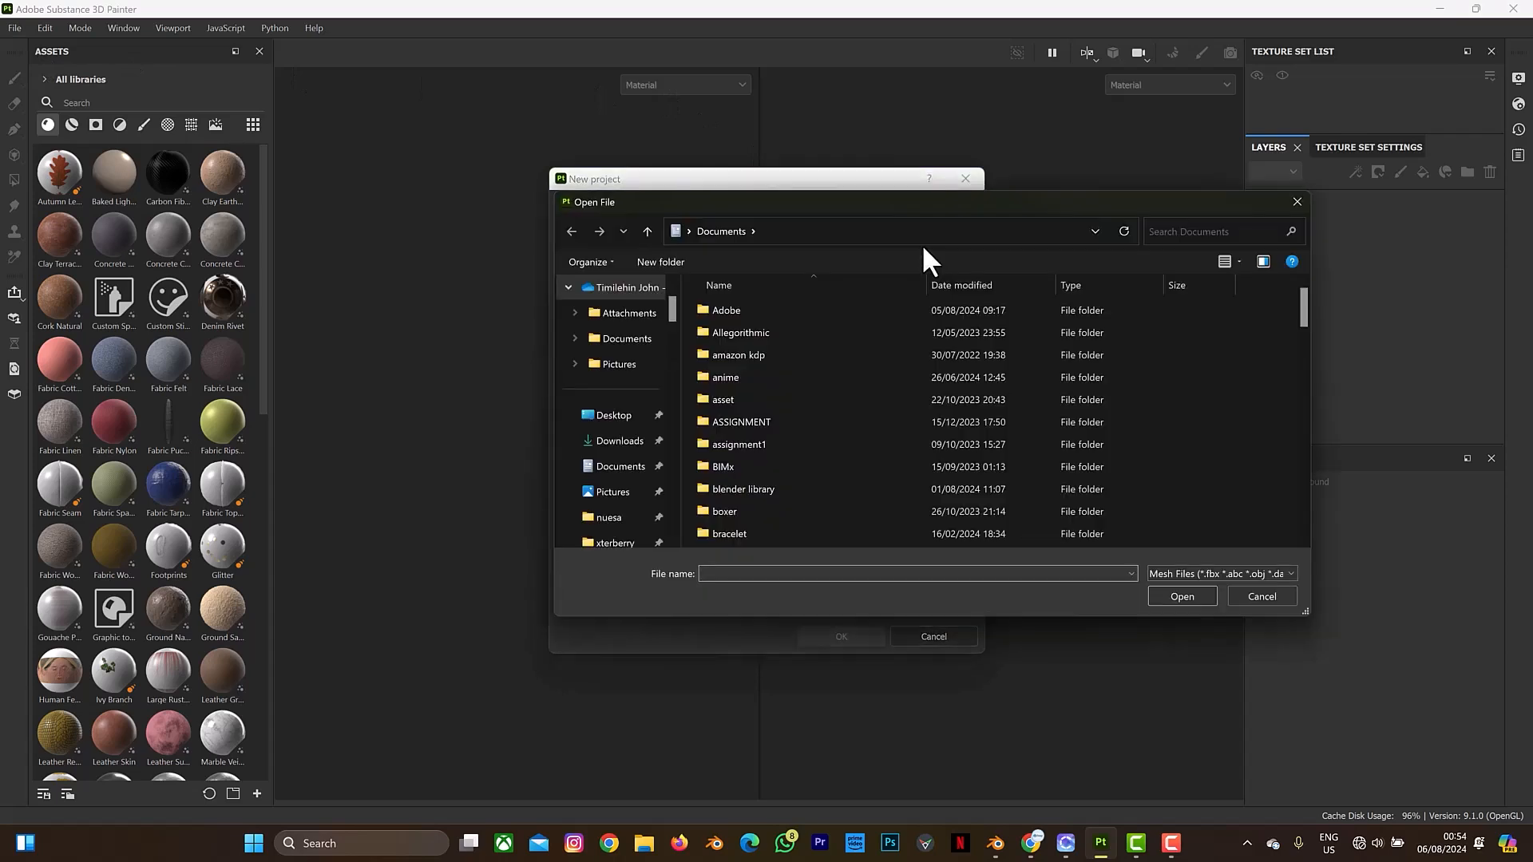
scroll(633, 399, down, 3)
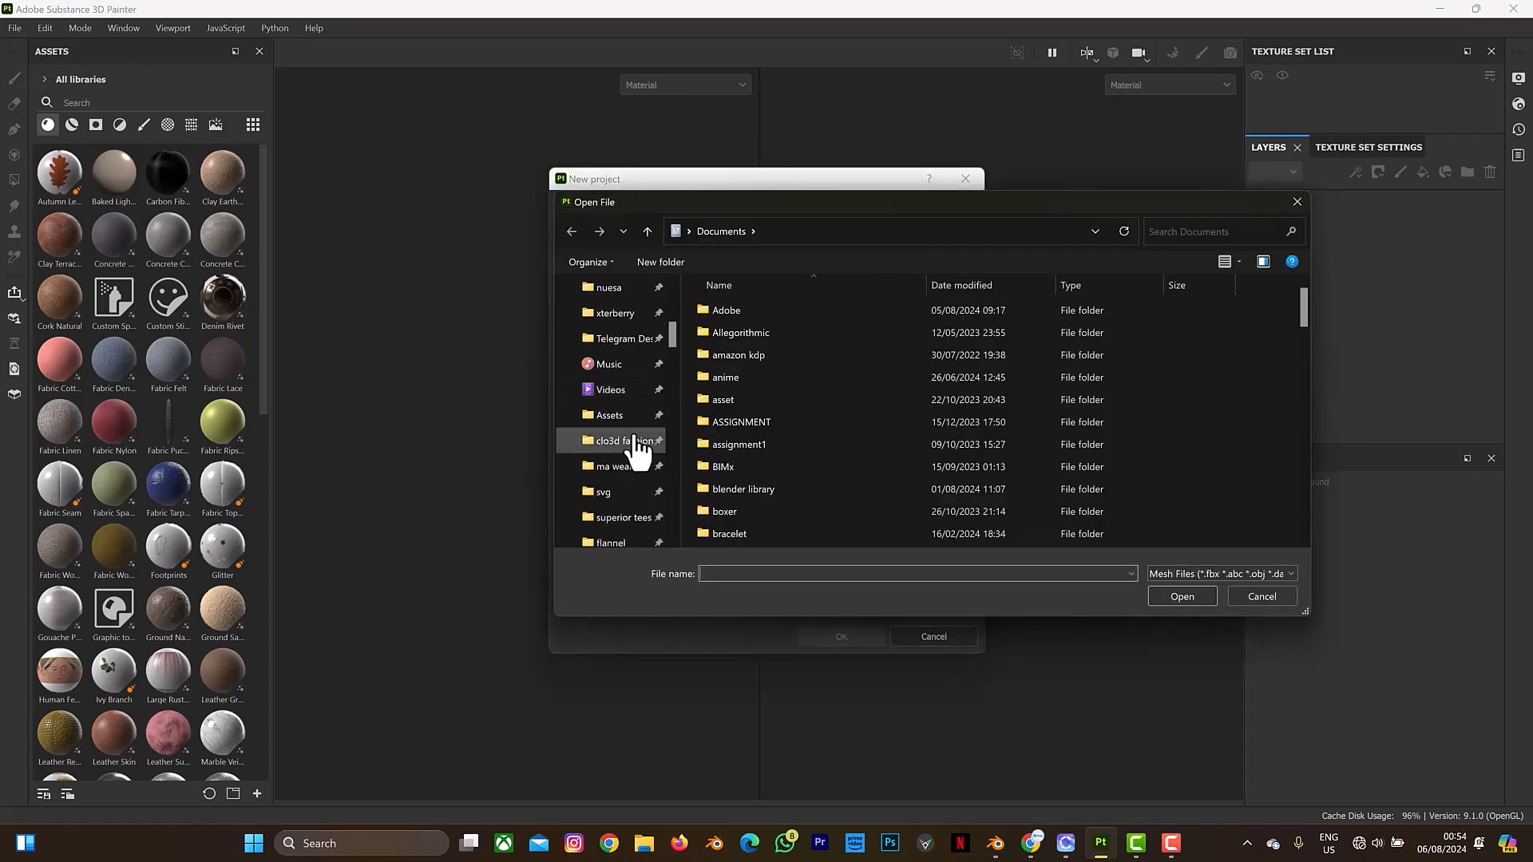
scroll(639, 450, down, 10)
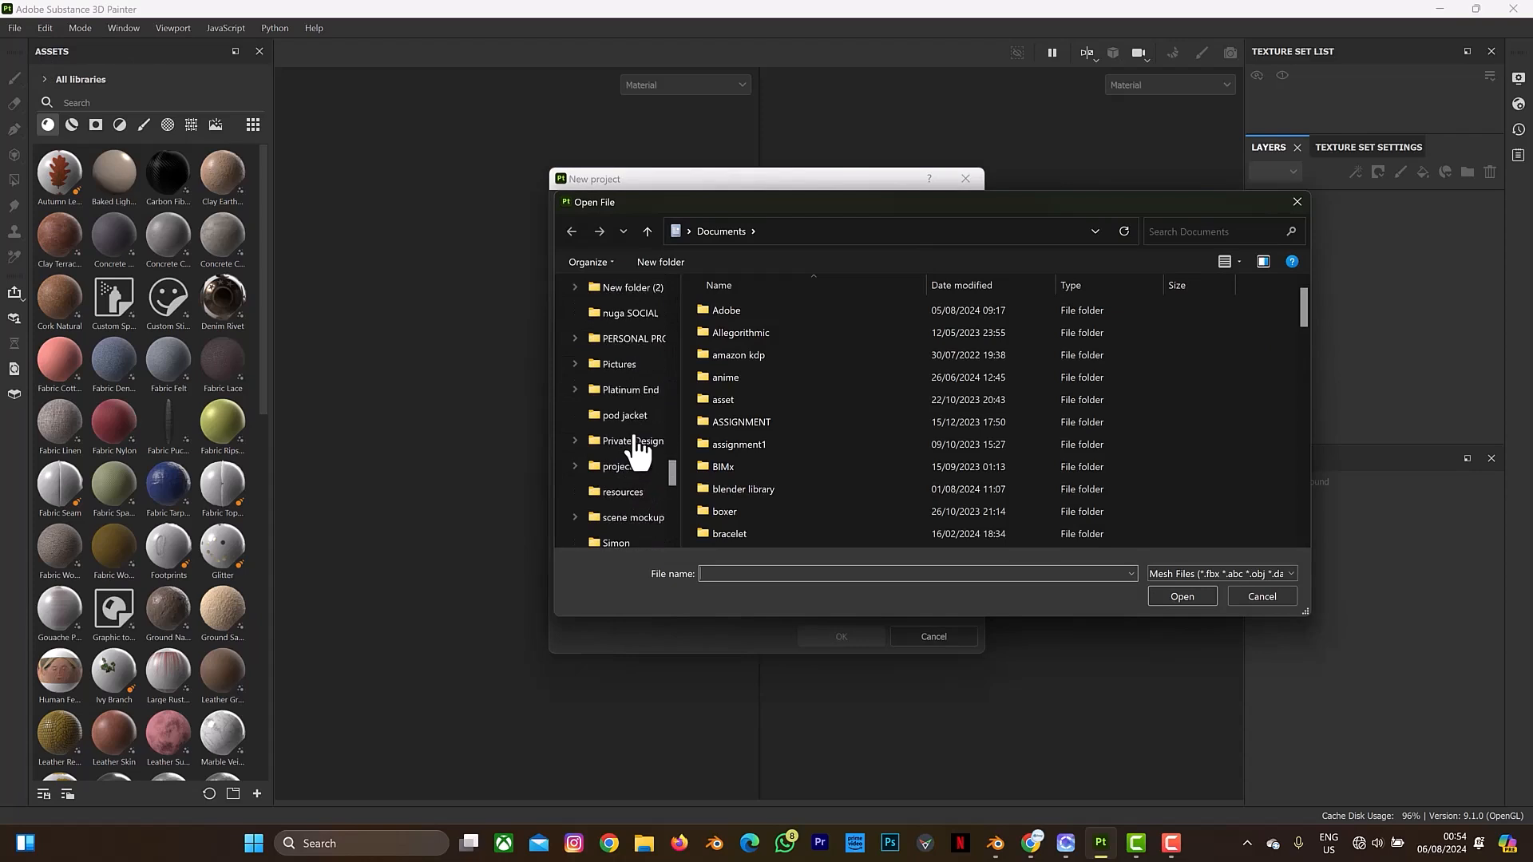
click(632, 297)
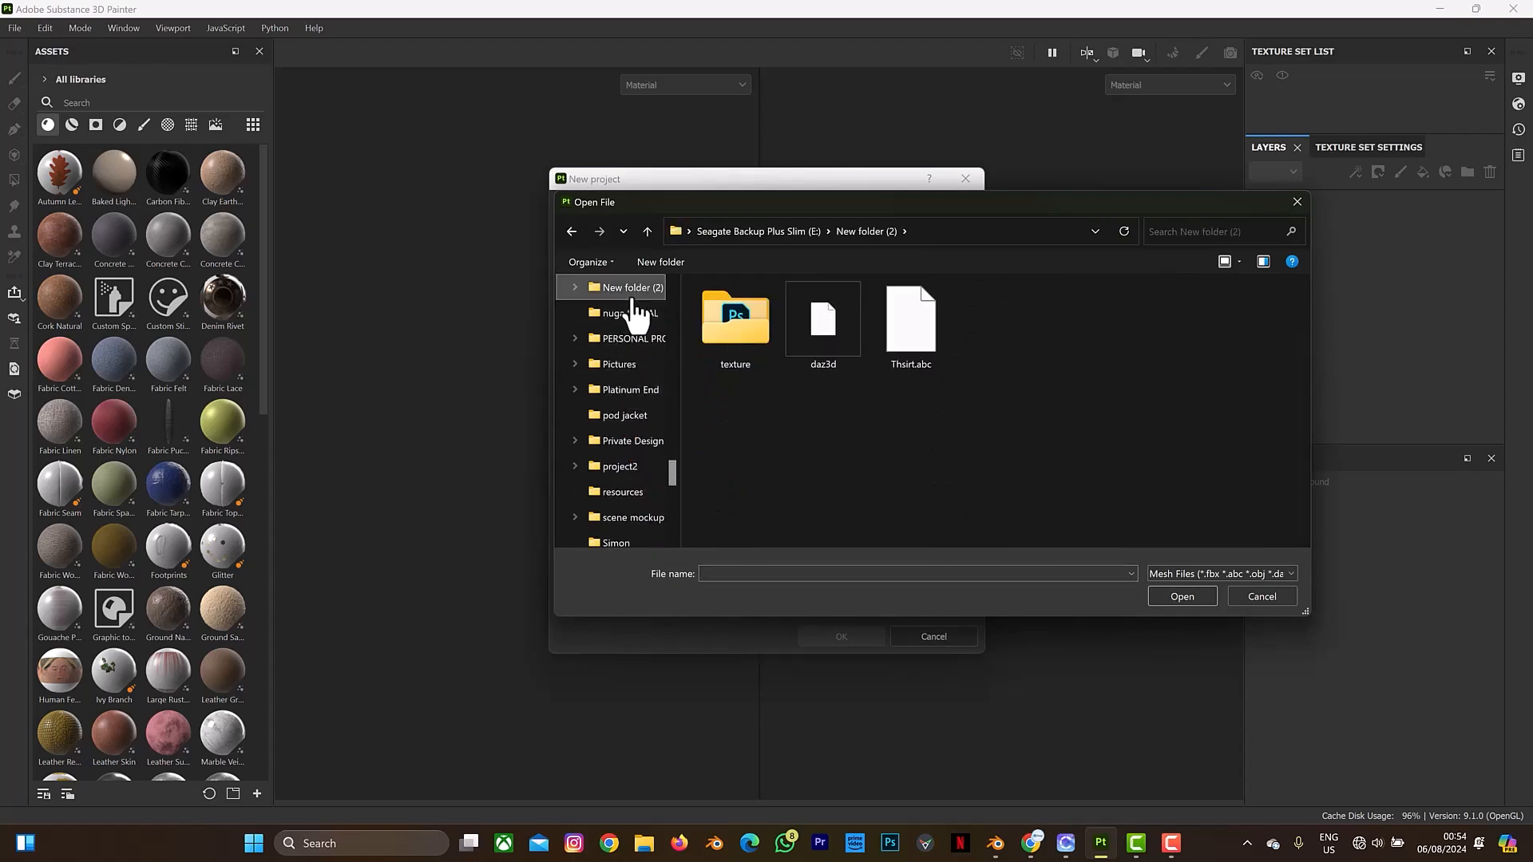
click(914, 335)
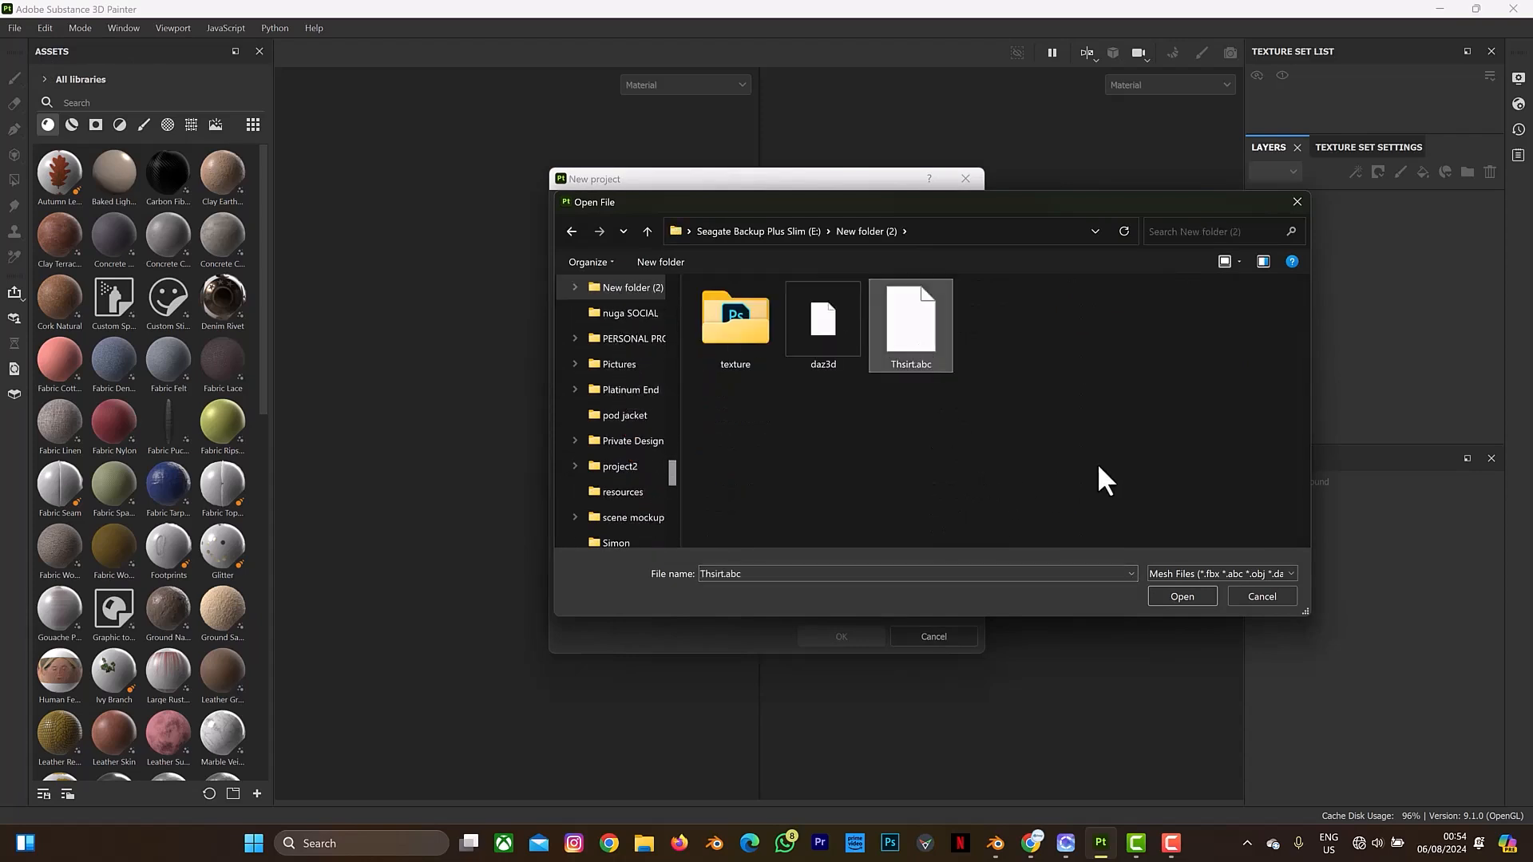
click(1162, 590)
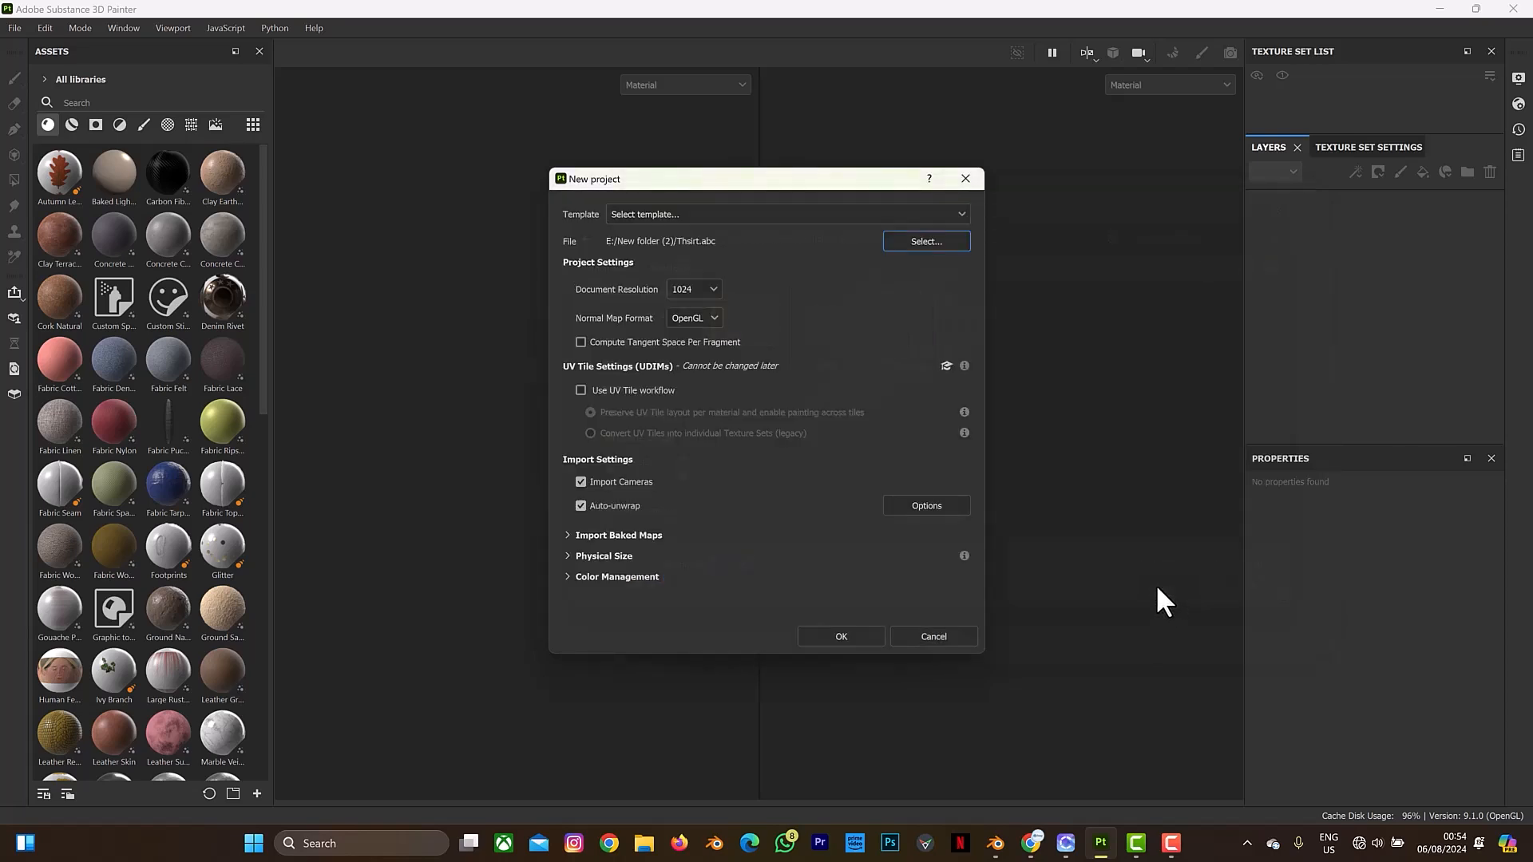
- Set the project's document resolution to 4096, keep the OpenGL normal map format, and enable the UV Tile workflow
click(704, 290)
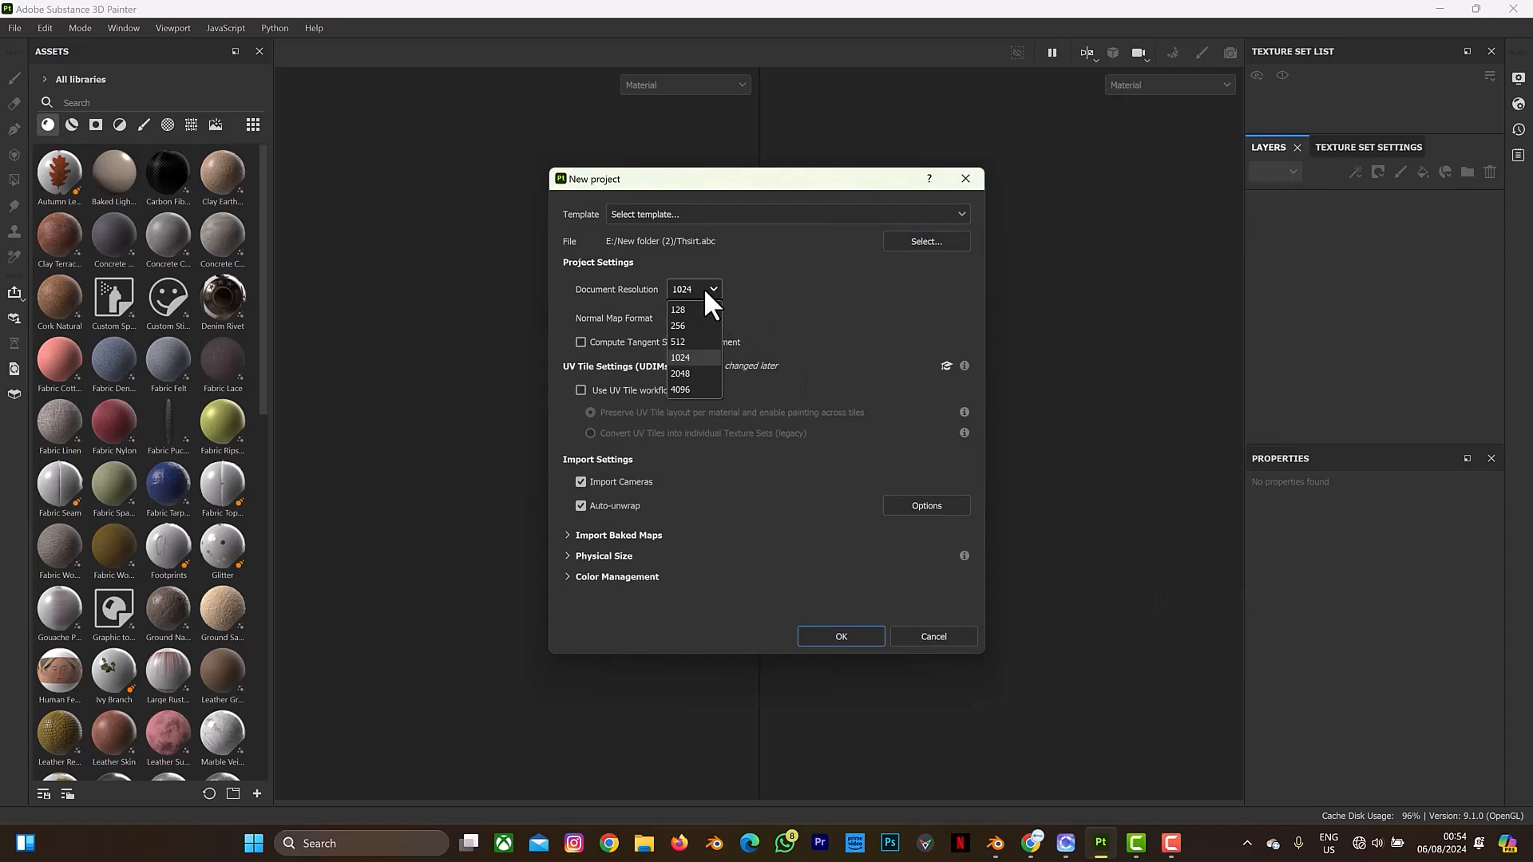
click(695, 390)
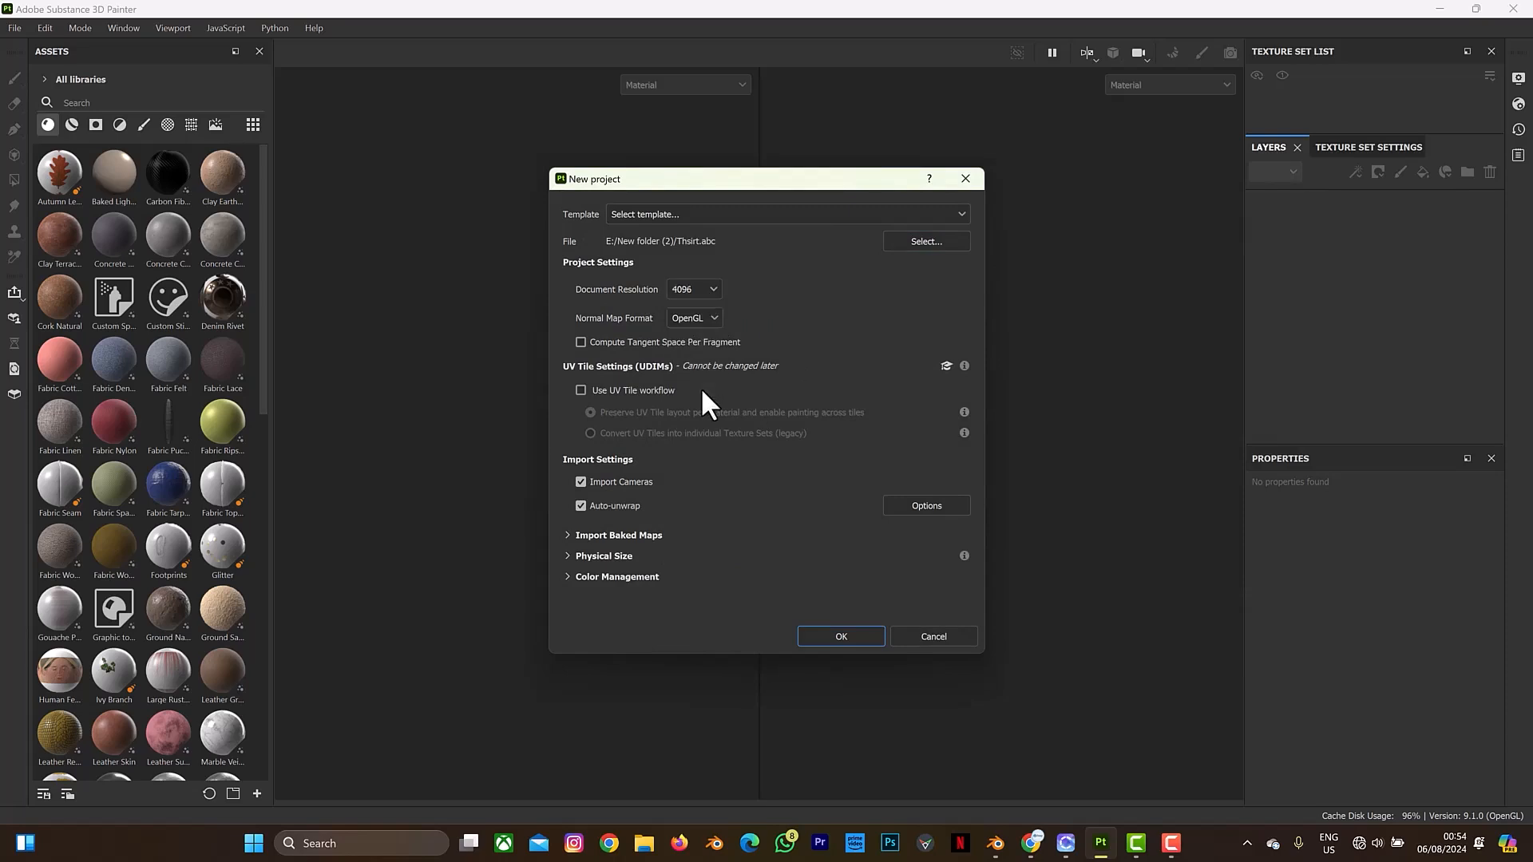
click(704, 314)
click(650, 390)
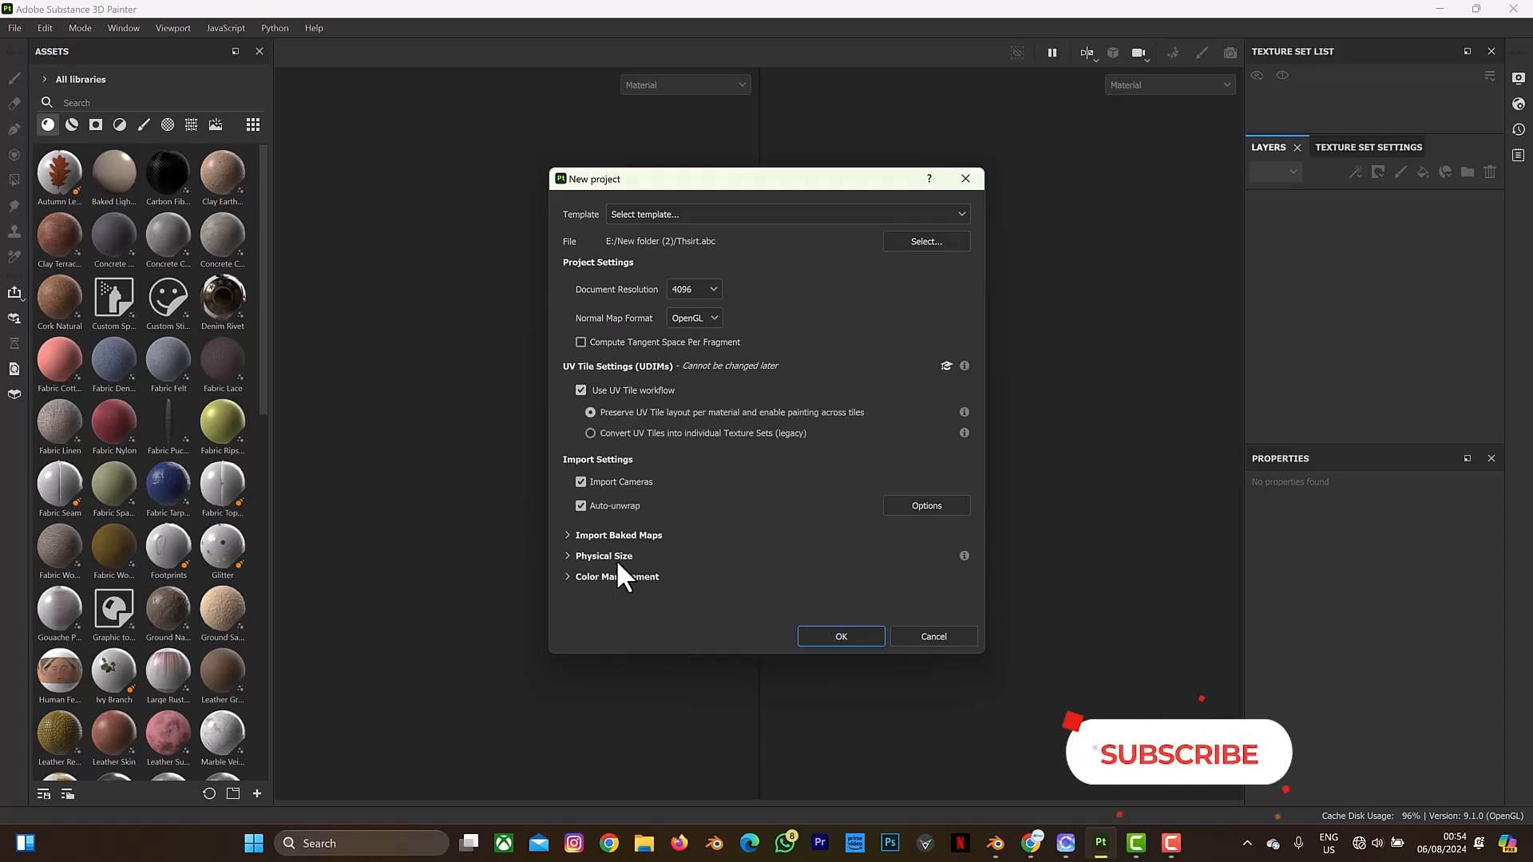
- Expand the Import Baked Maps settings and create the project with the T-shirt mesh
click(568, 535)
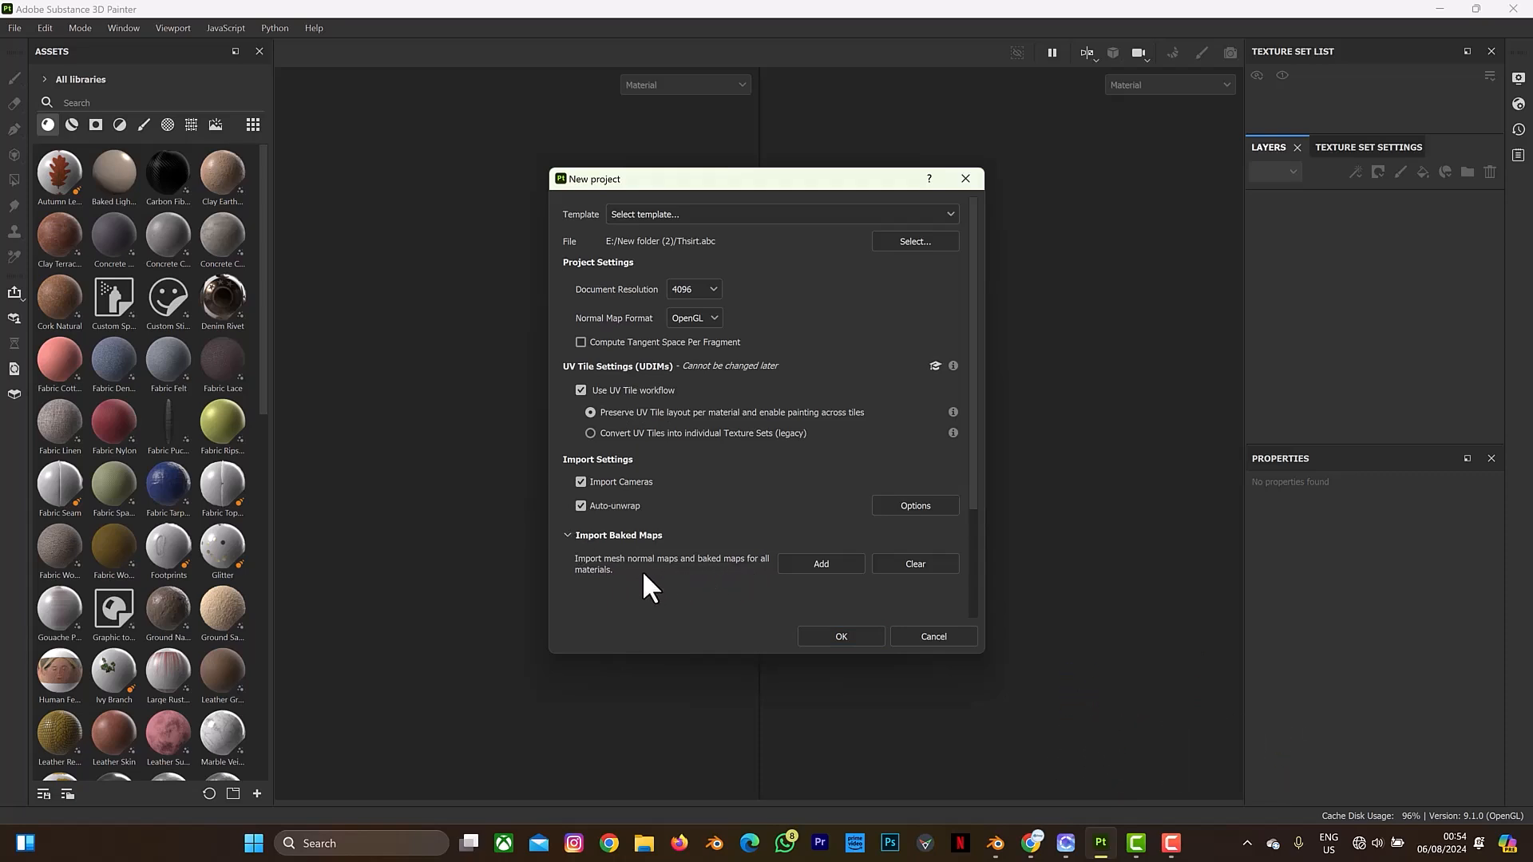
click(1065, 843)
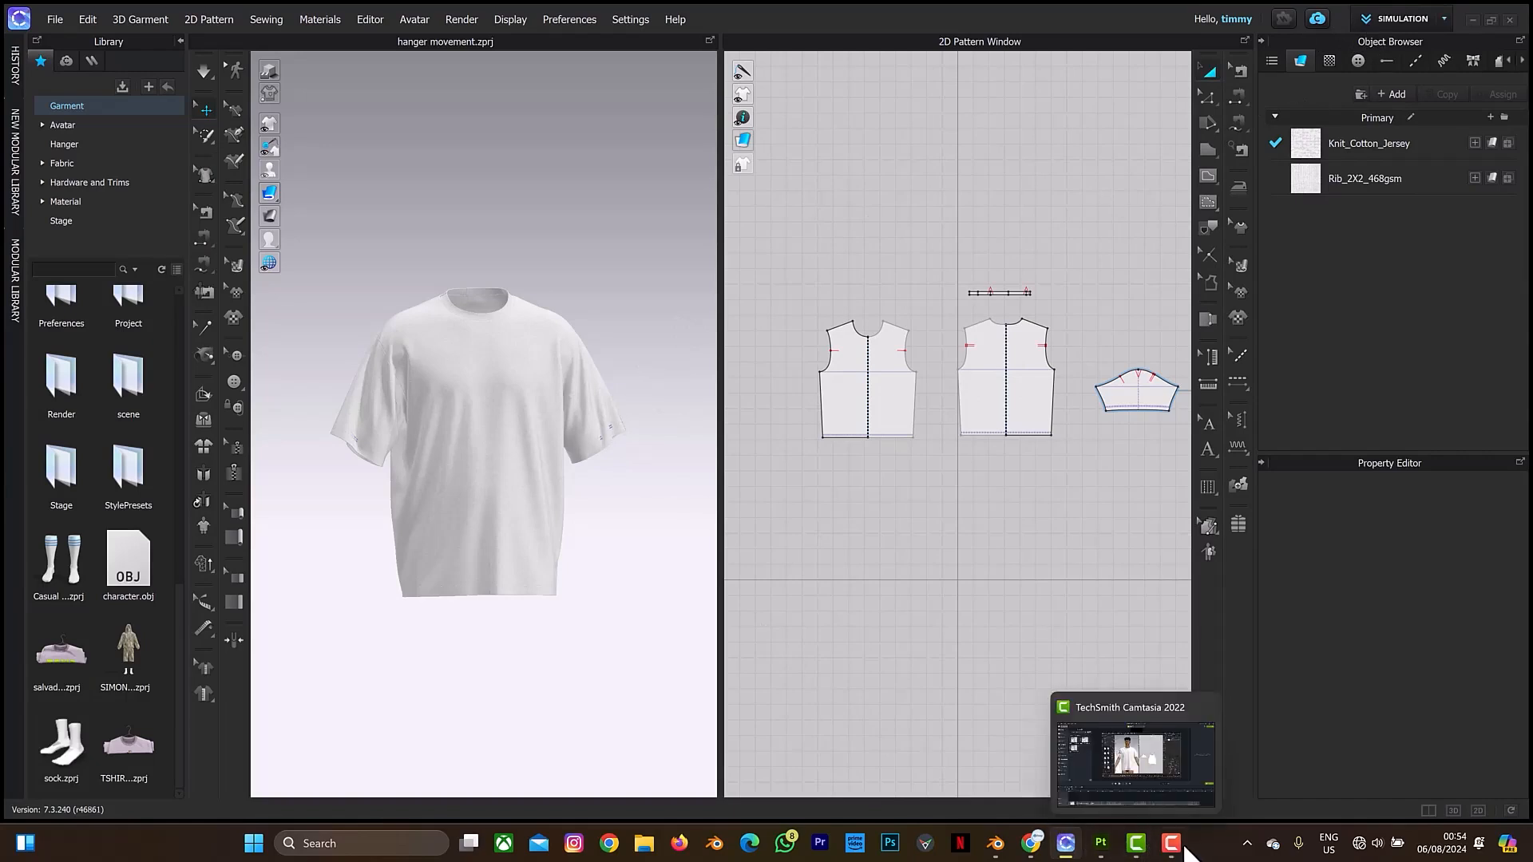
click(1101, 848)
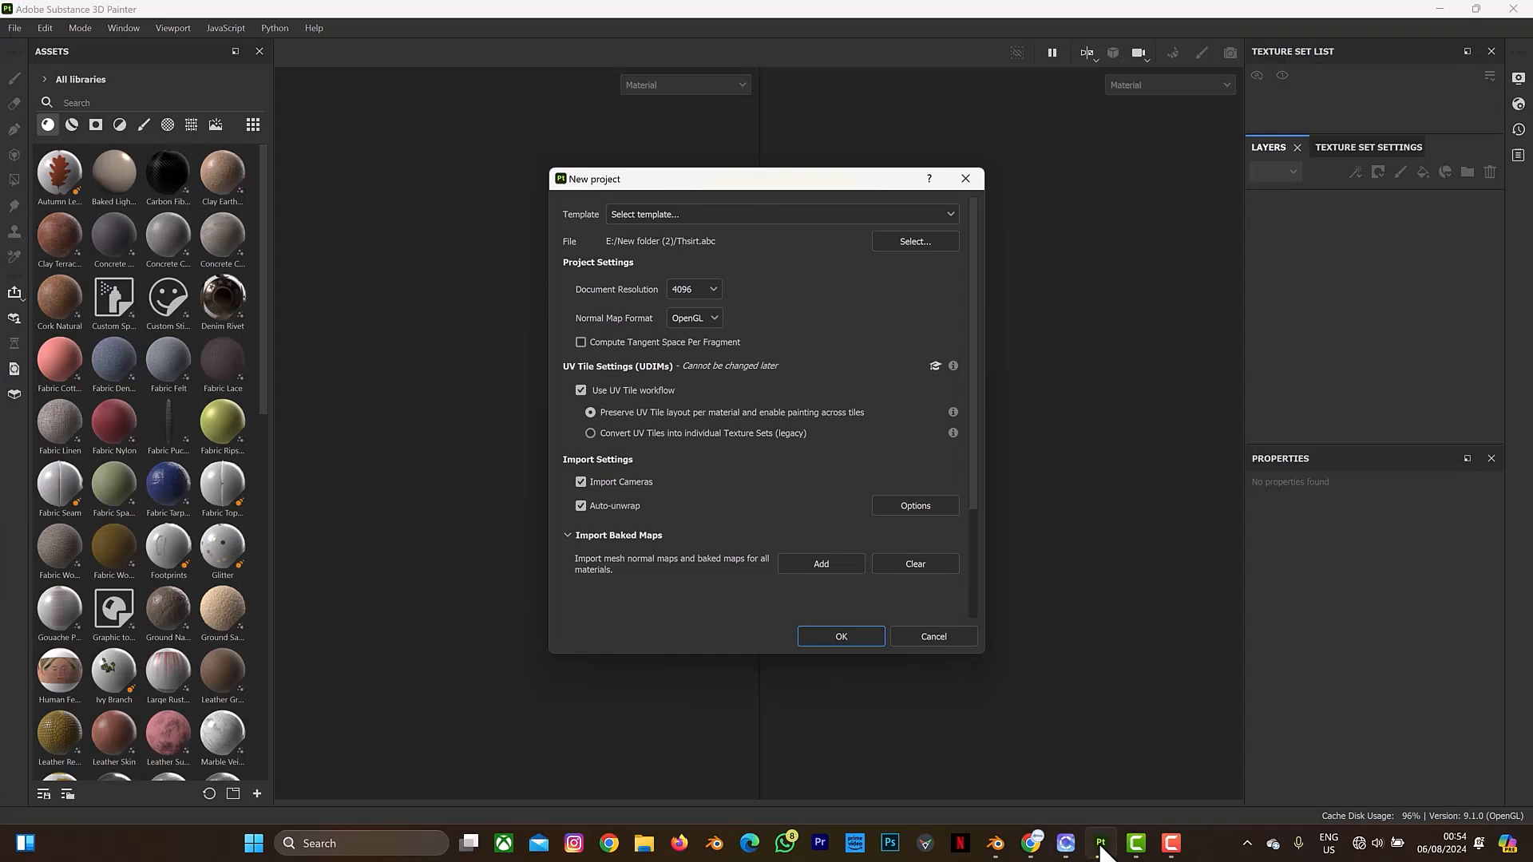
click(838, 636)
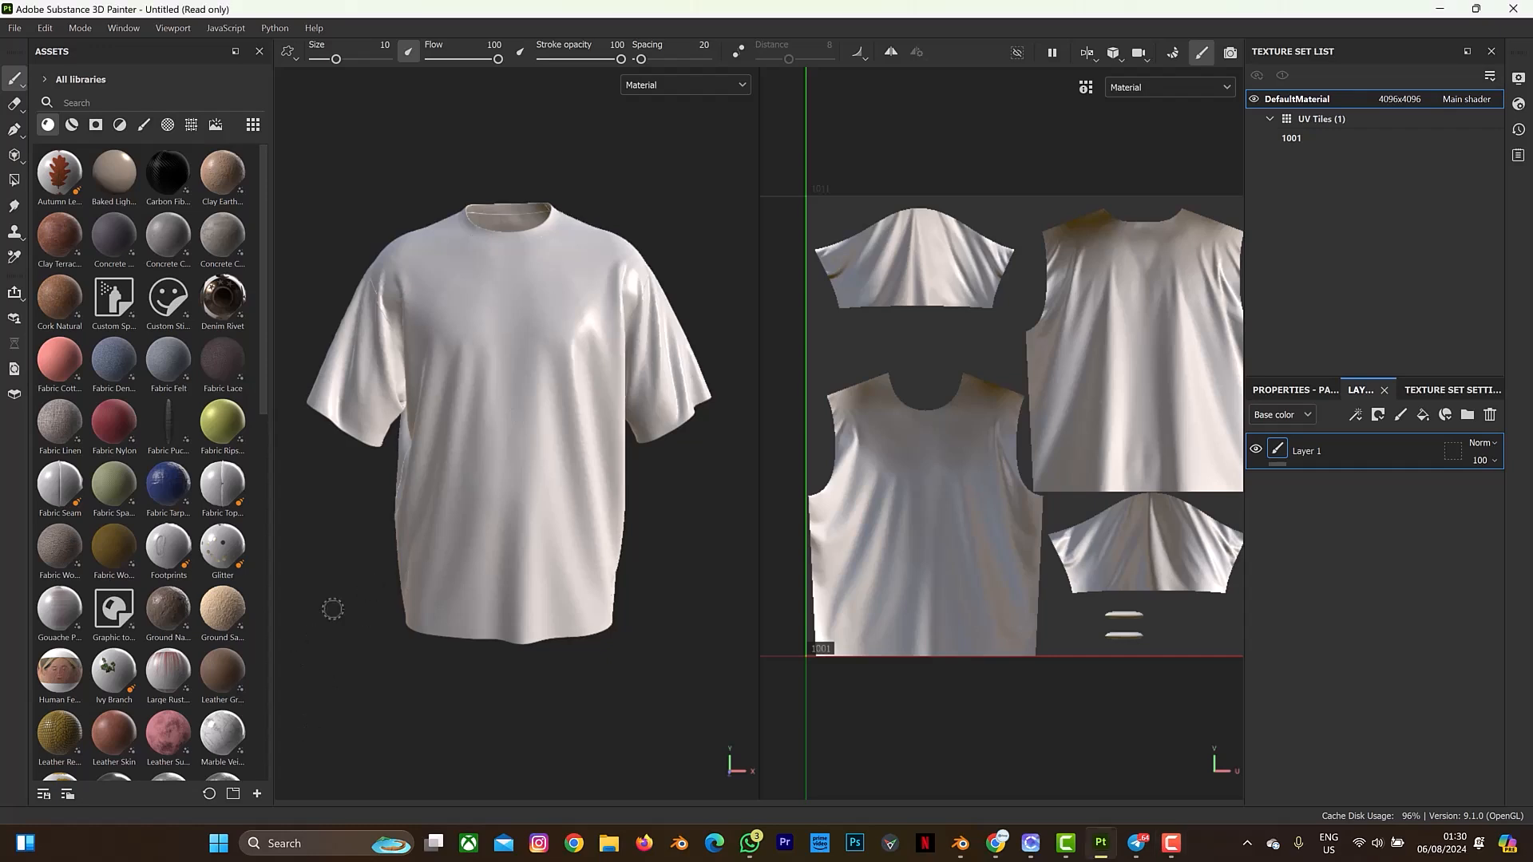
- Examine the T-shirt mesh from several angles and check its pattern pieces in the UV layout
key(ctrl)
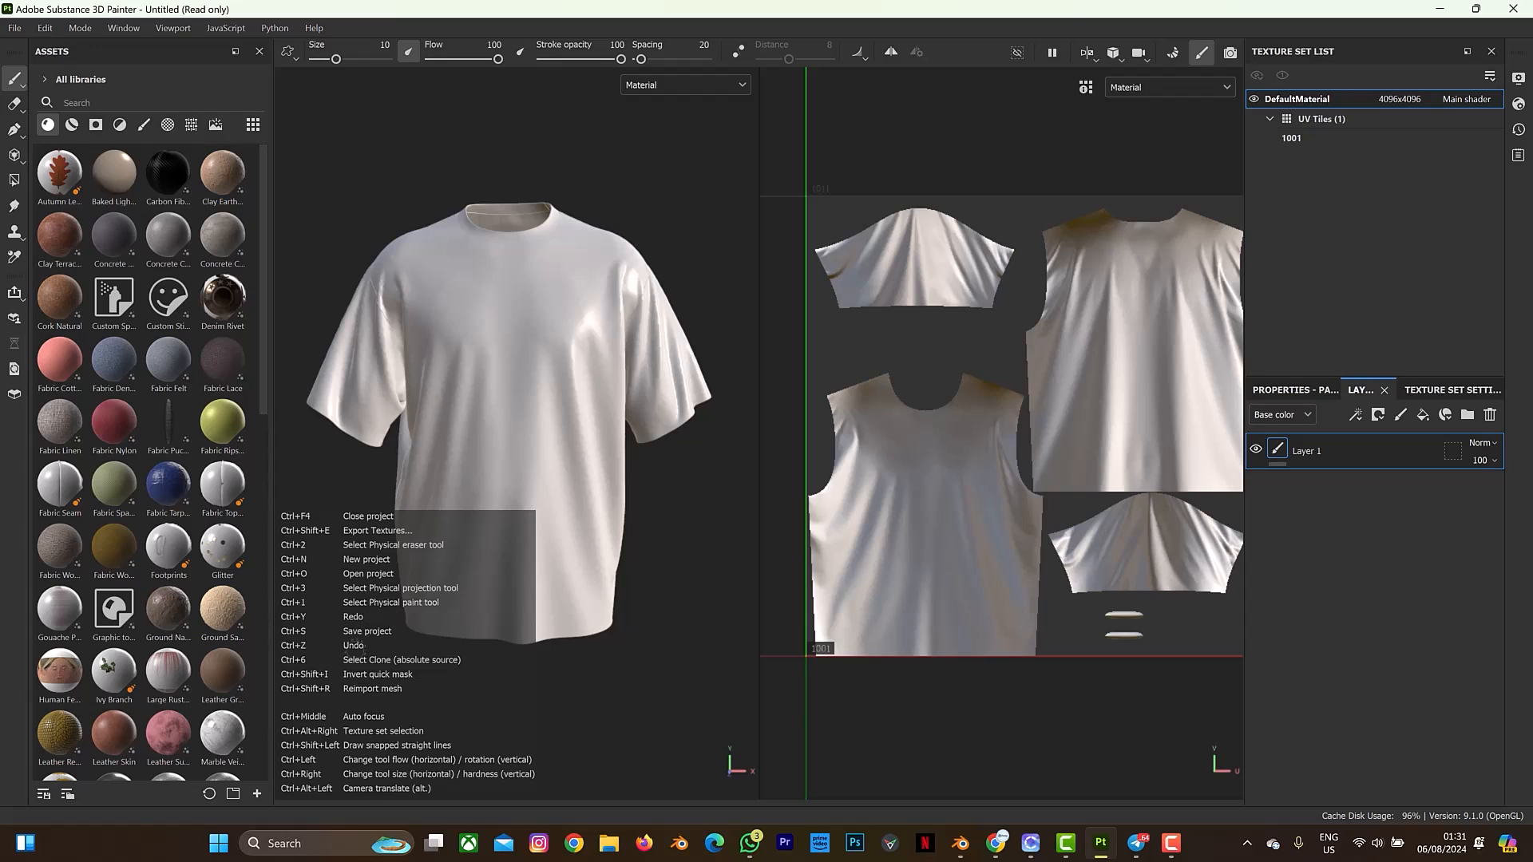
key(alt)
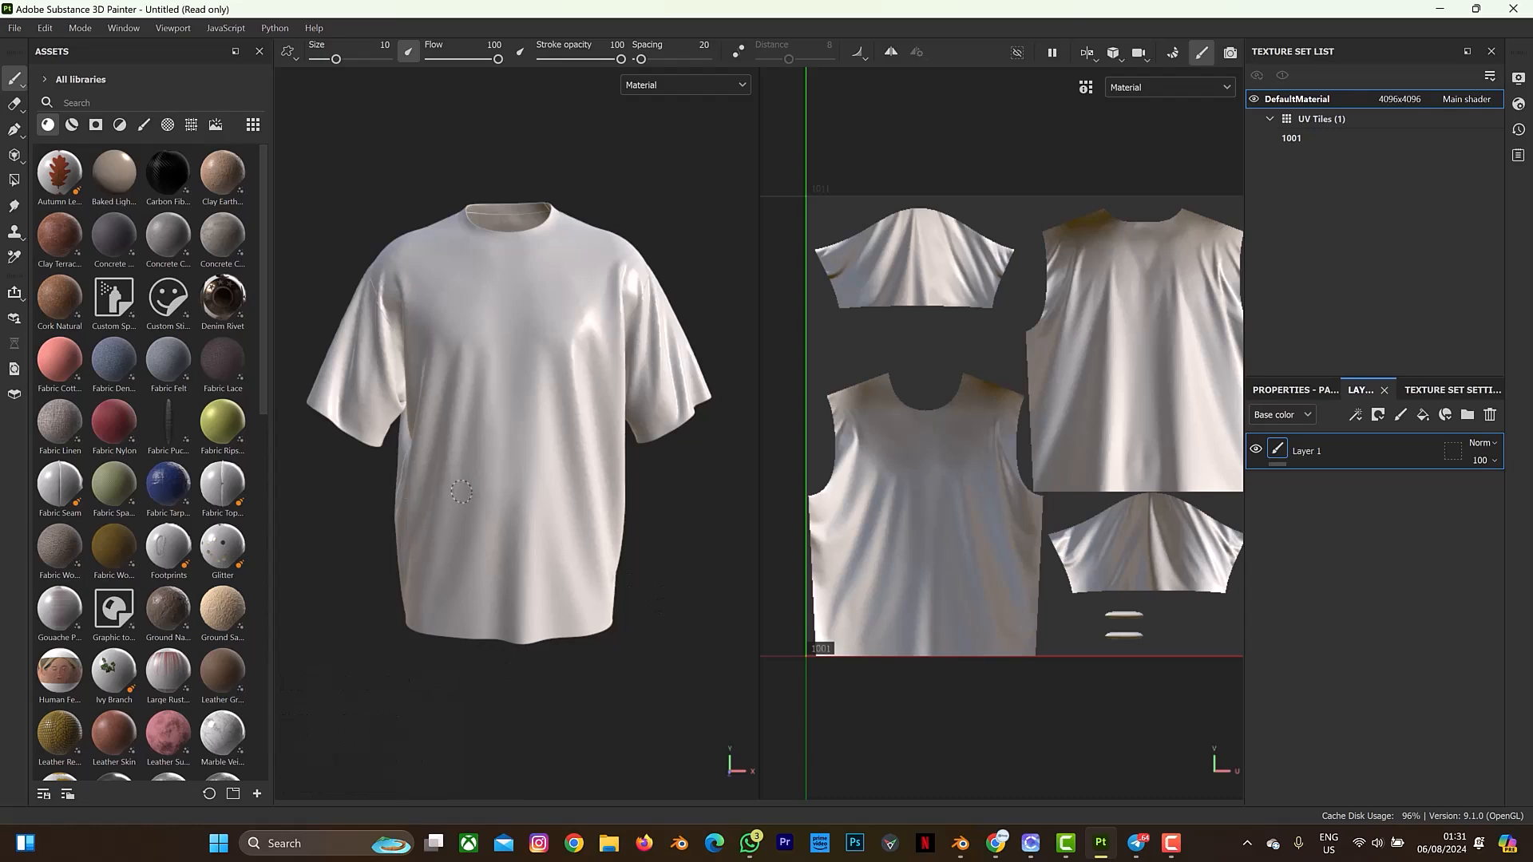
key(alt)
mouse_move(419, 336)
alt+mouse_down()
mouse_move(527, 339)
mouse_move(424, 349)
mouse_move(400, 376)
mouse_move(465, 349)
mouse_move(615, 363)
mouse_move(462, 383)
alt+mouse_up()
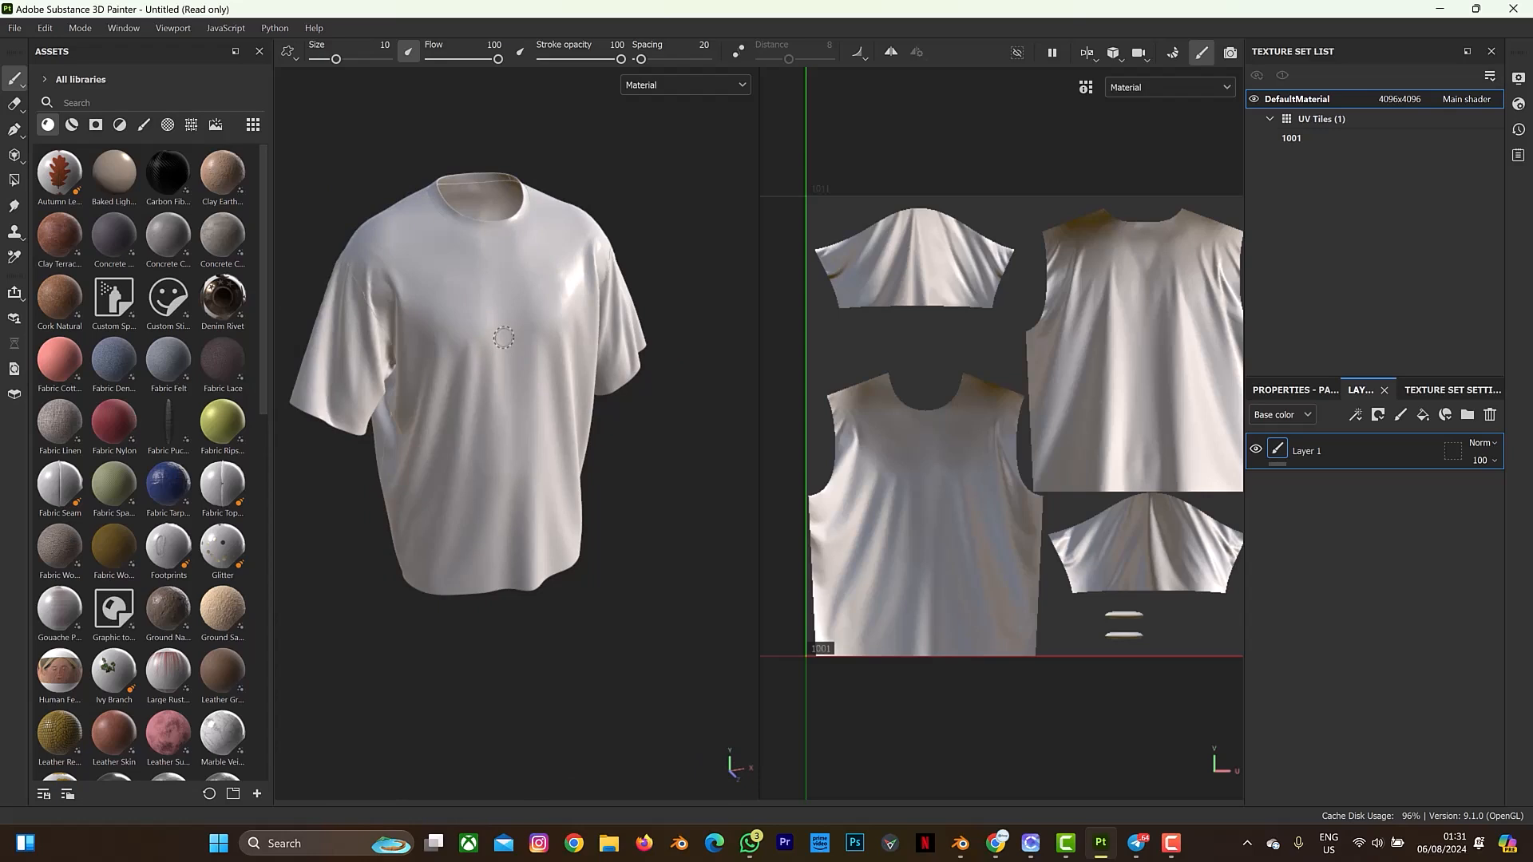
alt+middle_drag(503, 337, 550, 375)
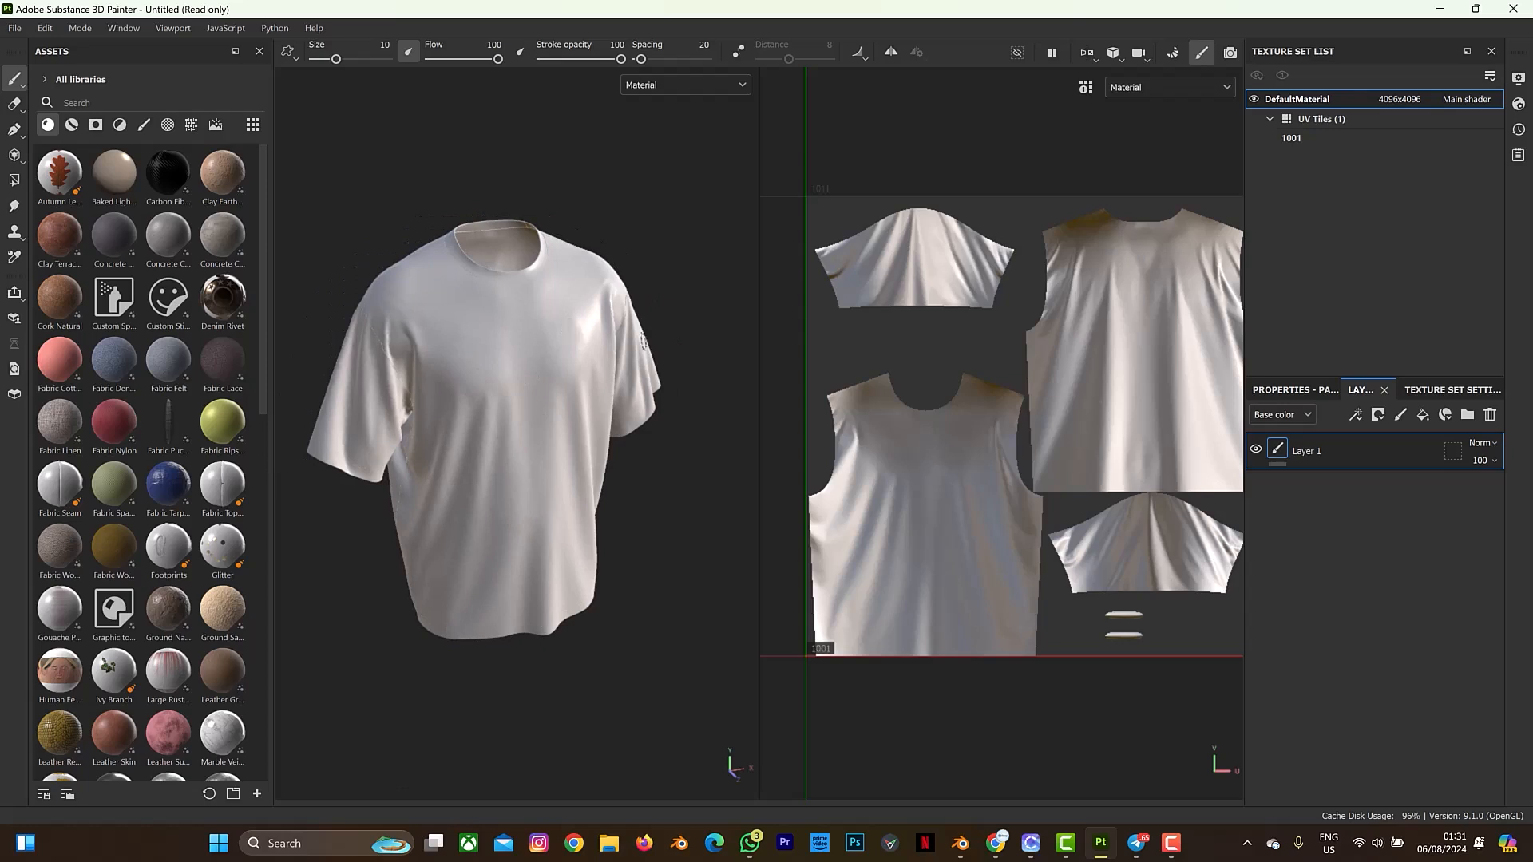
middle_drag(1021, 395, 989, 397)
key(alt)
mouse_move(504, 406)
alt+right_down()
mouse_move(517, 393)
mouse_move(517, 463)
mouse_move(526, 386)
mouse_move(520, 609)
mouse_move(479, 438)
mouse_move(537, 383)
mouse_move(536, 402)
alt+right_up()
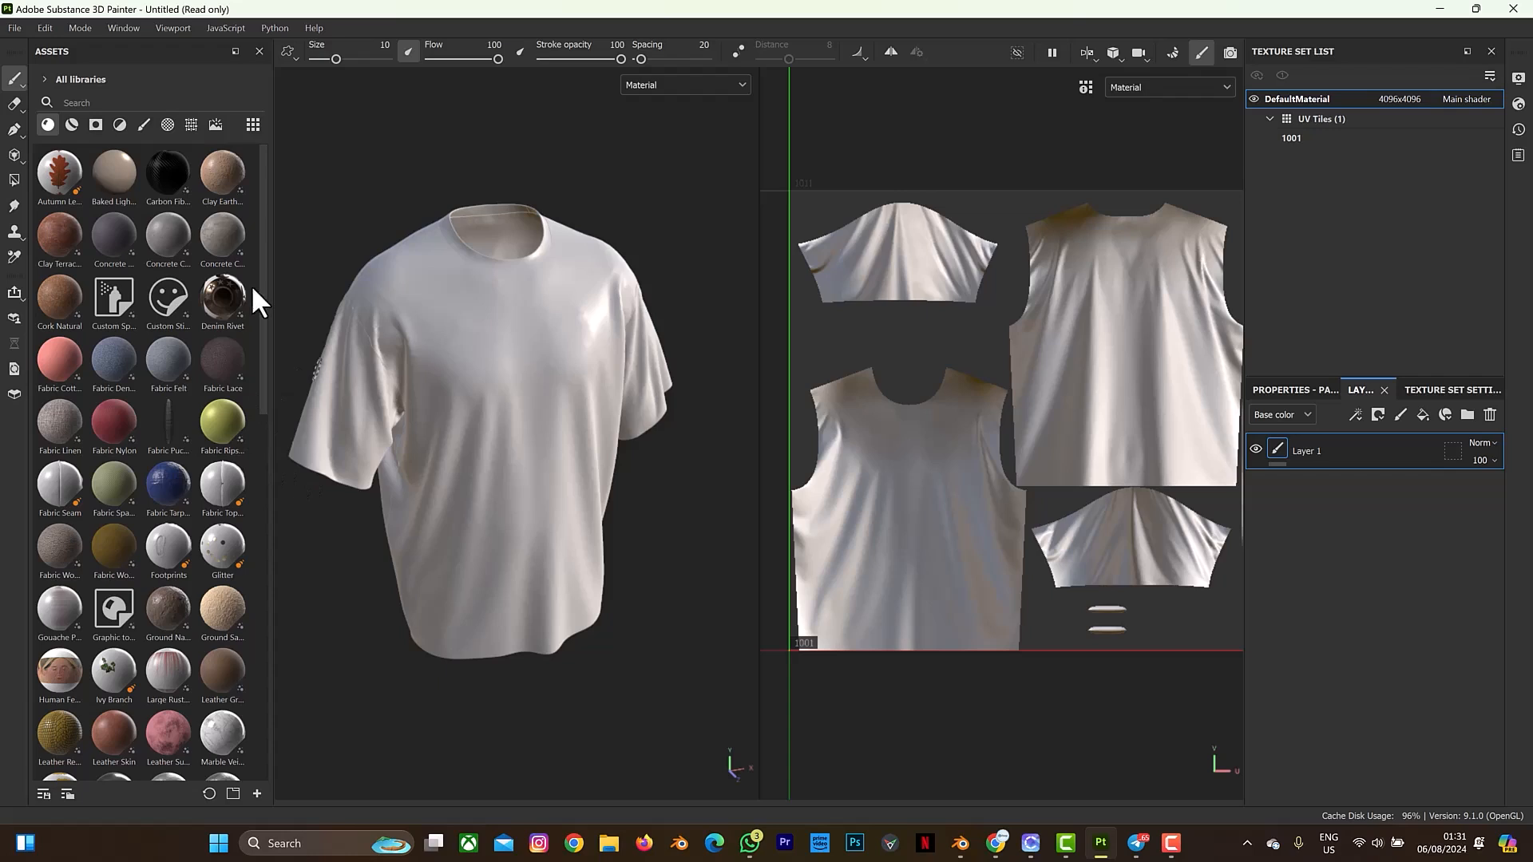
- Apply the Fabric Cotton Jersey material to the T-shirt and show the new layer's fill properties
key(F9)
drag(51, 377, 342, 353)
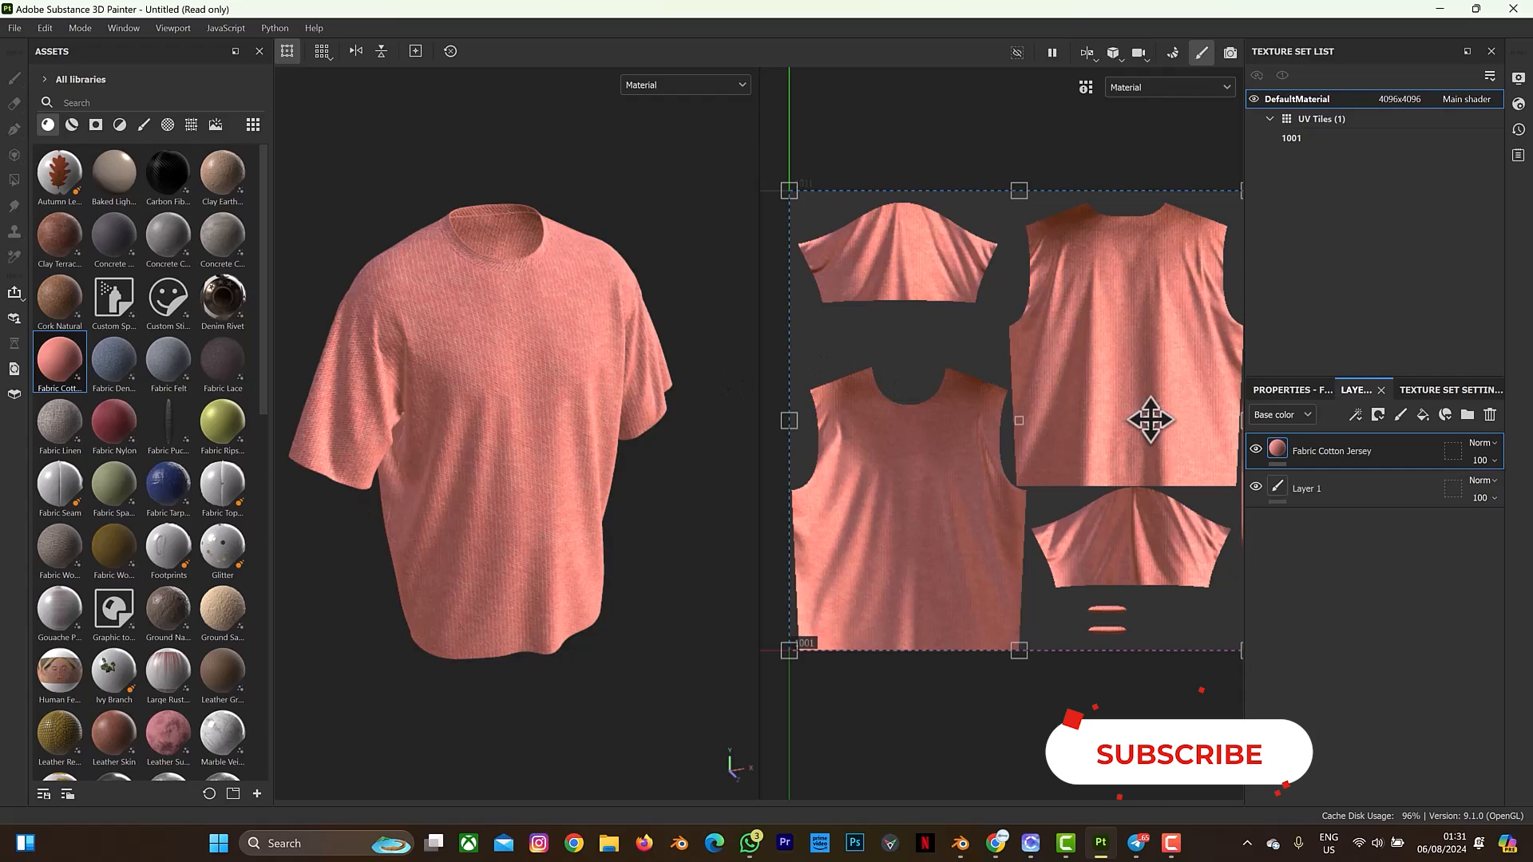
click(1292, 391)
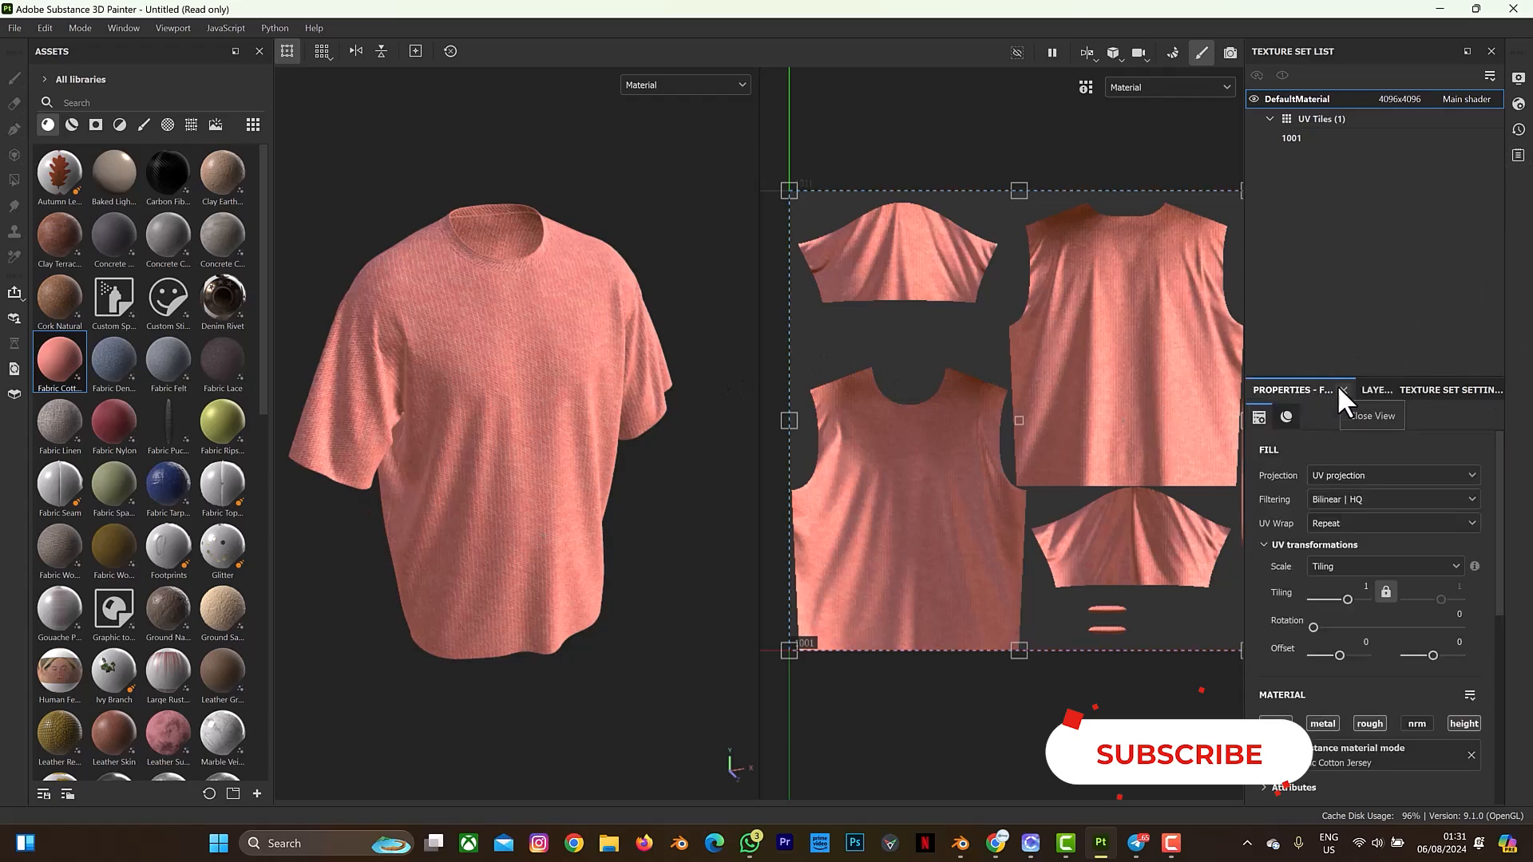
- Close the Properties view, reopen it, and dock it back with the layers
click(1340, 389)
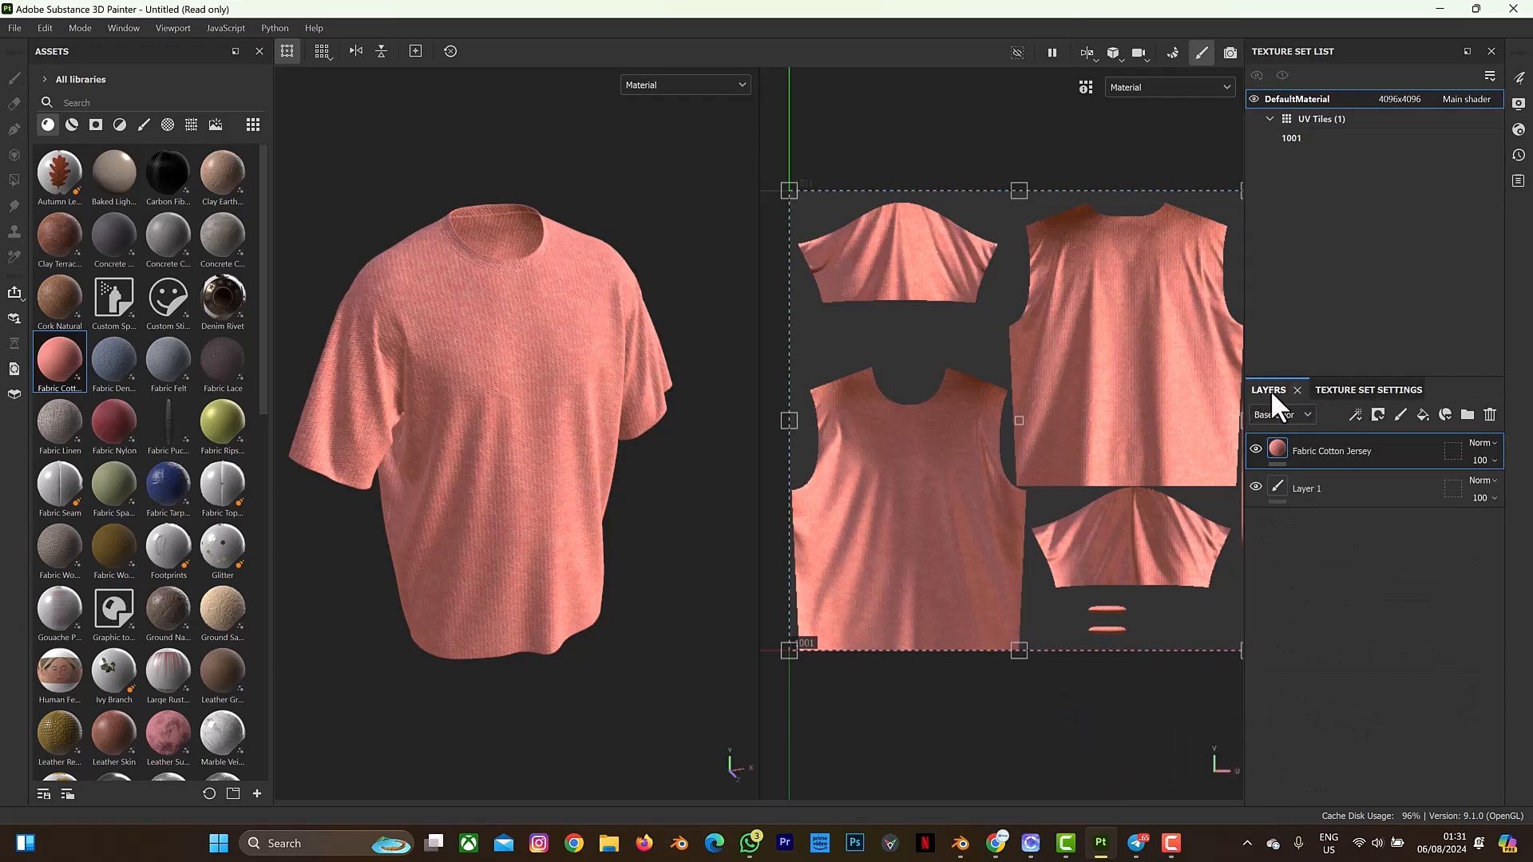
click(1520, 78)
drag(1349, 78, 1397, 534)
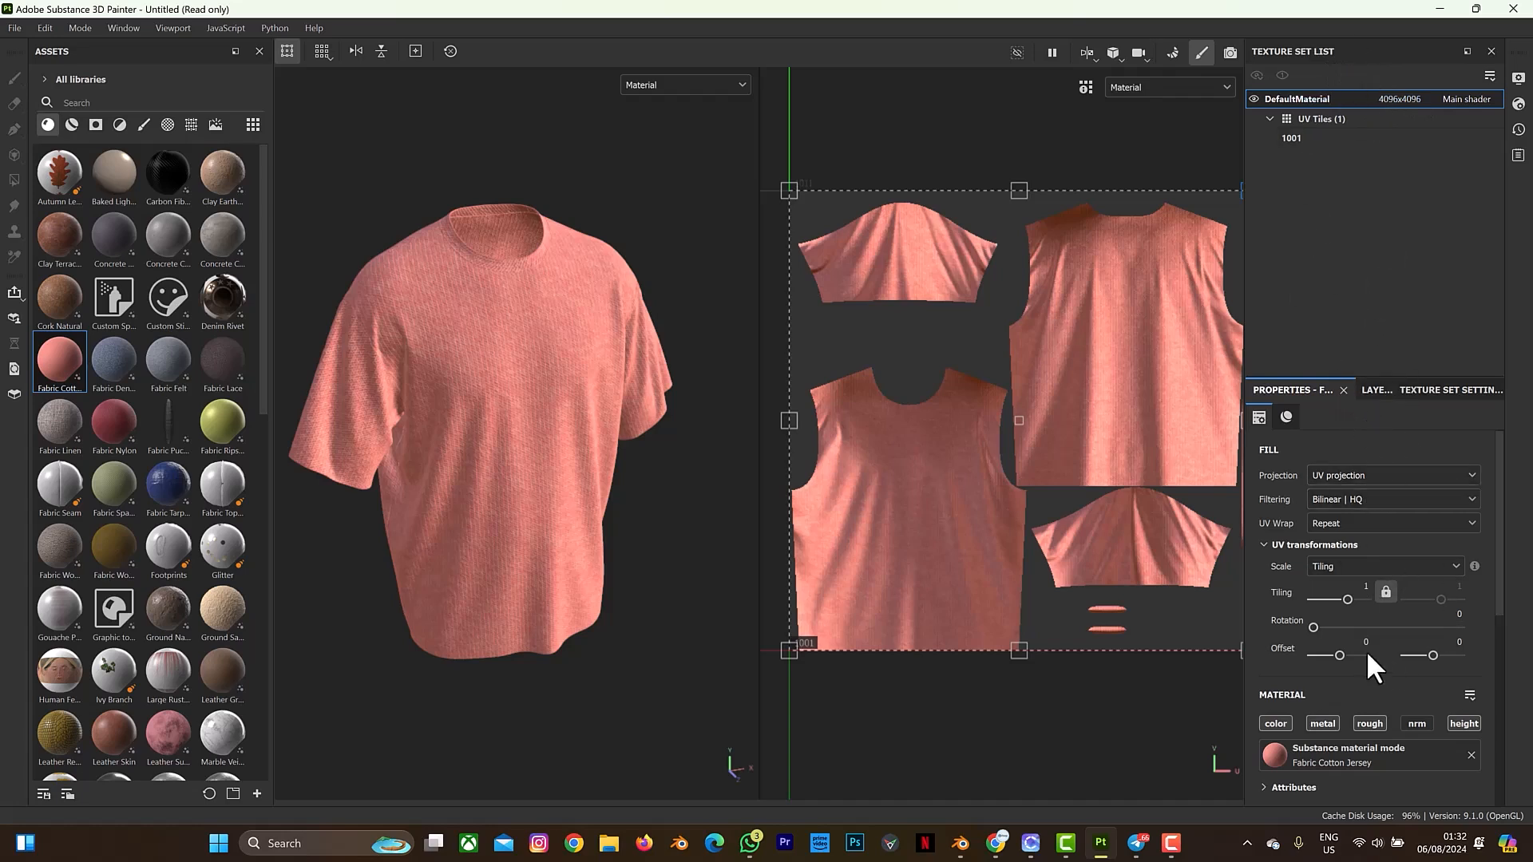
- Set the tiling of the Fabric Cotton Jersey fill to about 2.84, judging the weave on the shirt
click(1370, 391)
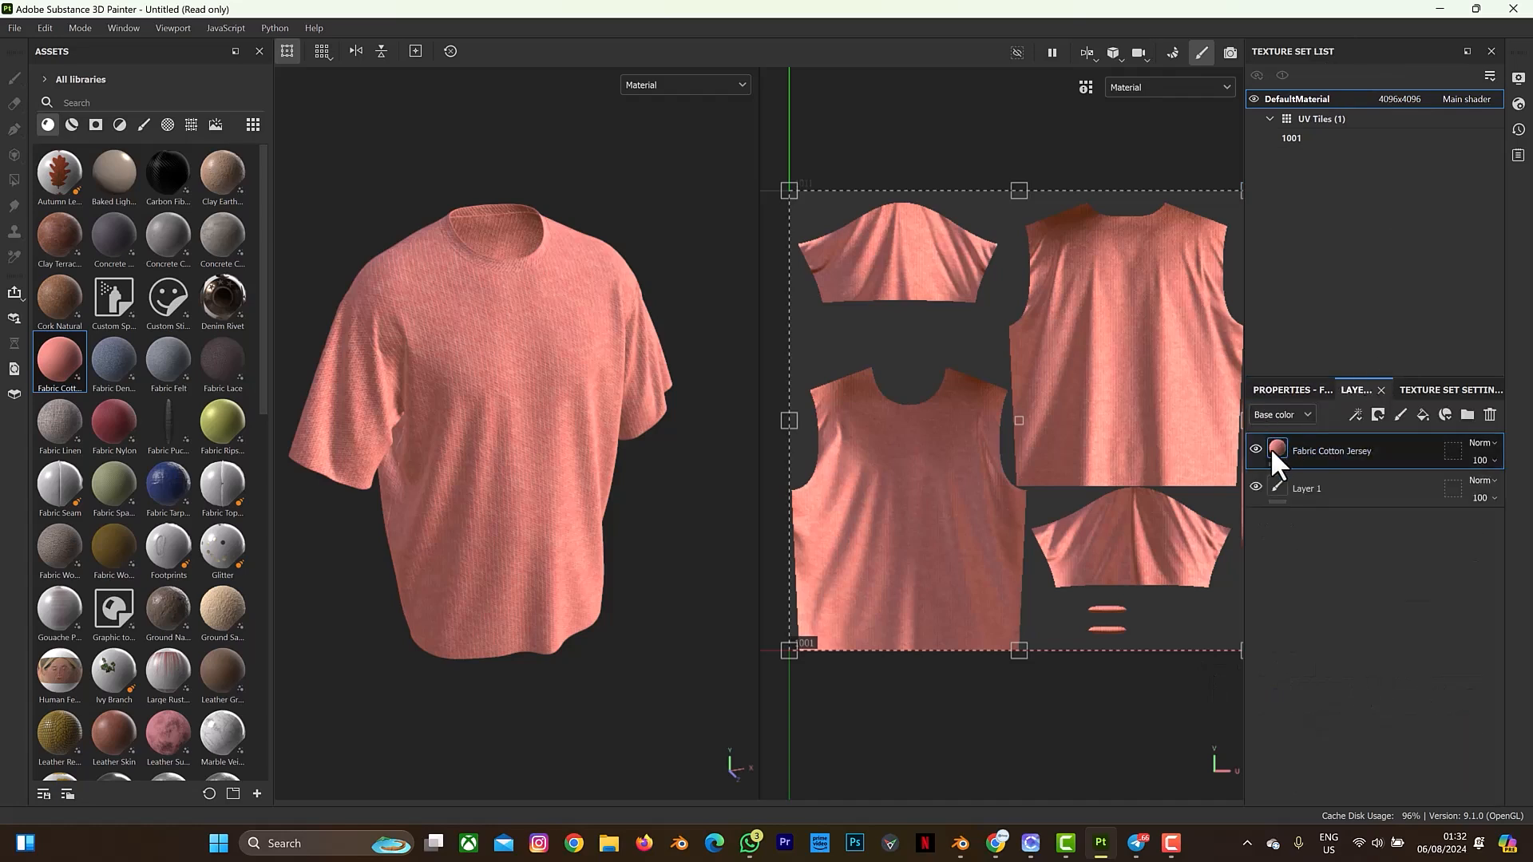
click(1280, 389)
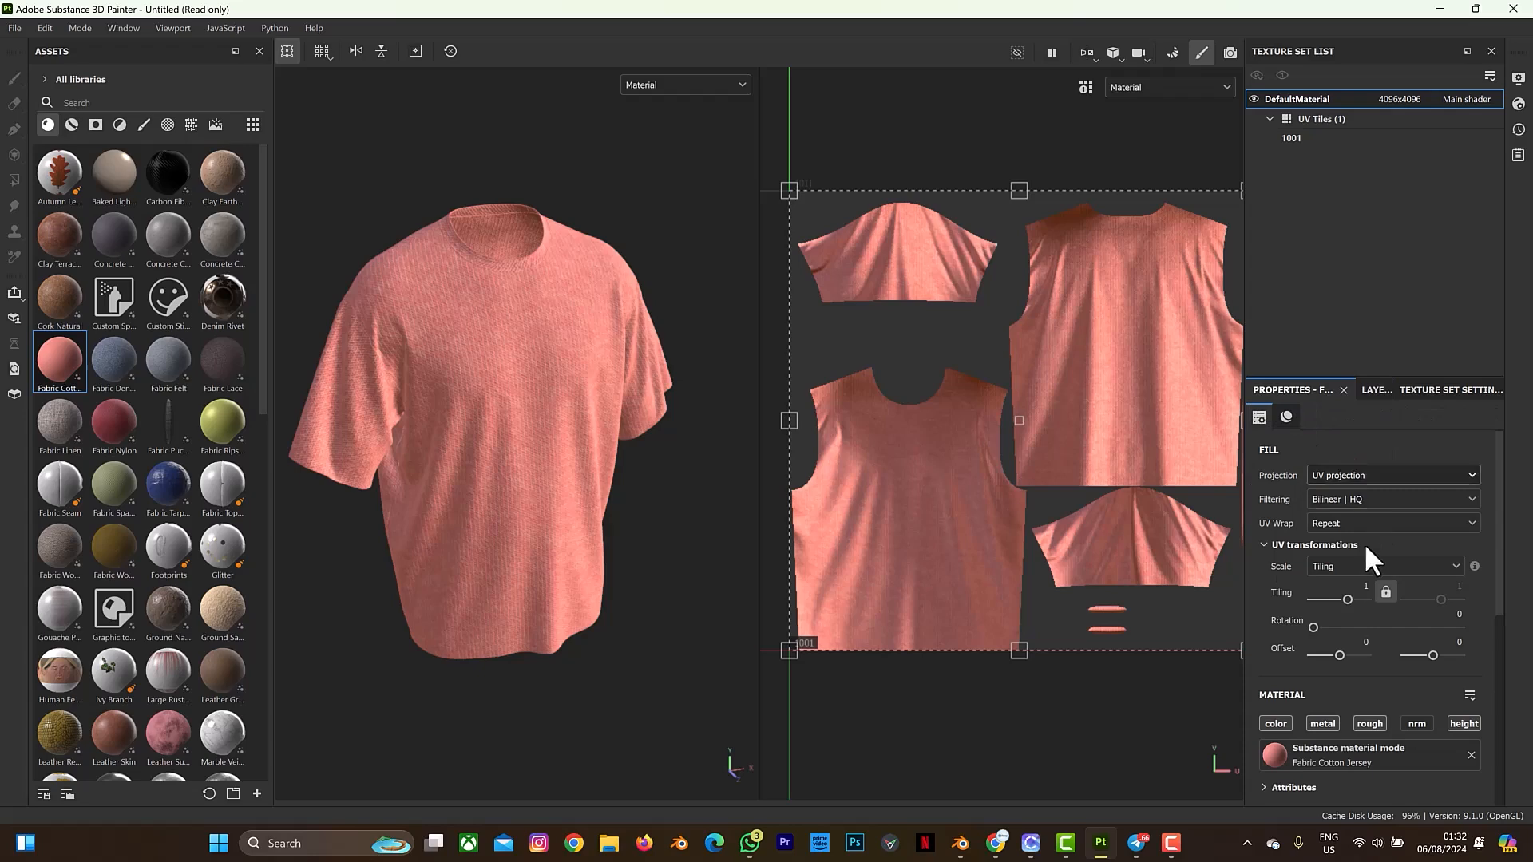
mouse_move(1342, 600)
mouse_down()
mouse_move(1374, 601)
mouse_move(1355, 614)
mouse_up()
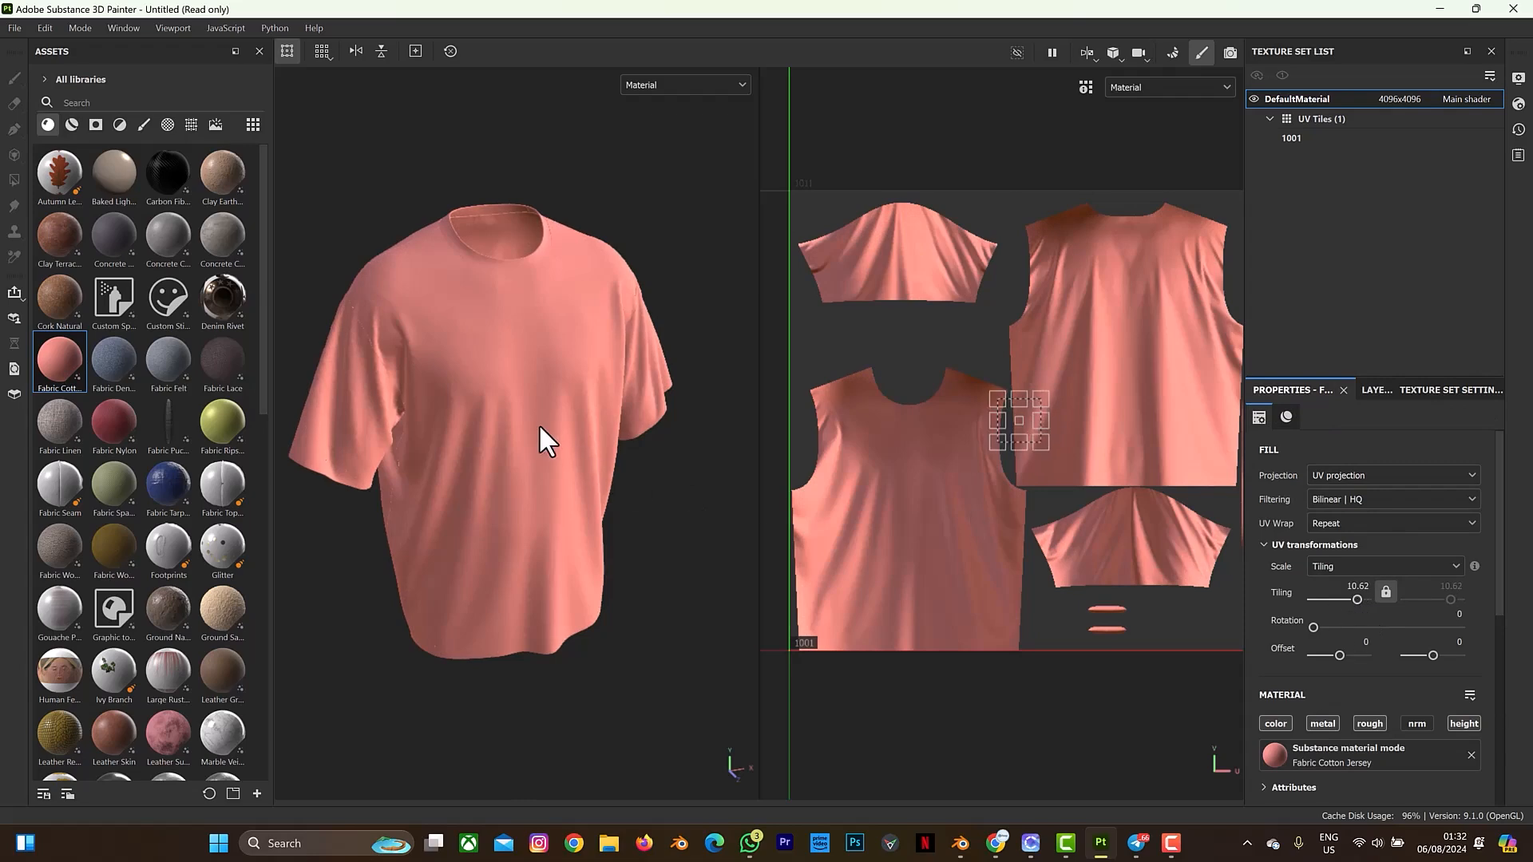
scroll(537, 411, up, 5)
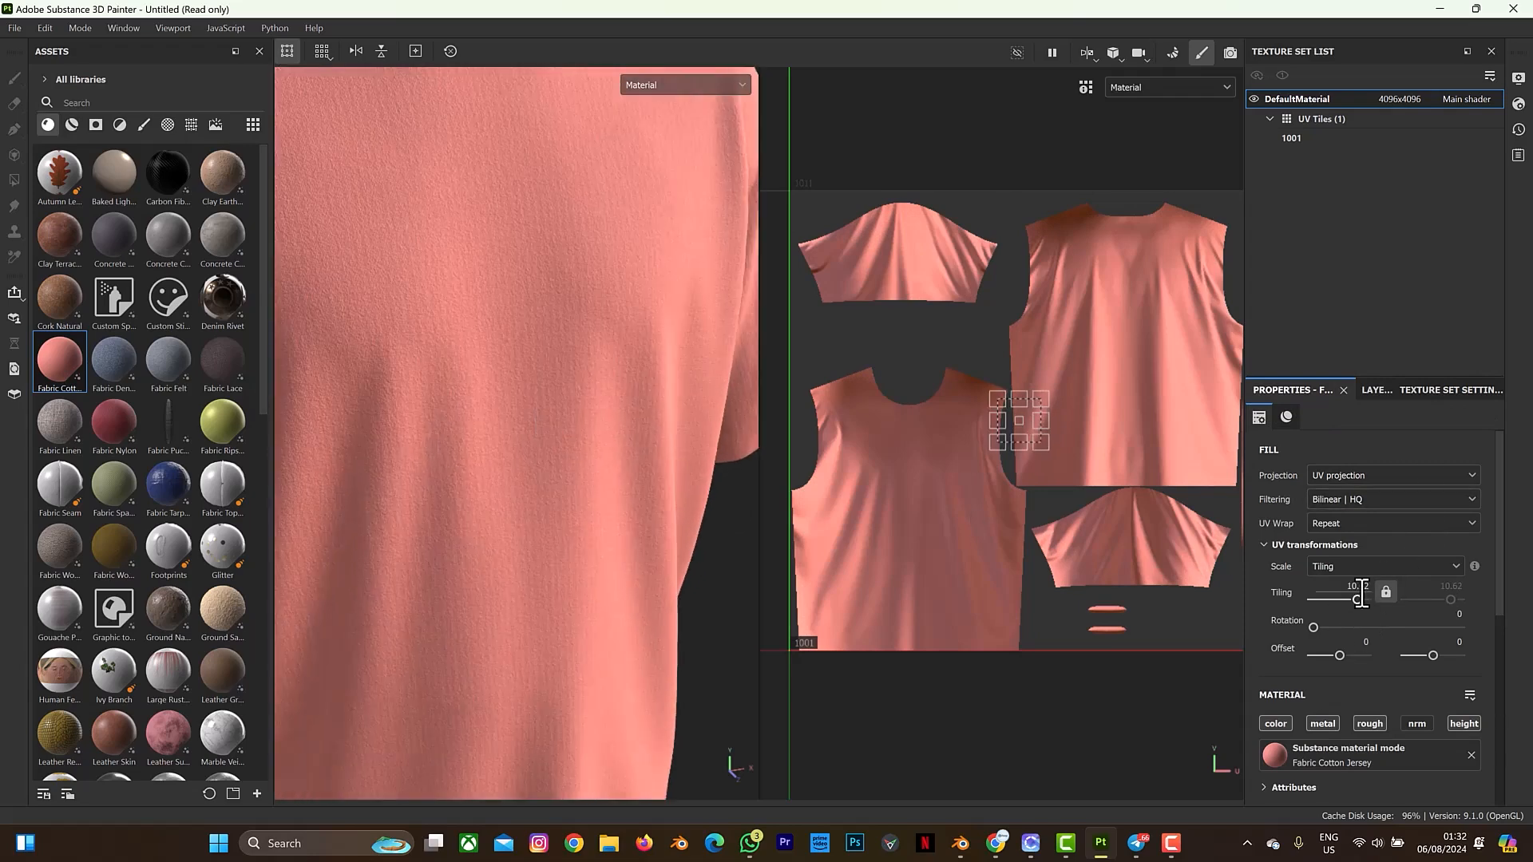
drag(1353, 601, 1349, 595)
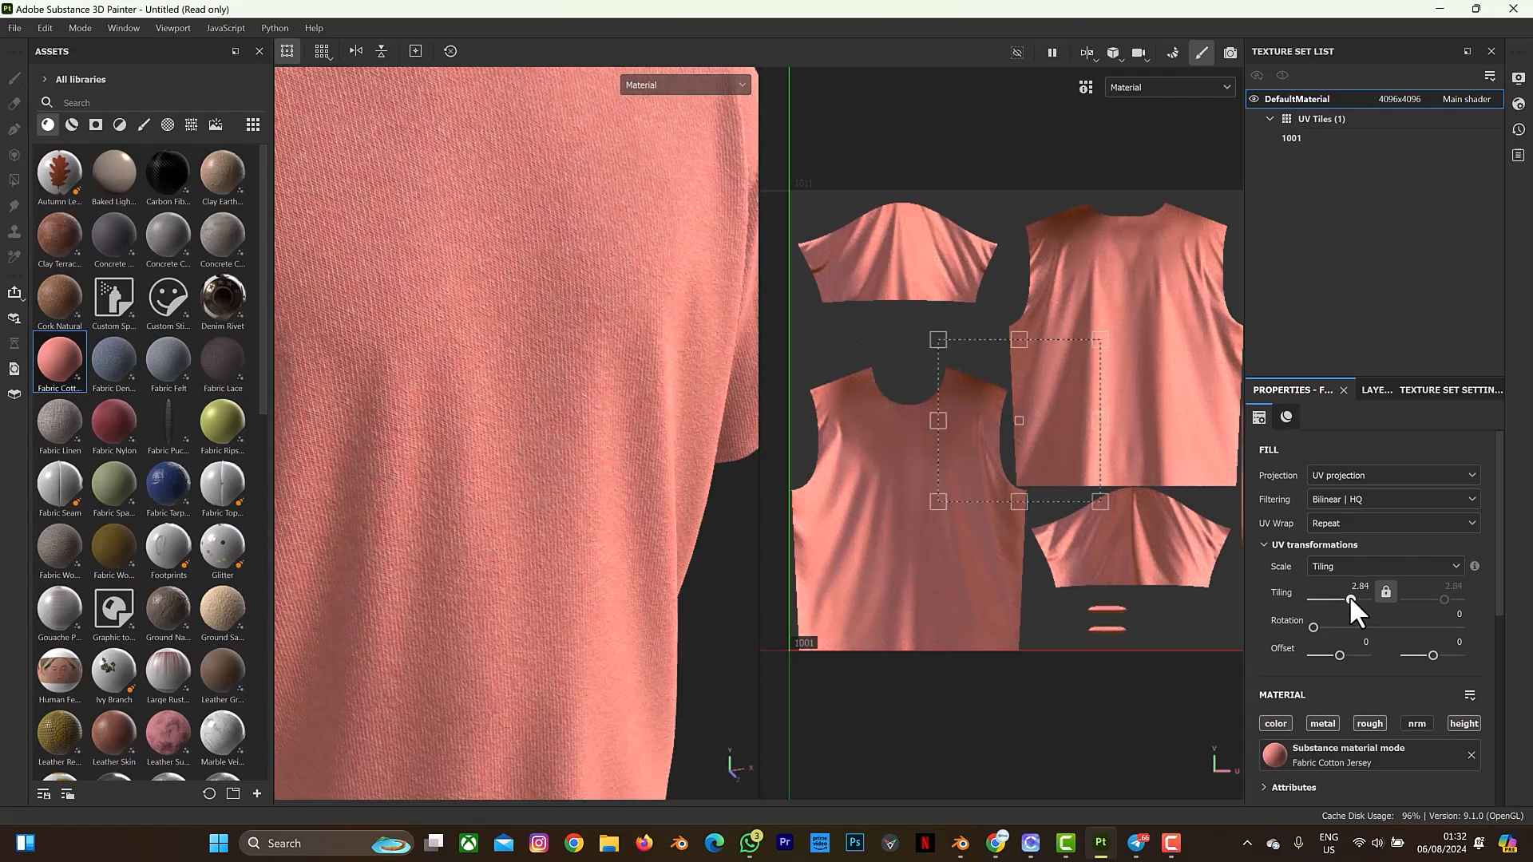
scroll(566, 380, down, 5)
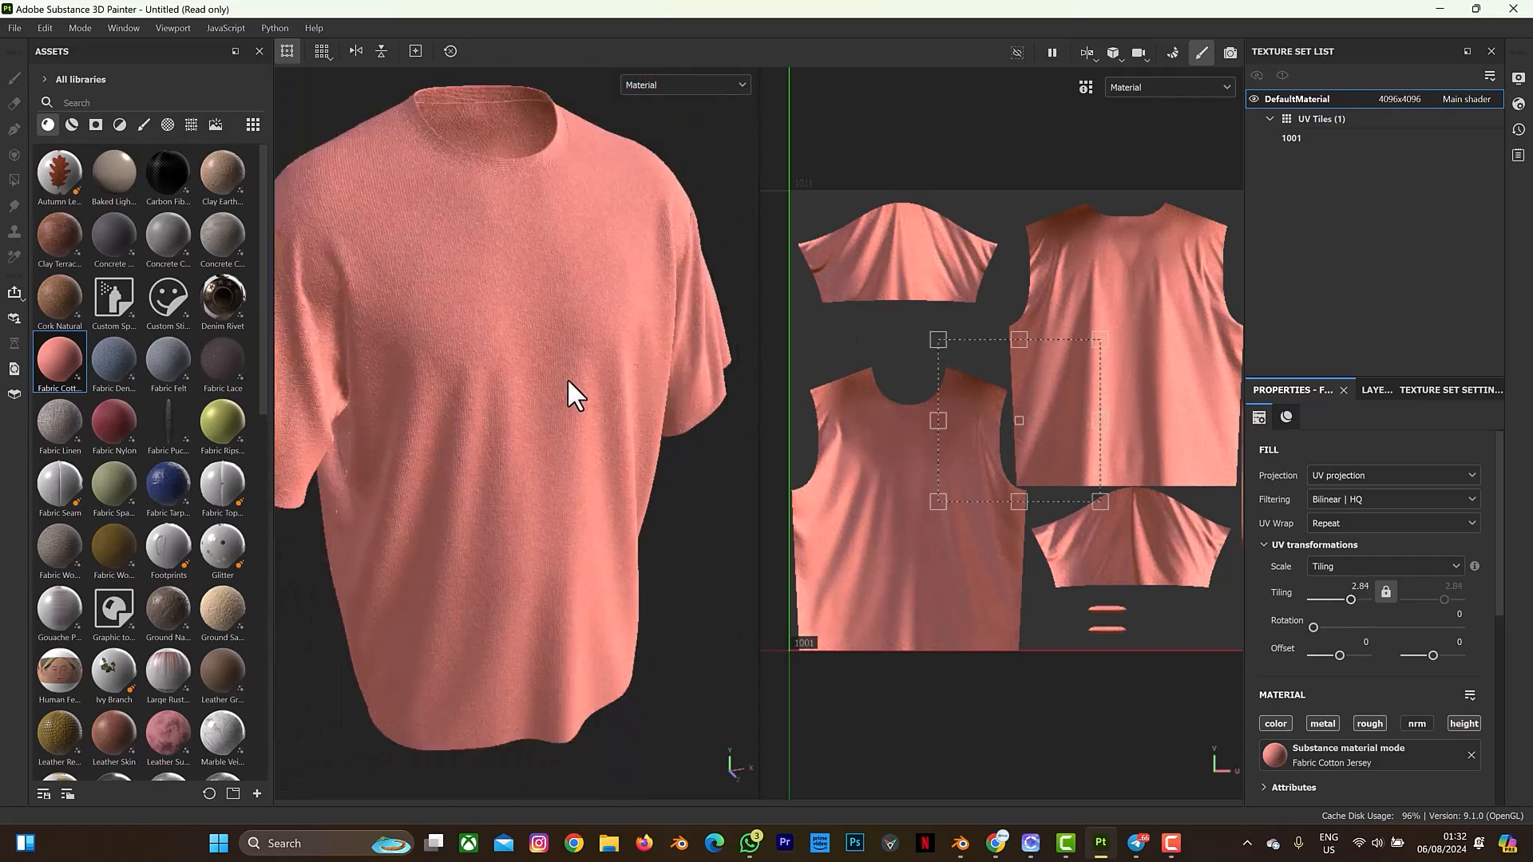
- Set the Fabric Color of the cotton jersey material to dark red, 71281F
scroll(1373, 702, down, 5)
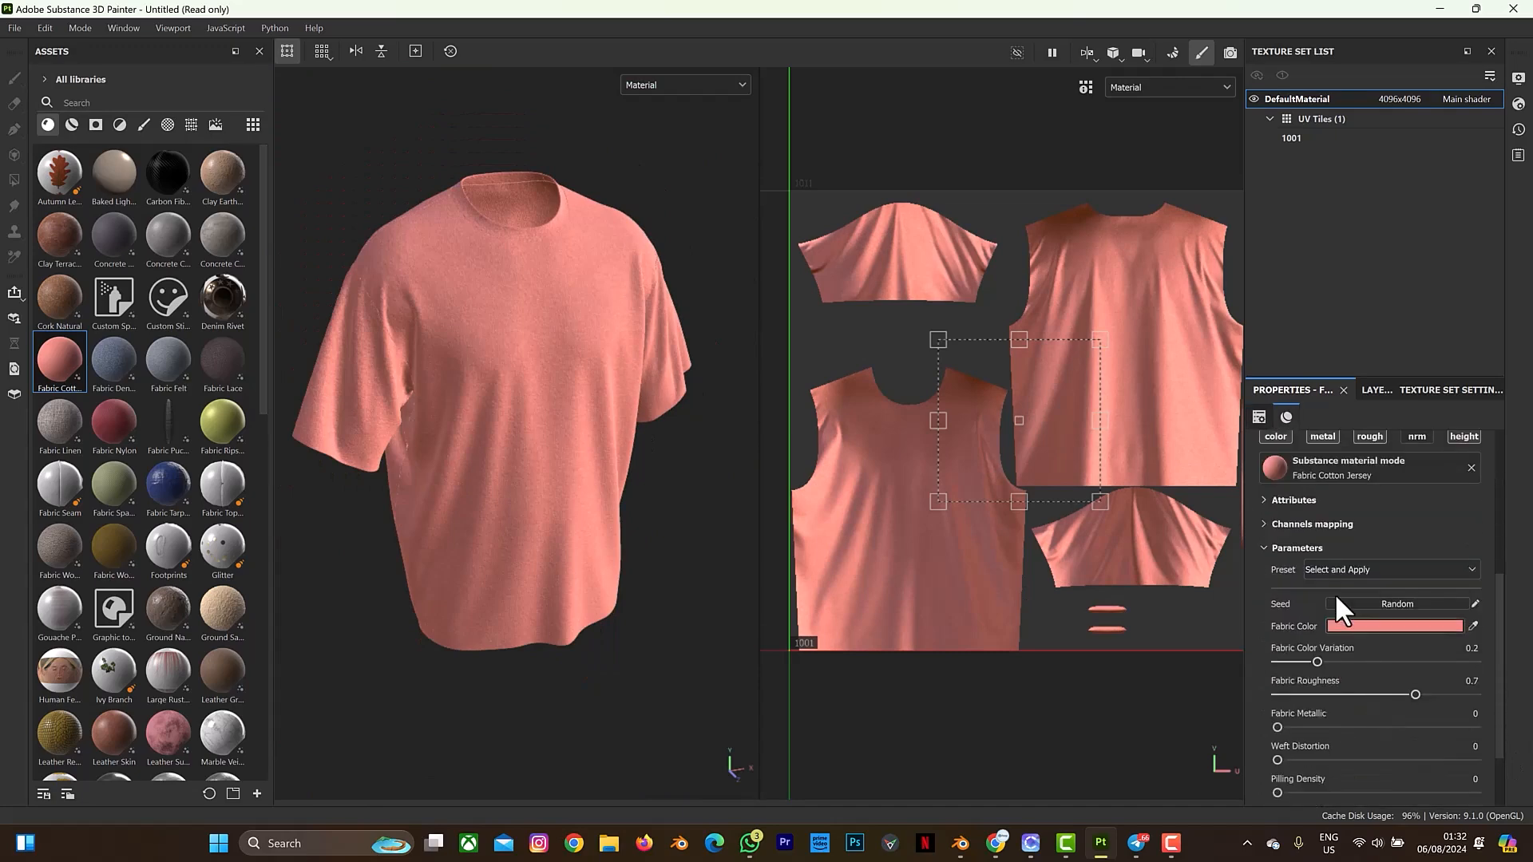
click(1337, 628)
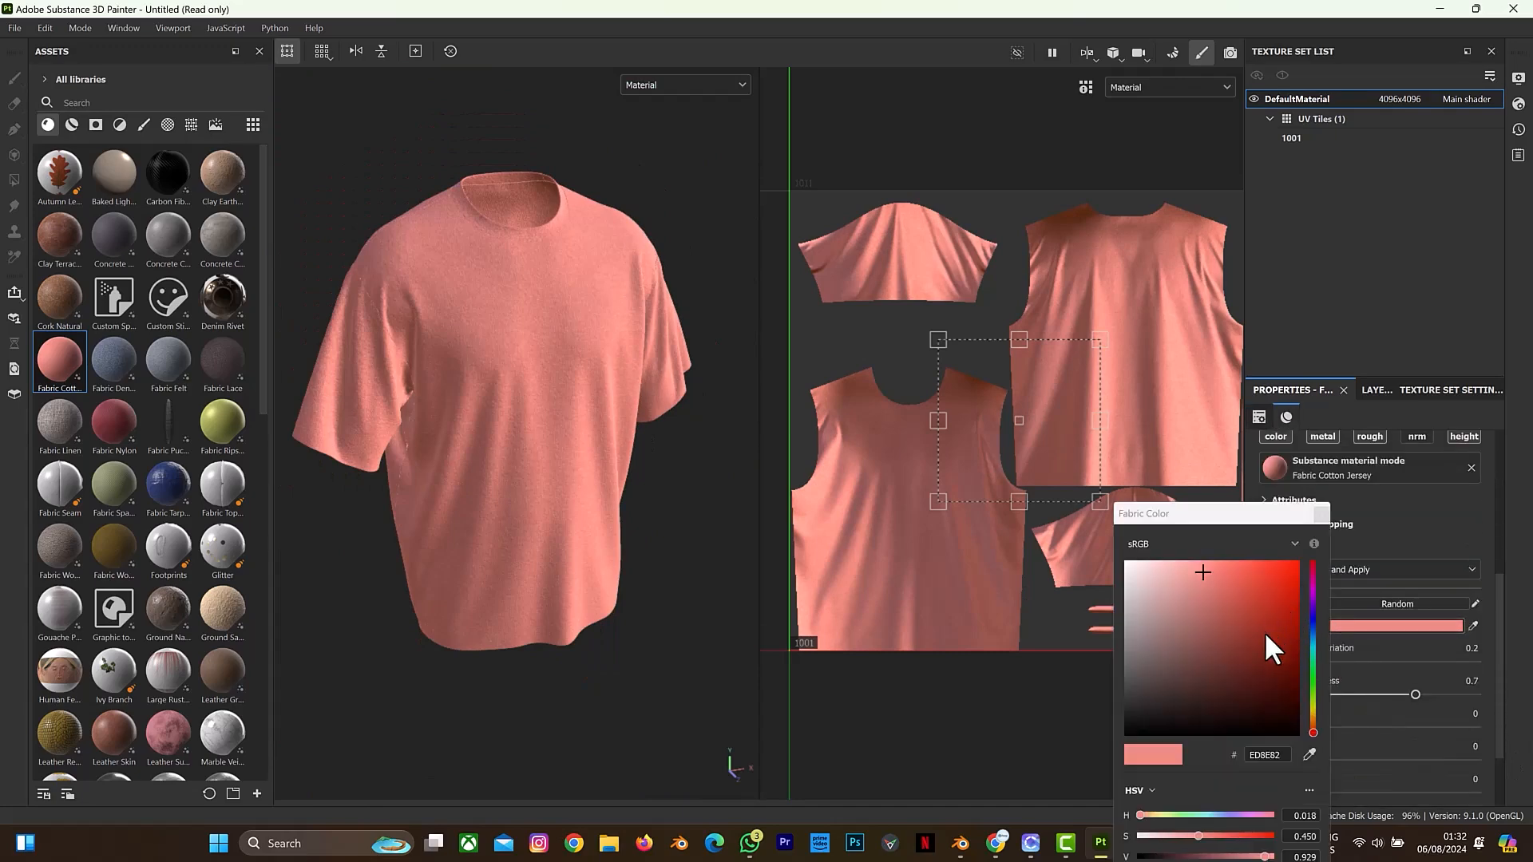
click(1250, 658)
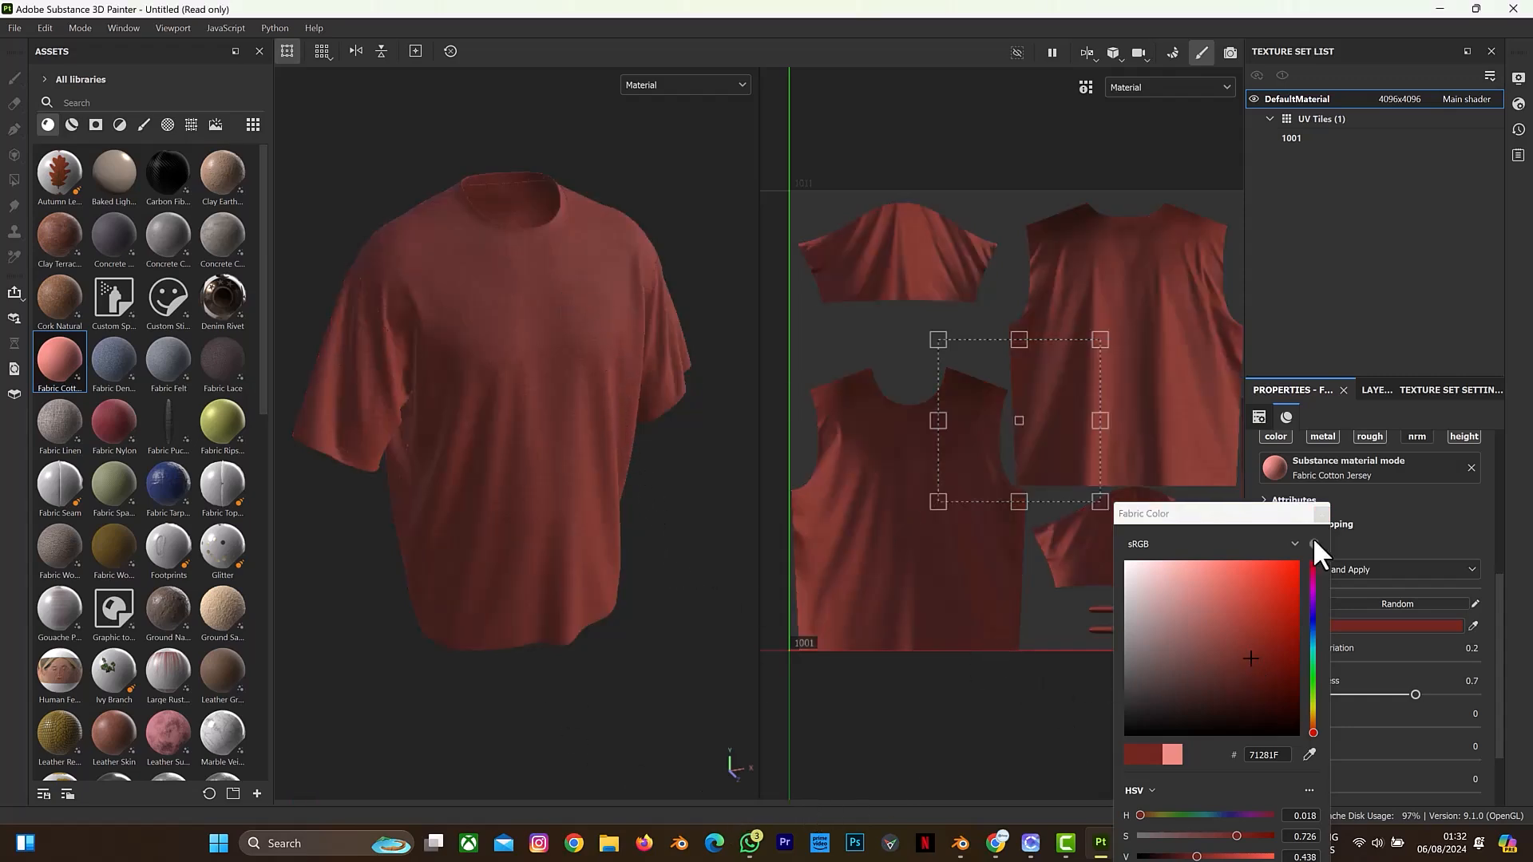
click(1322, 514)
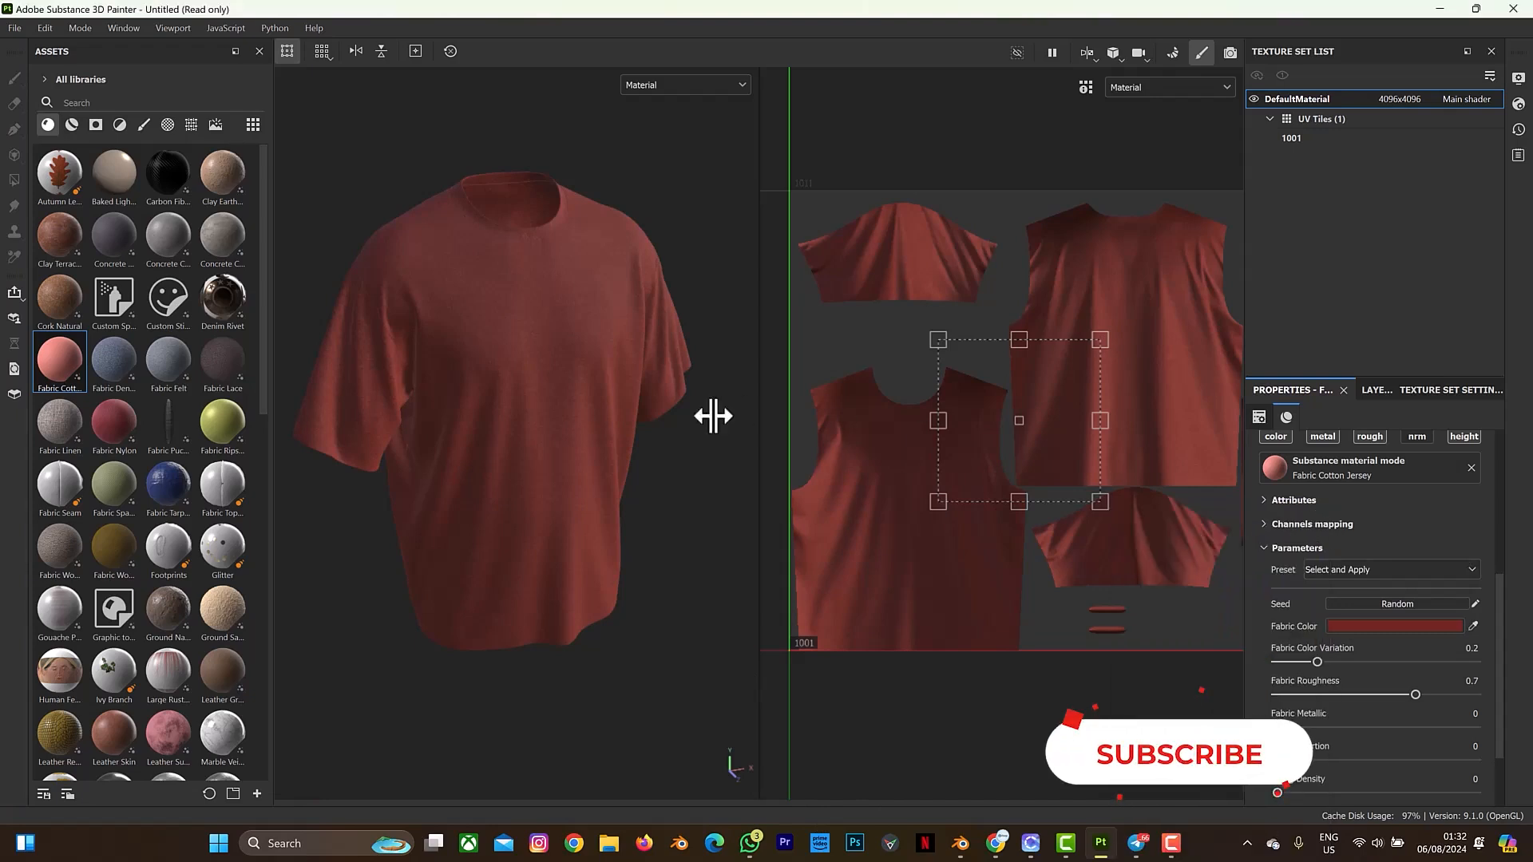
- Inspect the red jersey weave on the T-shirt's front, shoulder and sleeve up close
right_click(612, 349)
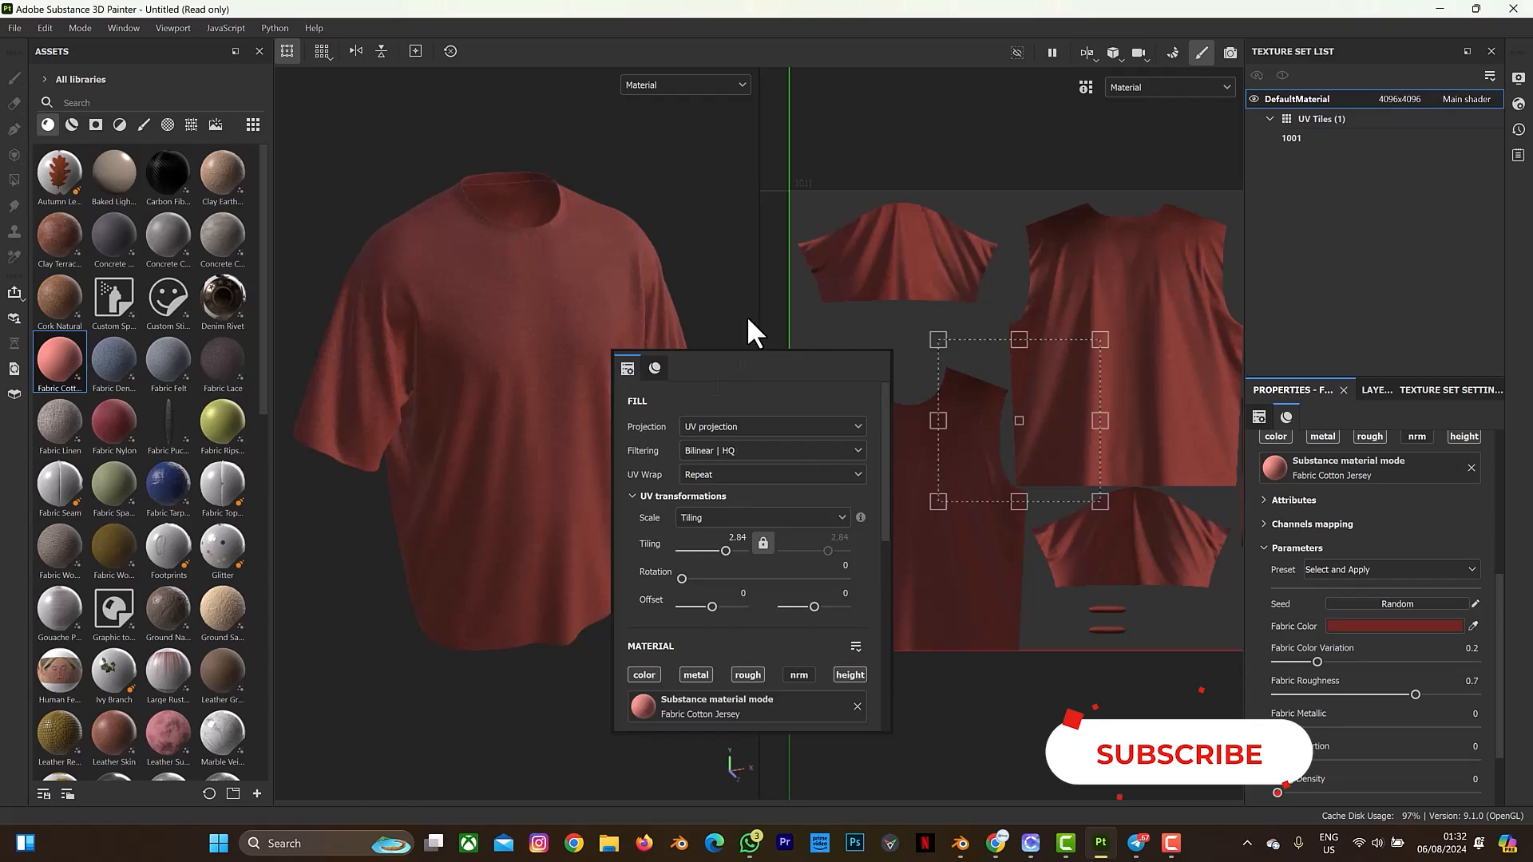
alt+drag(746, 315, 586, 287)
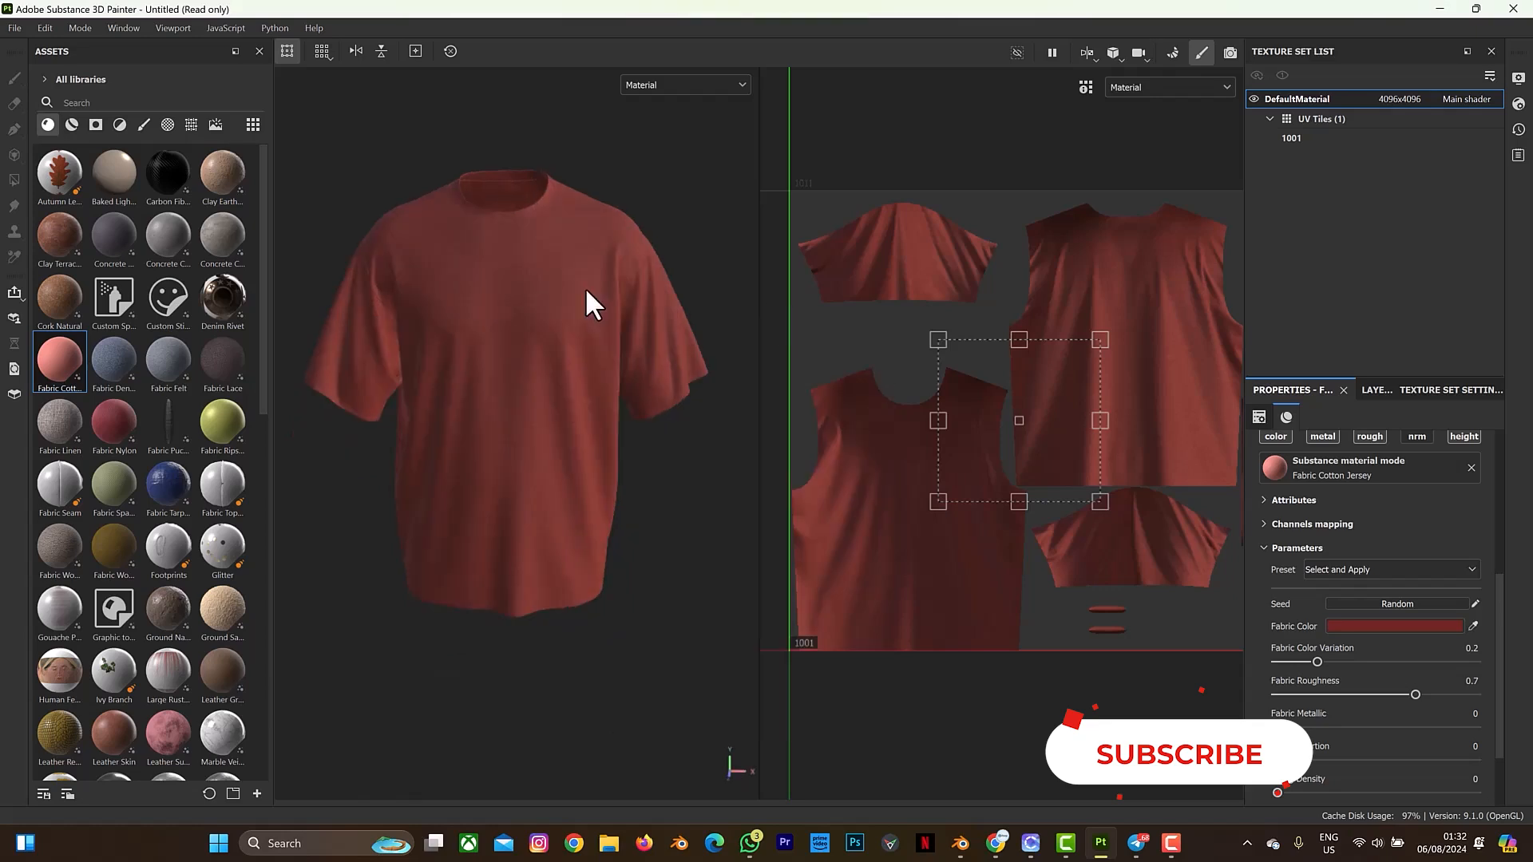
scroll(586, 287, down, 3)
scroll(620, 275, up, 10)
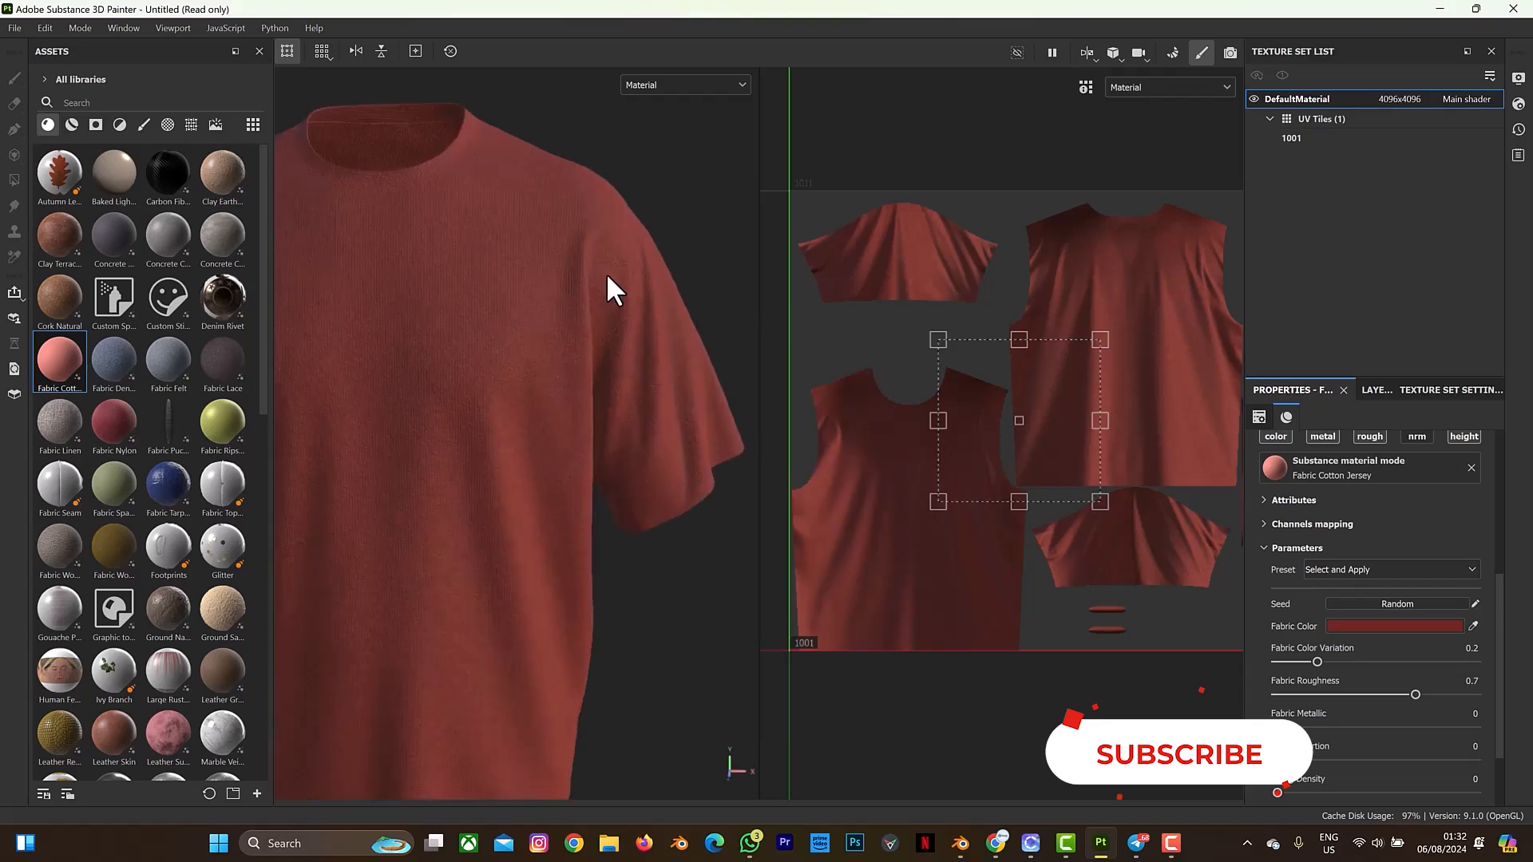
scroll(514, 311, down, 4)
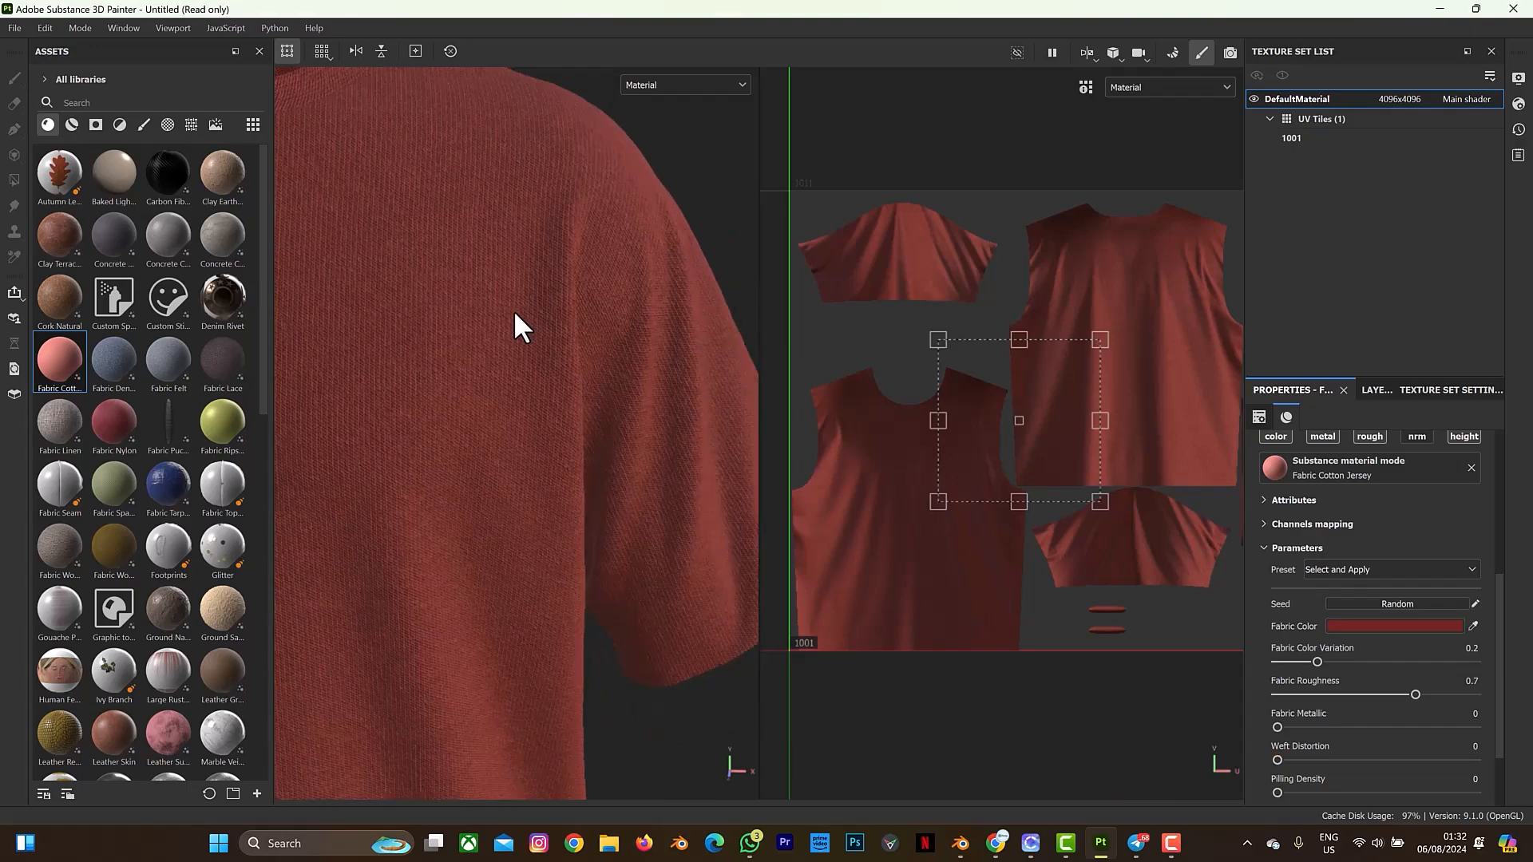
scroll(514, 311, down, 1)
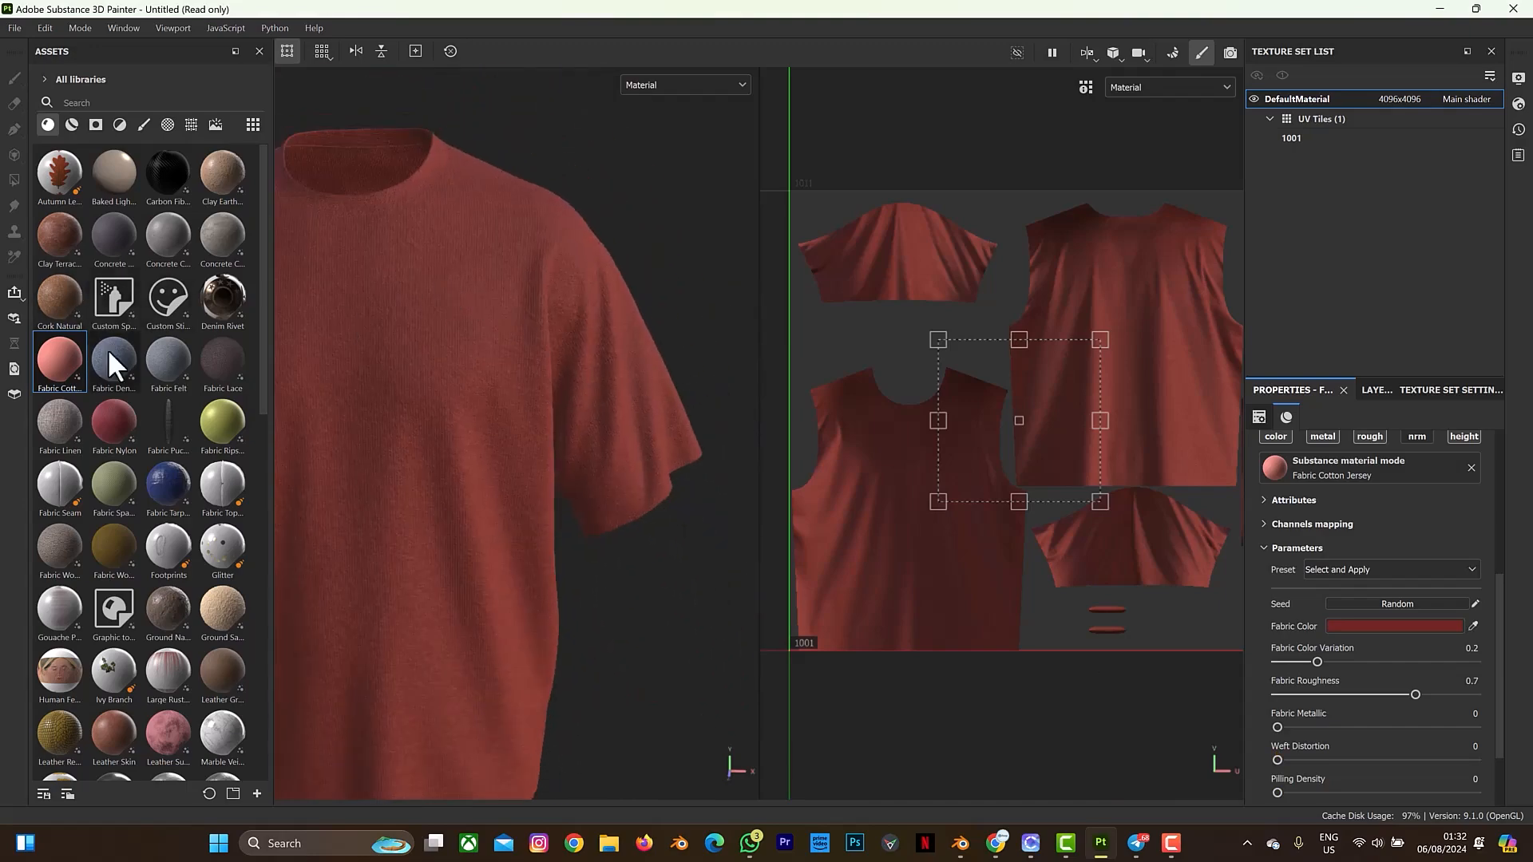
- Try the Cavity Rust smart mask on the T-shirt and undo it
click(87, 125)
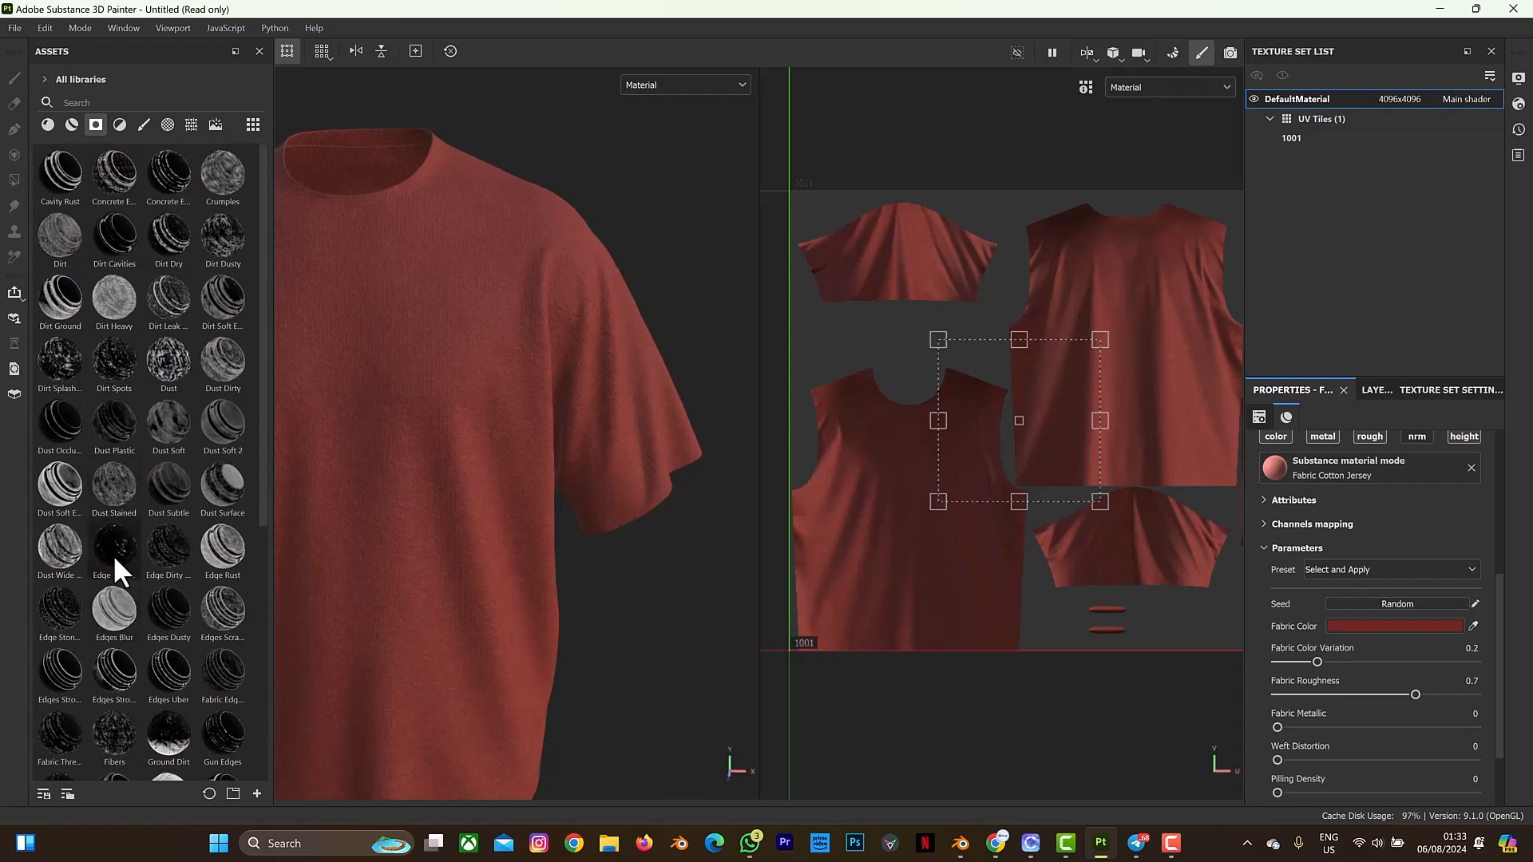
mouse_move(114, 559)
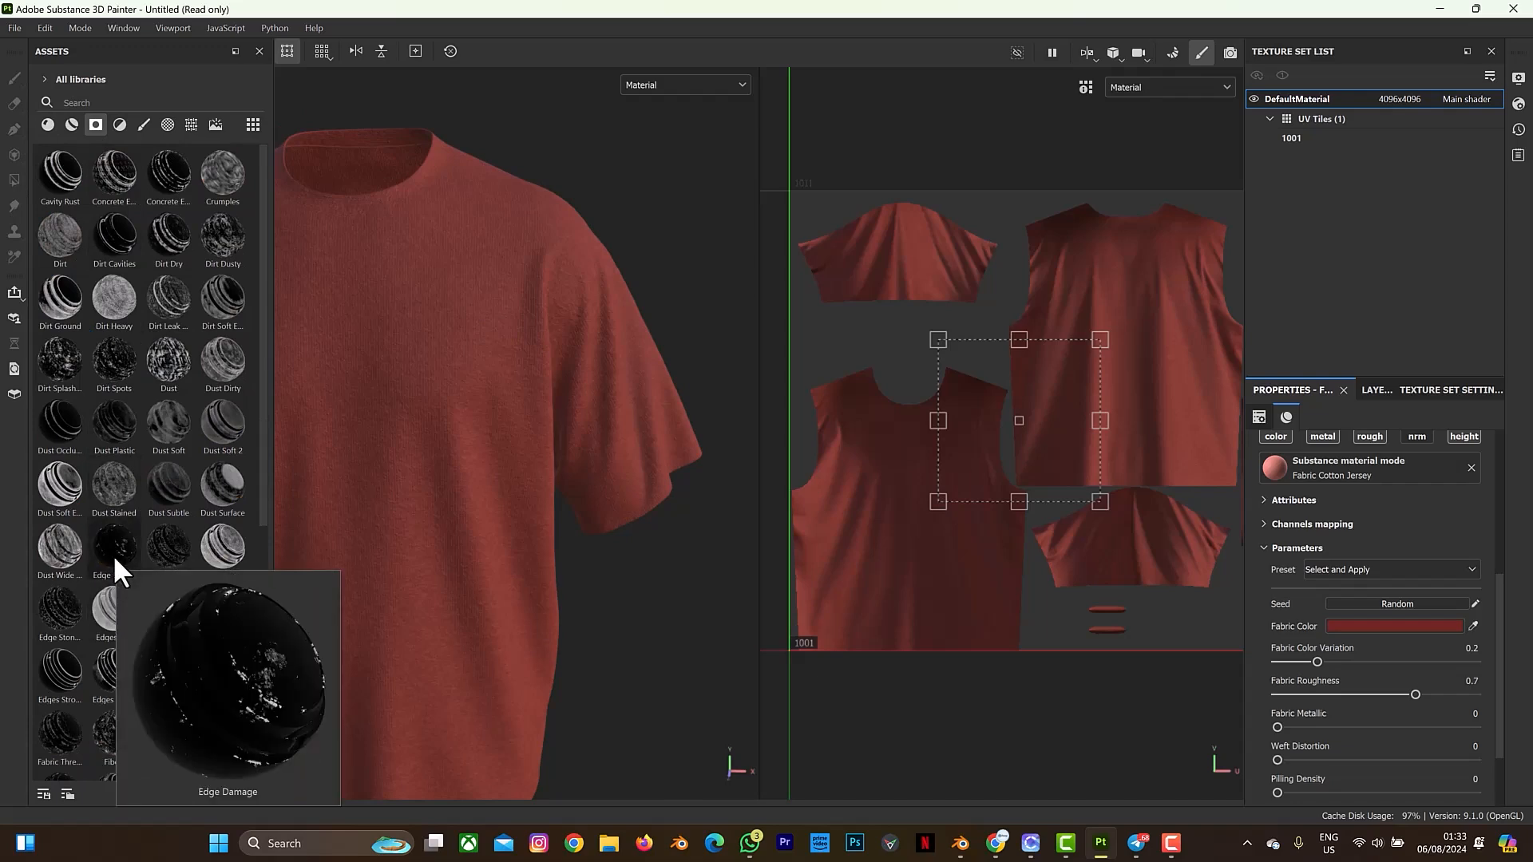
click(1357, 390)
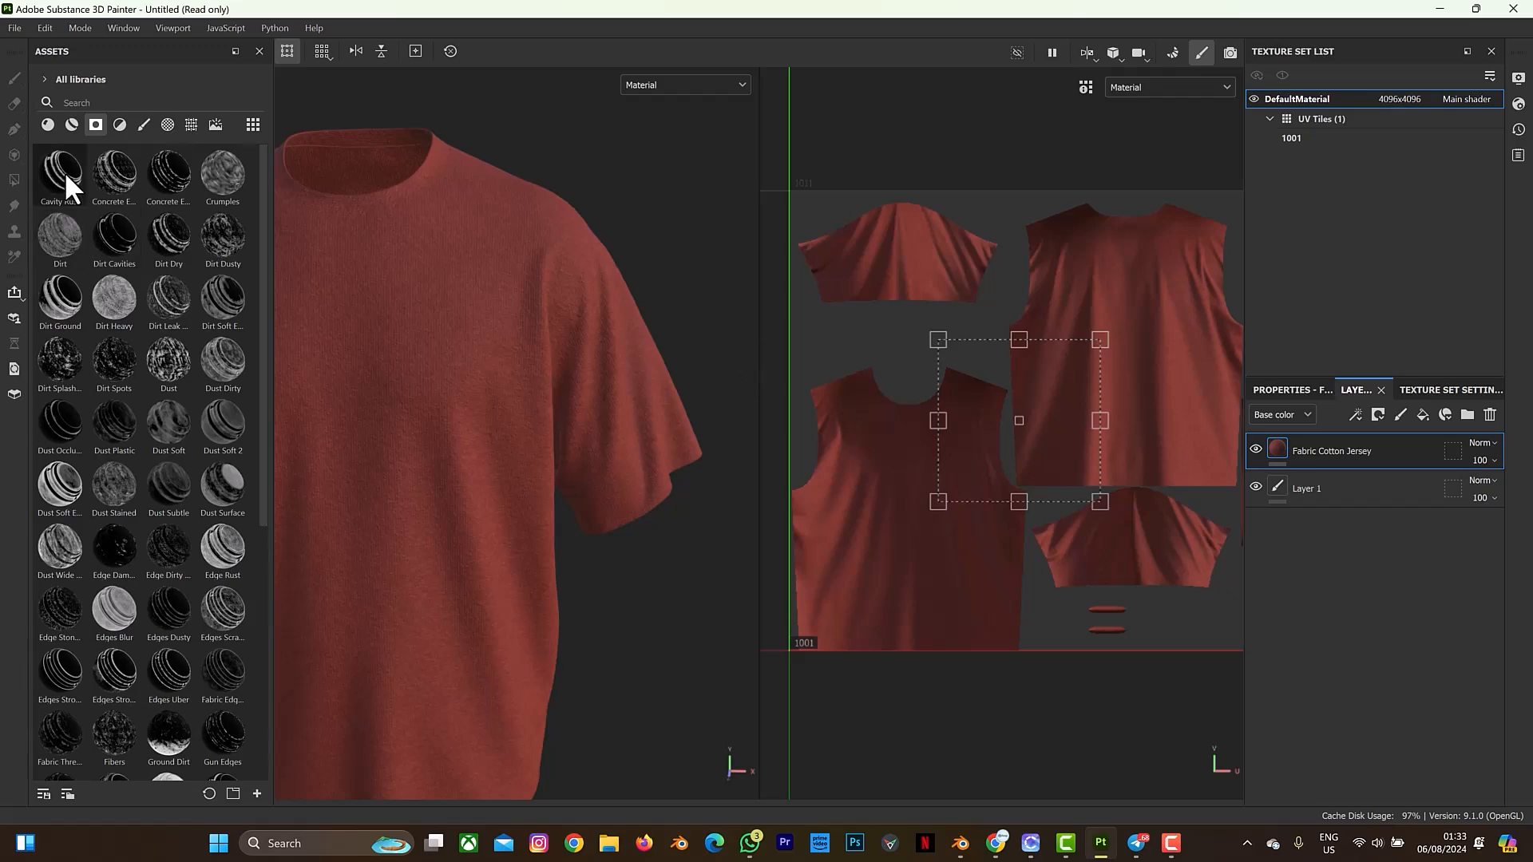
drag(65, 171, 372, 311)
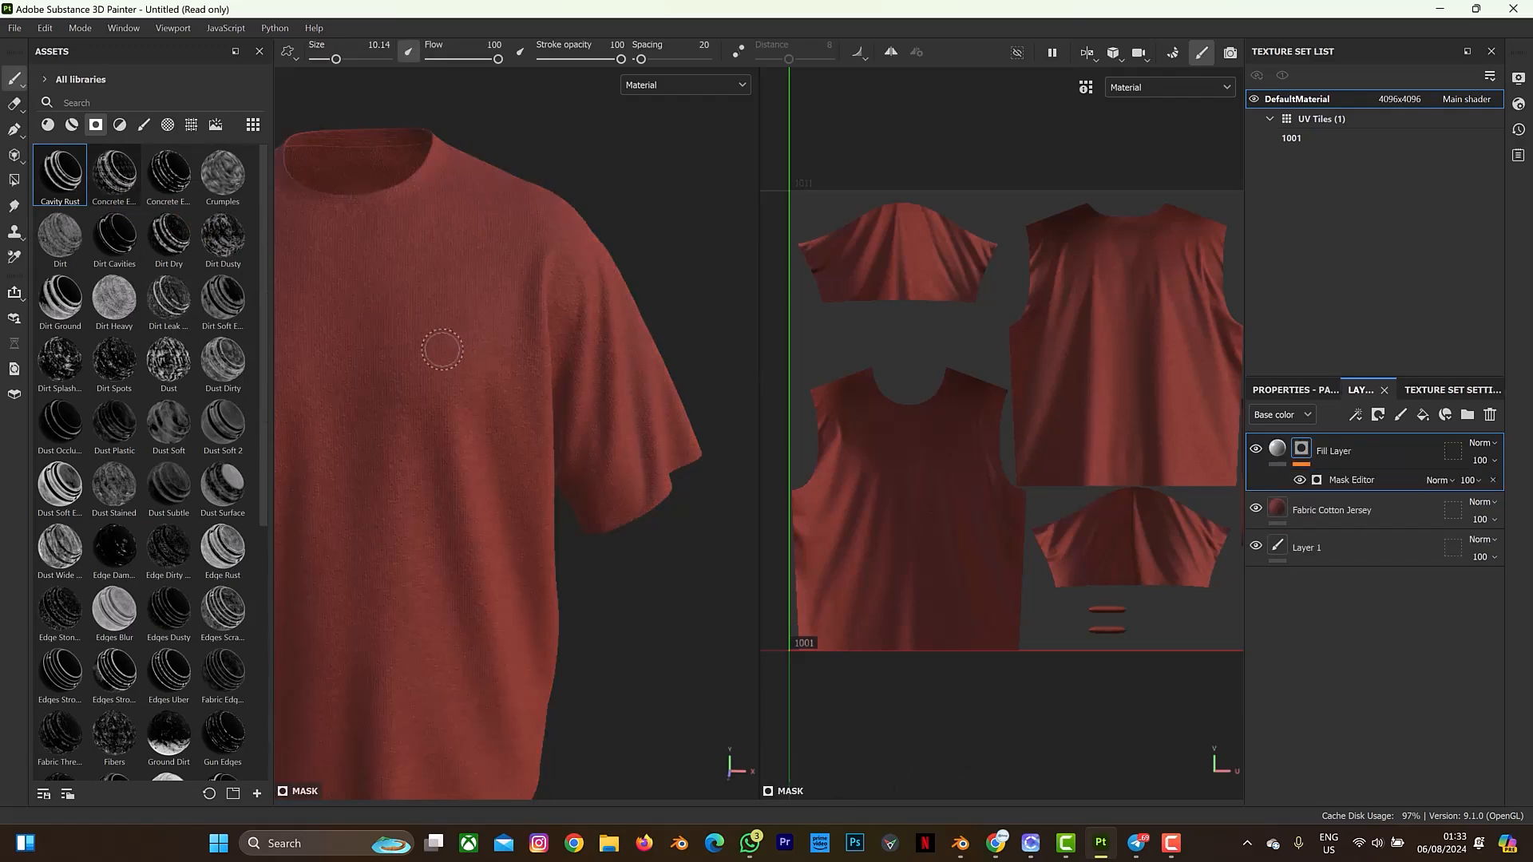
alt+drag(443, 350, 511, 358)
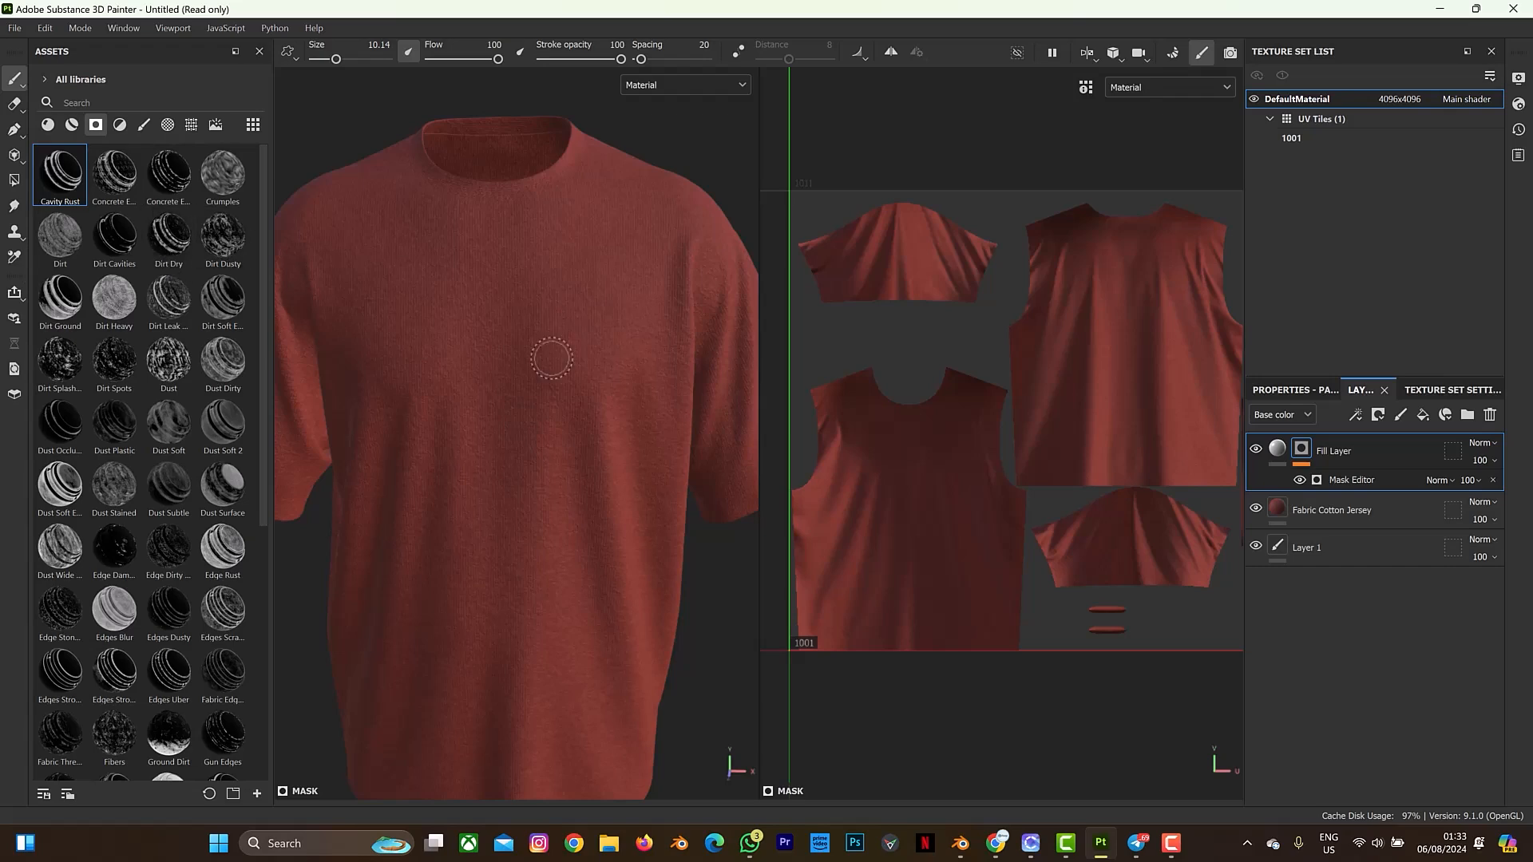
key(ctrl+z)
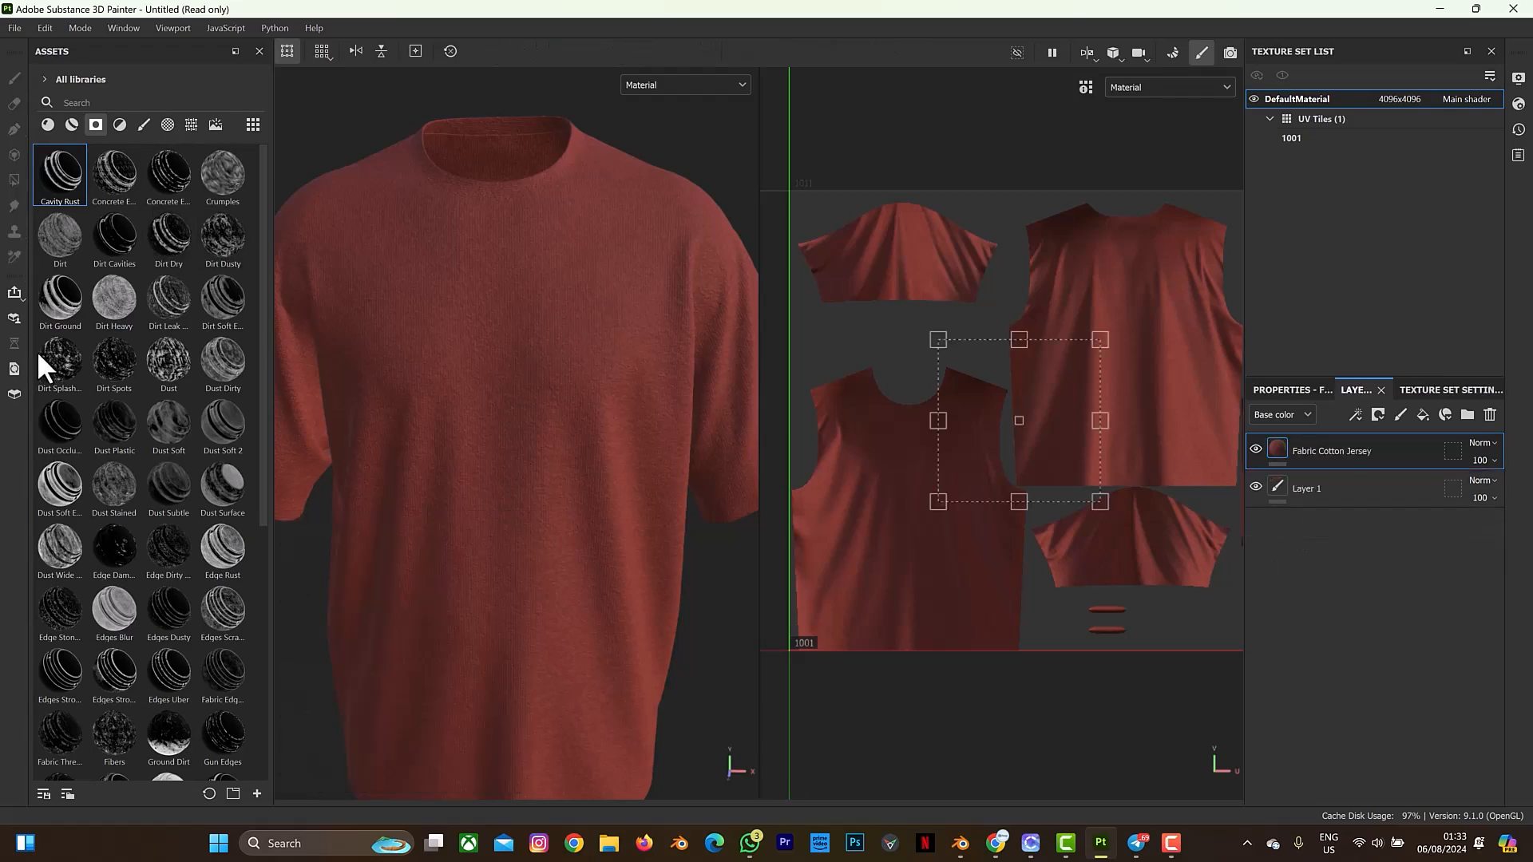
- Try the Rust smart mask on the T-shirt and undo it
scroll(114, 535, down, 6)
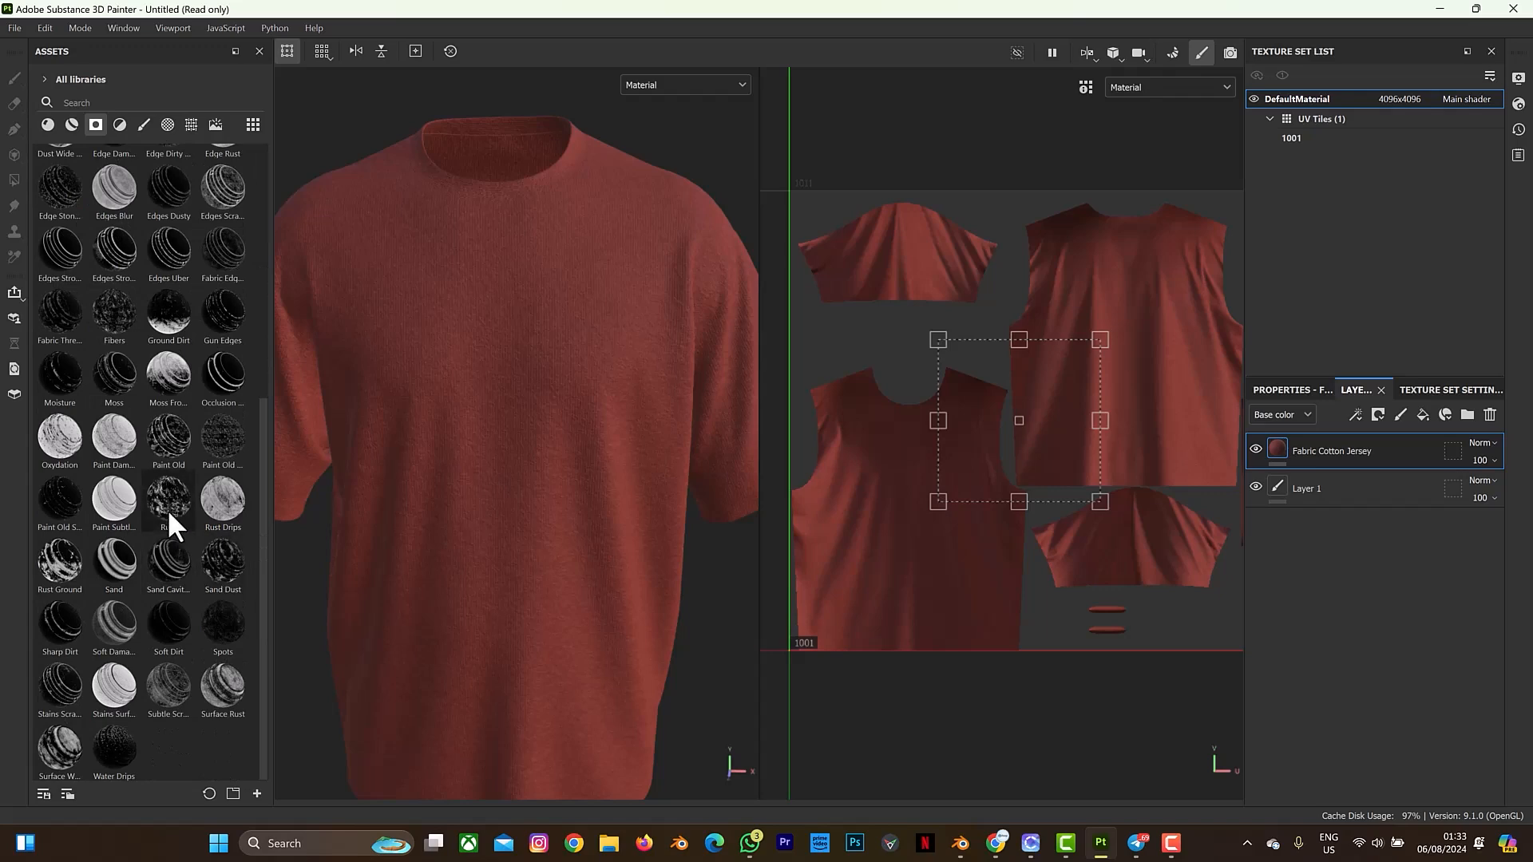
drag(168, 509, 465, 384)
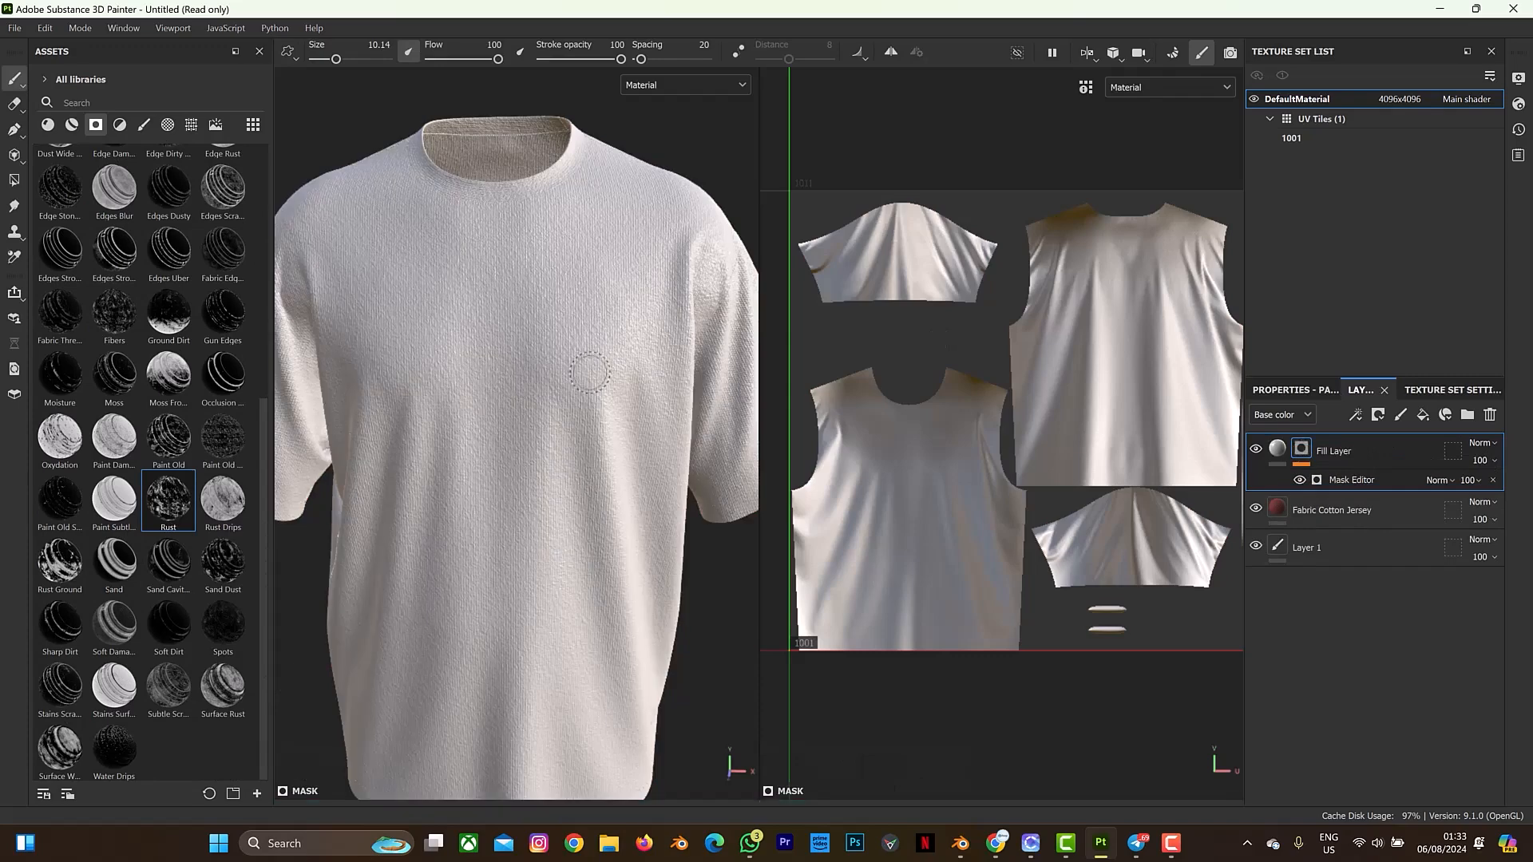
key(ctrl)
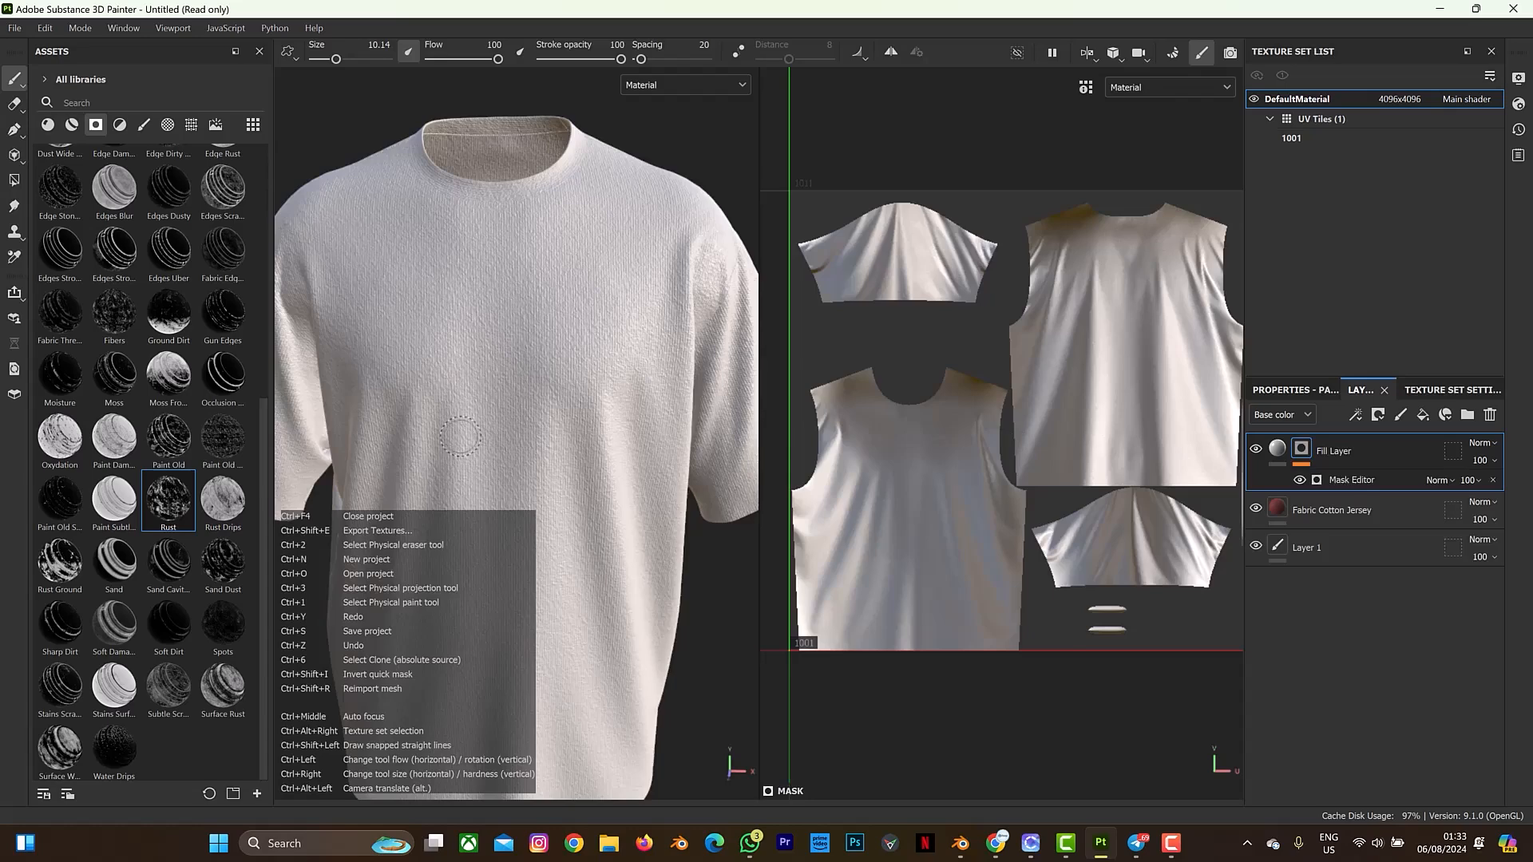
key(ctrl+z)
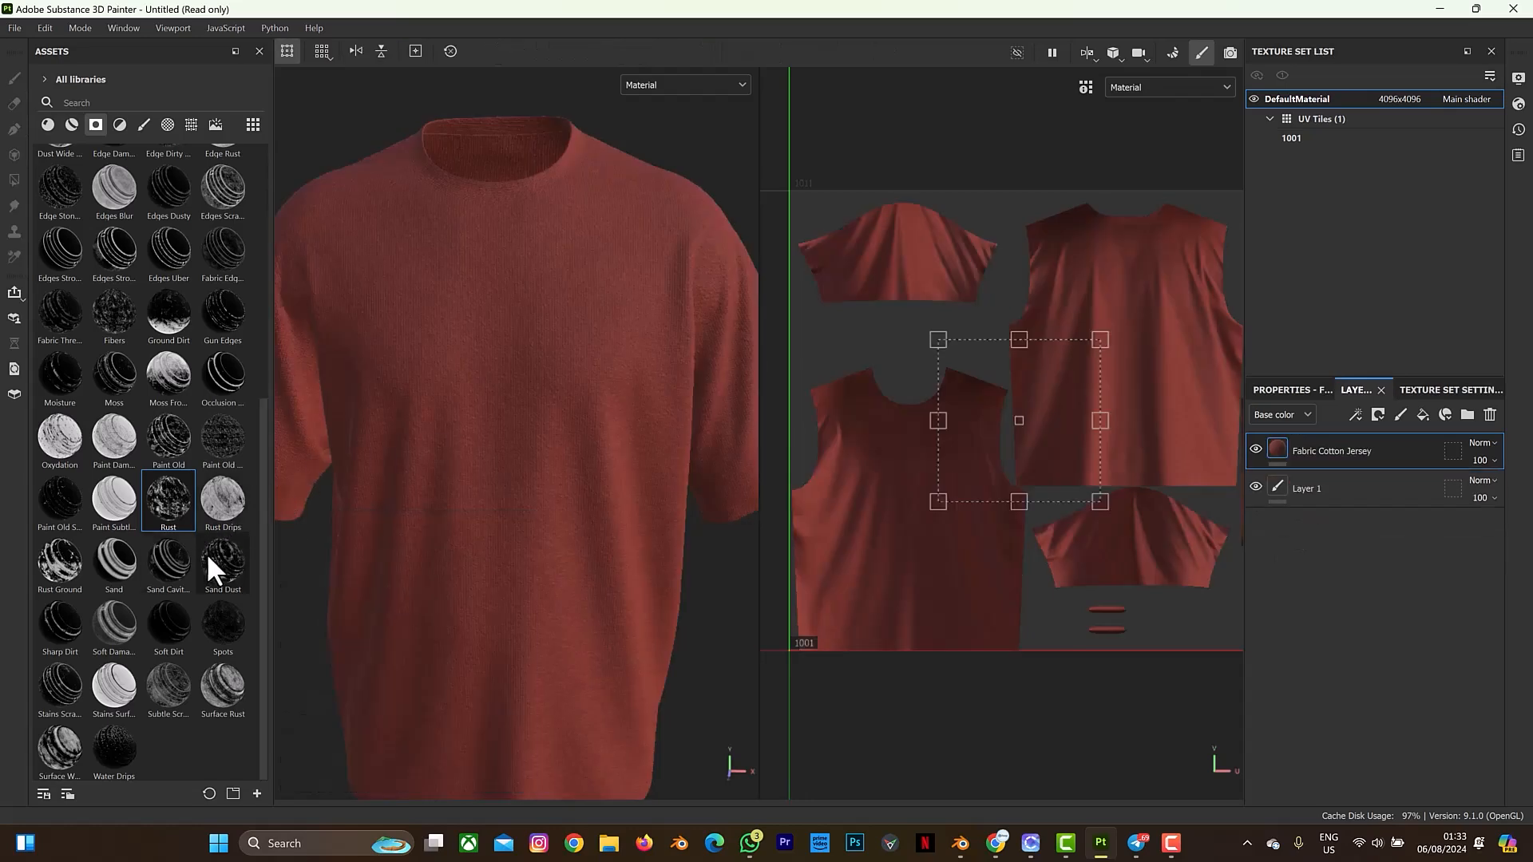
- Apply the Sand Dust smart mask to the T-shirt as a masked fill above the jersey material
drag(207, 553, 416, 442)
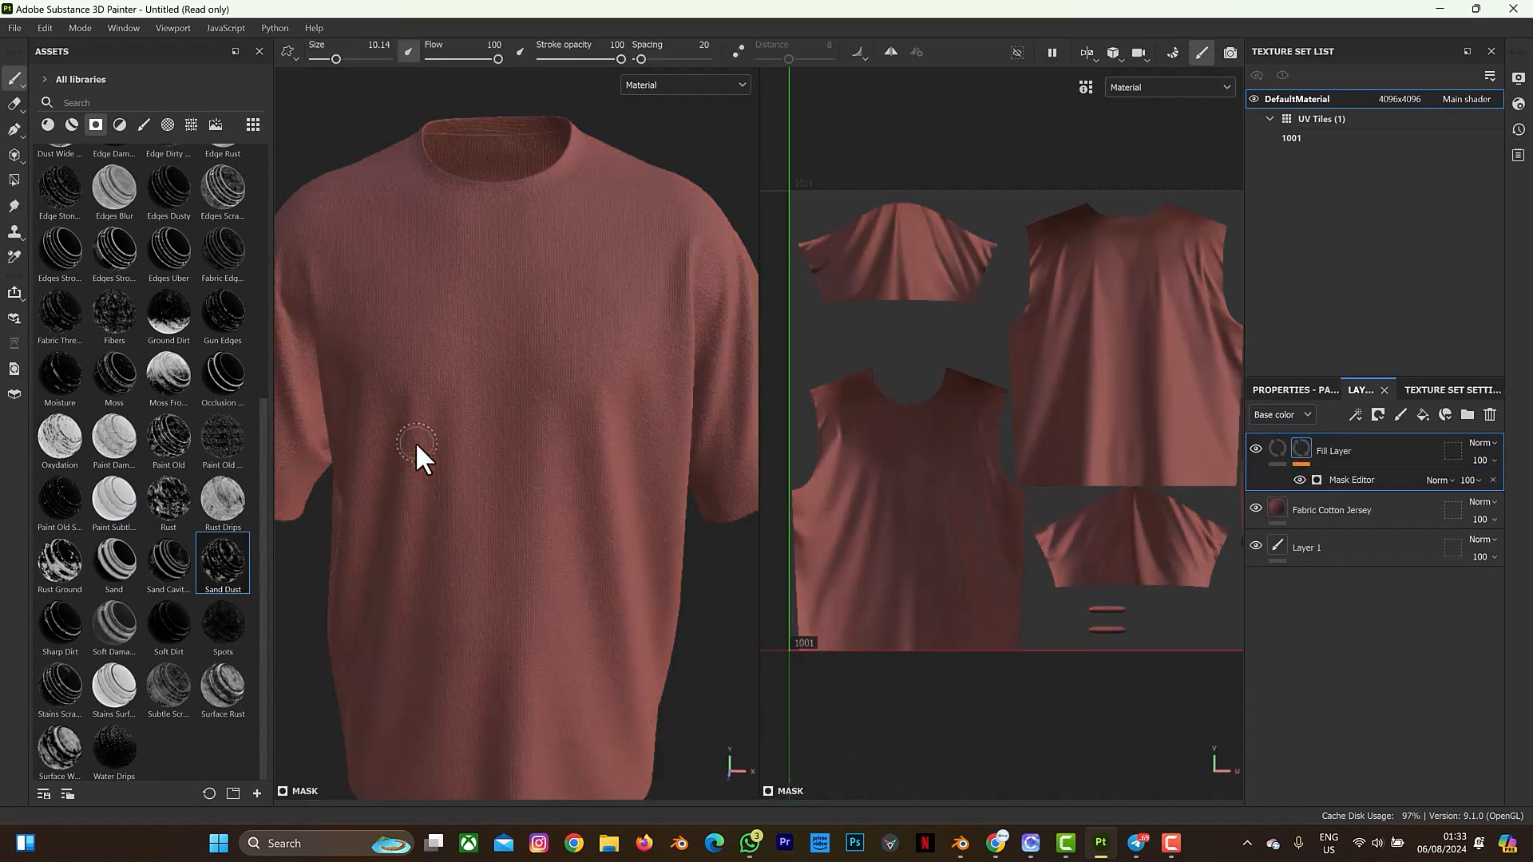
- Undo the Sand Dust smart mask and apply the Paint Old smart mask to the T-shirt instead
key(ctrl)
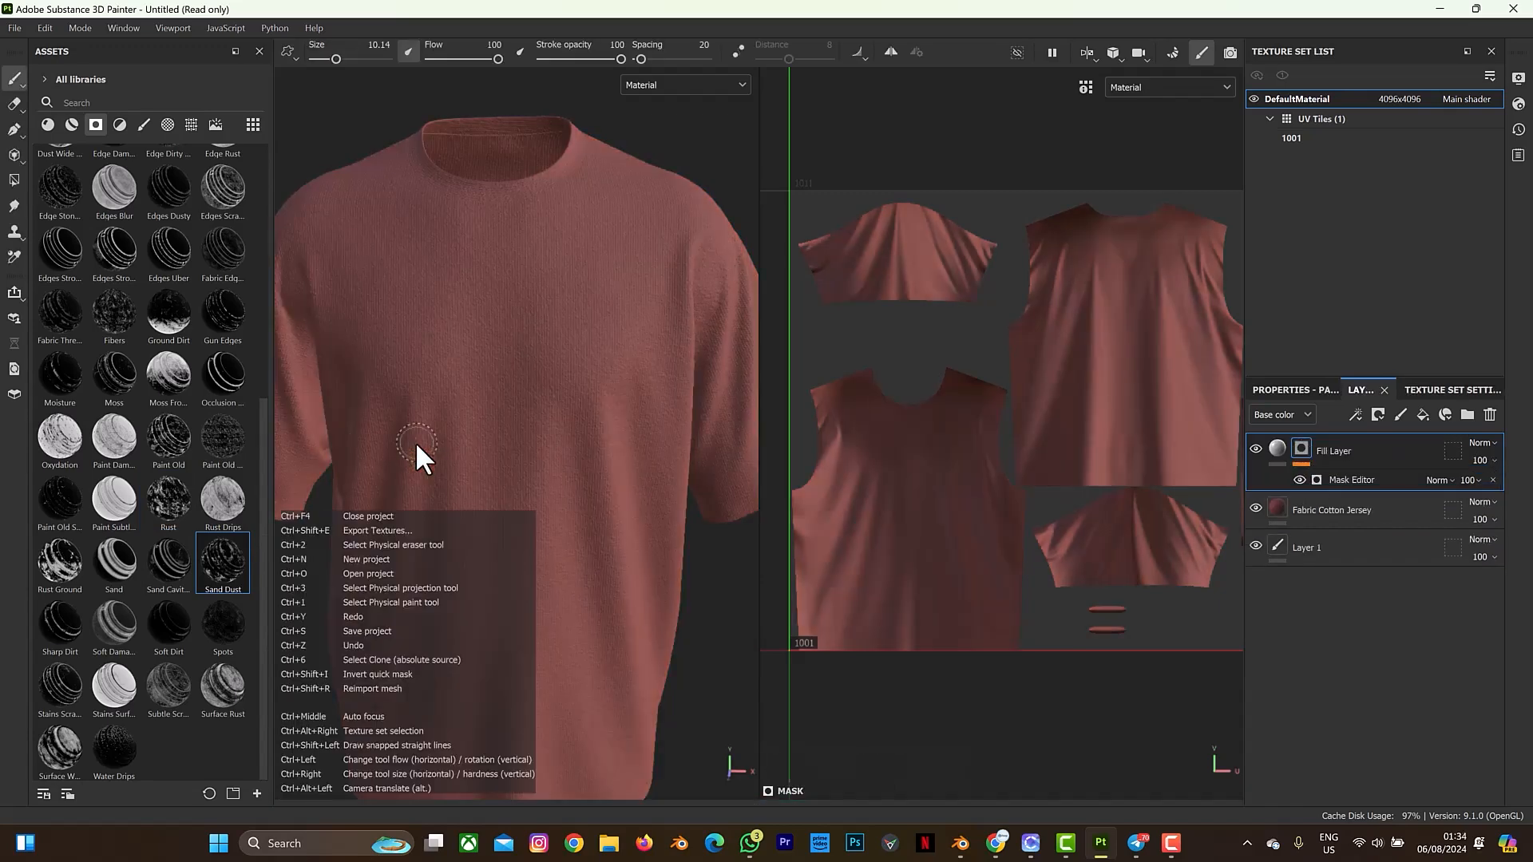
key(ctrl+z)
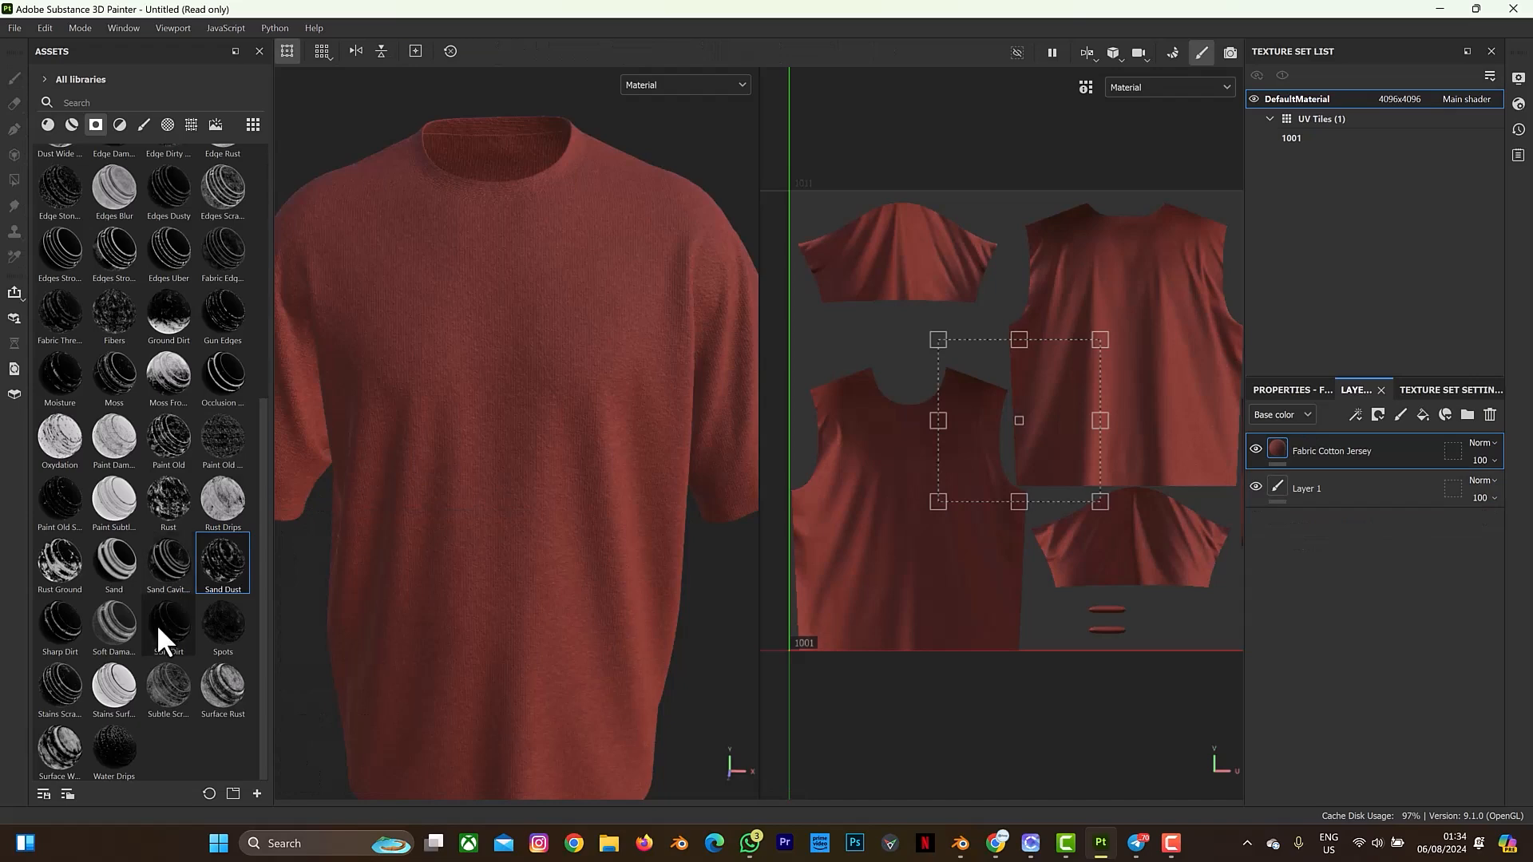
mouse_move(159, 433)
mouse_down()
mouse_move(274, 418)
mouse_move(410, 361)
mouse_up()
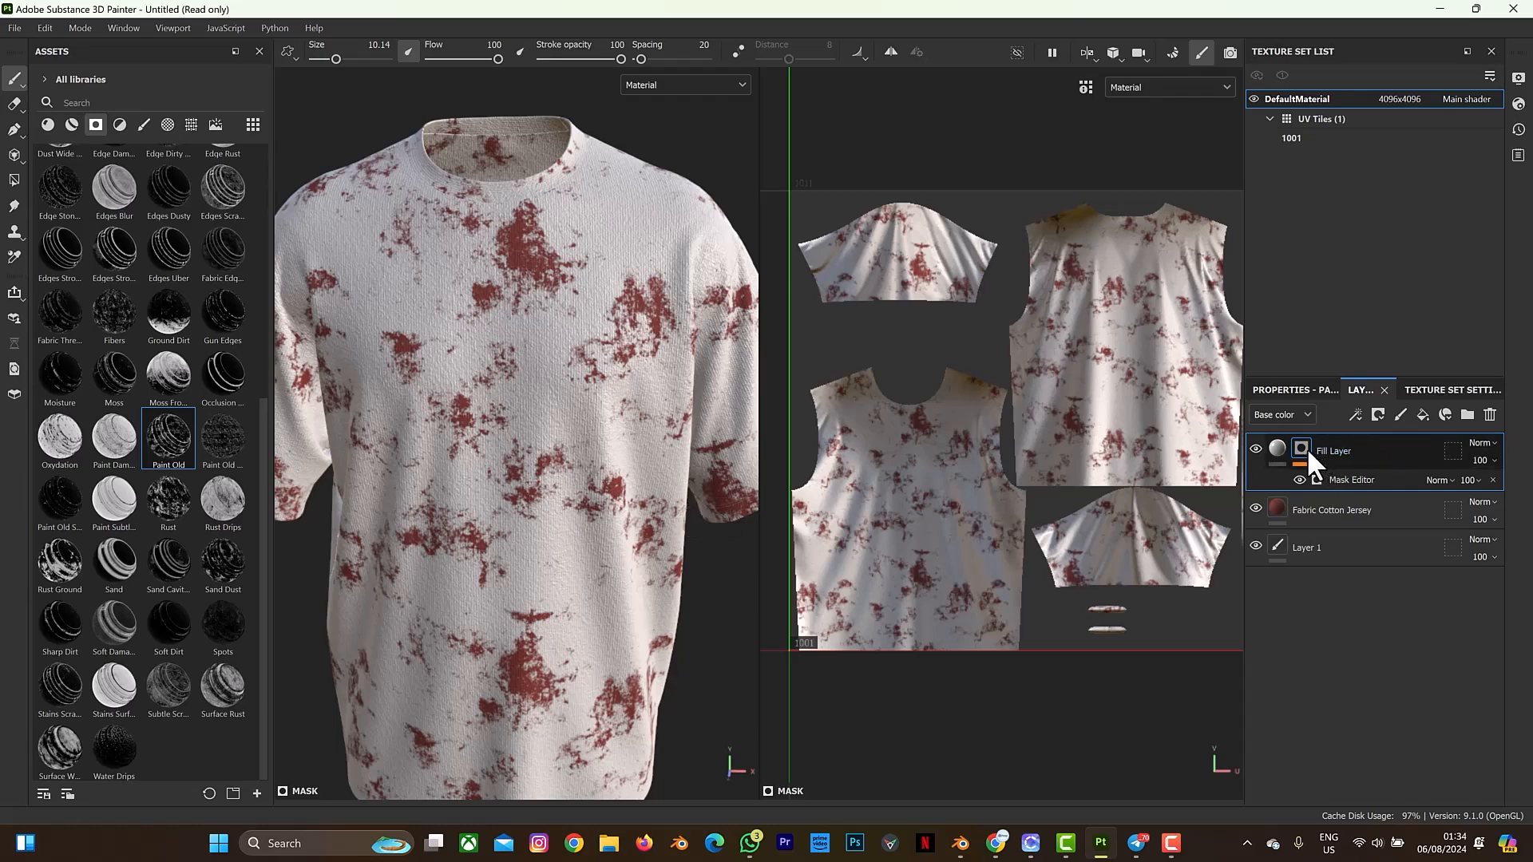
- In the fill layer's Mask Editor generator, turn on Global Invert and set Global Balance to 0.45
click(1326, 480)
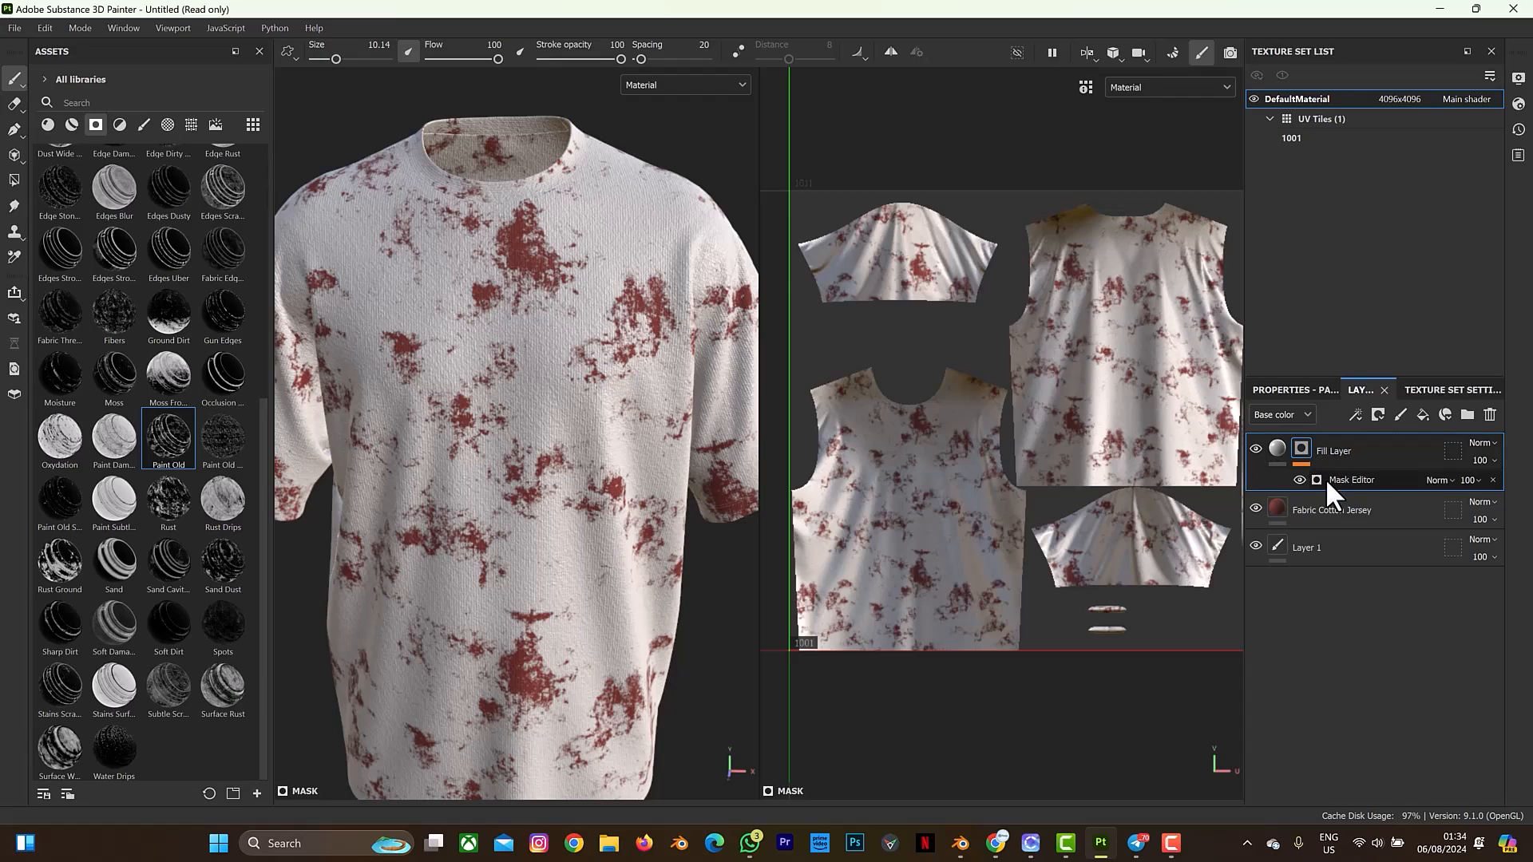
click(1301, 388)
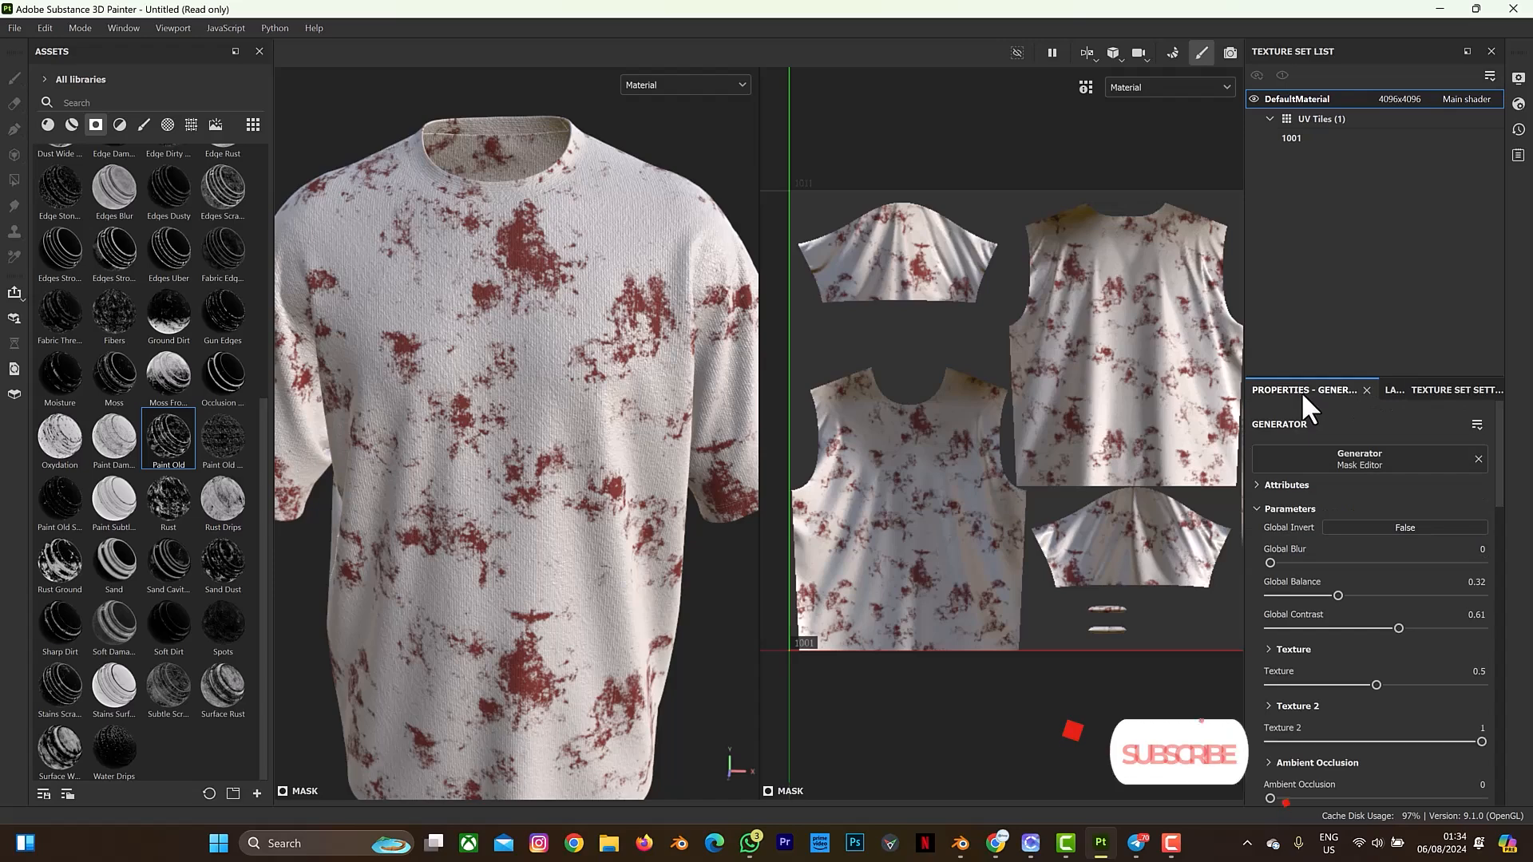
click(1364, 527)
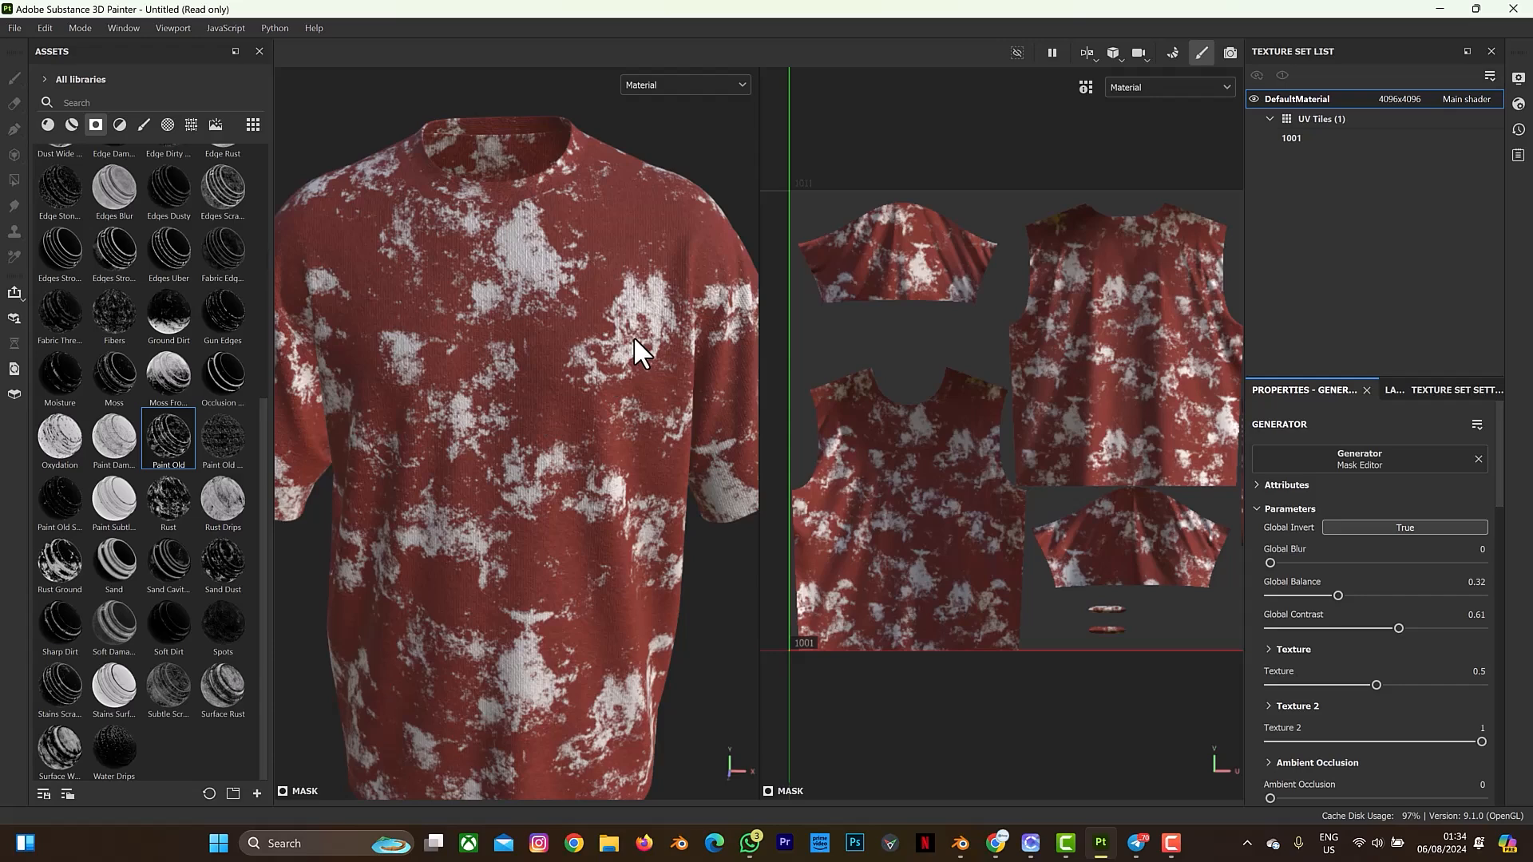
click(1336, 523)
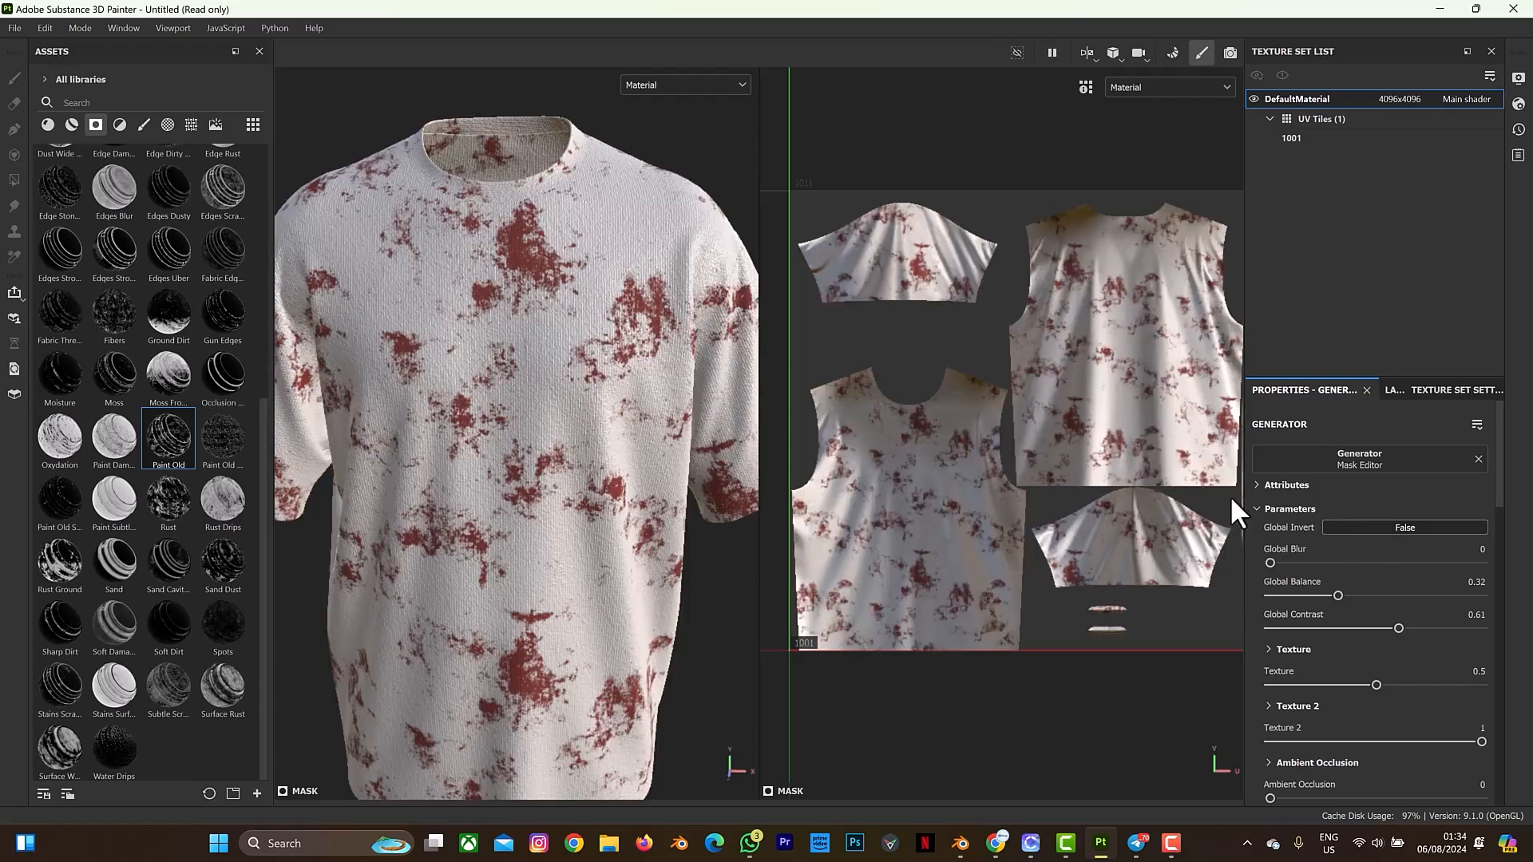
click(1394, 527)
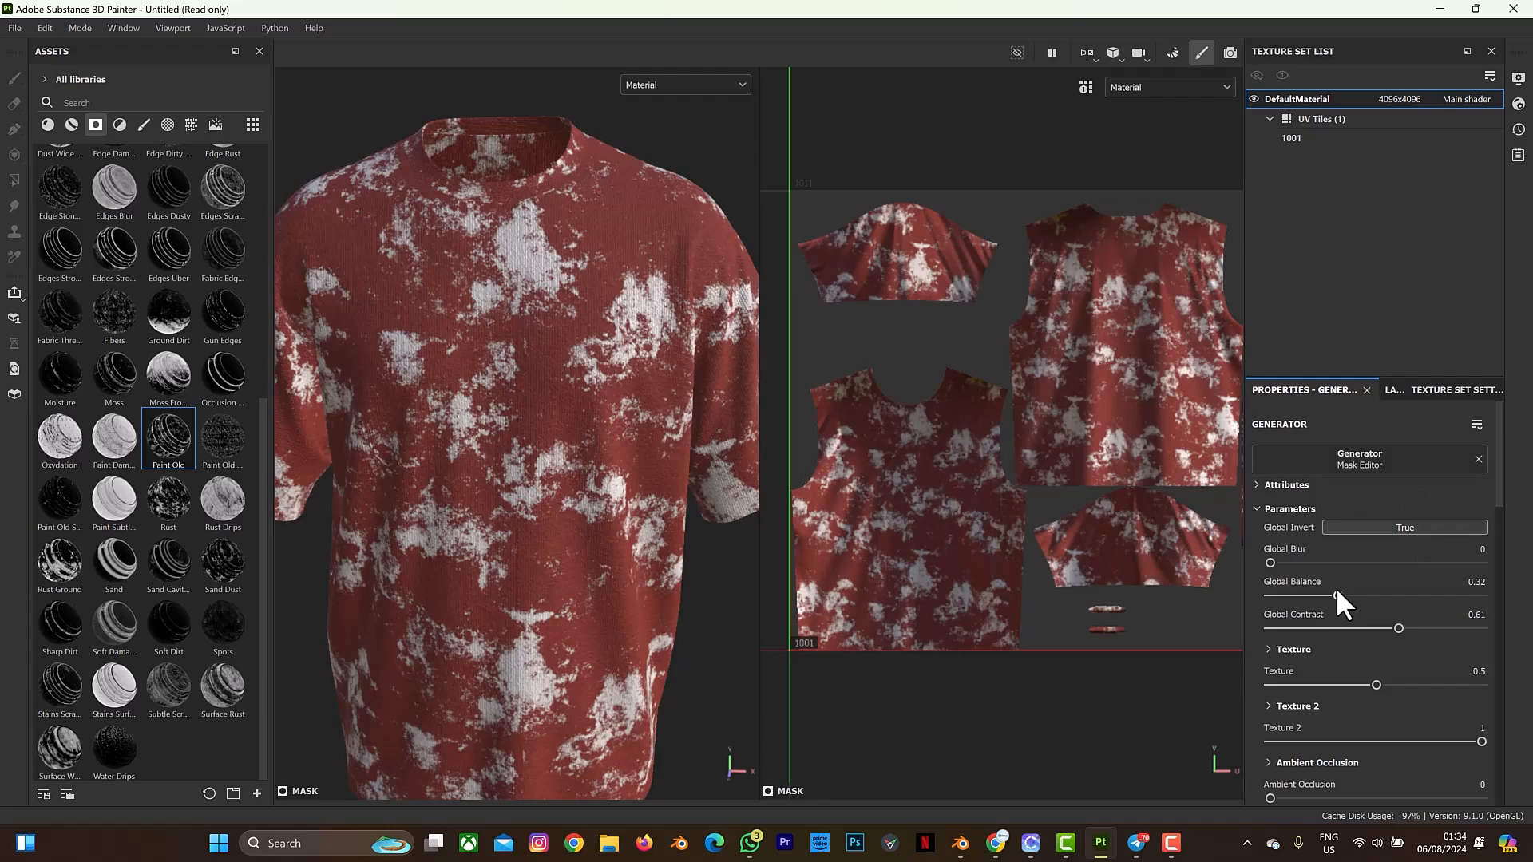
drag(1363, 595, 1397, 596)
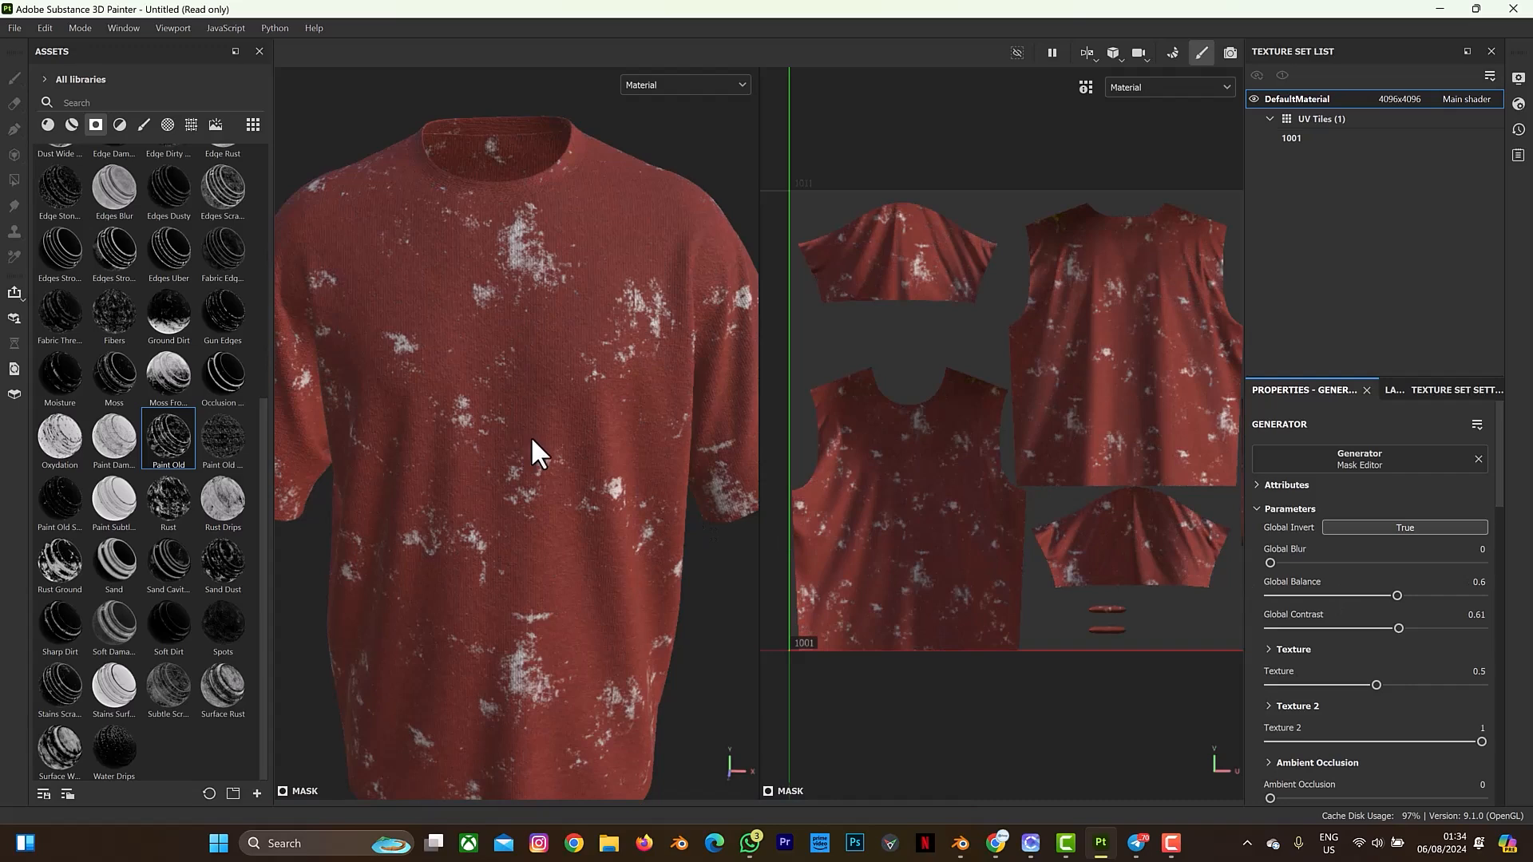
click(1364, 595)
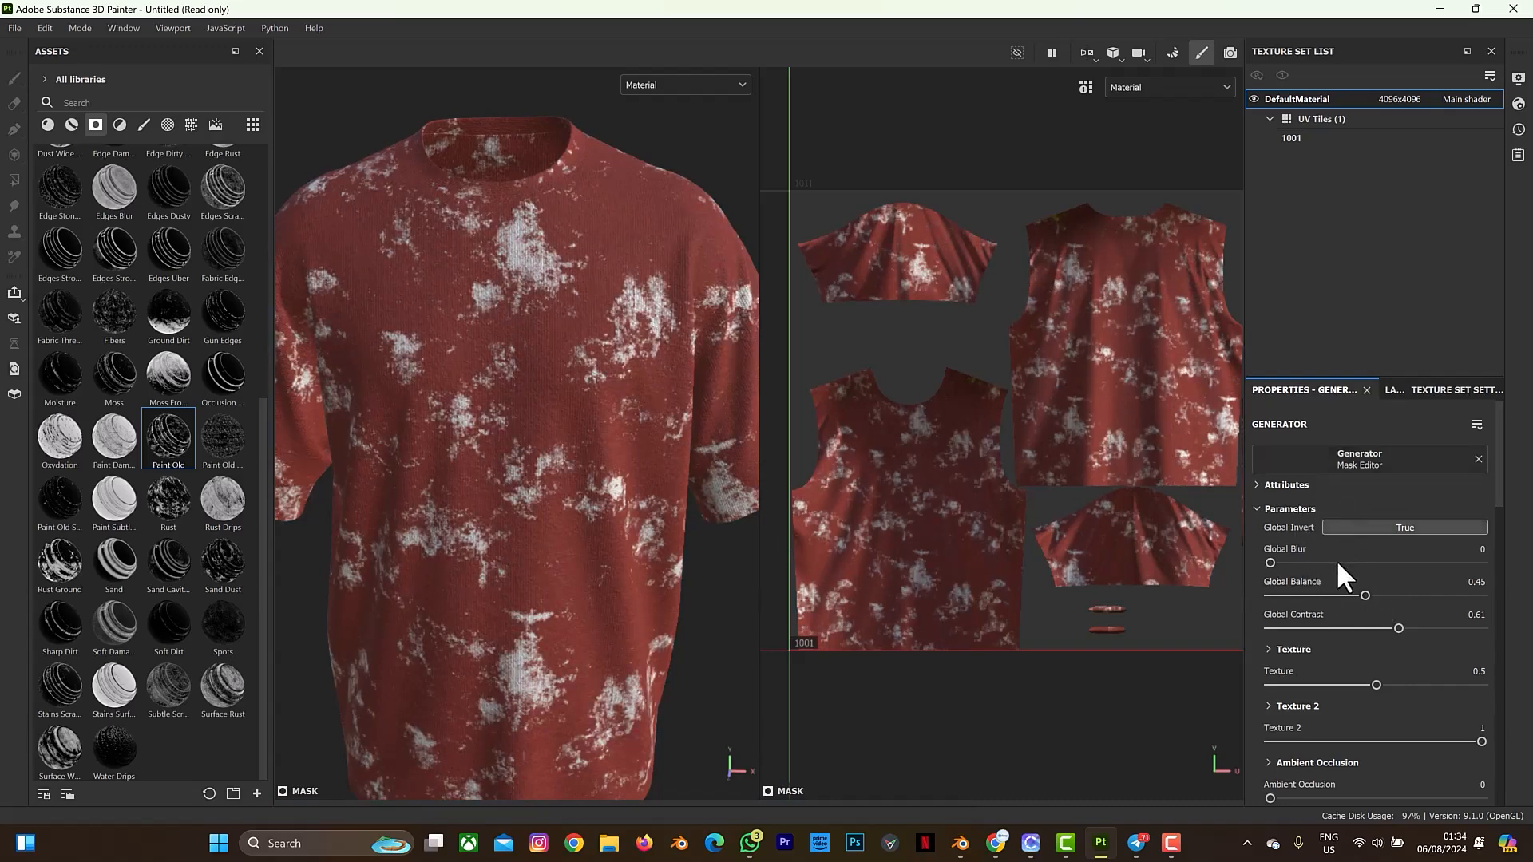
- Enable Random Mode for the mask generator's Grunge Paint Scratched texture
scroll(1326, 627, down, 8)
scroll(1324, 620, down, 5)
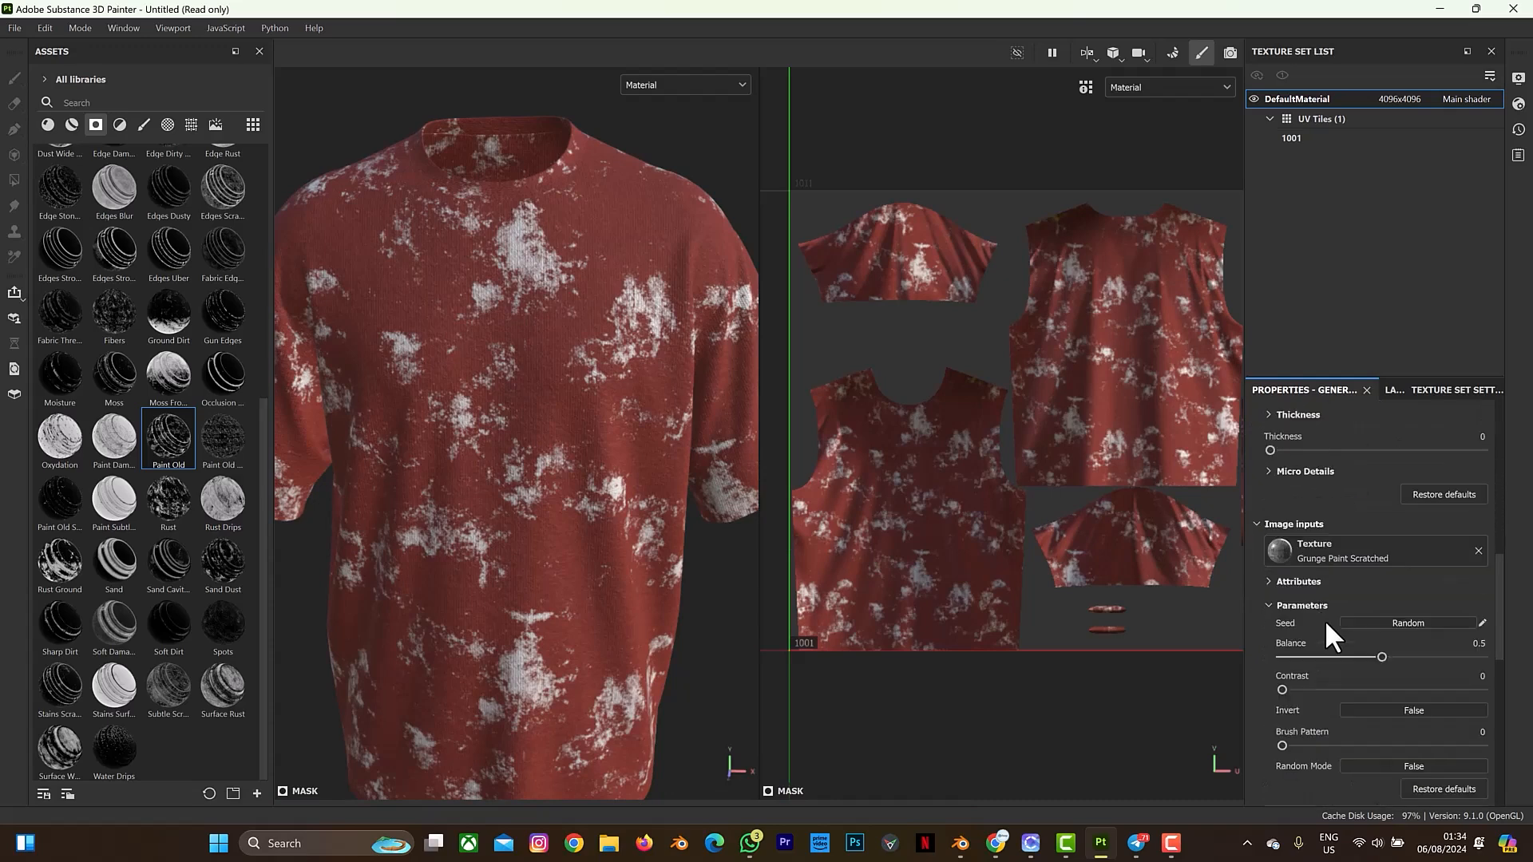
scroll(1324, 620, down, 1)
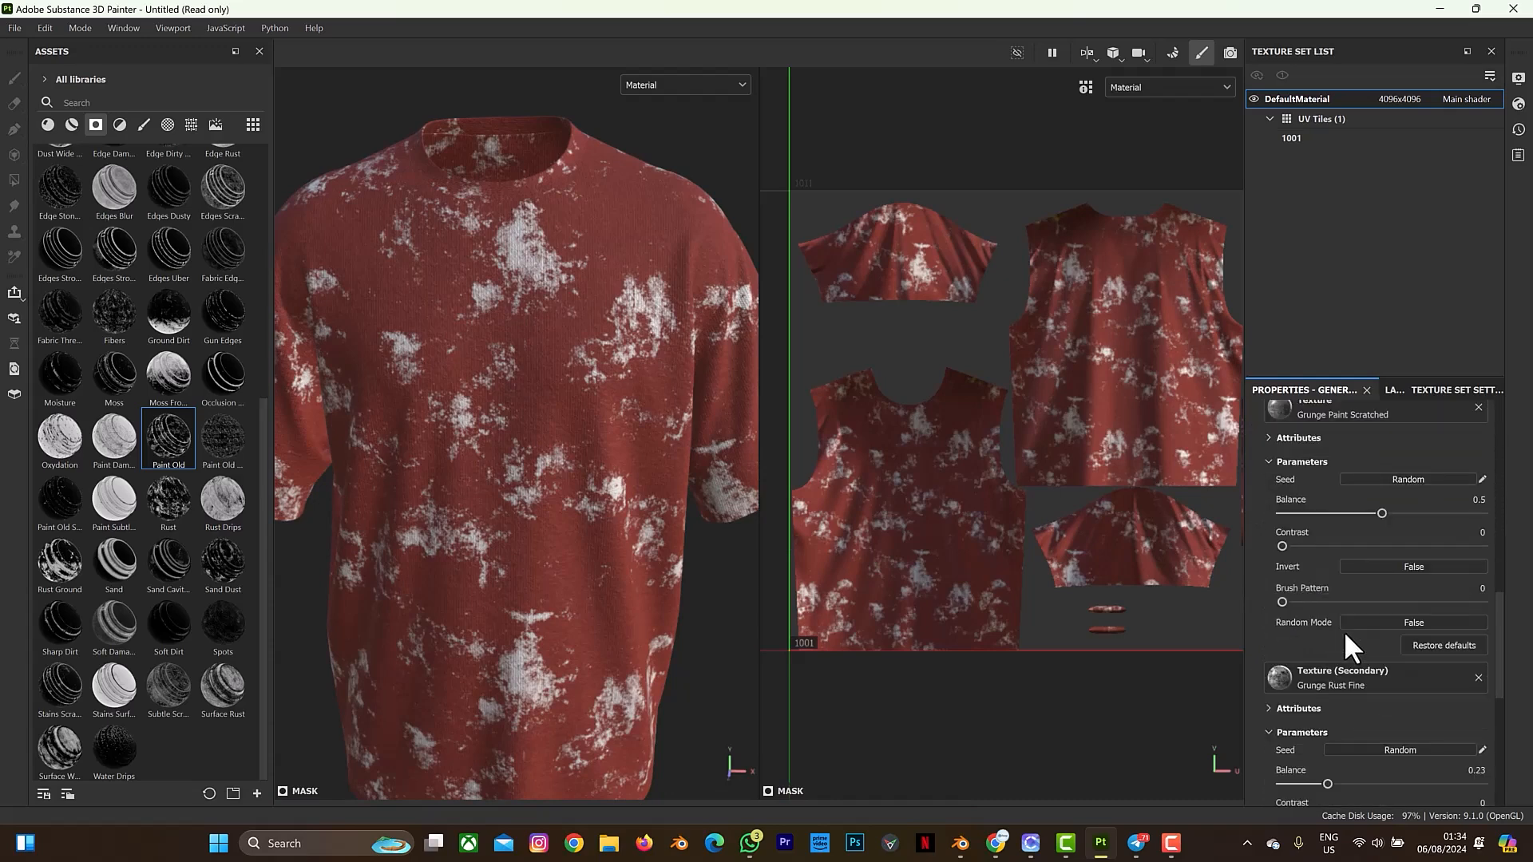
scroll(1325, 587, up, 2)
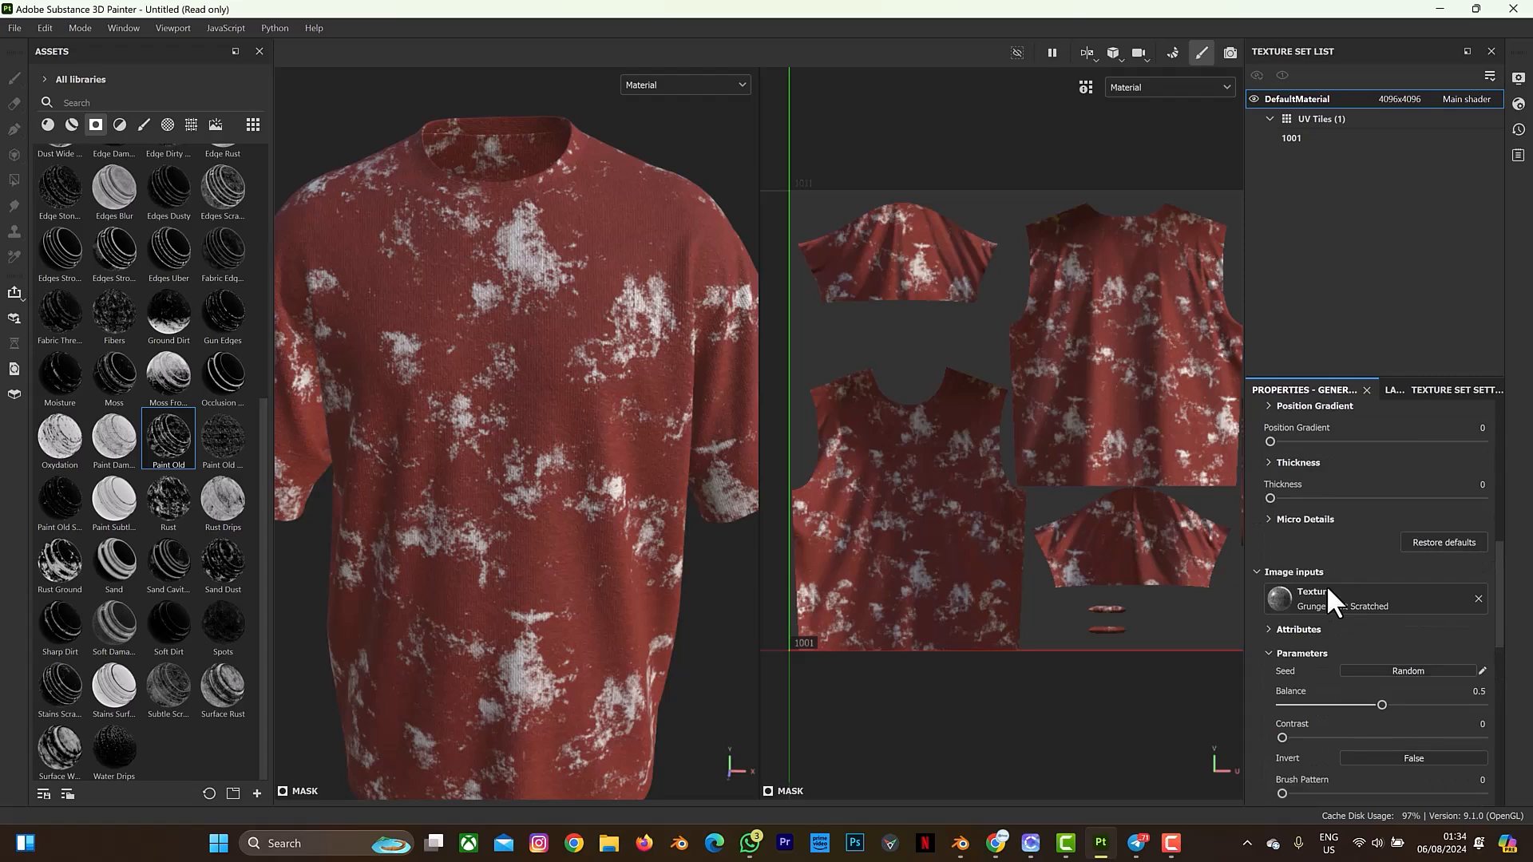
scroll(1325, 583, down, 5)
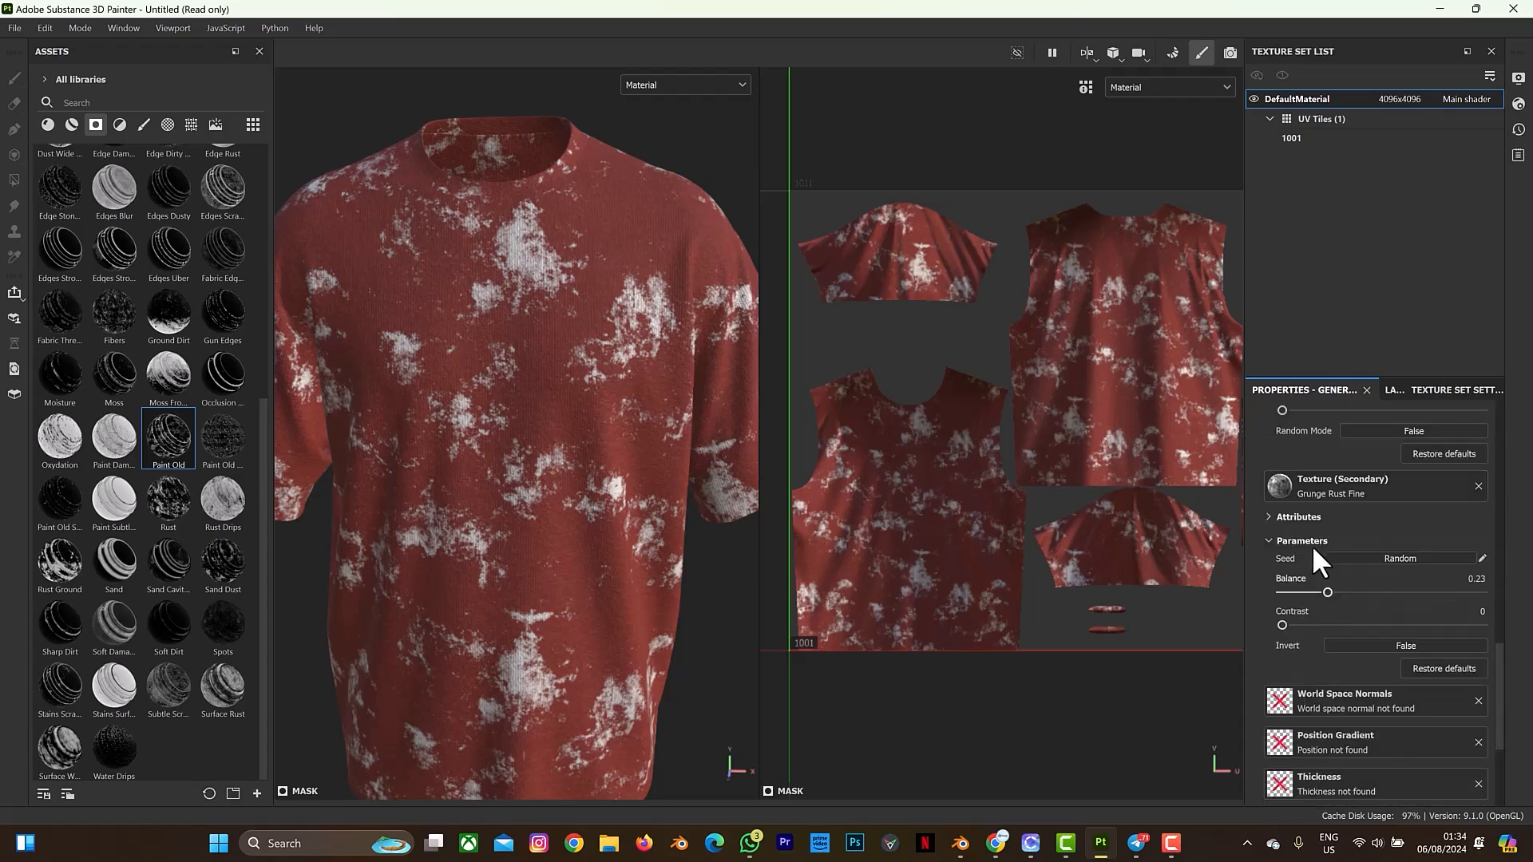
scroll(1311, 545, up, 2)
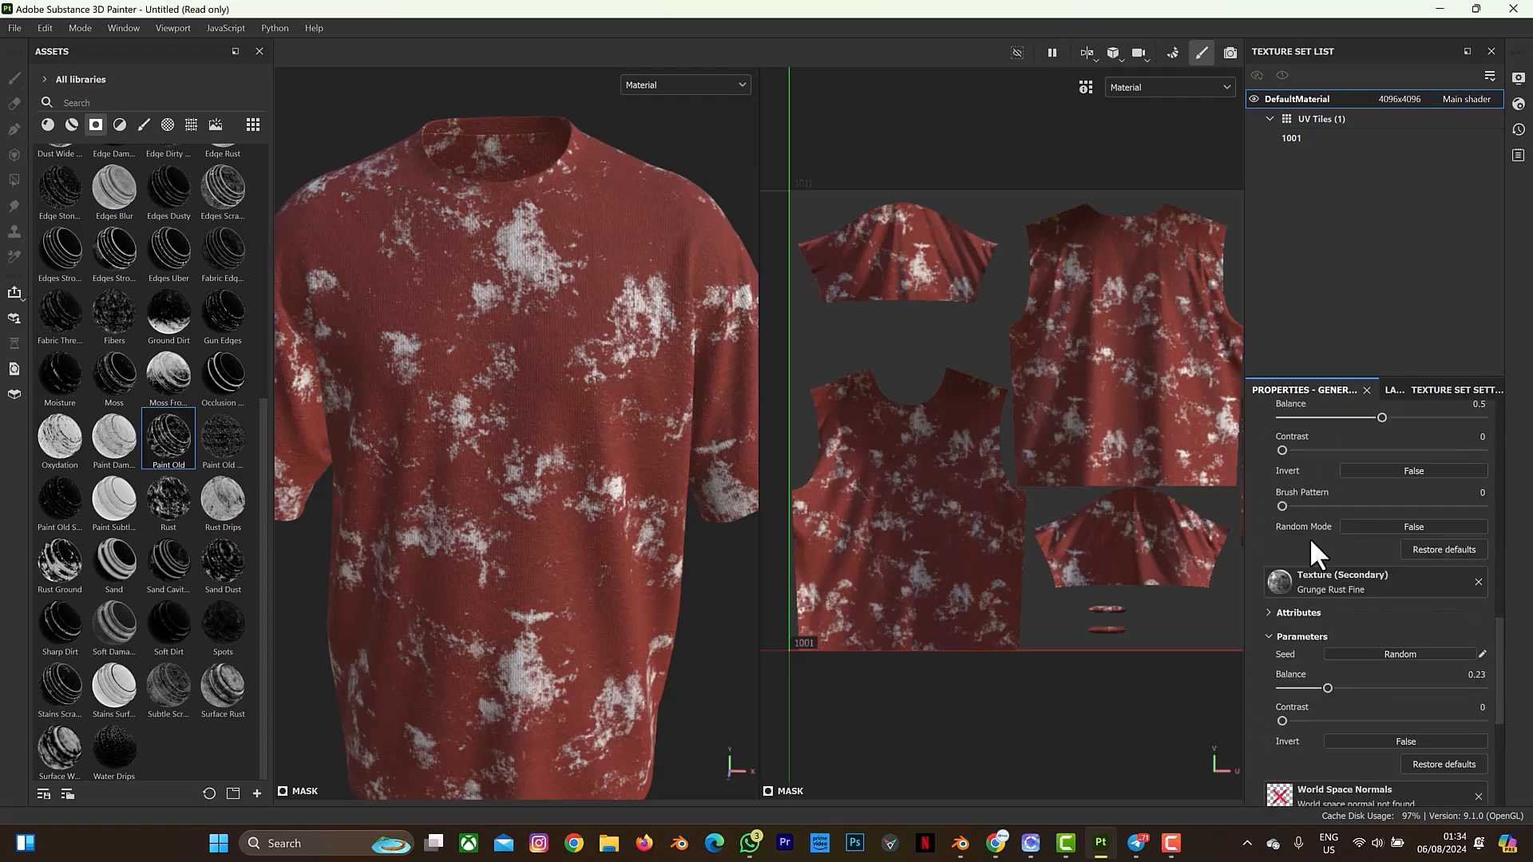
click(1364, 525)
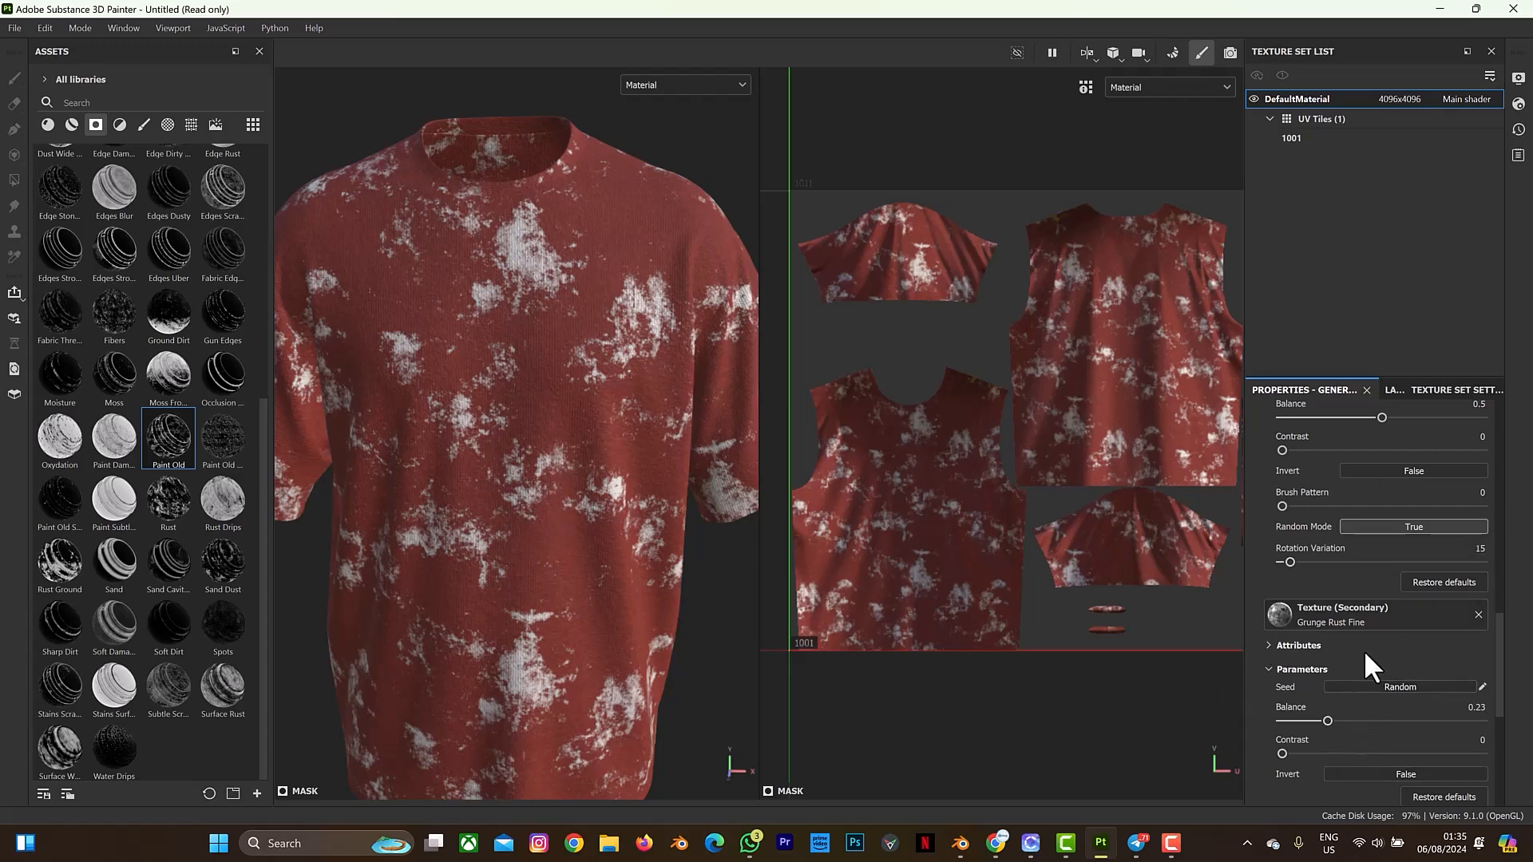
- Randomize the seed of the secondary Grunge Rust Fine texture repeatedly to vary the patch pattern on the T-shirt
scroll(1335, 658, down, 1)
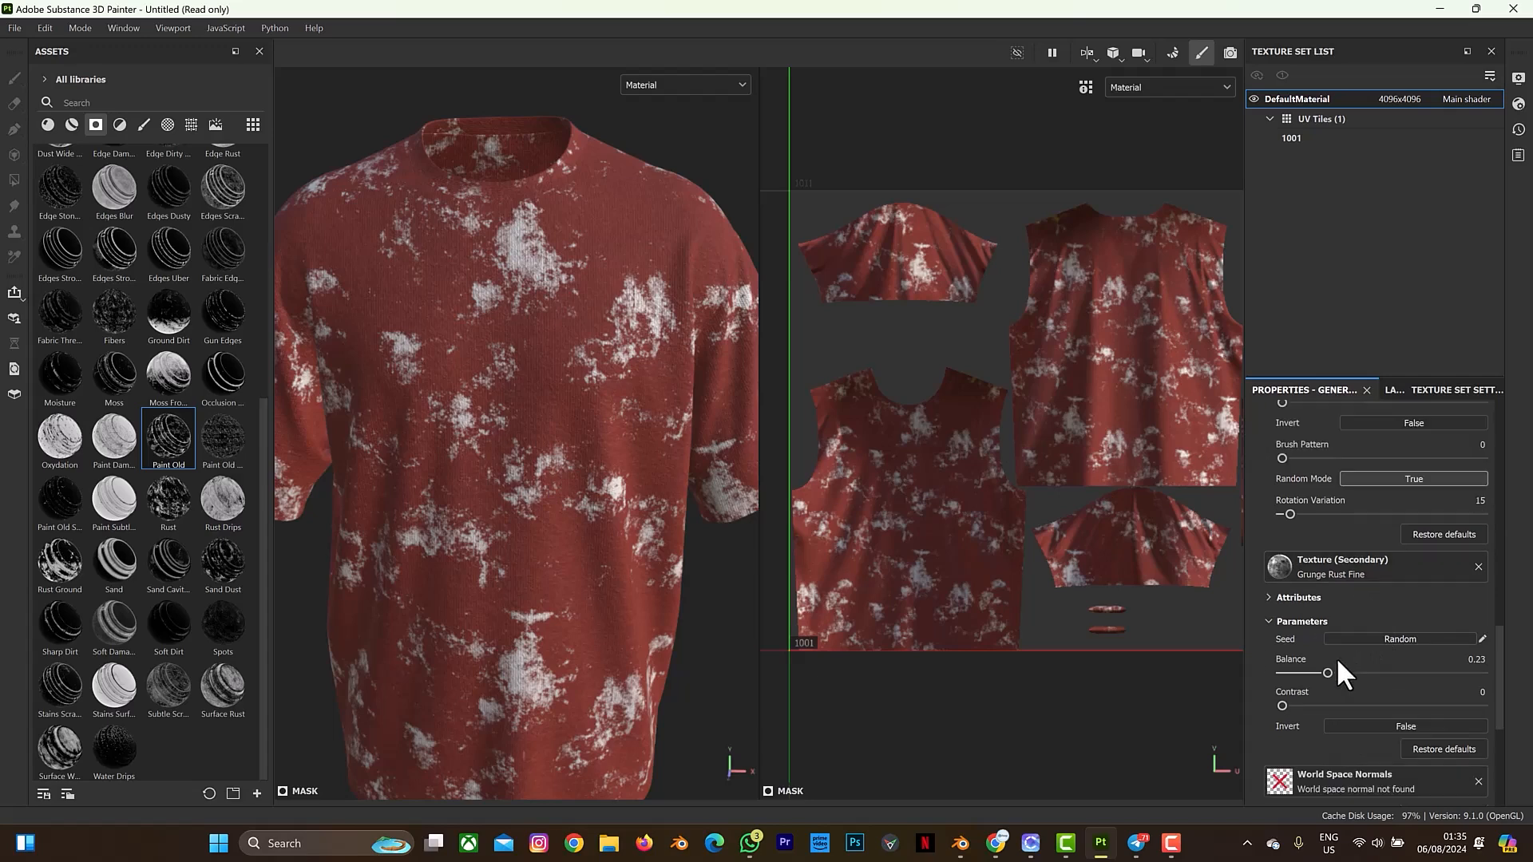
click(1379, 640)
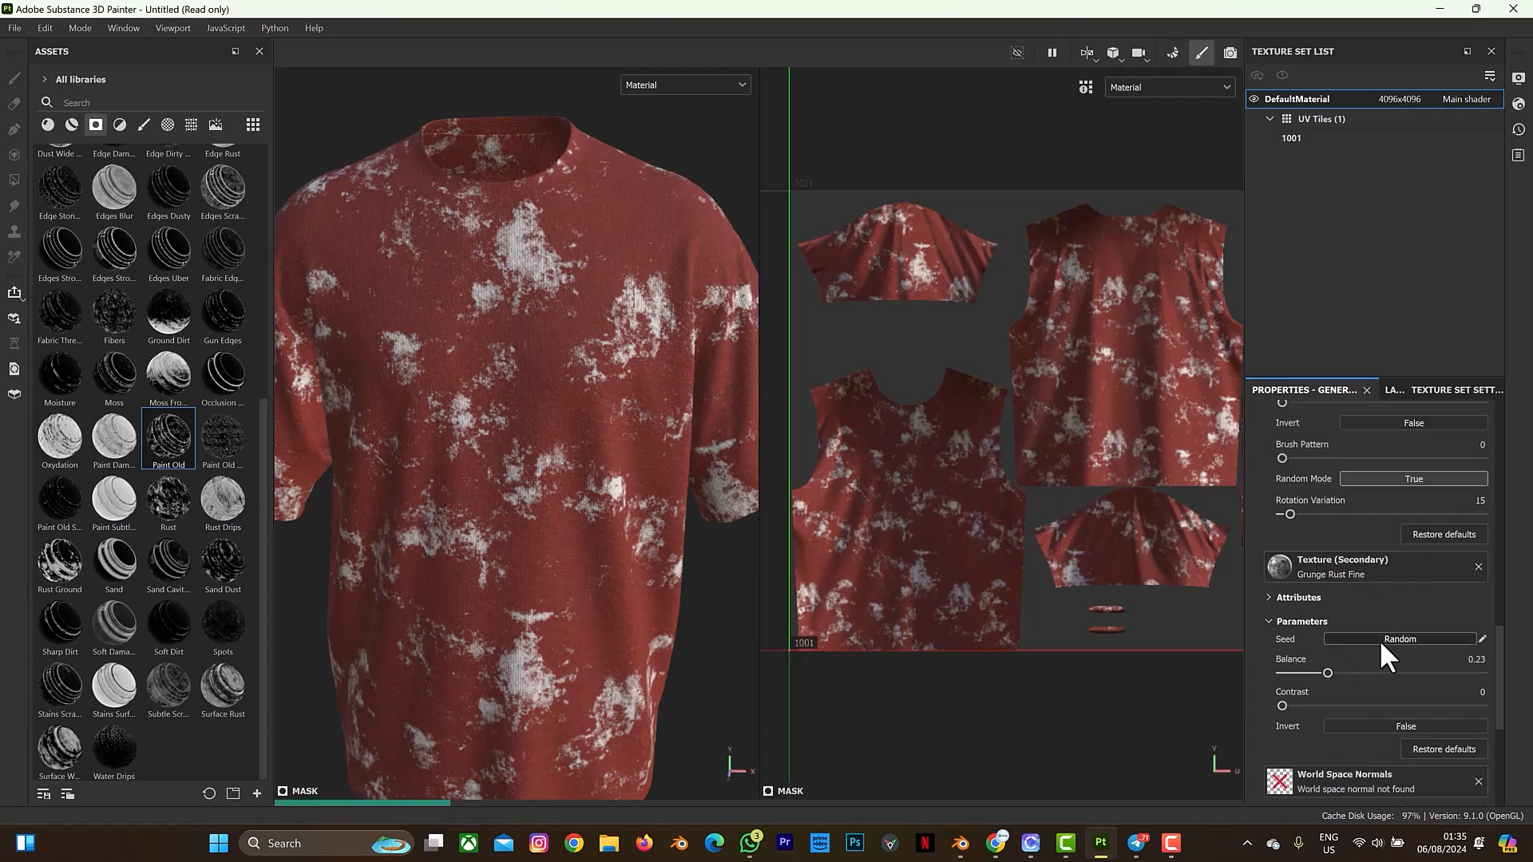
click(1380, 639)
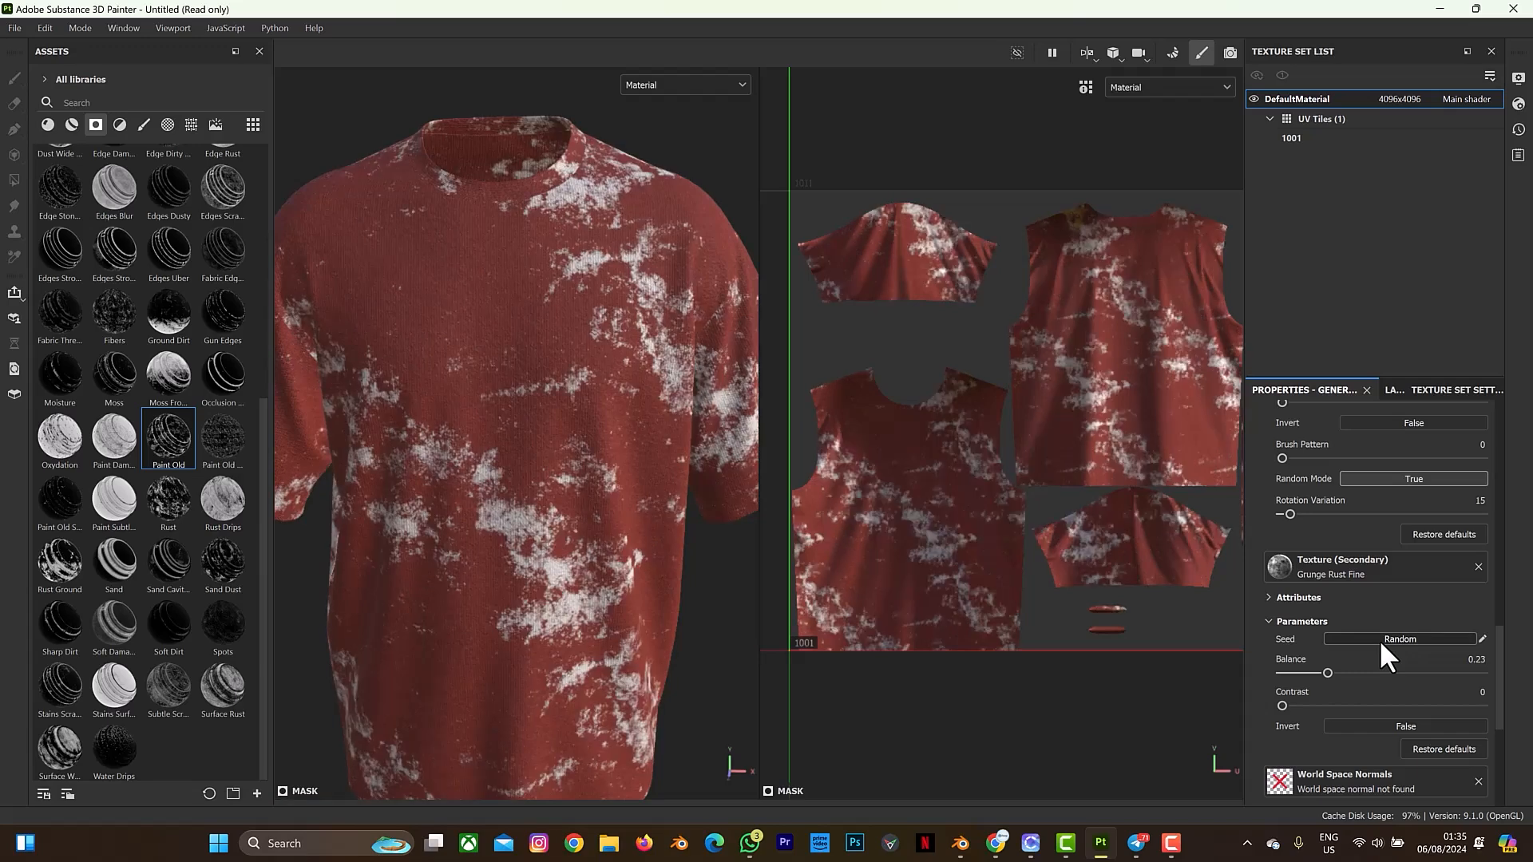
click(1378, 639)
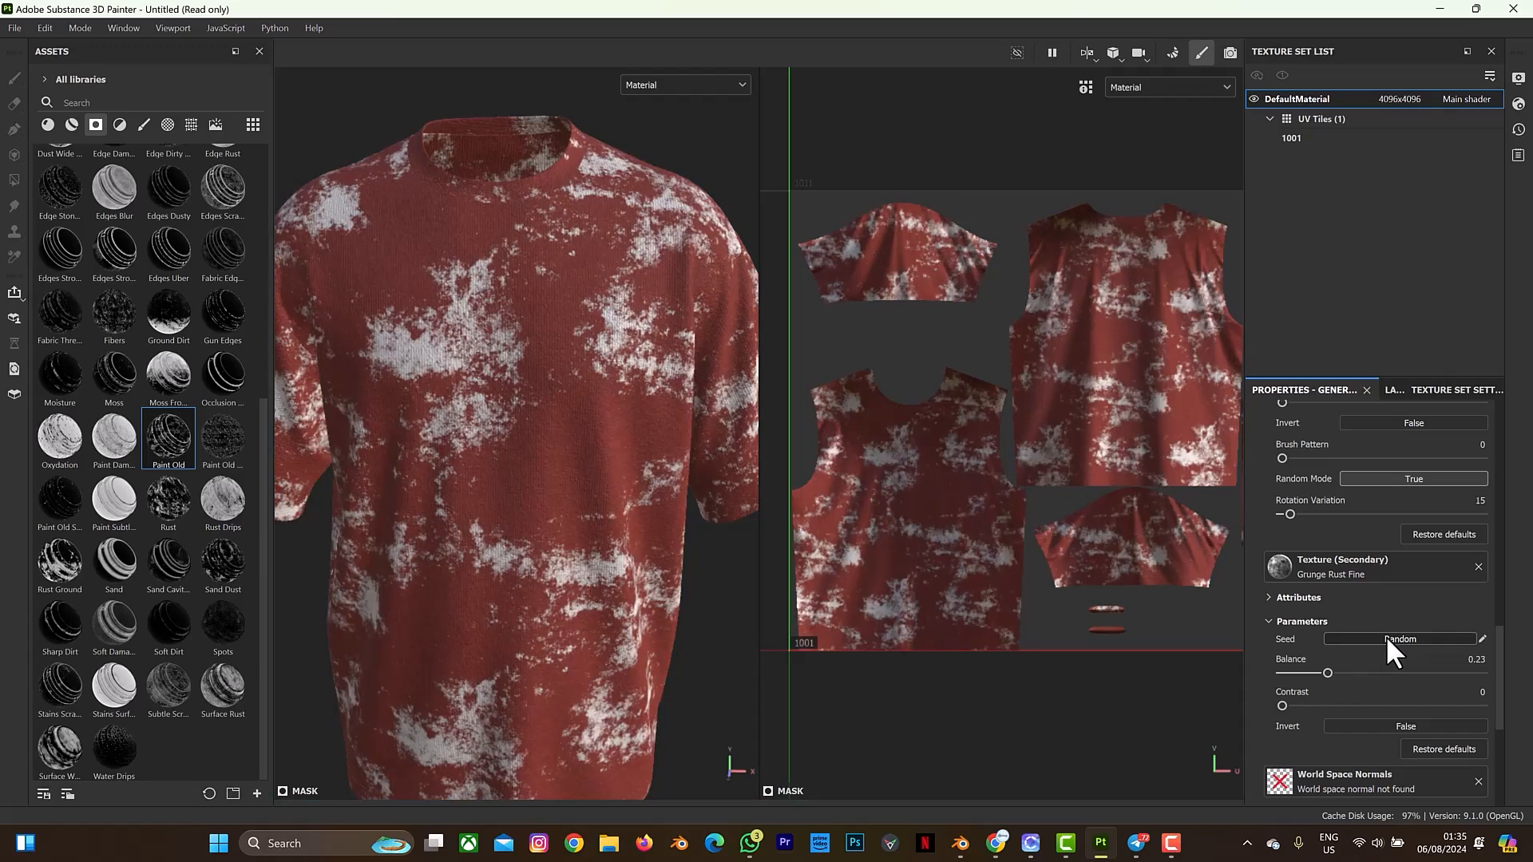
click(1386, 638)
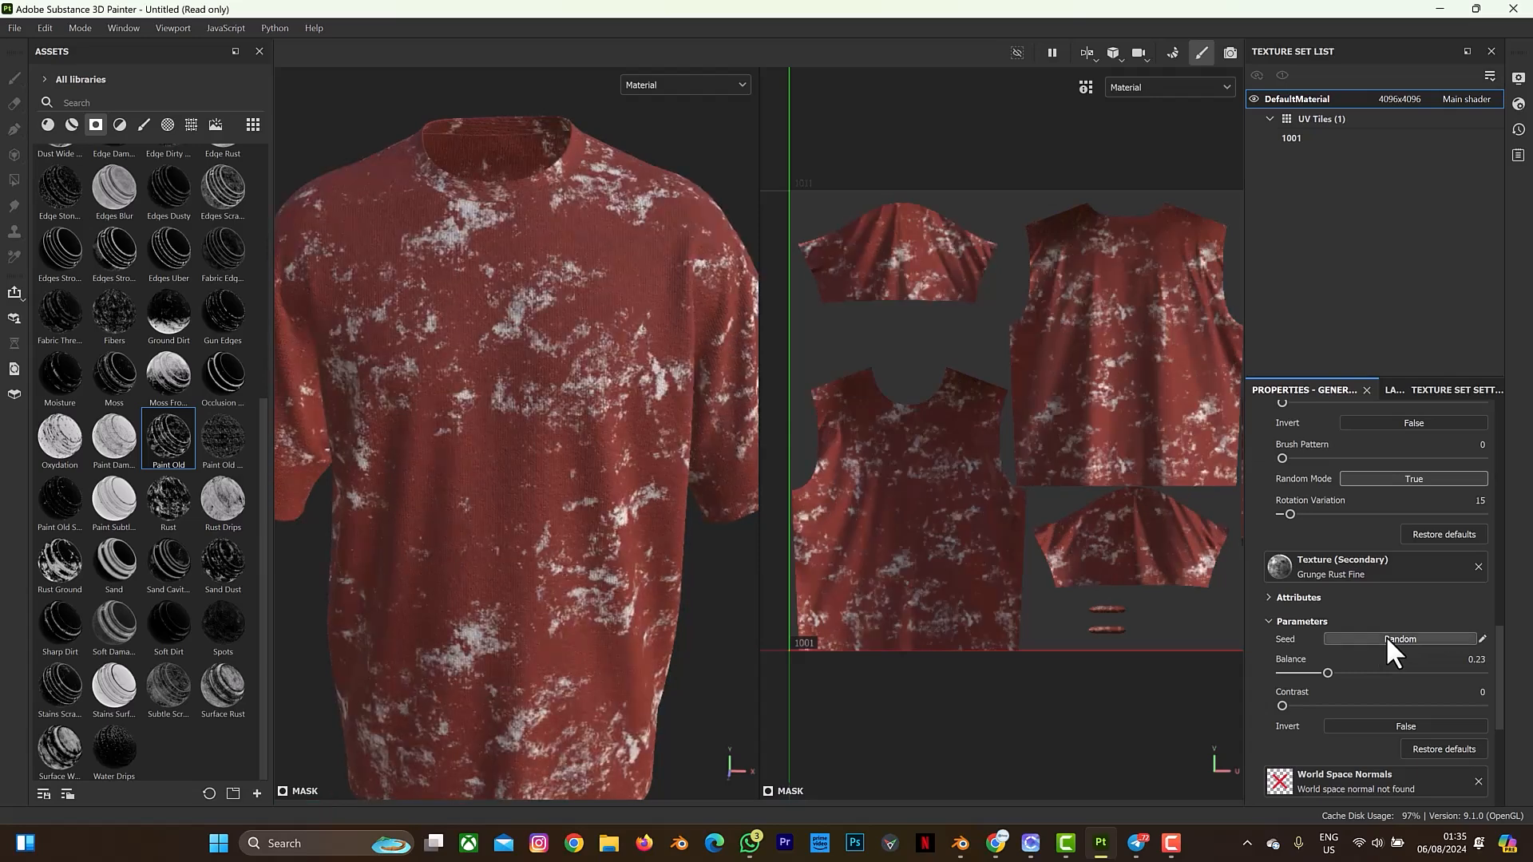
click(1386, 637)
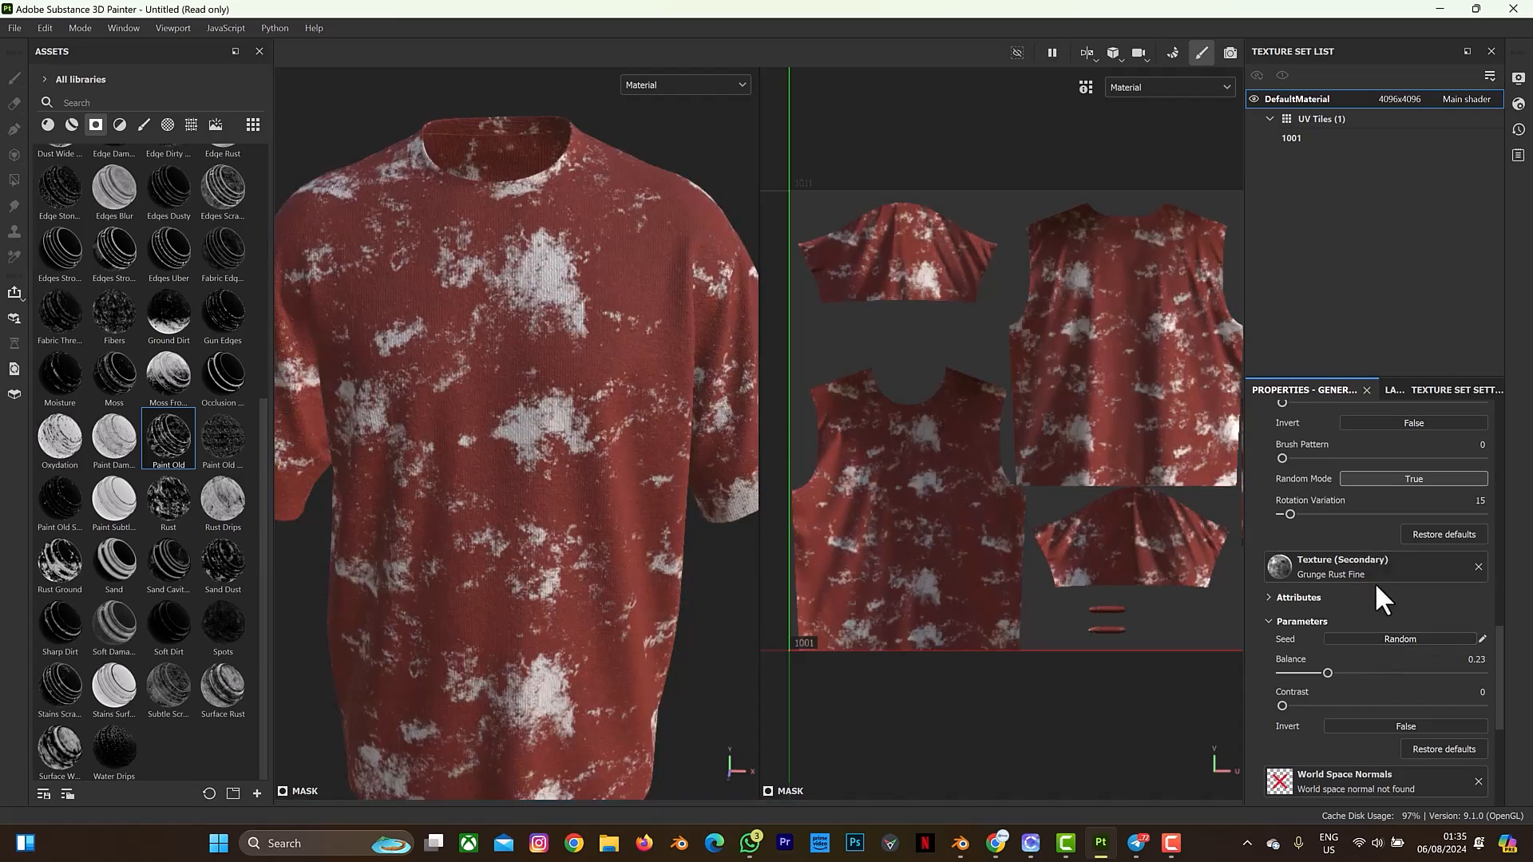
- Set the masked fill layer's base color to near-white FEFCFC after trying dark tones such as 361C1C and 473A3A
scroll(1374, 585, up, 3)
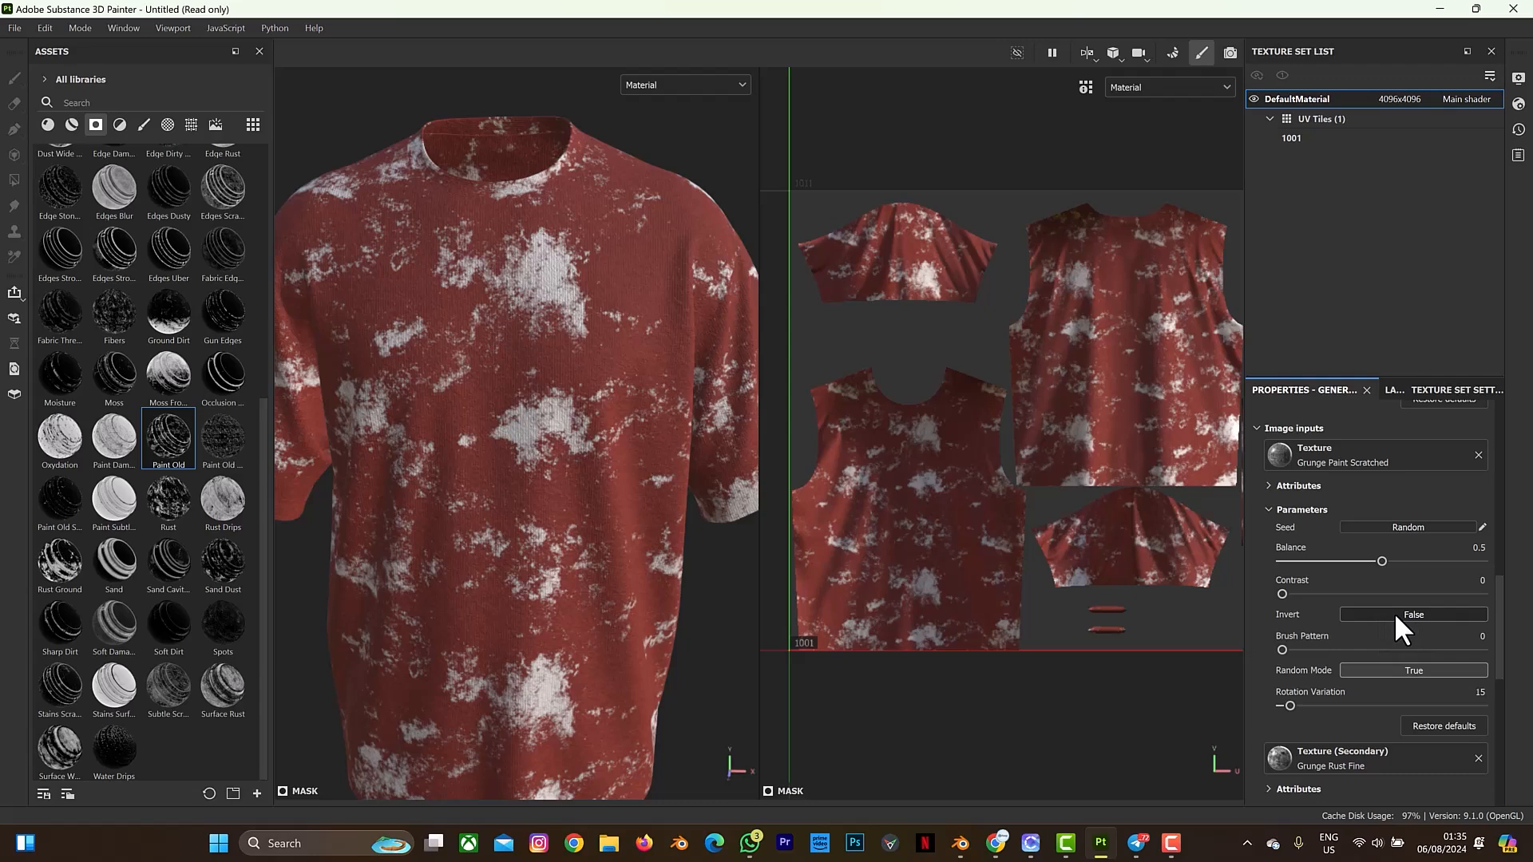
scroll(1354, 593, up, 5)
scroll(1354, 593, up, 8)
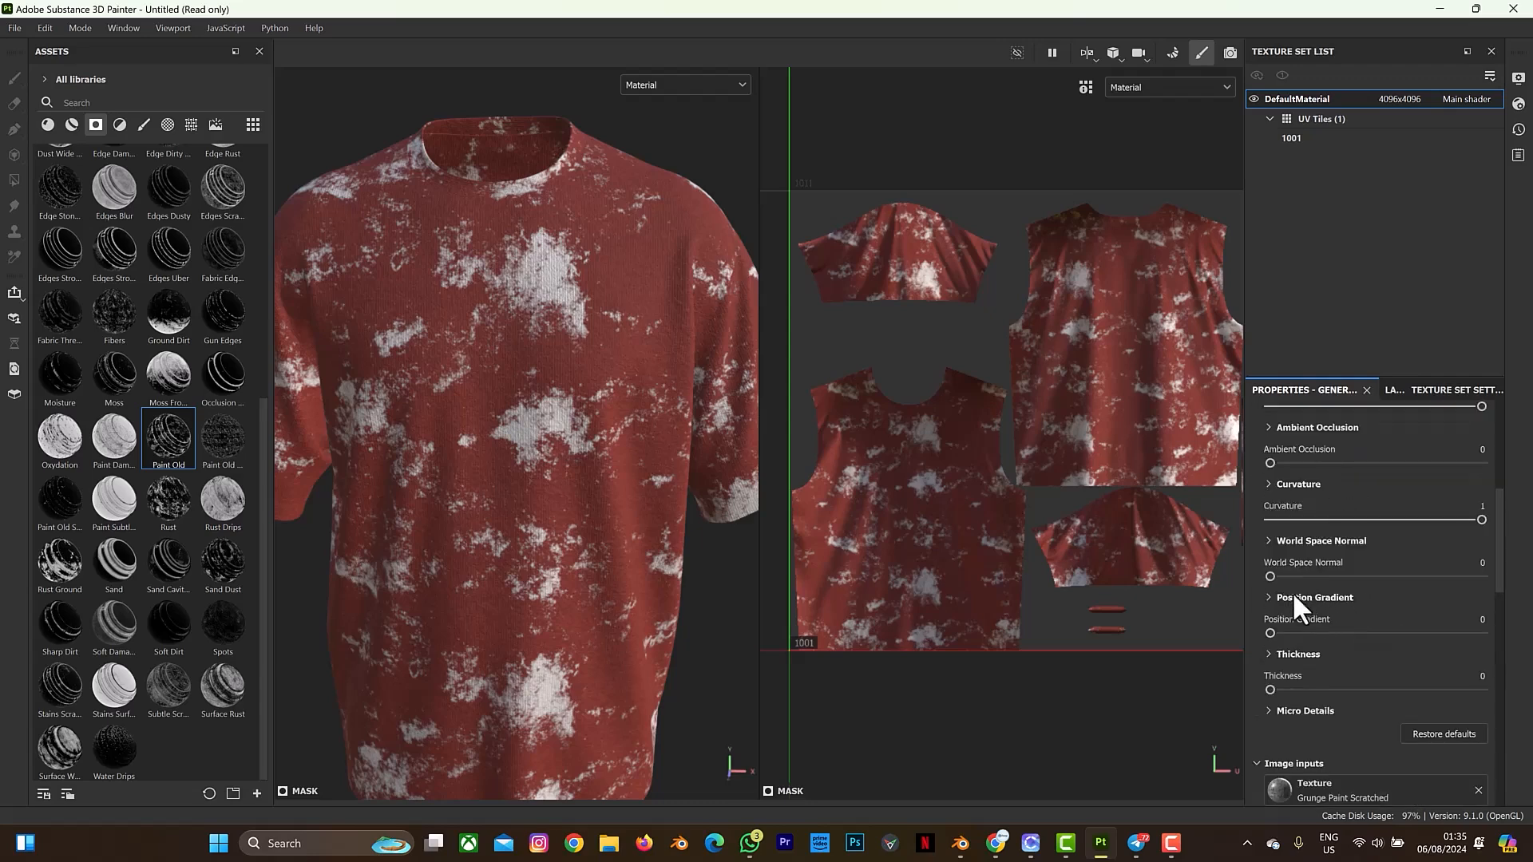
scroll(1339, 565, up, 1)
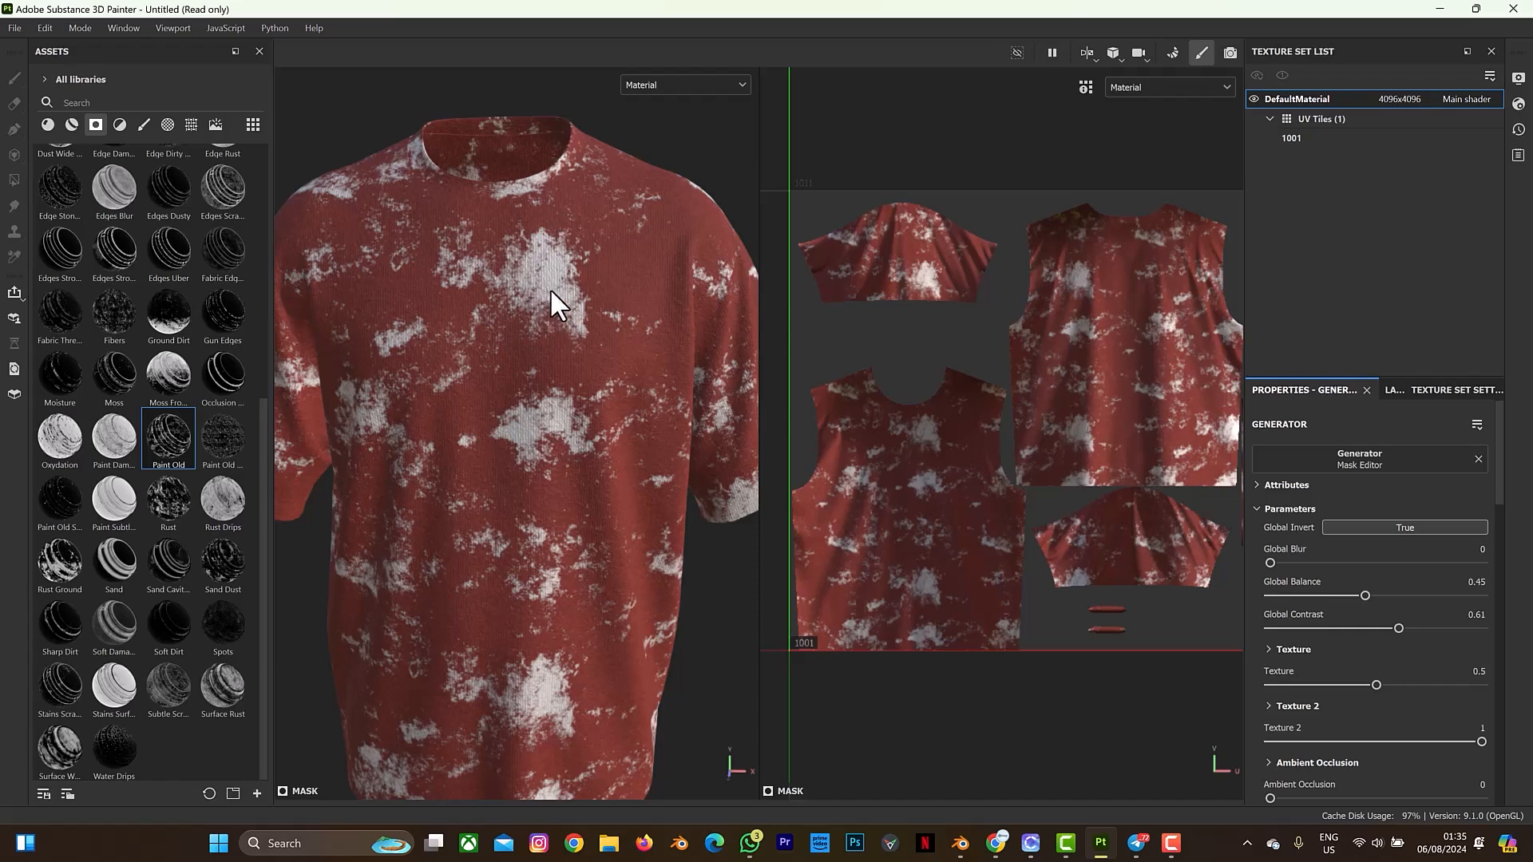
click(1381, 392)
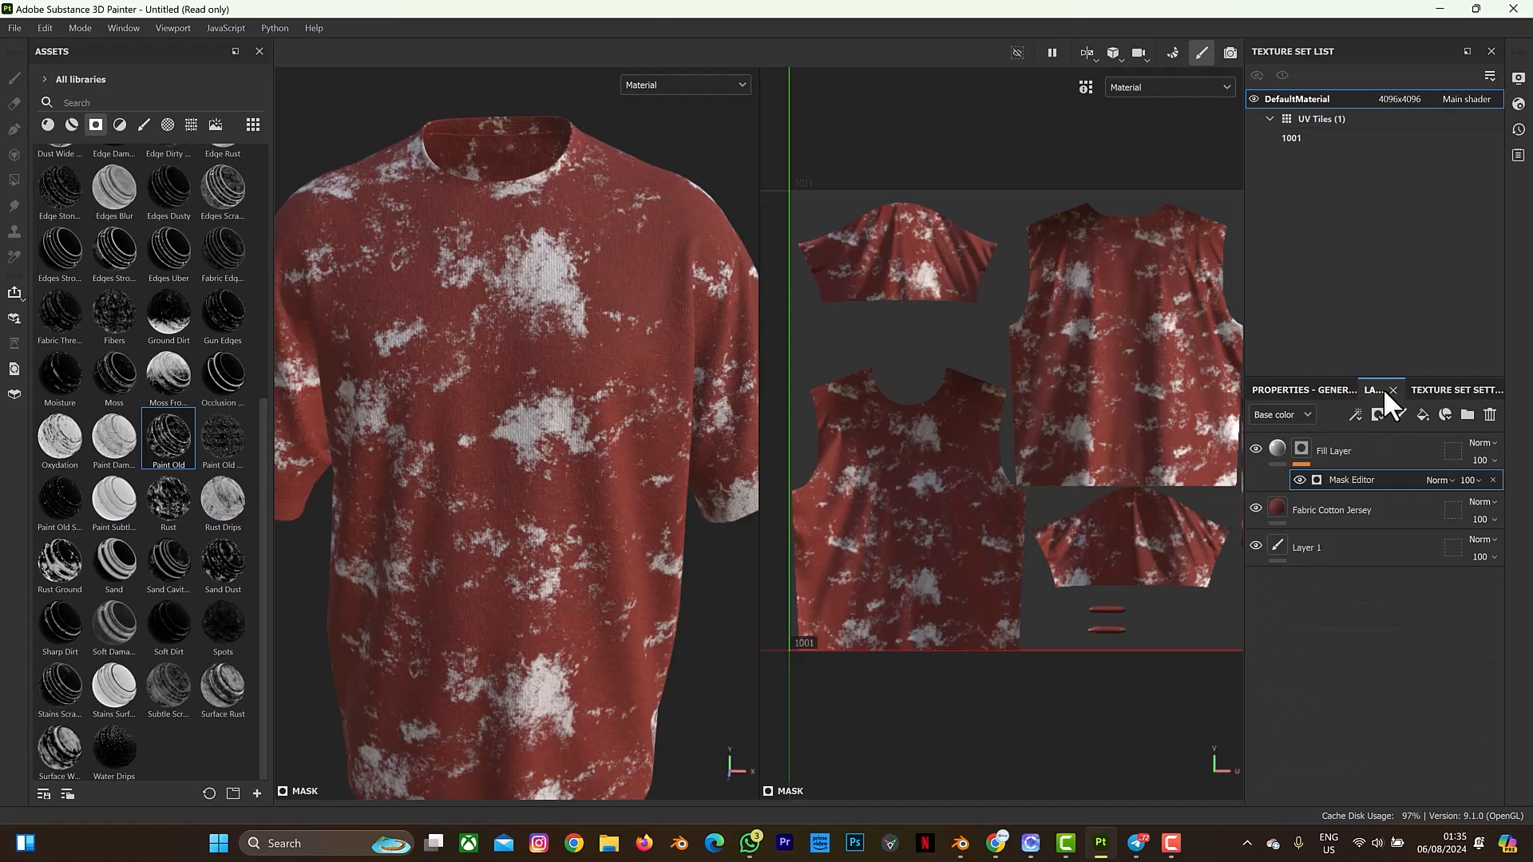
click(1276, 448)
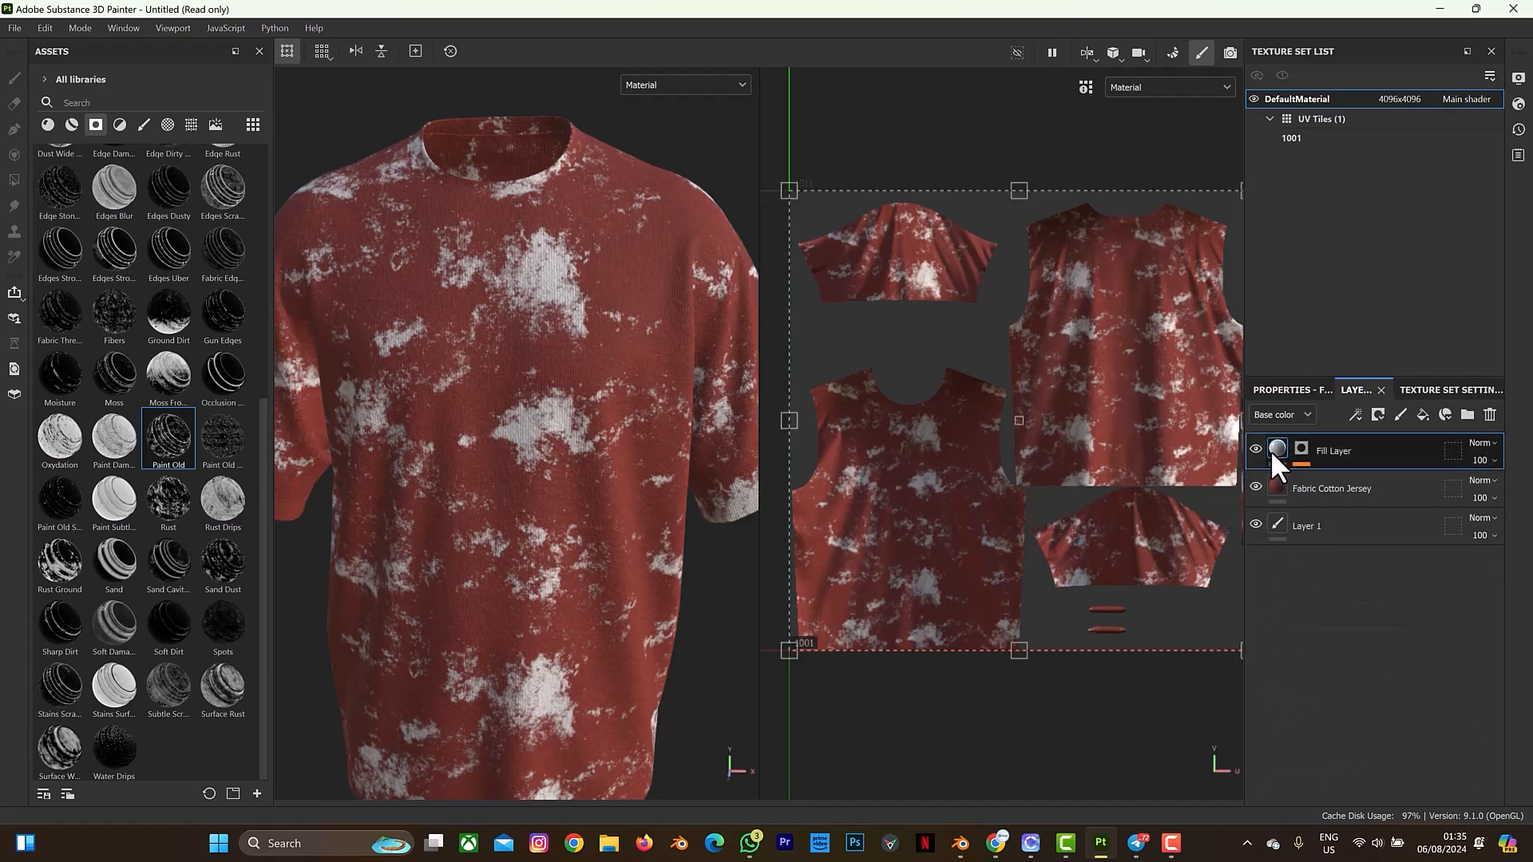
click(1292, 389)
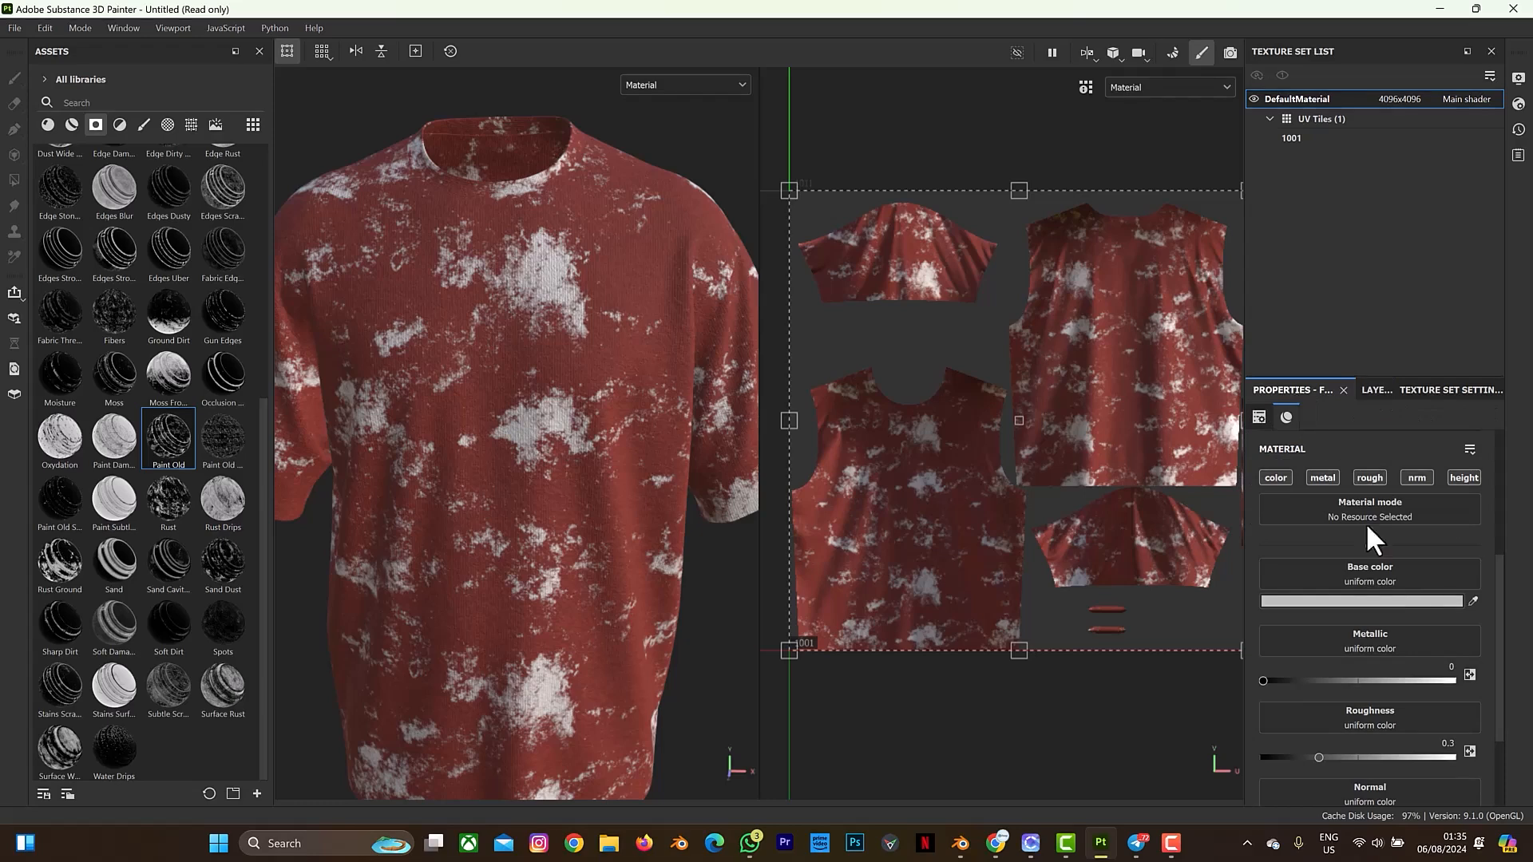
click(1395, 602)
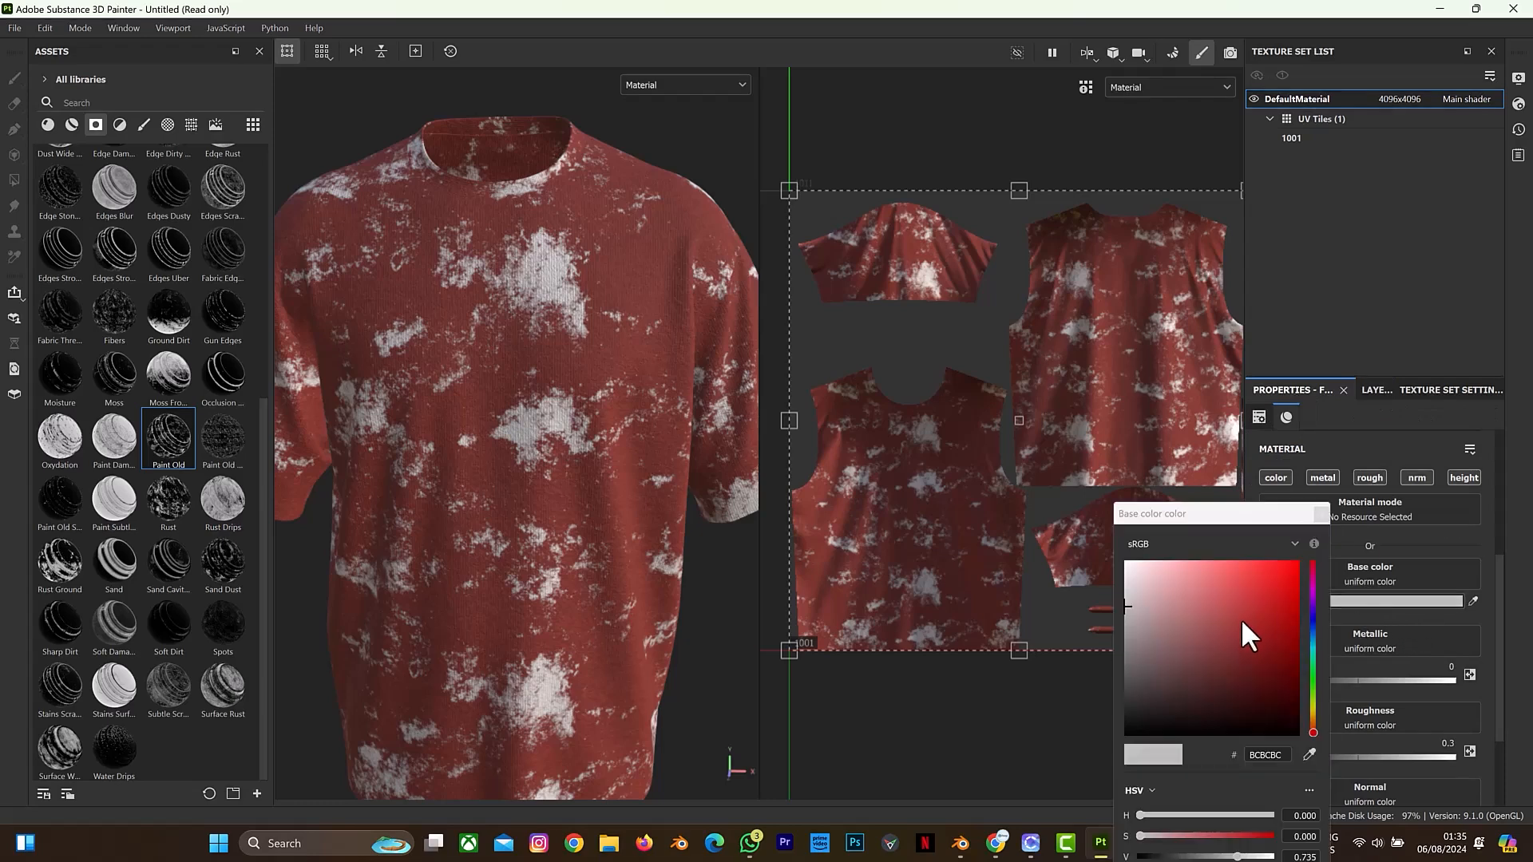
click(1205, 696)
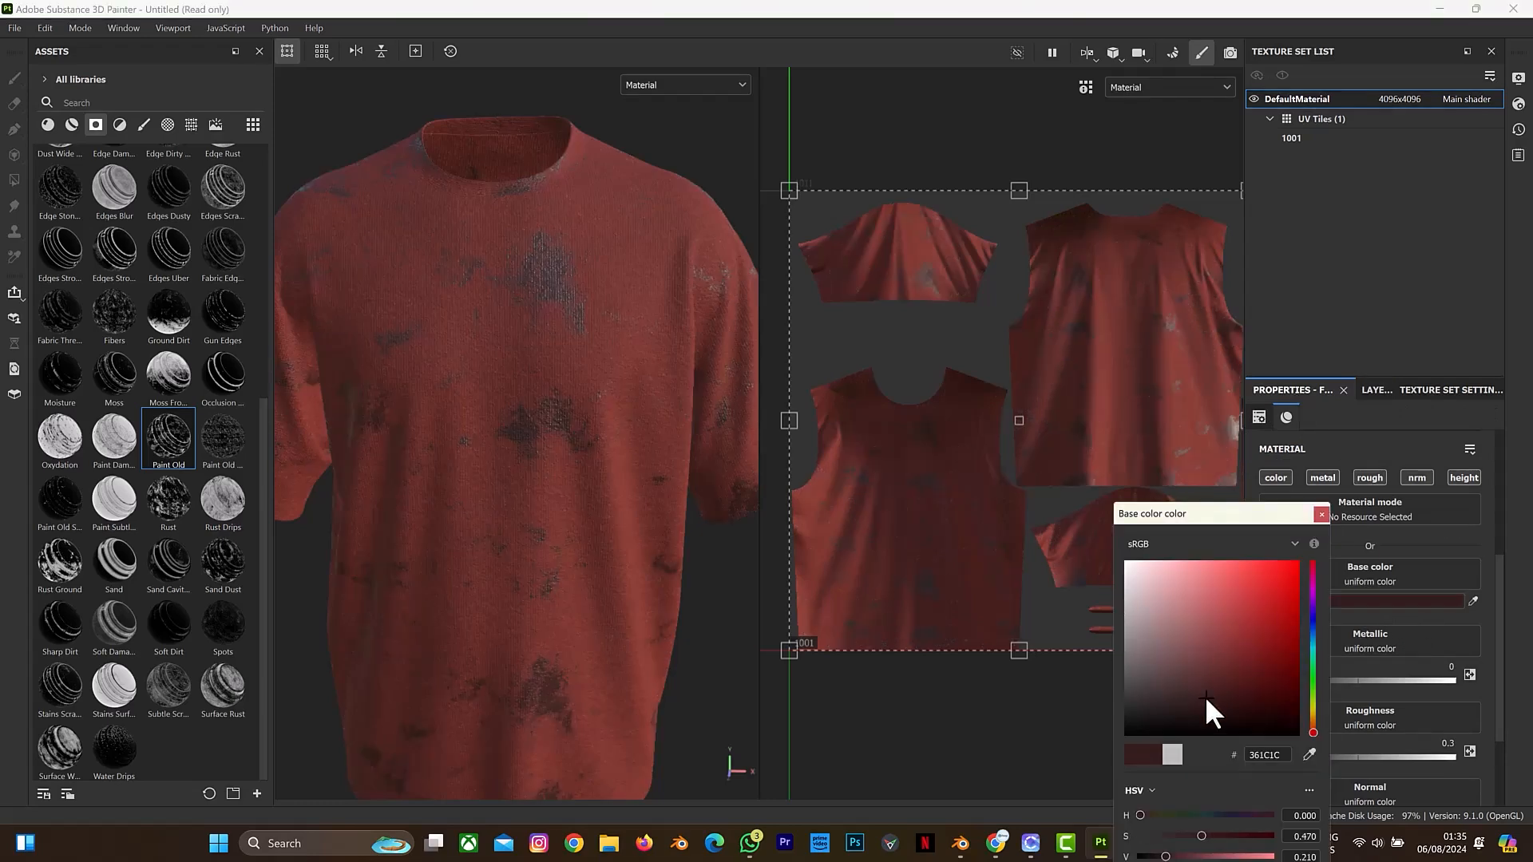
drag(1205, 696, 1145, 635)
click(1154, 686)
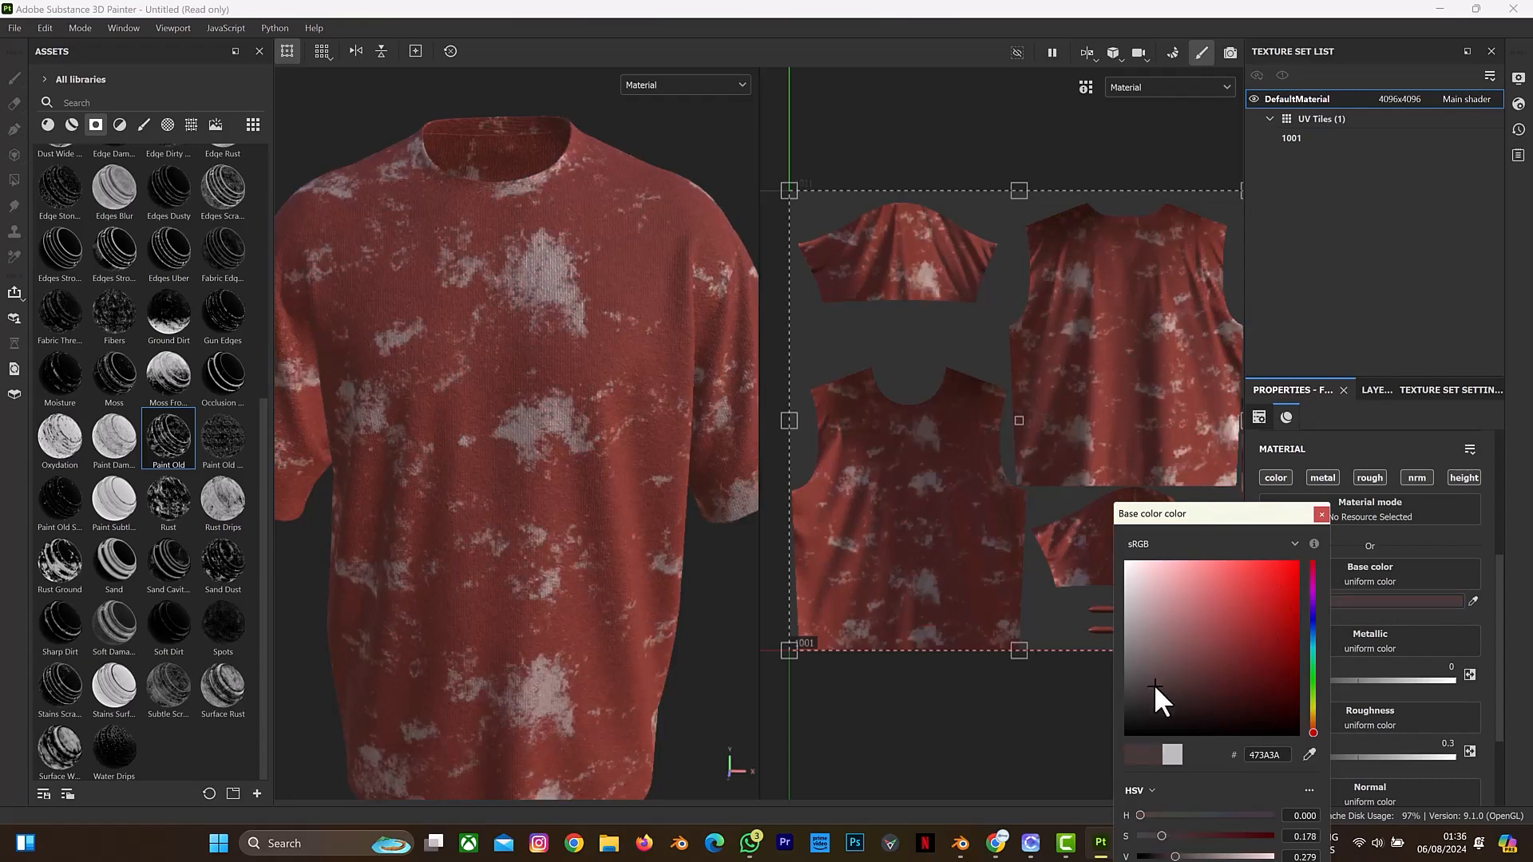
click(1126, 563)
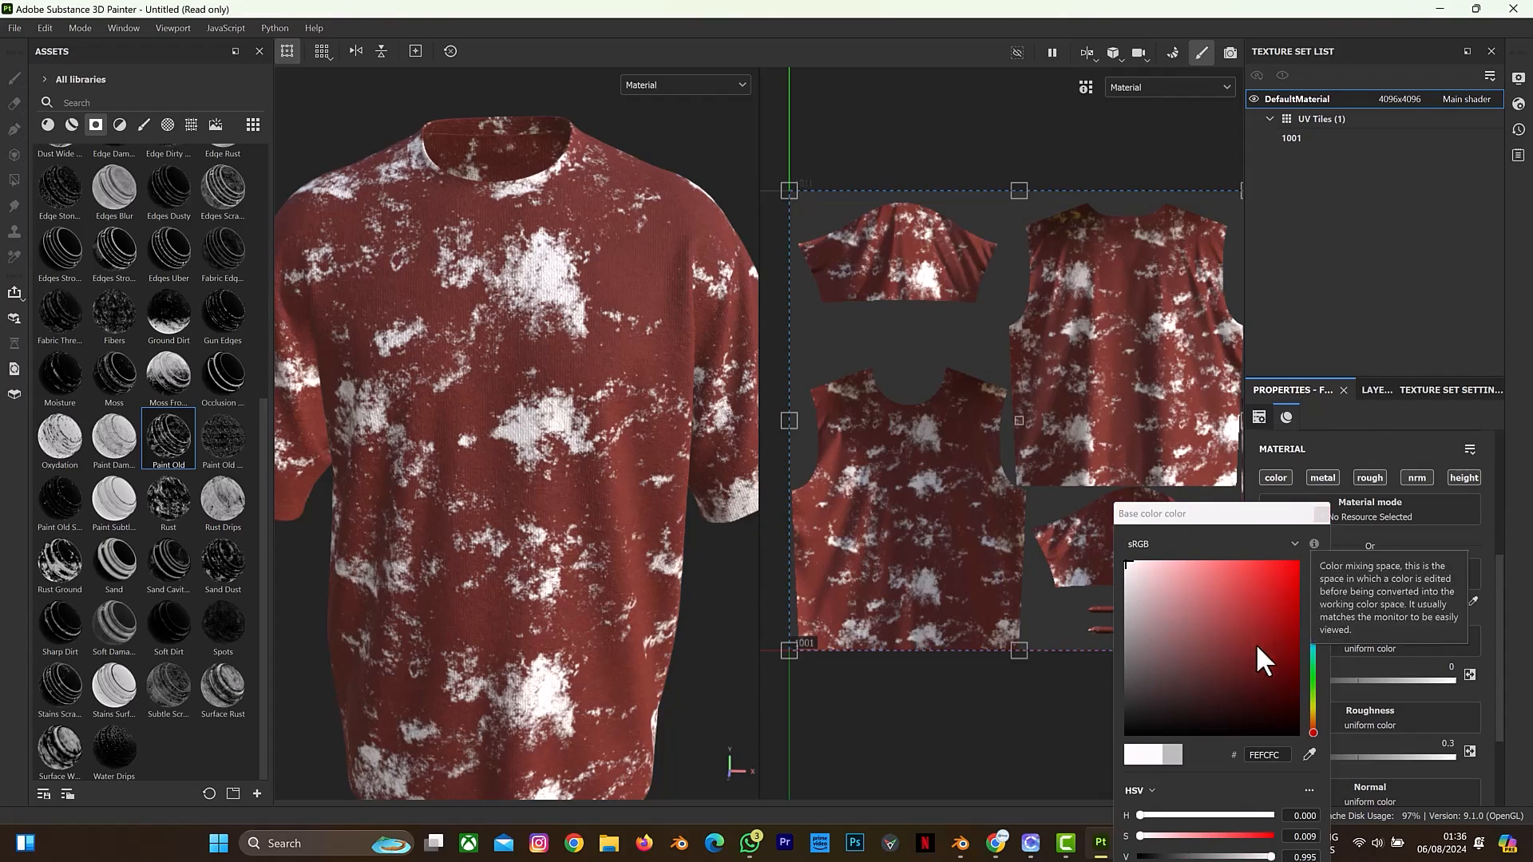
- Try yellow ADAB0B as the fill layer's base color and set it back to near-white
click(1310, 708)
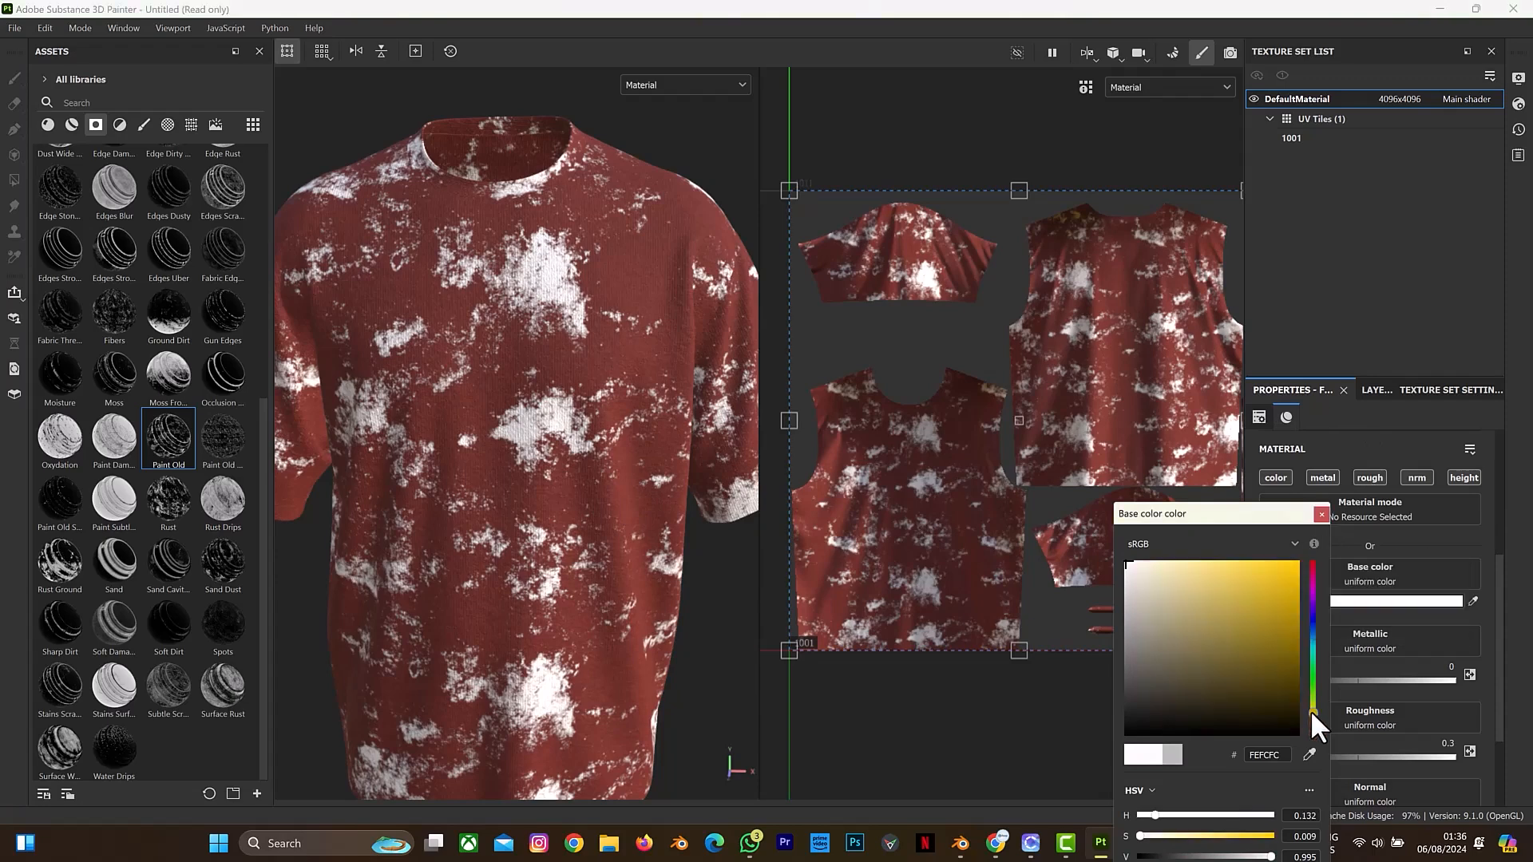
click(1310, 705)
click(1286, 615)
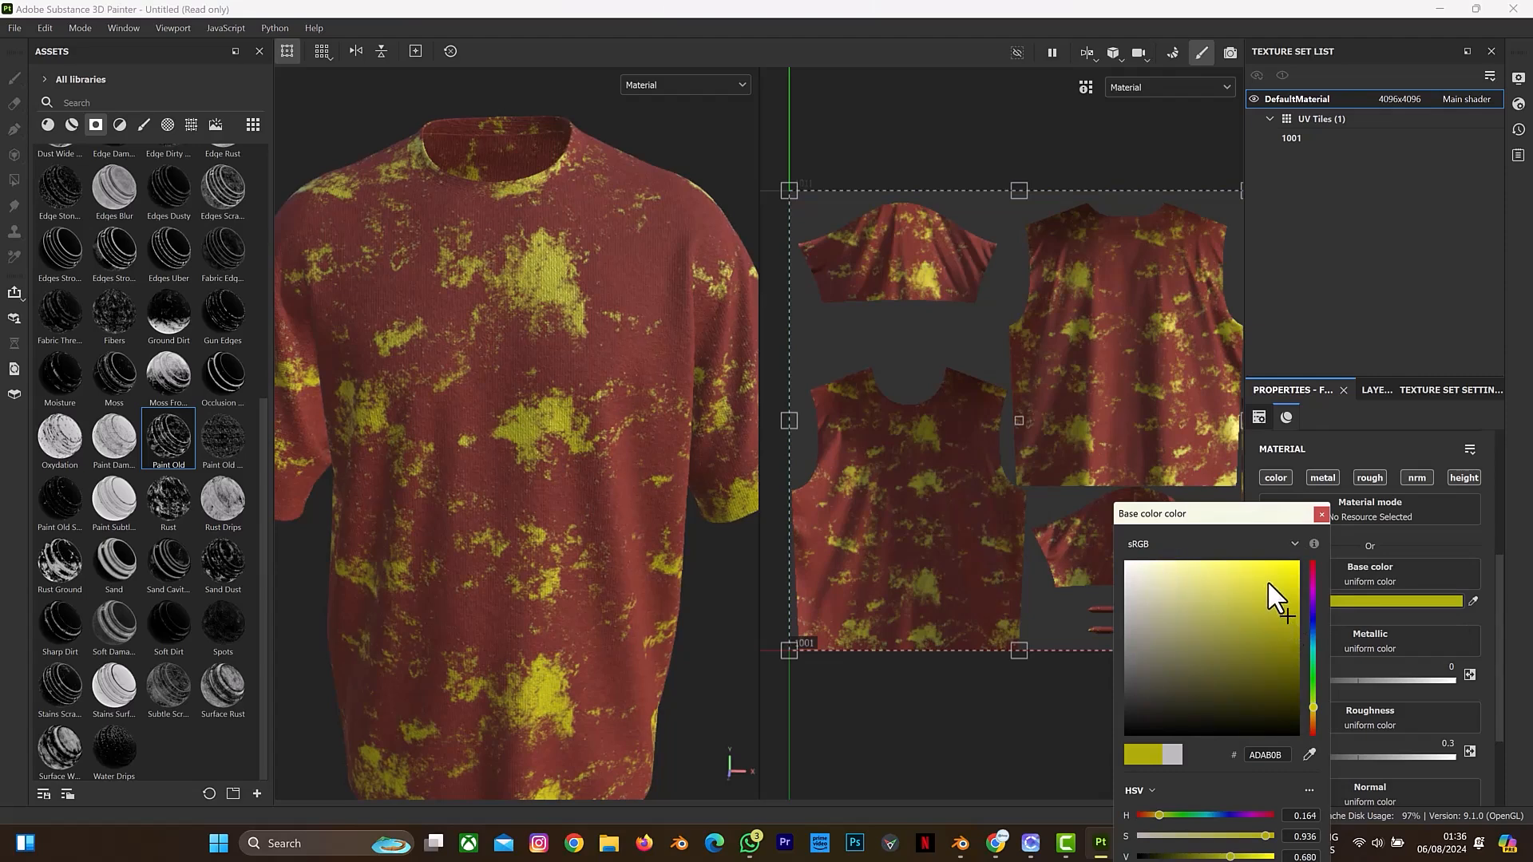
click(1126, 563)
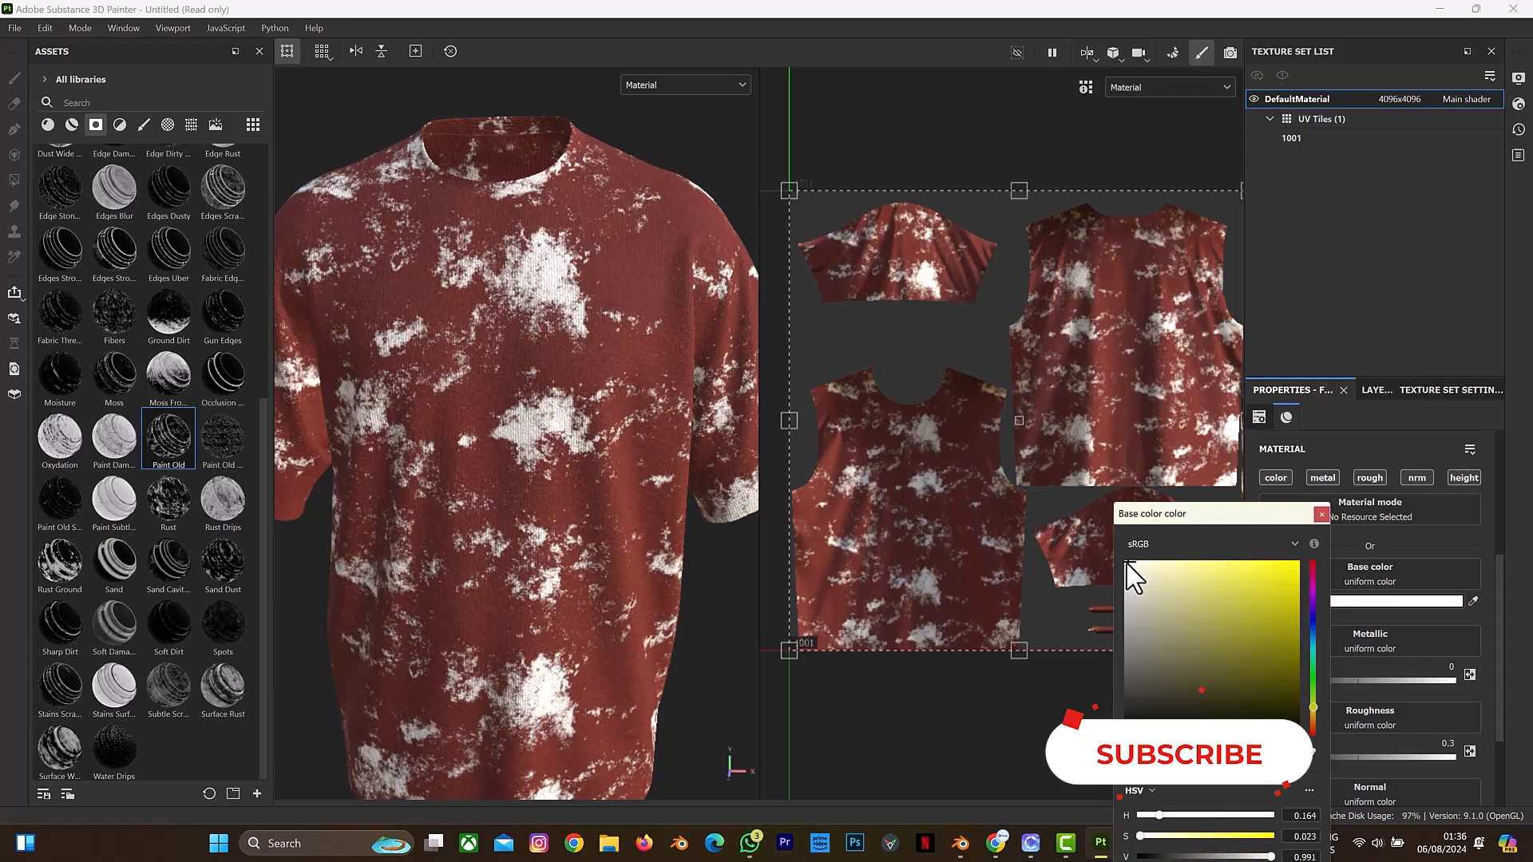
- Set the fill layer's base color to pure white and select the Mask Editor in its mask stack
drag(1127, 564, 1122, 554)
click(1321, 515)
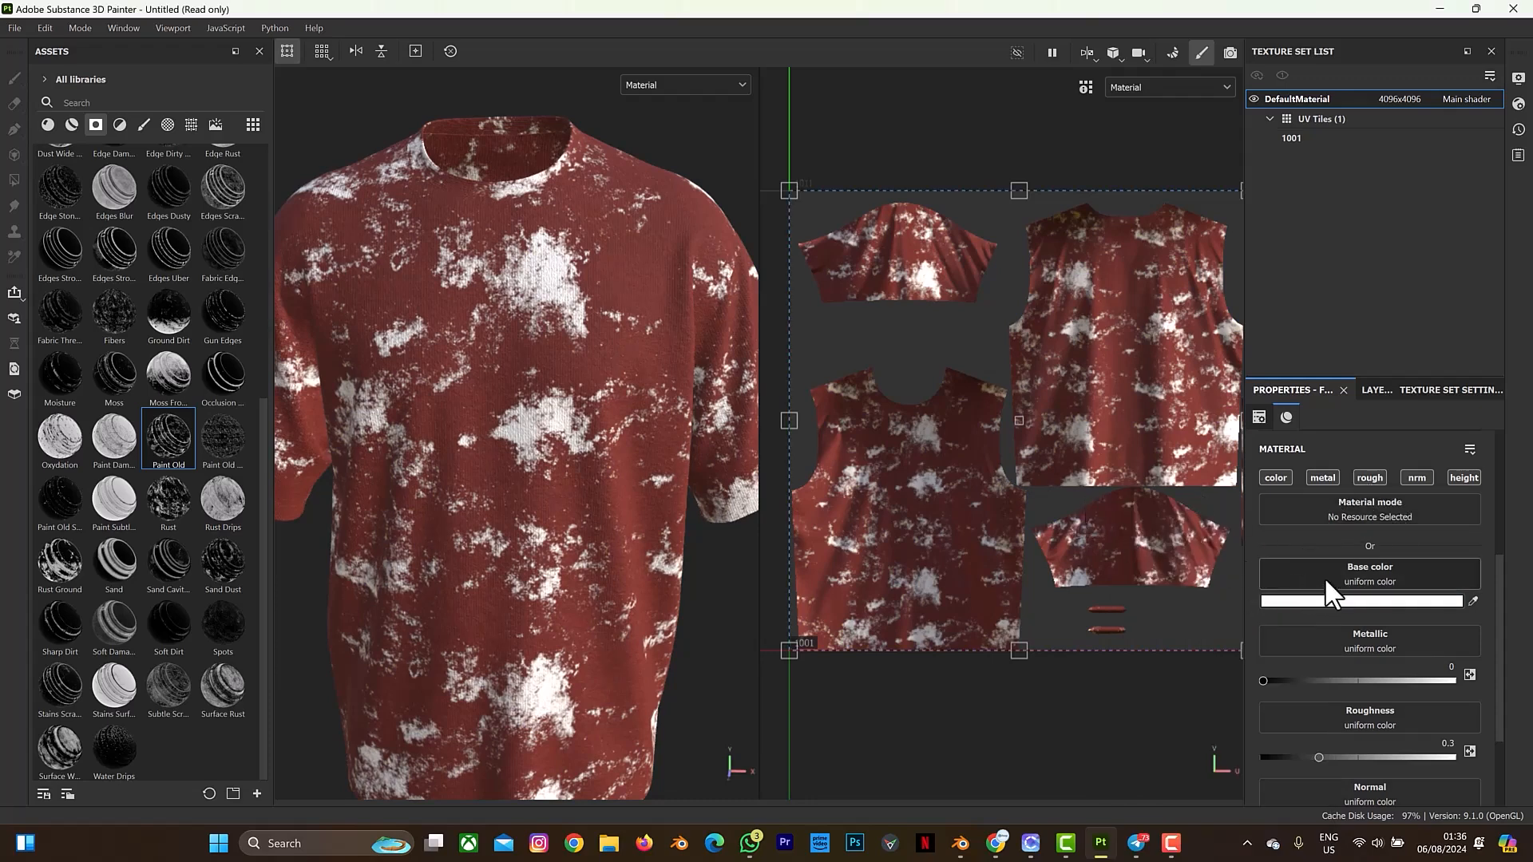
scroll(1323, 529, up, 2)
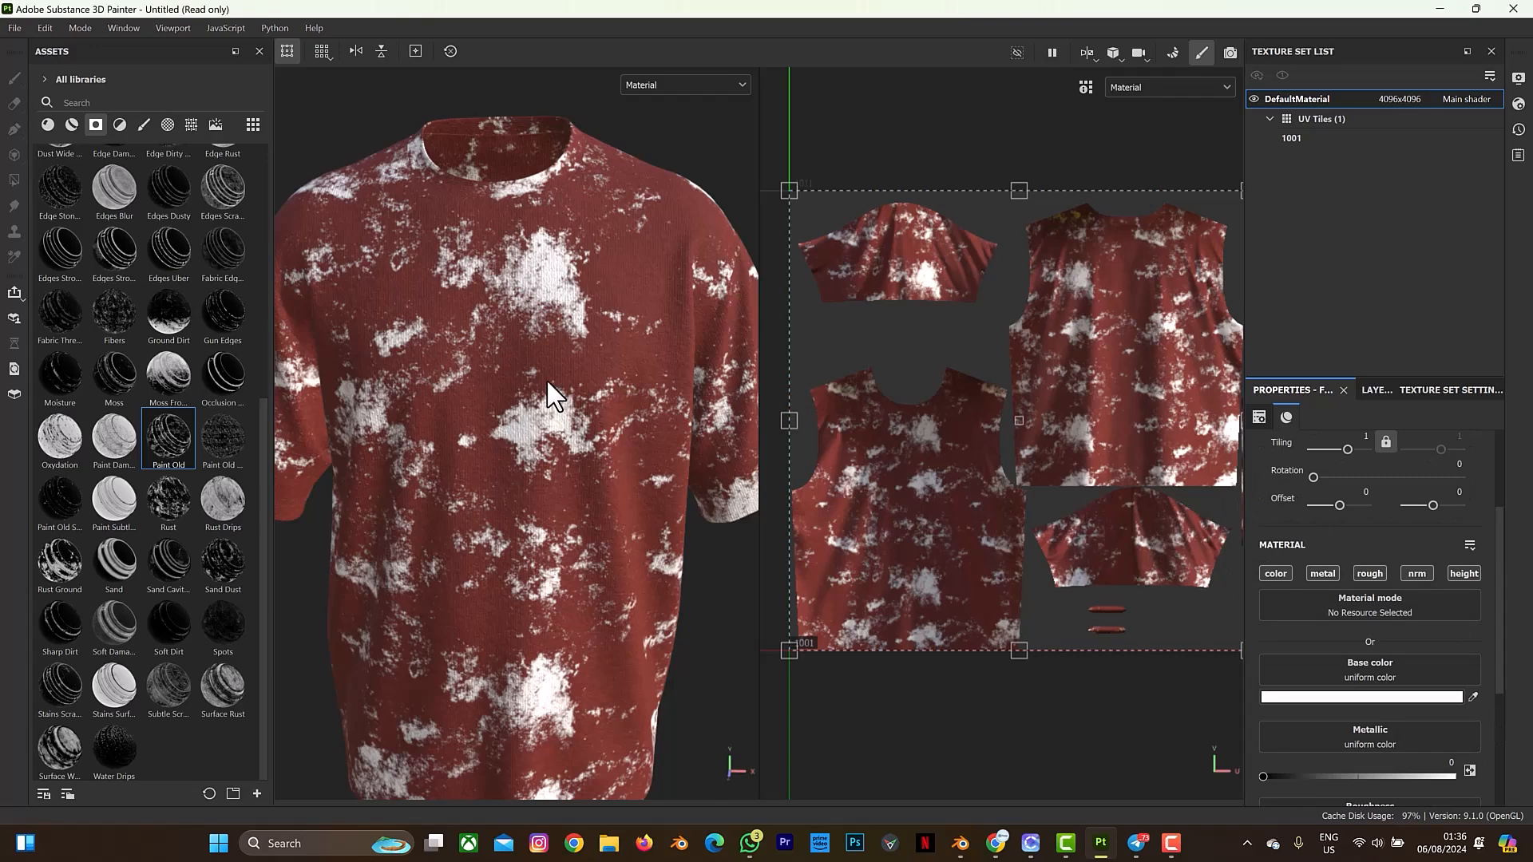
scroll(548, 382, down, 5)
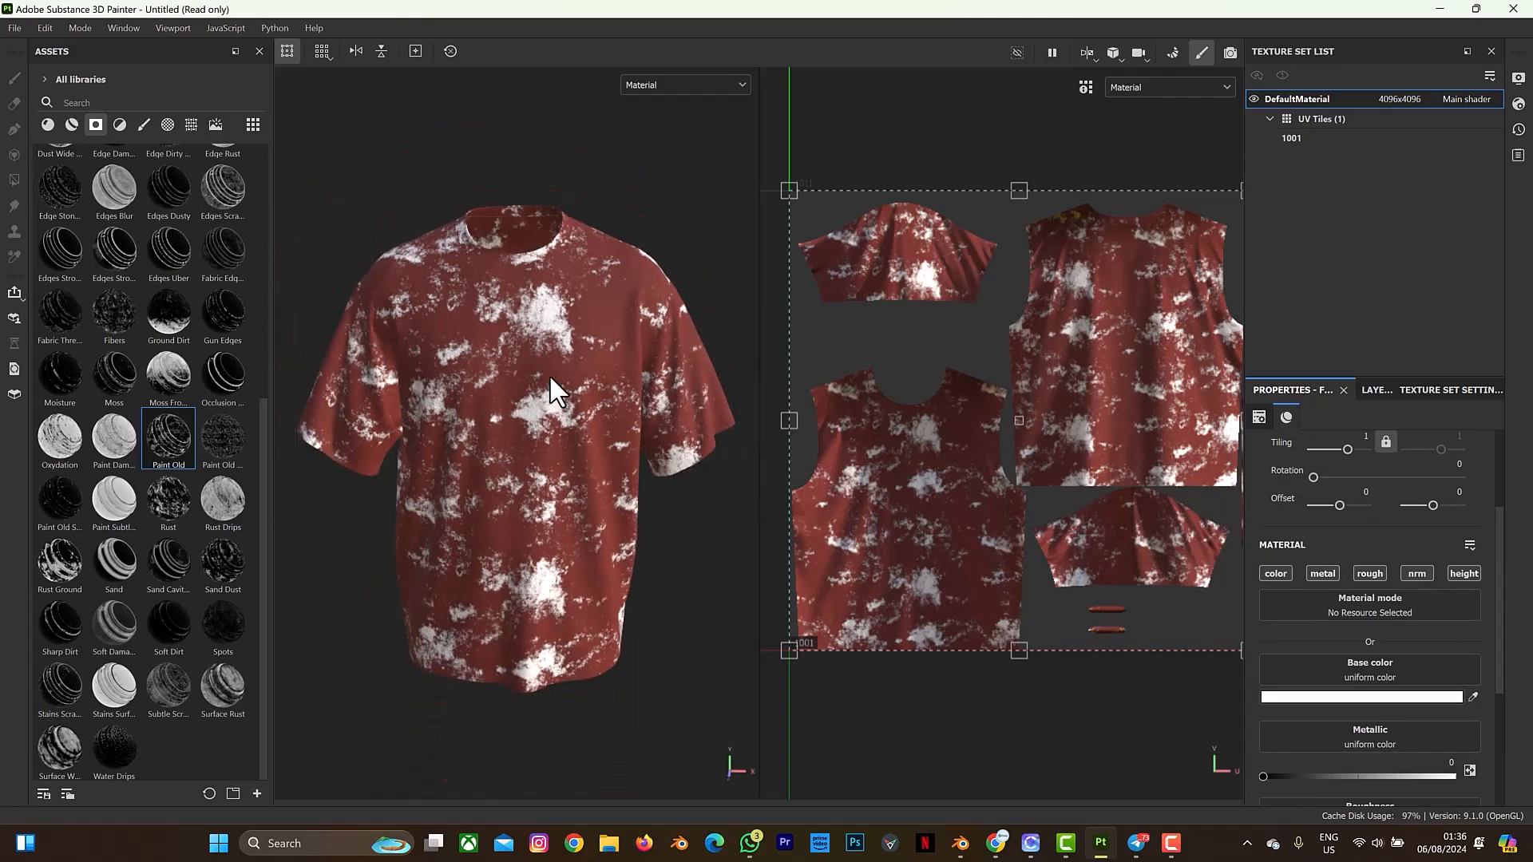
click(1378, 389)
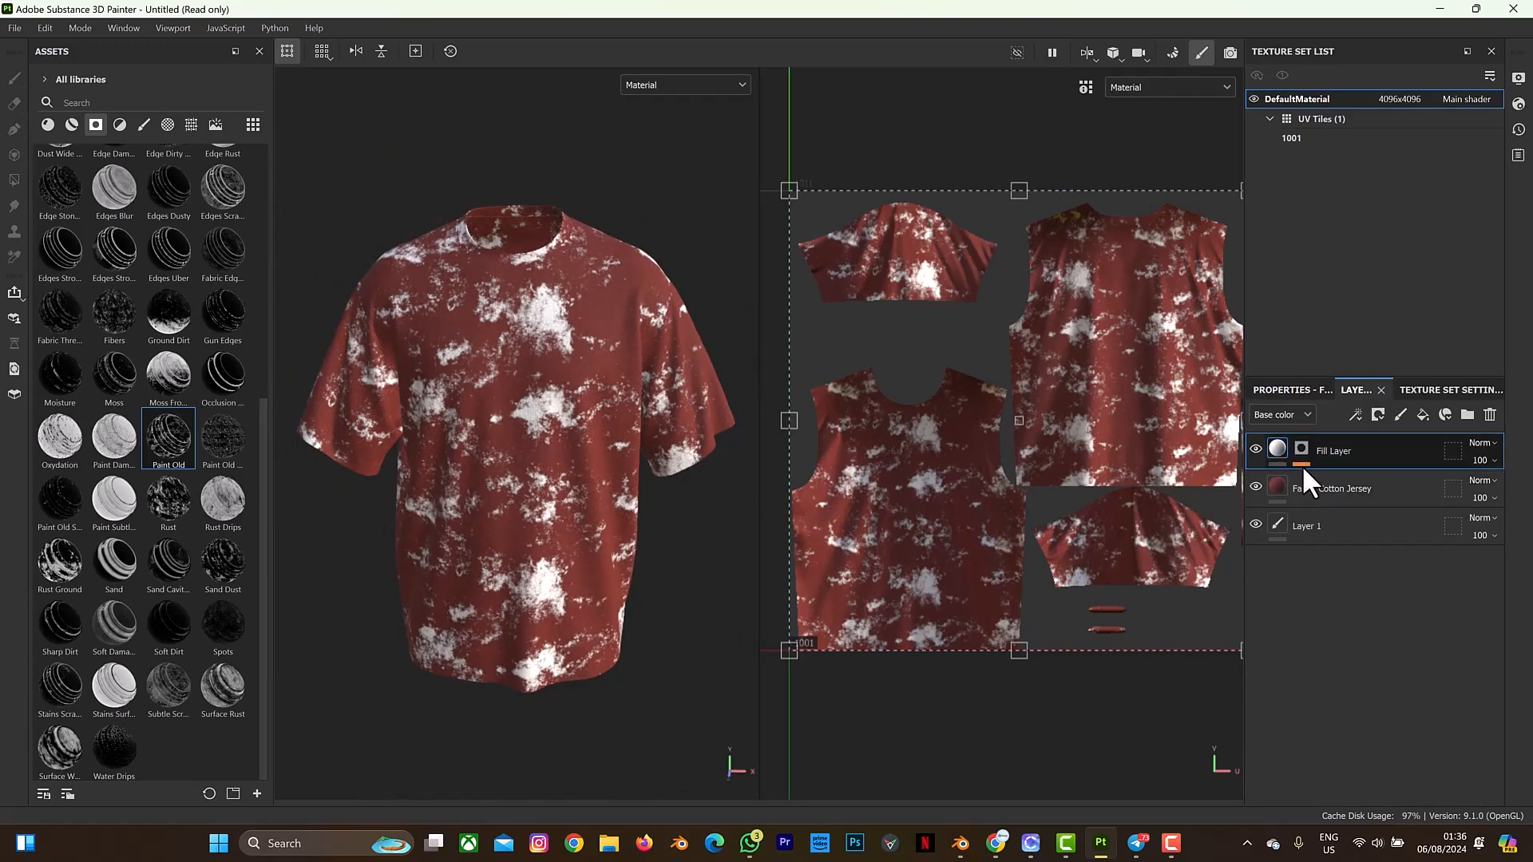
click(1305, 455)
click(1333, 478)
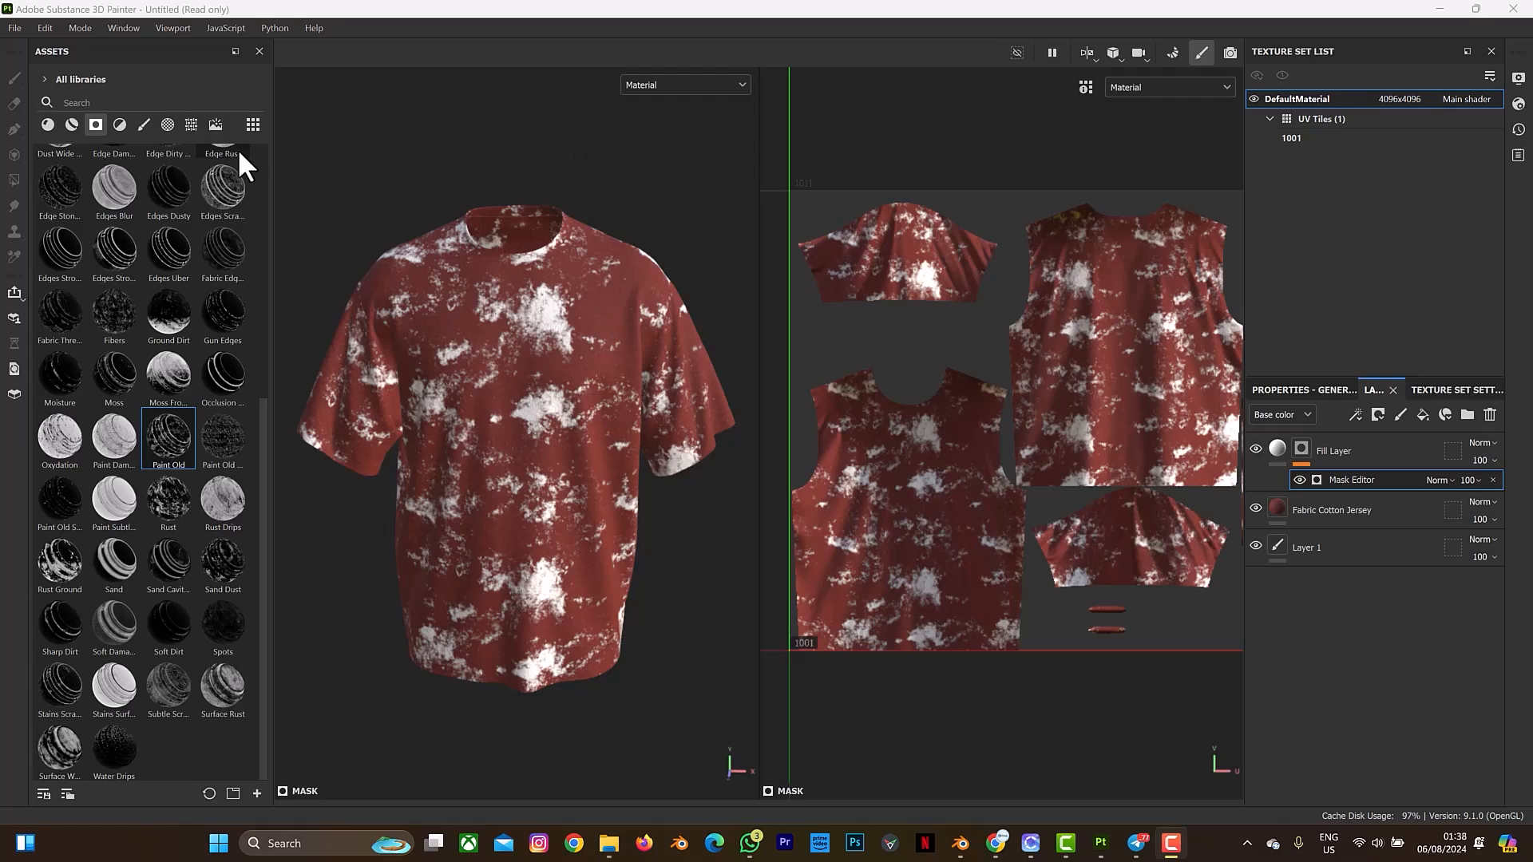
- Export the red T-shirt's textures to the default export folder with the Document channels + Normal + AO (No Alpha) template
click(9, 30)
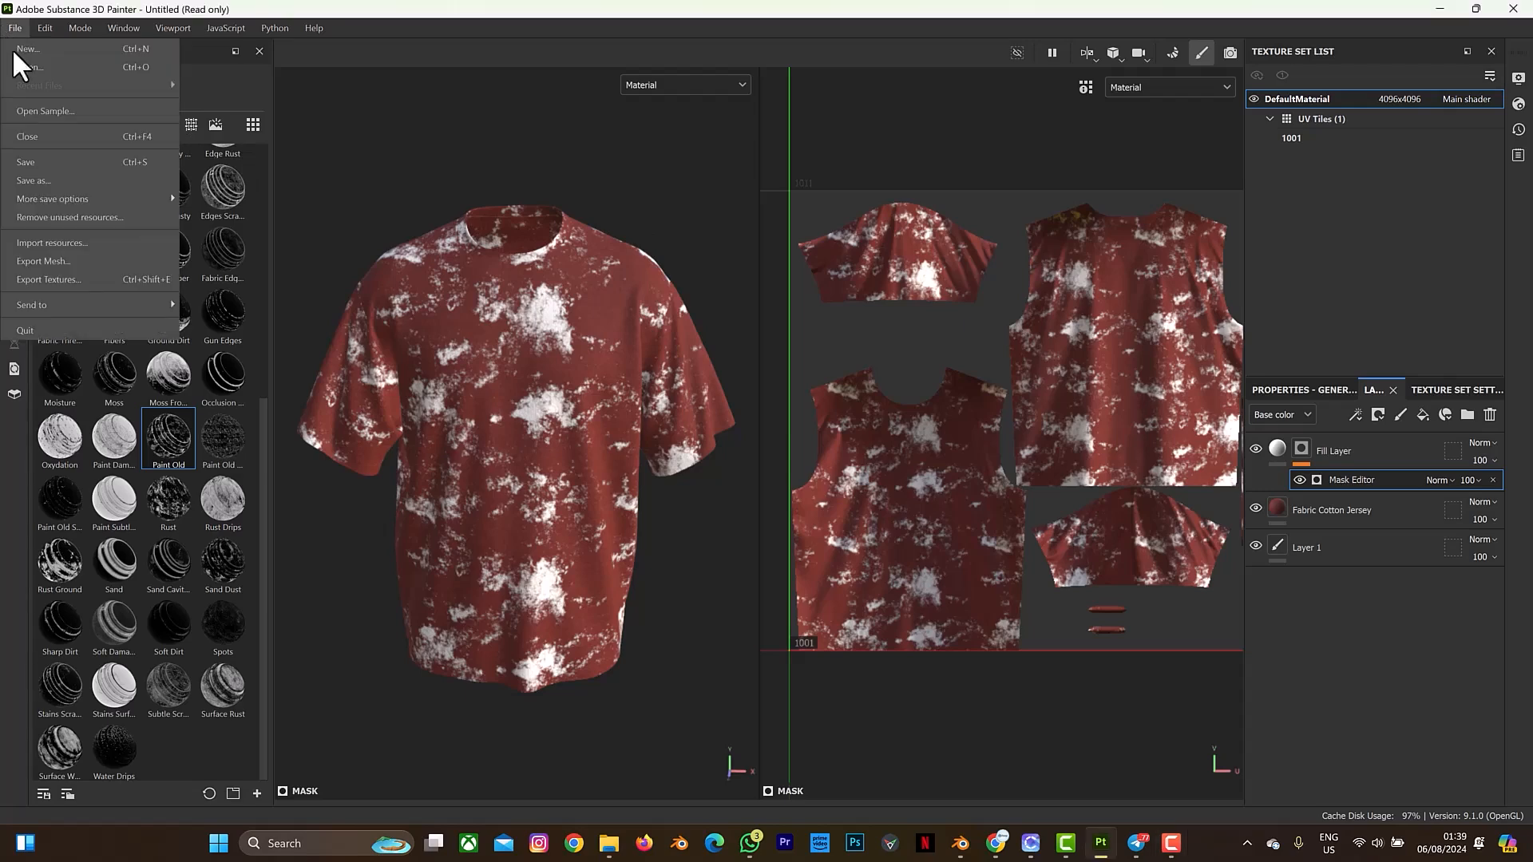
click(70, 276)
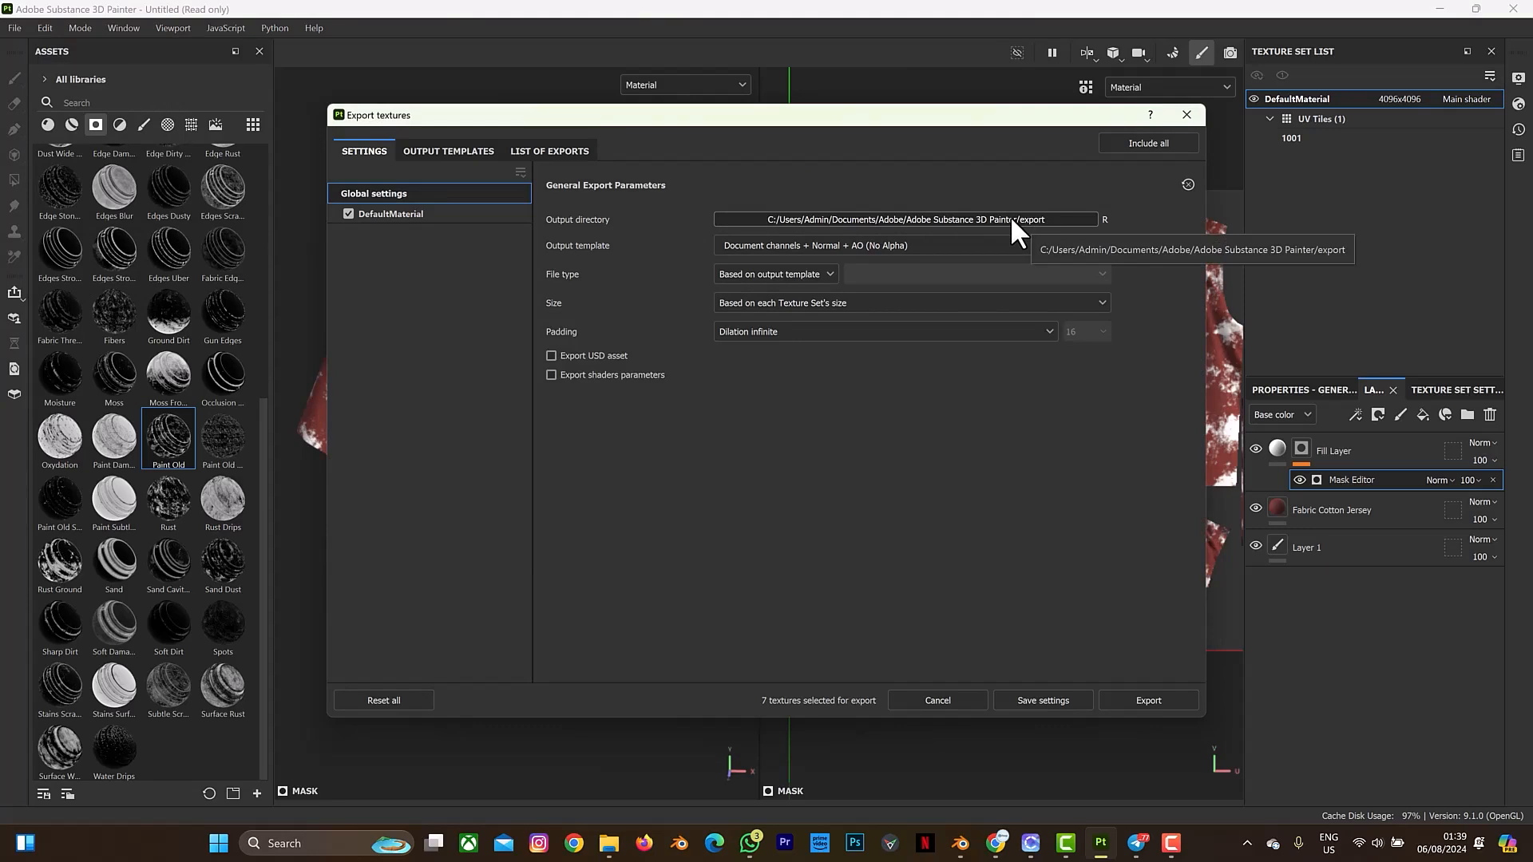
click(1011, 221)
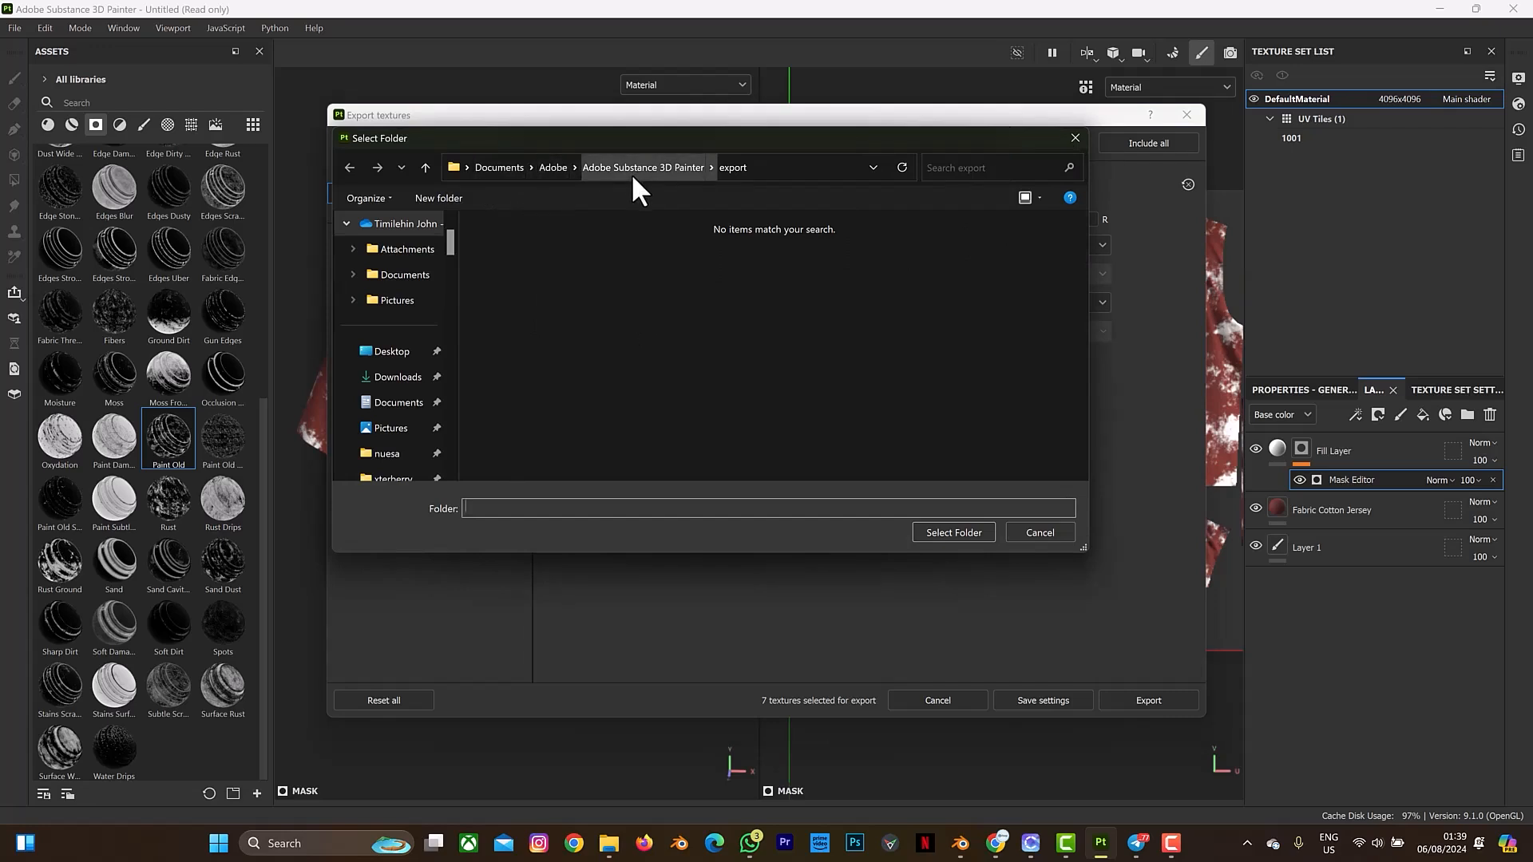
click(1074, 138)
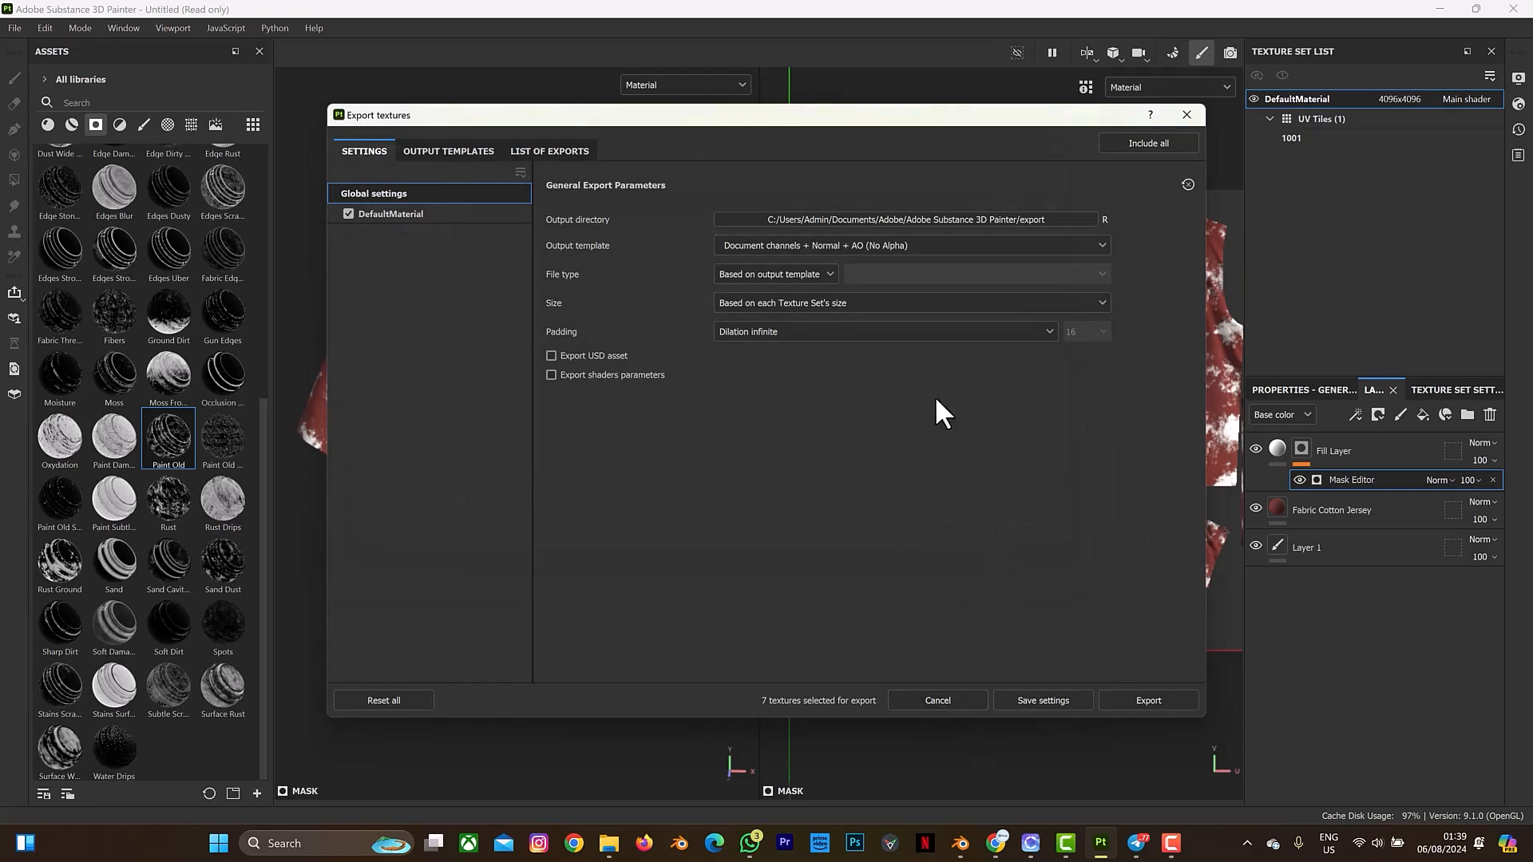
click(1128, 700)
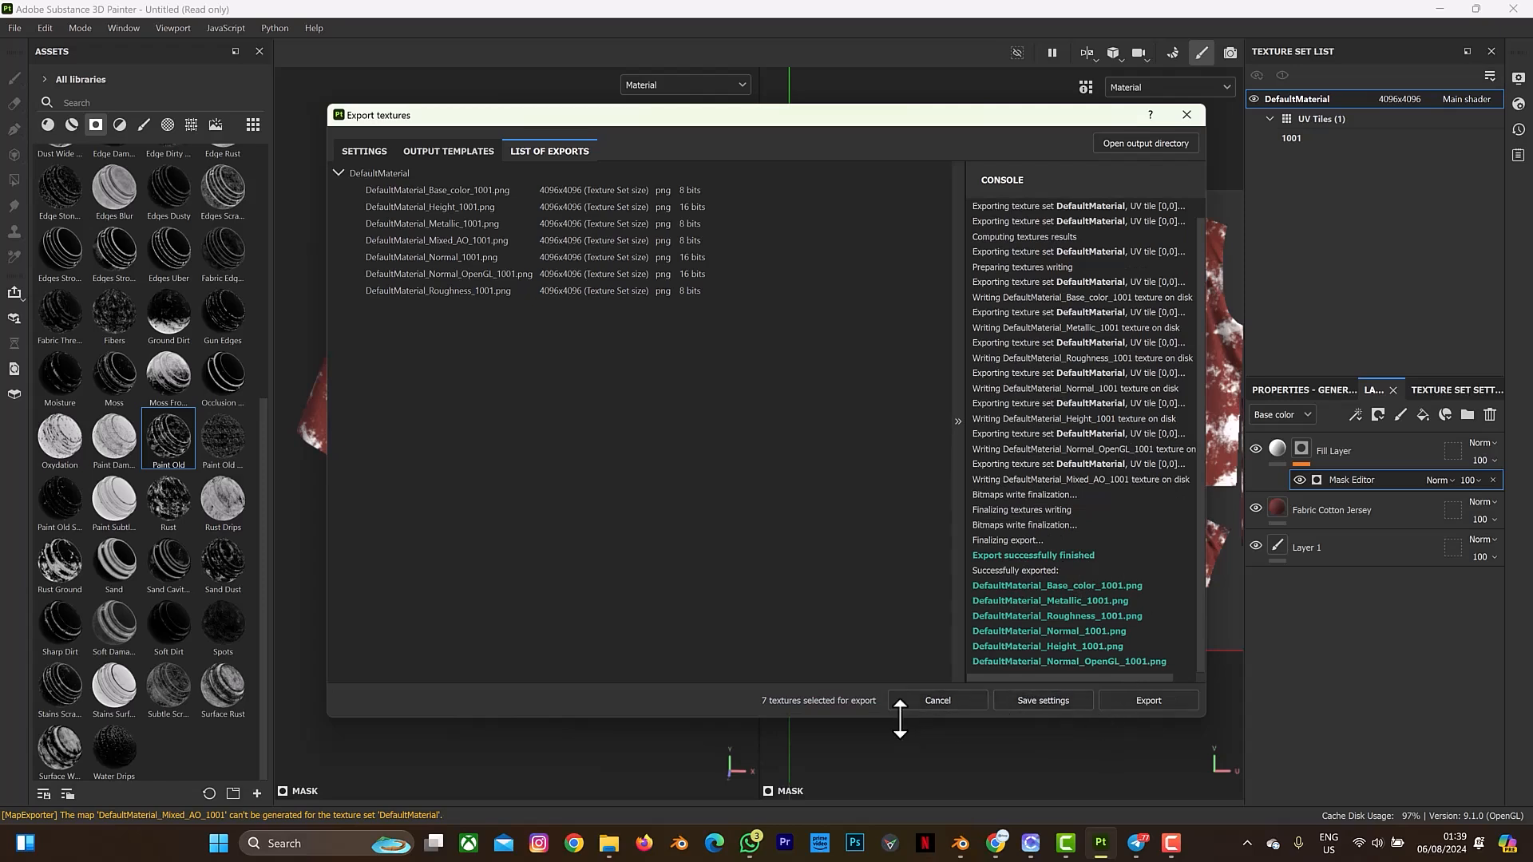
click(943, 700)
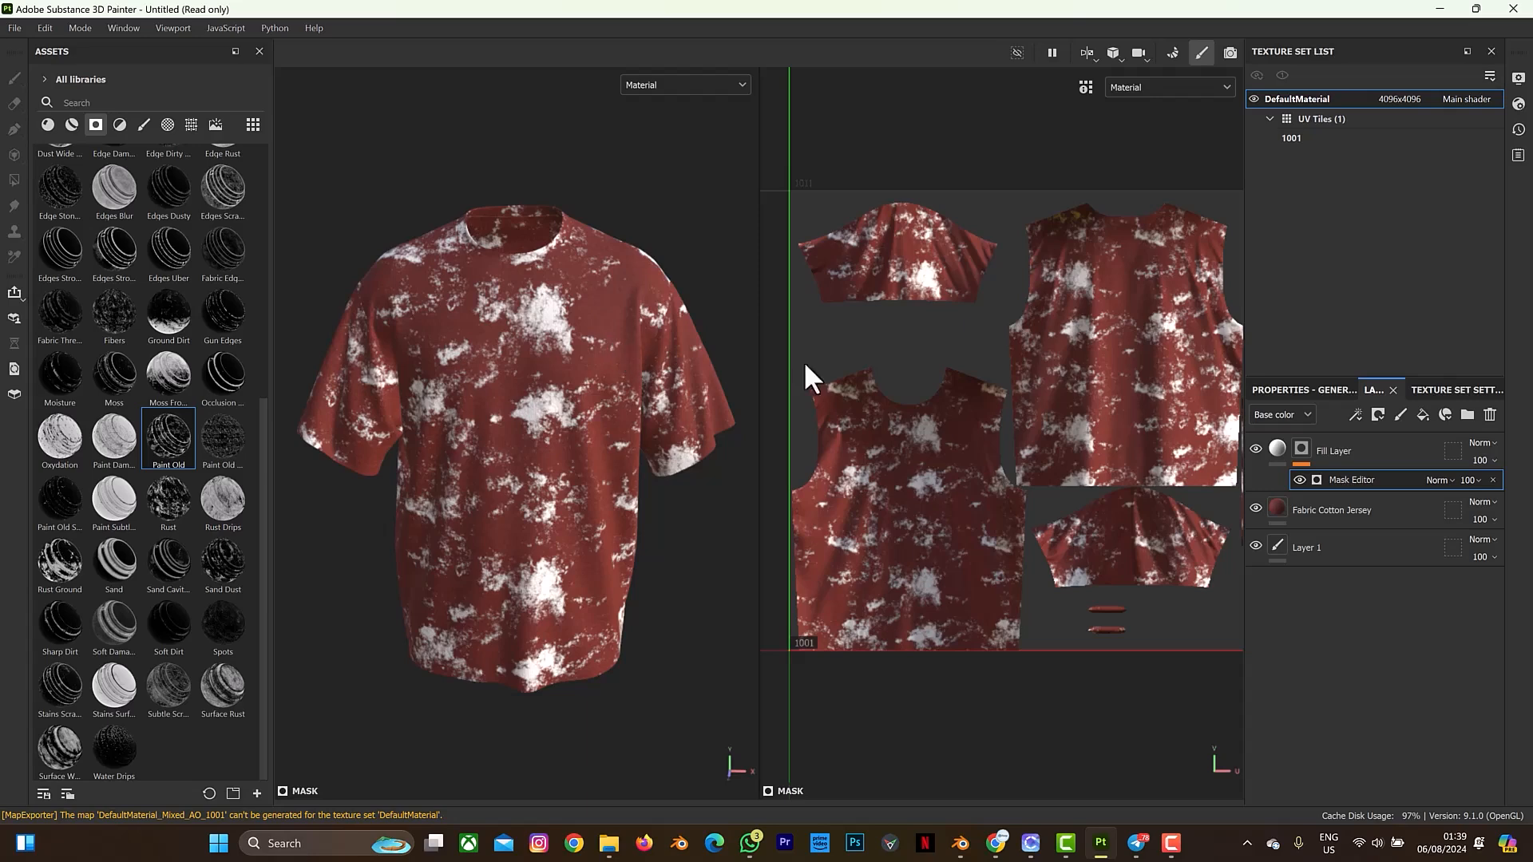
- Change the Fabric Cotton Jersey layer's fabric color to teal 0299A4
click(1305, 512)
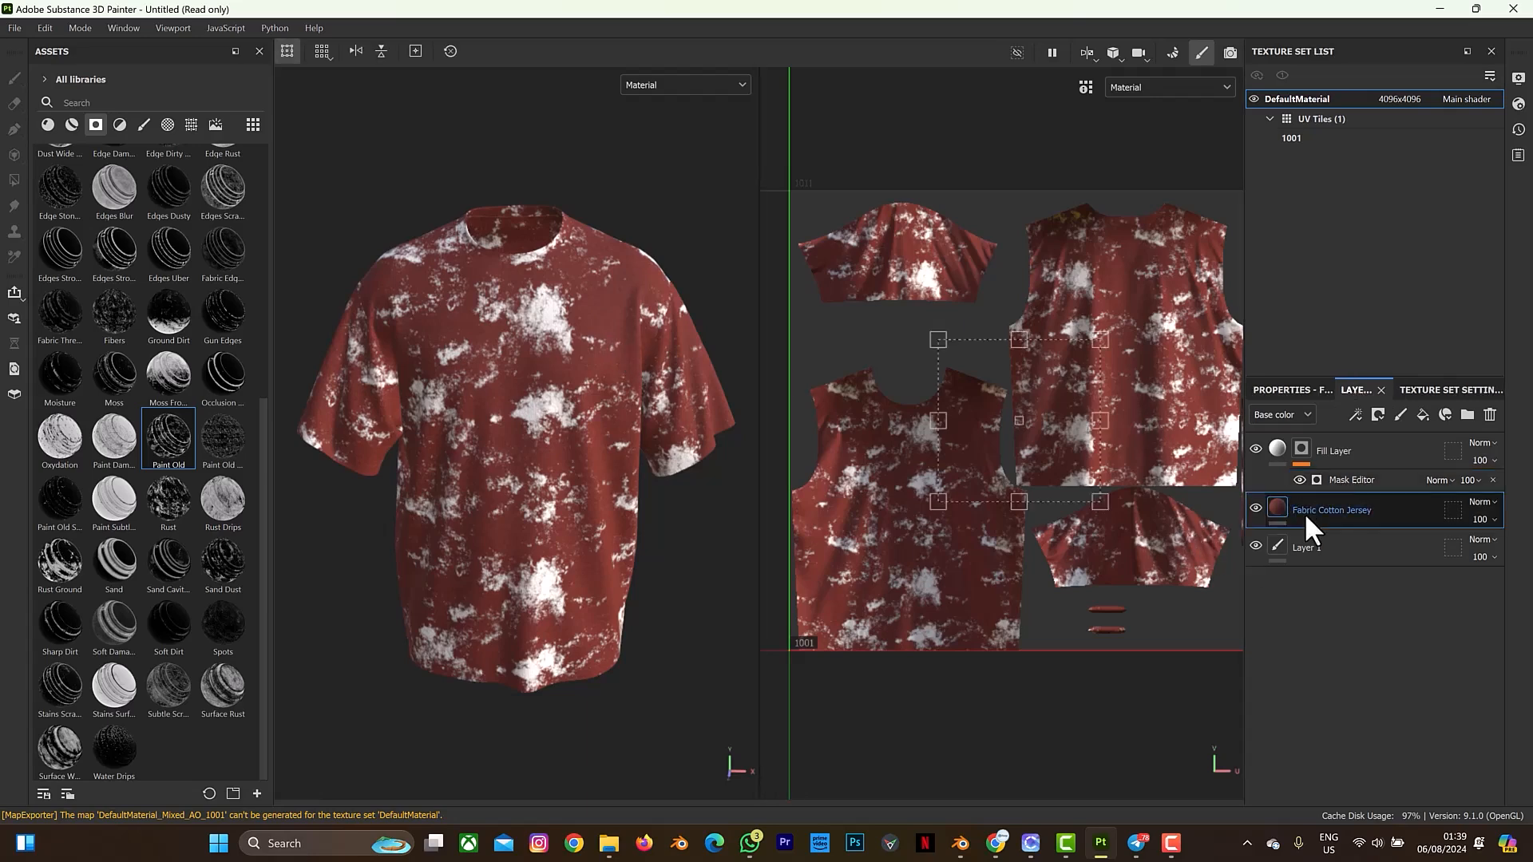
click(1297, 385)
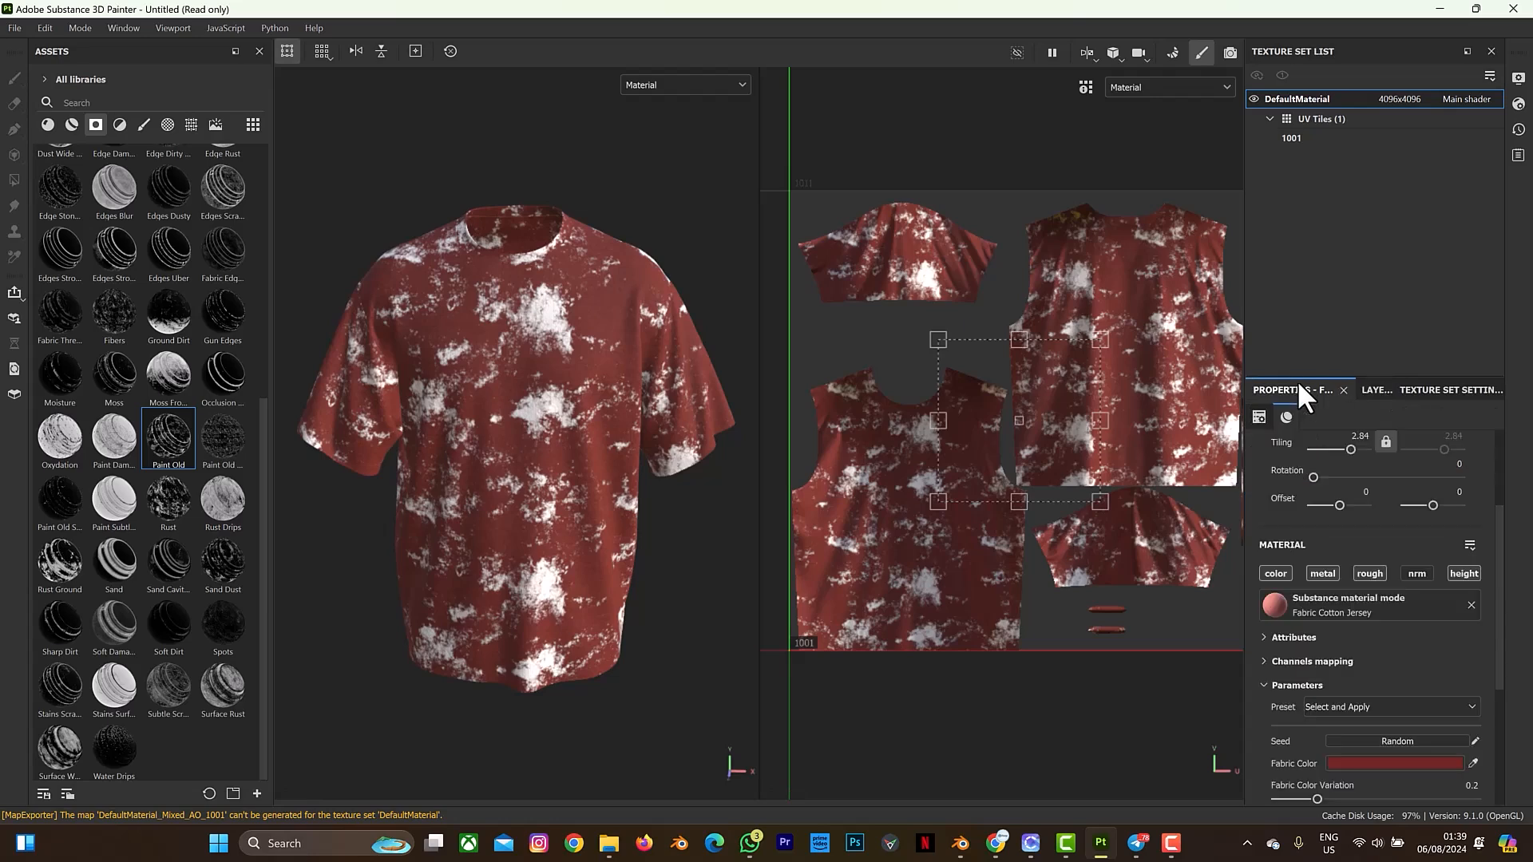
click(1405, 765)
click(1311, 643)
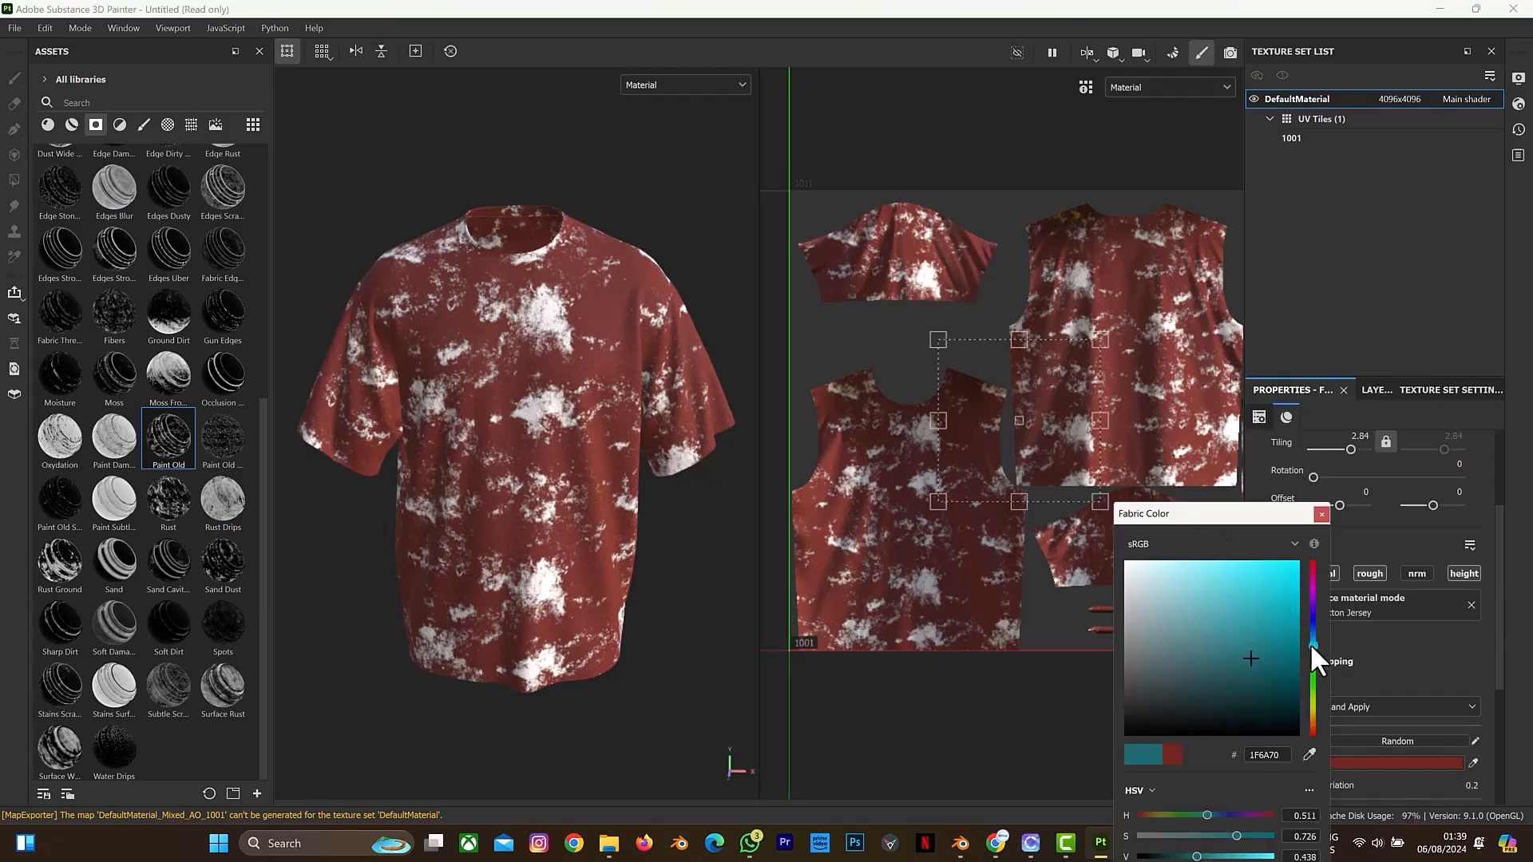
drag(1291, 583, 1295, 579)
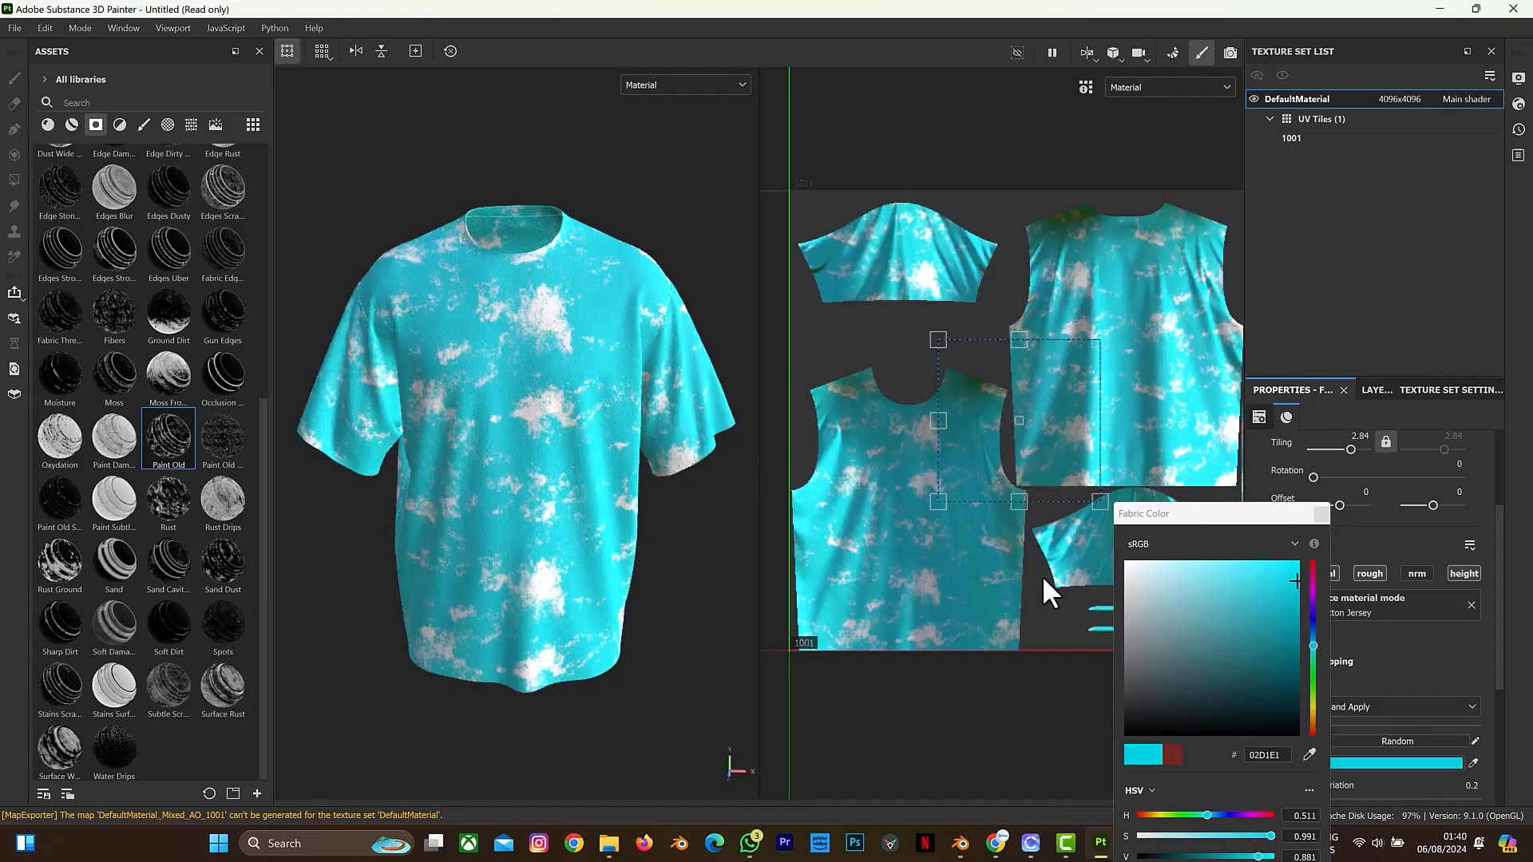
click(1296, 624)
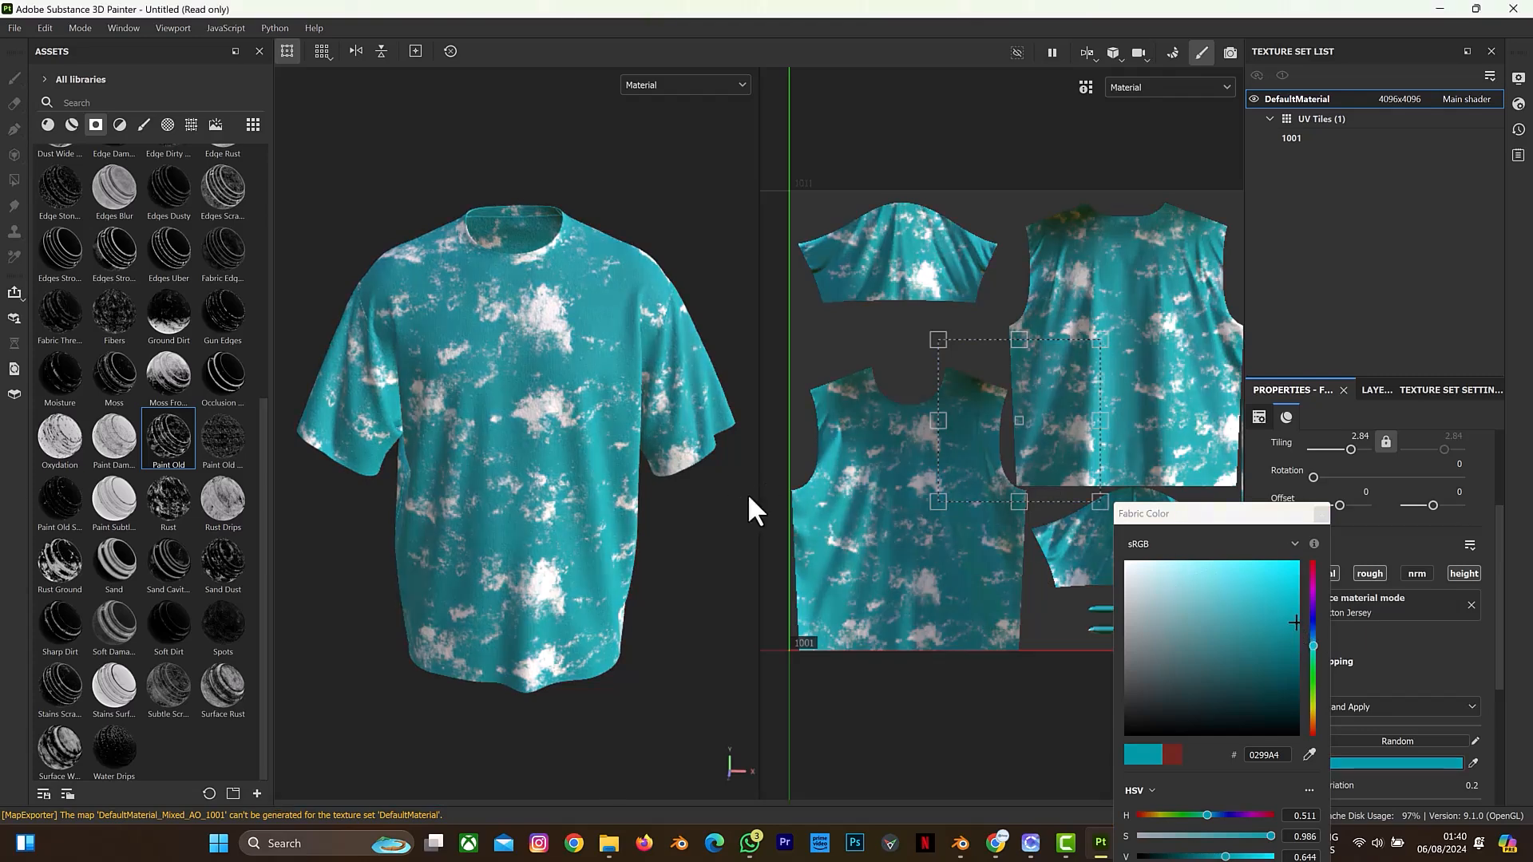
click(1321, 514)
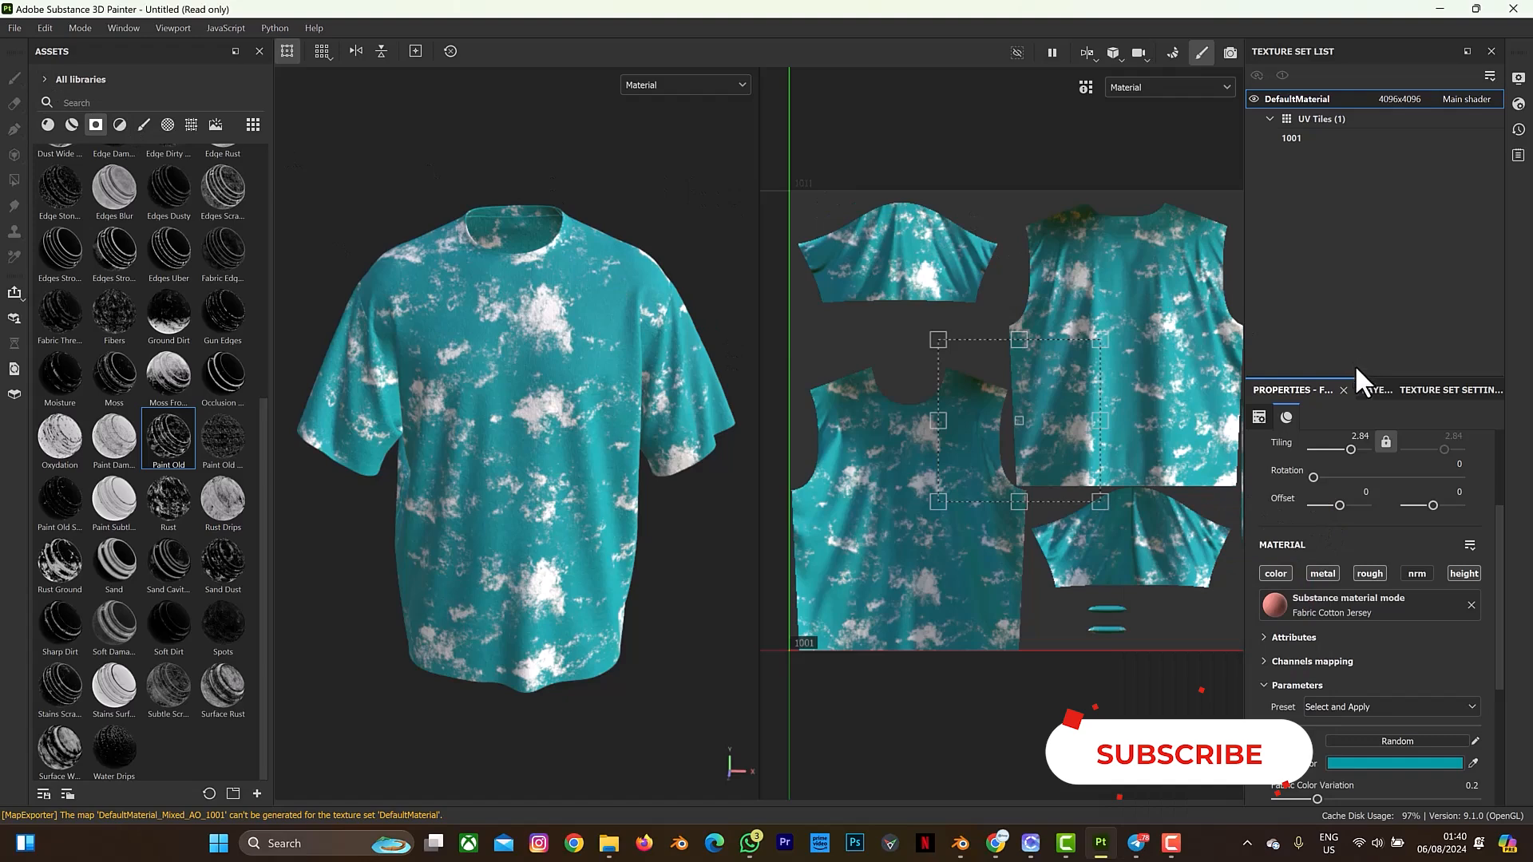
- Start another texture export and create a folder named colour2 inside the export directory
click(1369, 390)
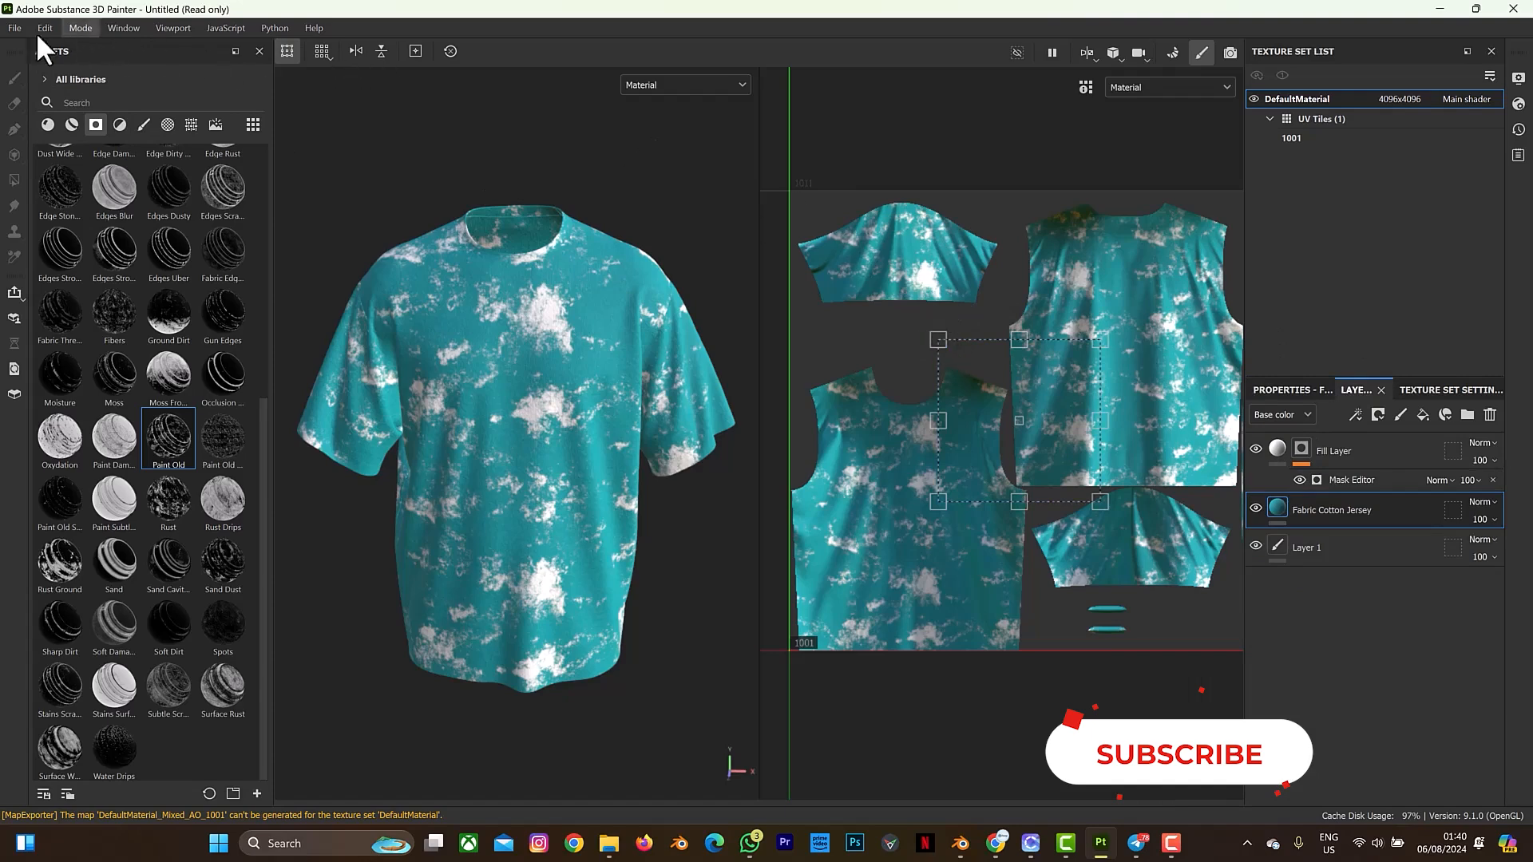
click(15, 28)
click(128, 279)
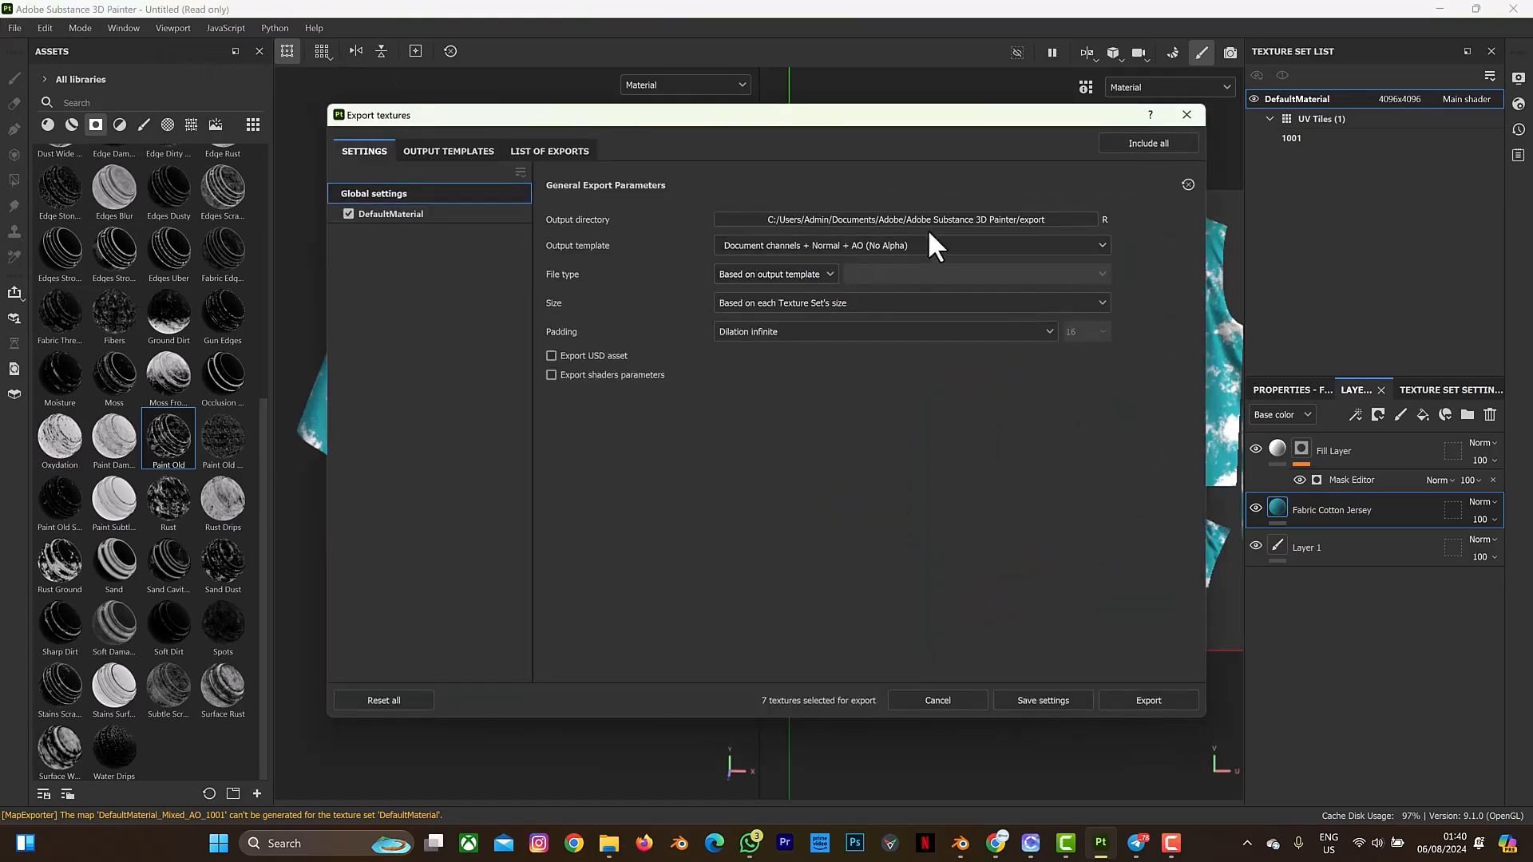
click(1038, 219)
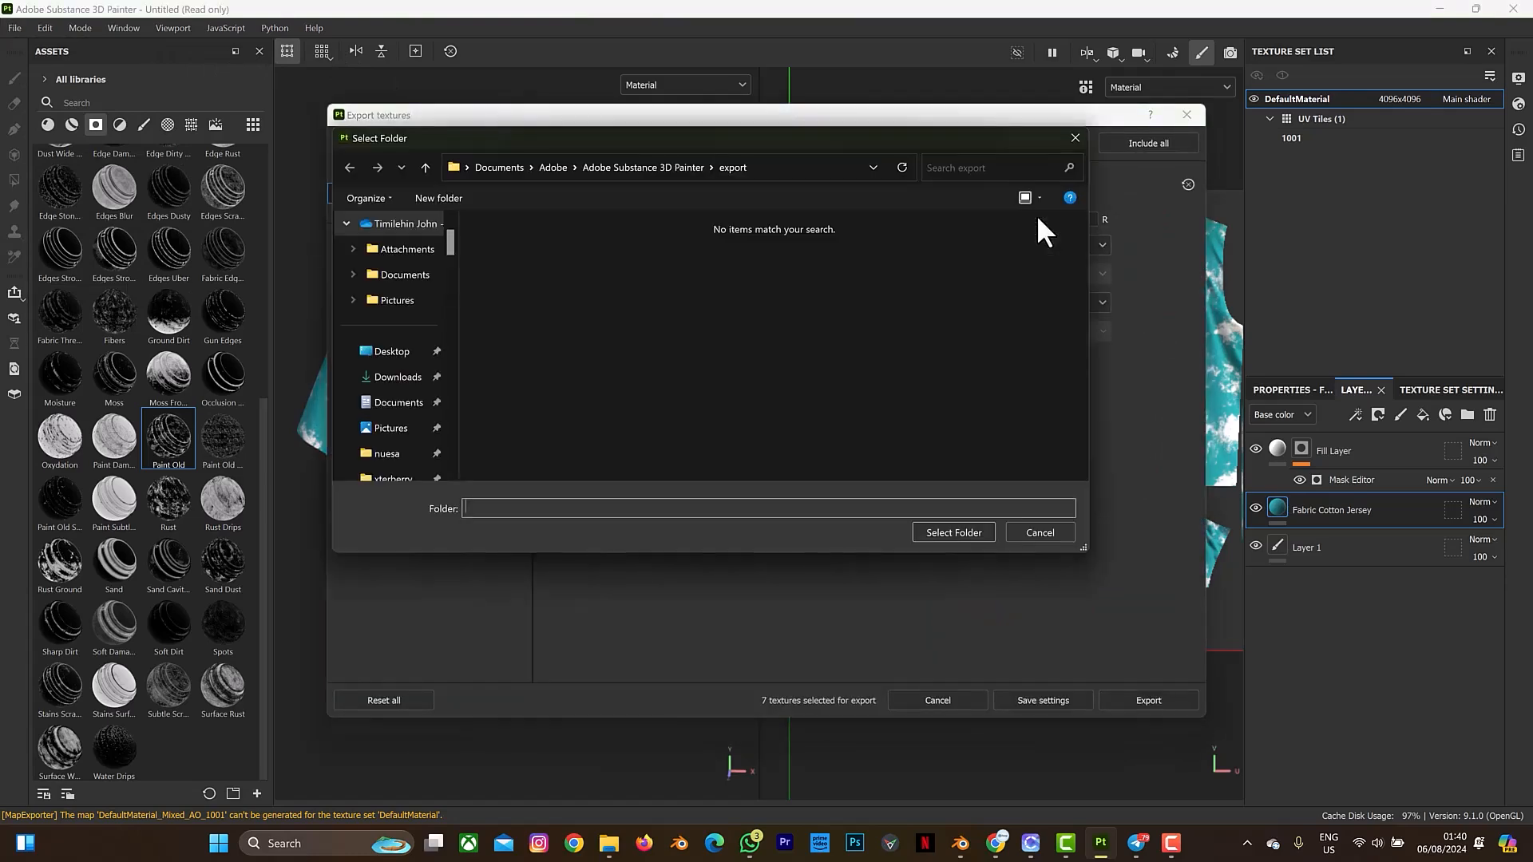
right_click(833, 335)
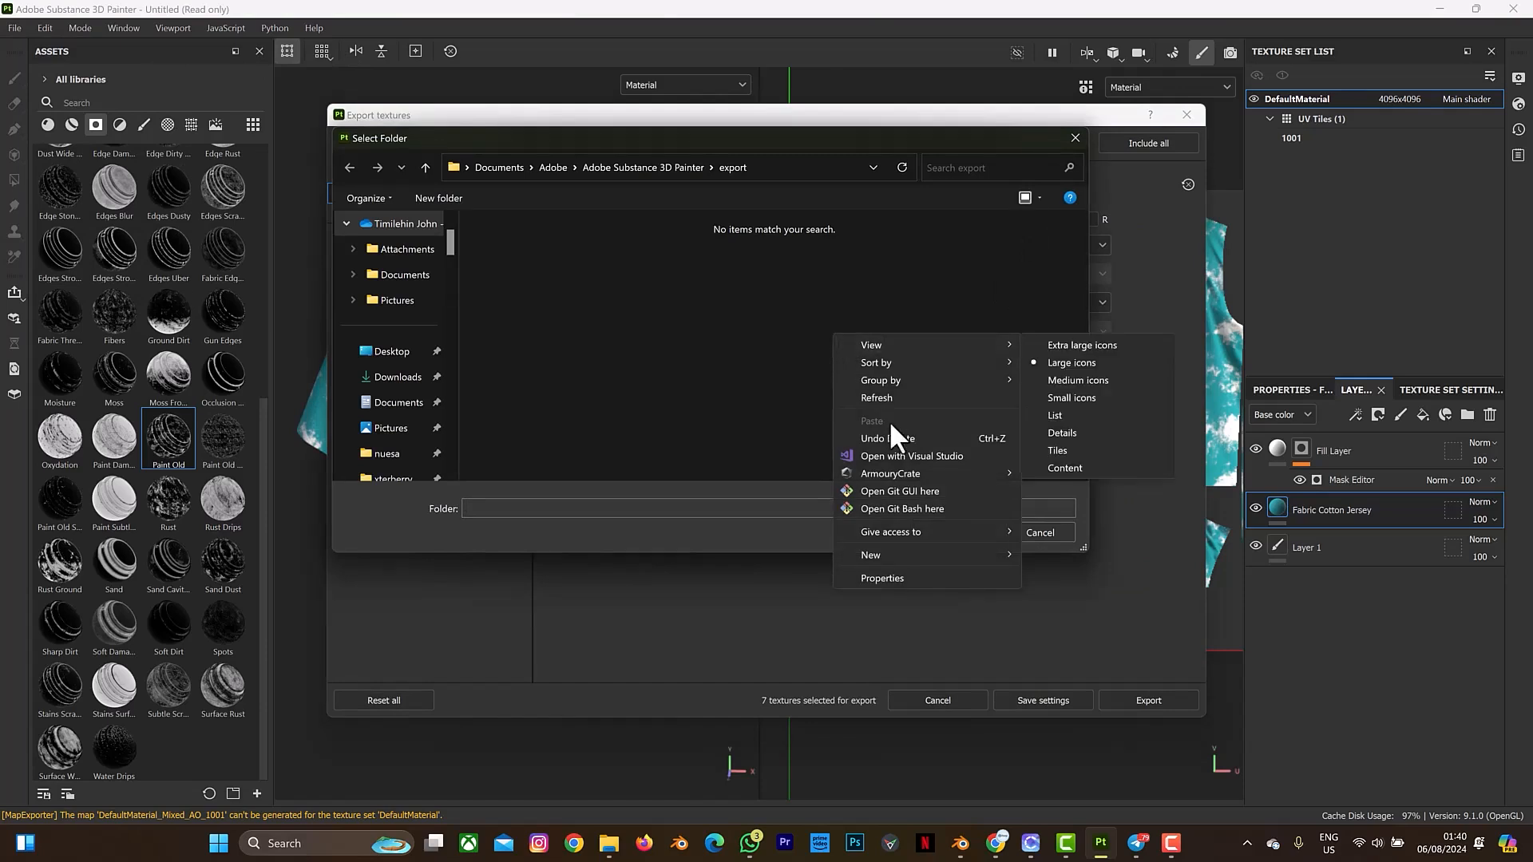
mouse_move(912, 557)
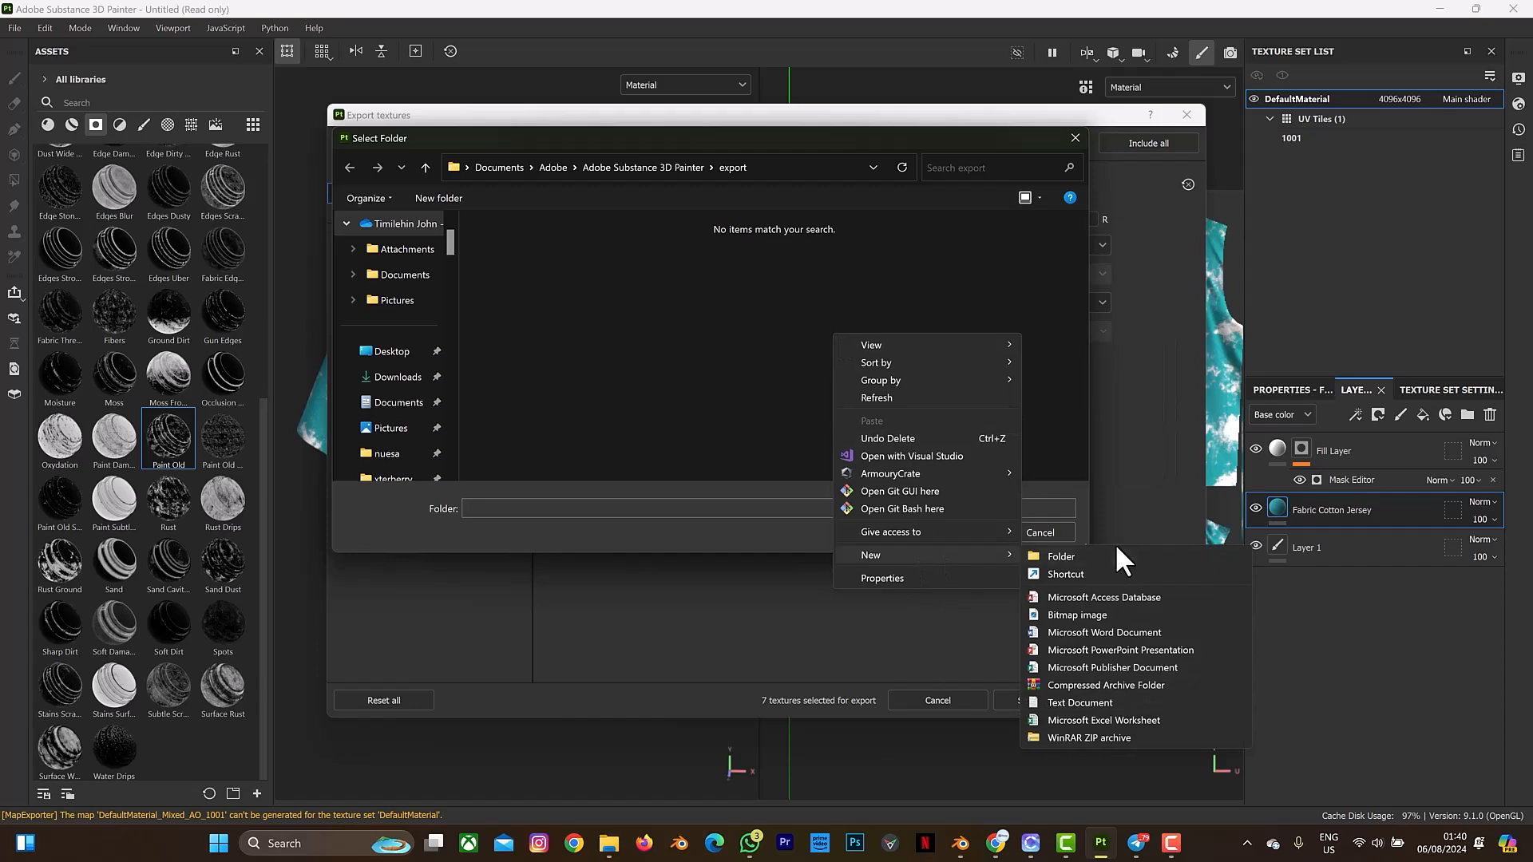
click(1095, 553)
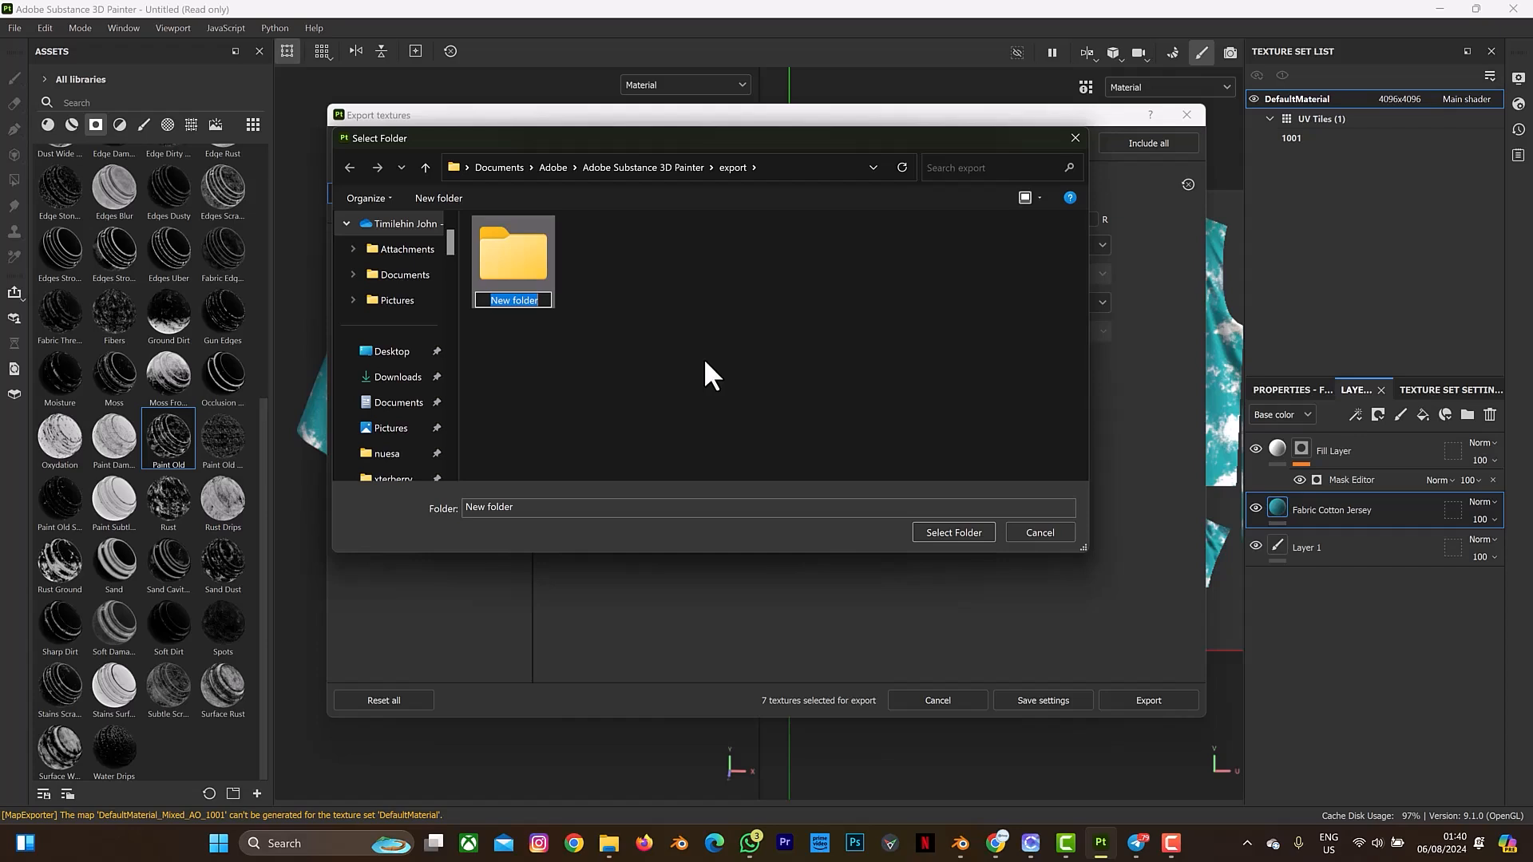
text(clo)
key(BackSpace)
key(BackSpace)
text(olur)
key(BackSpace)
key(BackSpace)
text(our2)
- Choose the colour2 folder as output directory and export the teal T-shirt's textures
click(510, 261)
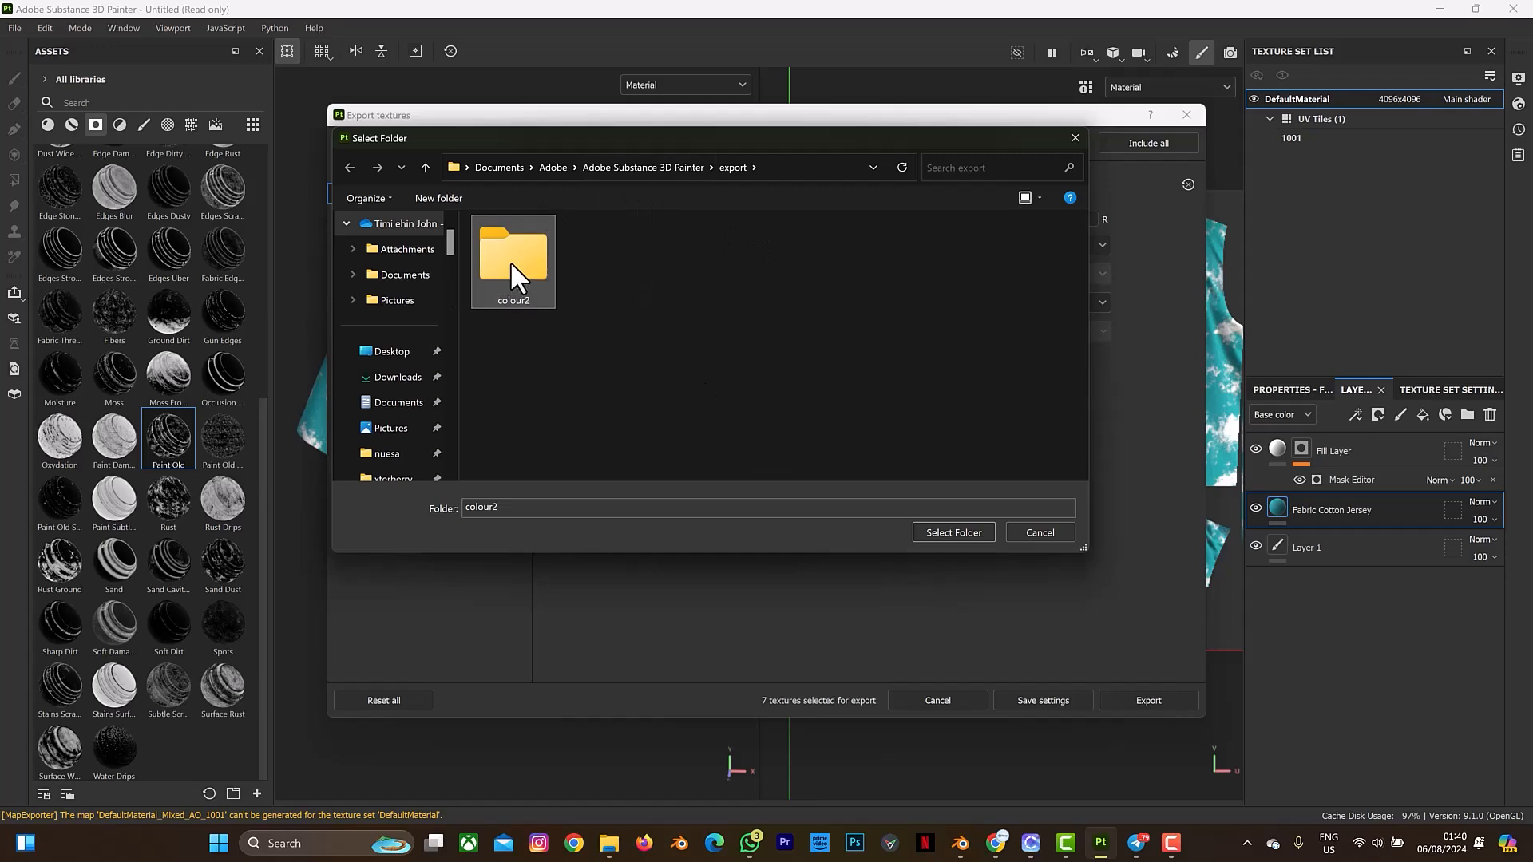
double_click(510, 261)
click(980, 532)
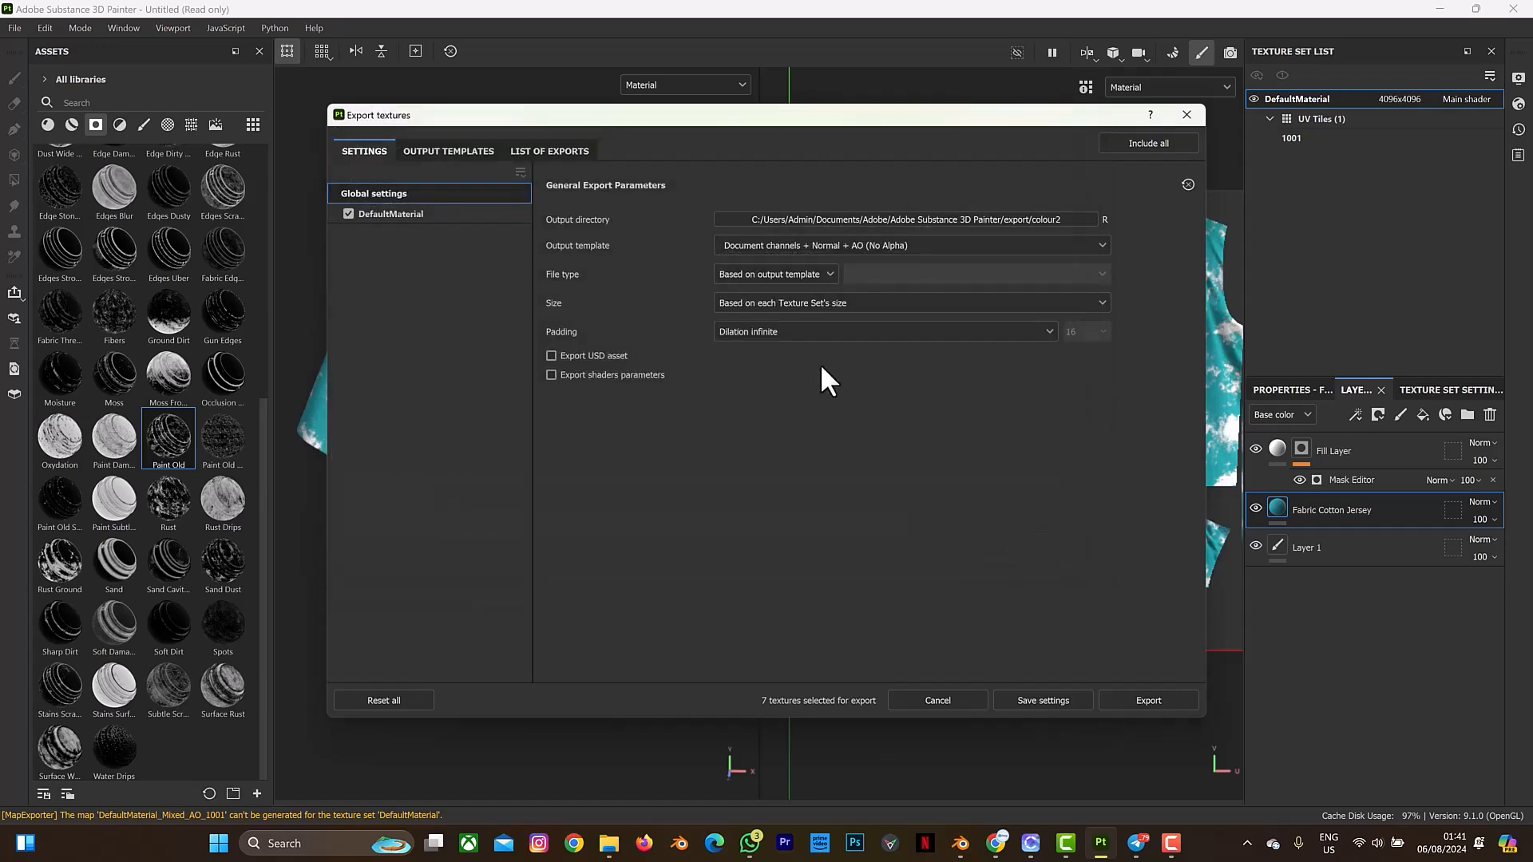
click(1124, 699)
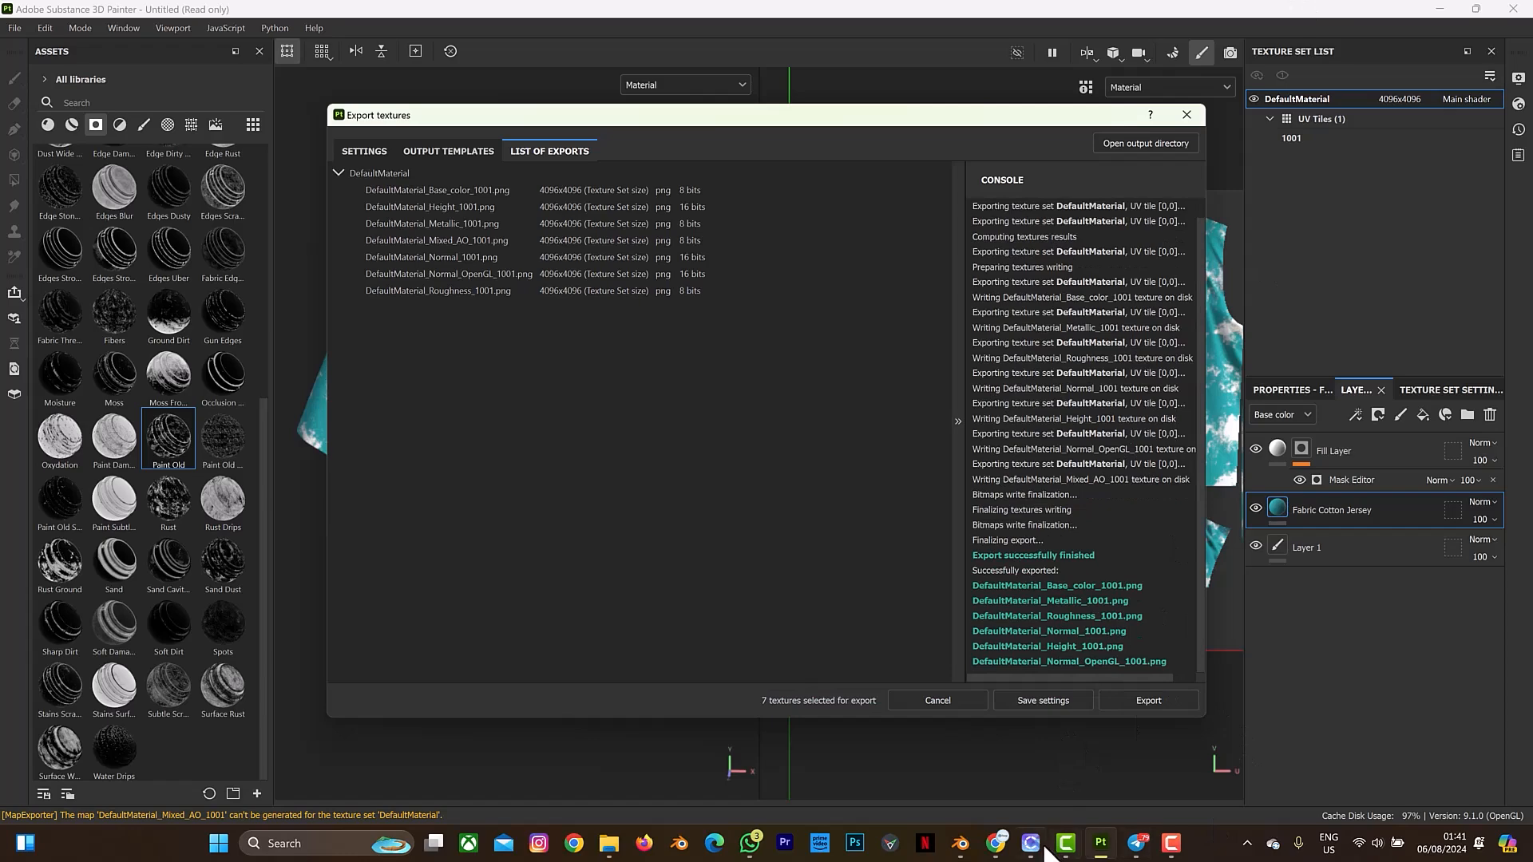
- Switch to Blender and import the T-shirt Alembic file Thsirt.abc into the ACID WASH scene
click(961, 843)
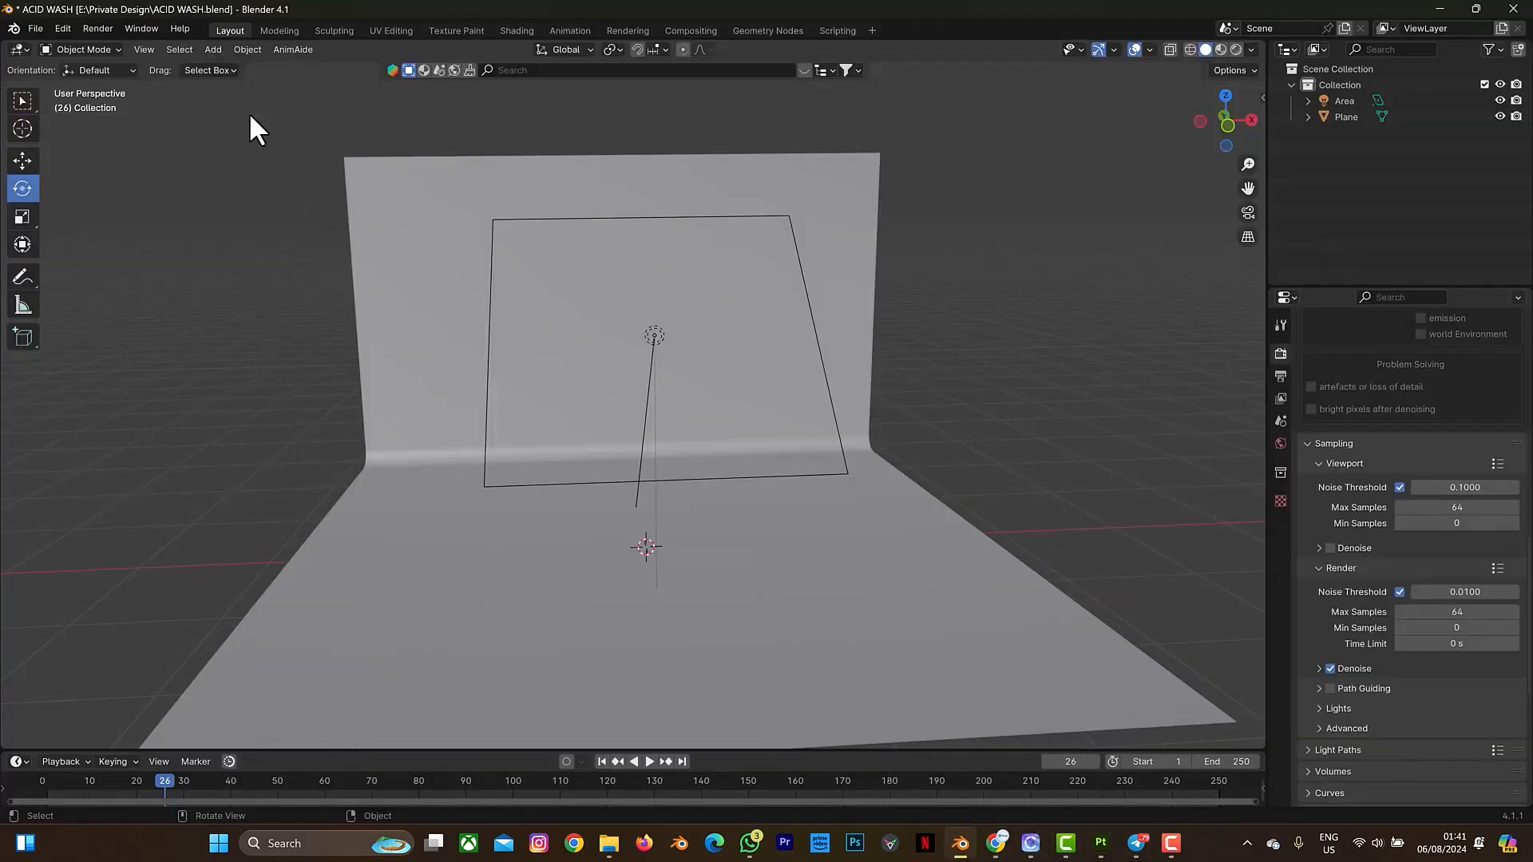
click(30, 30)
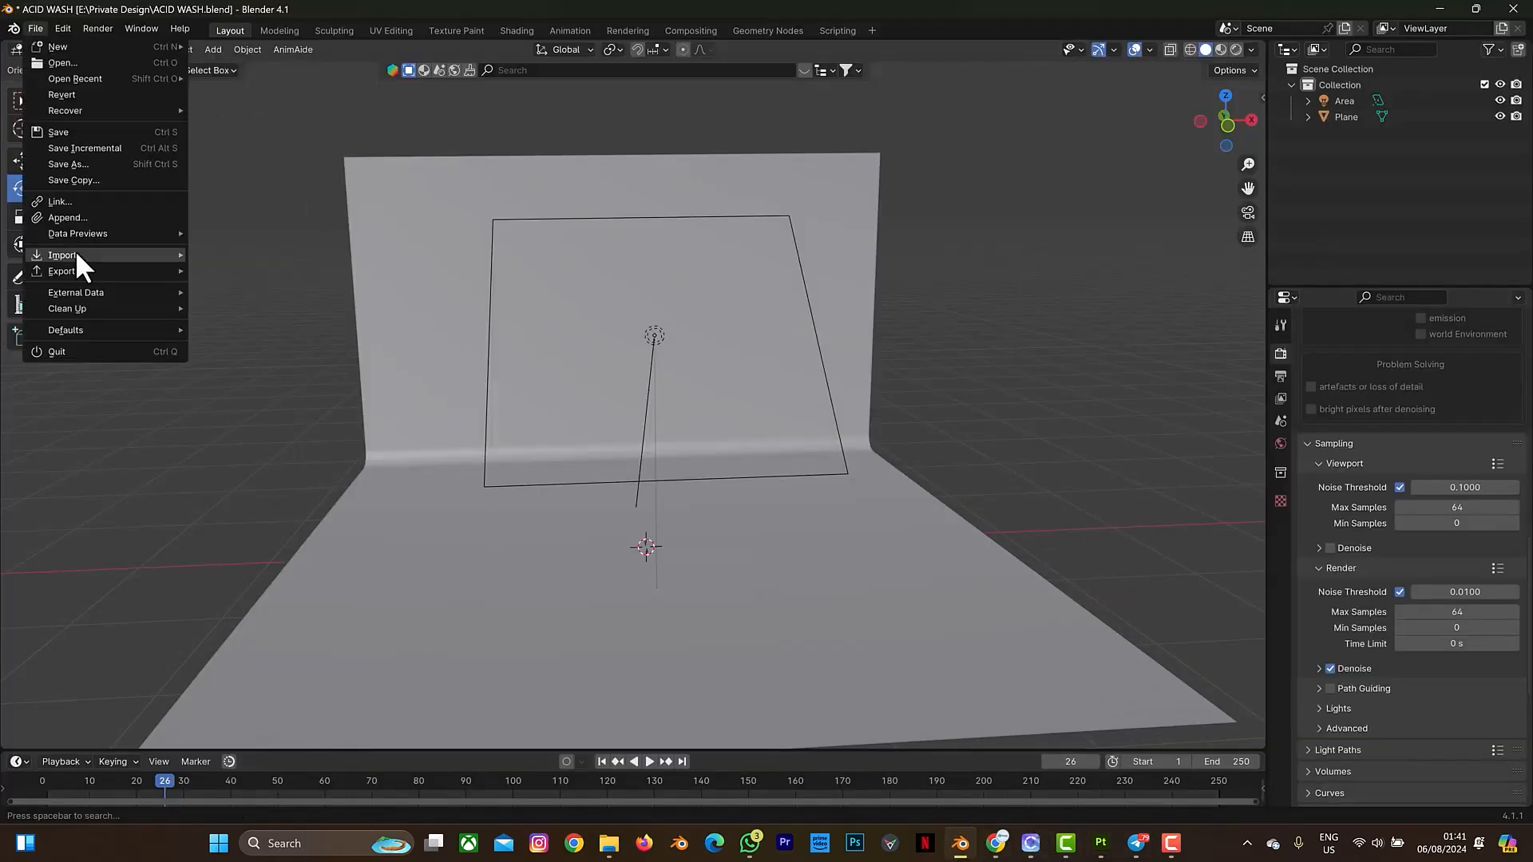
mouse_move(75, 250)
click(254, 270)
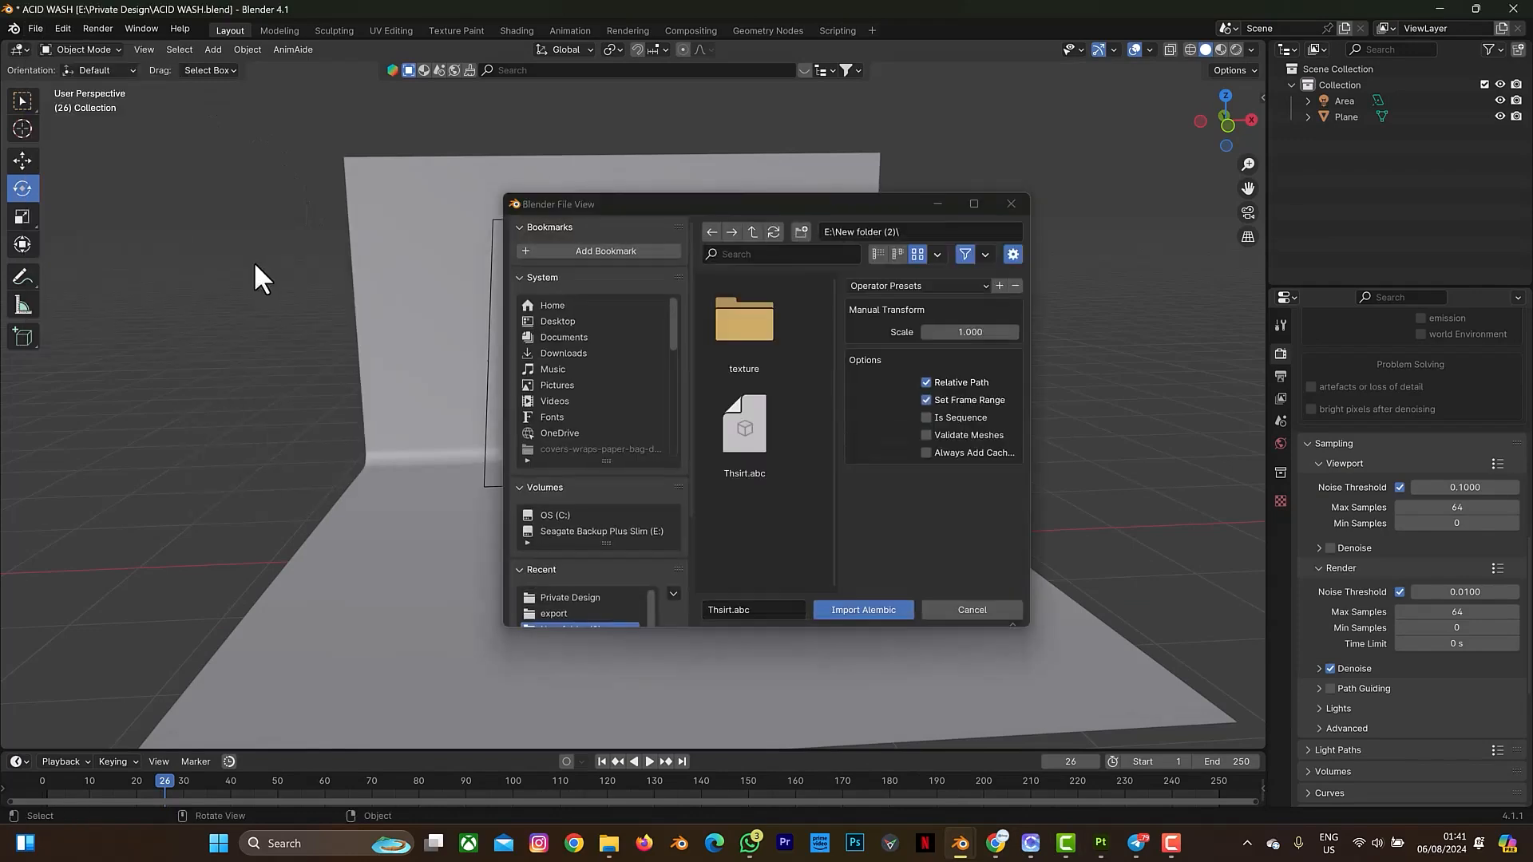
click(749, 450)
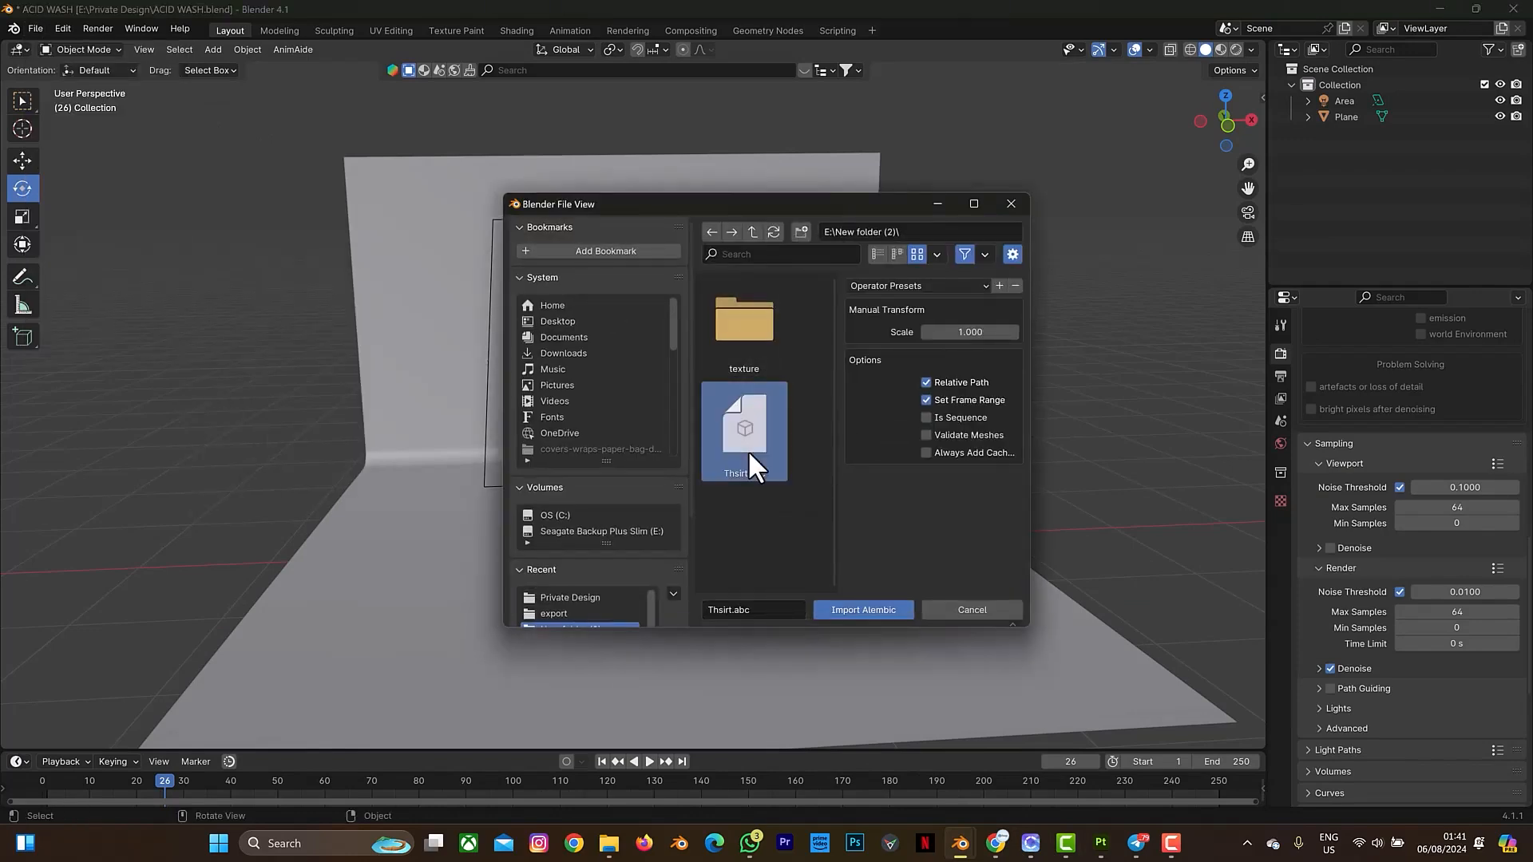
click(865, 610)
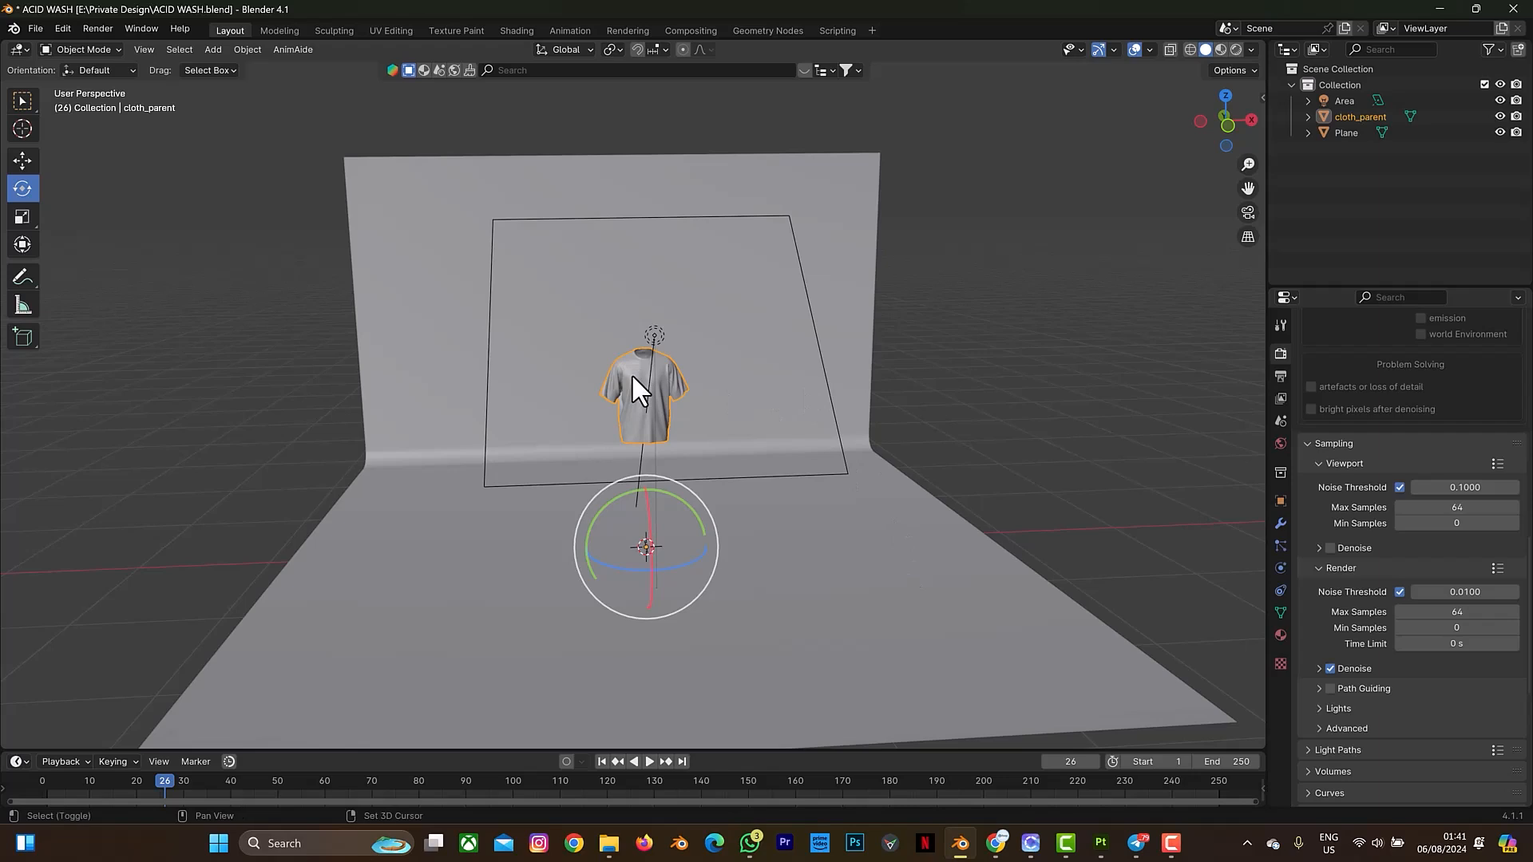
- Duplicate the imported T-shirt and place the copy about 0.78 m away along the global X axis
key(shift+d)
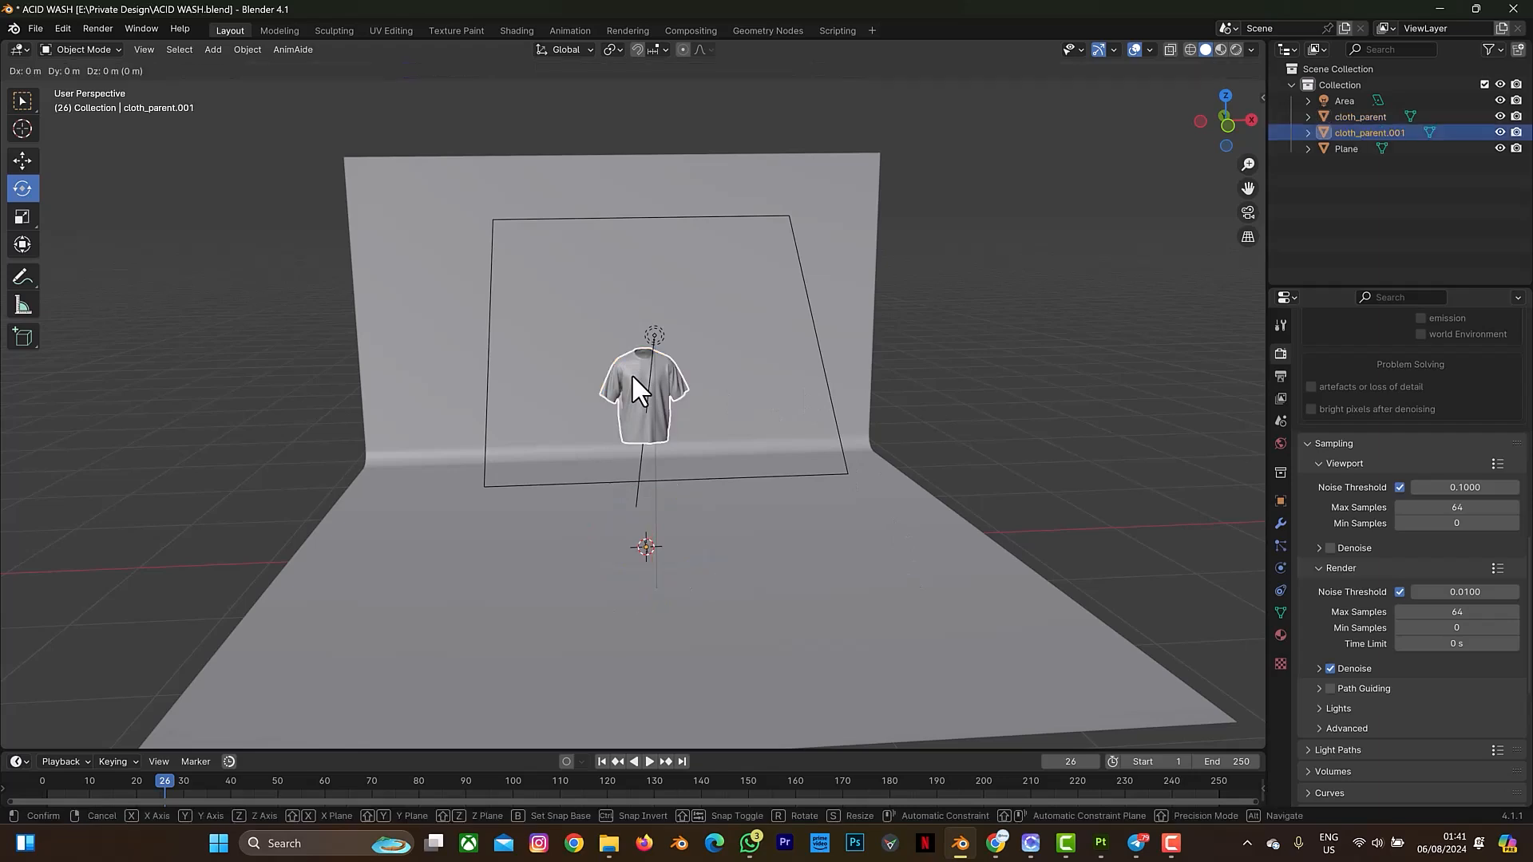
key(x)
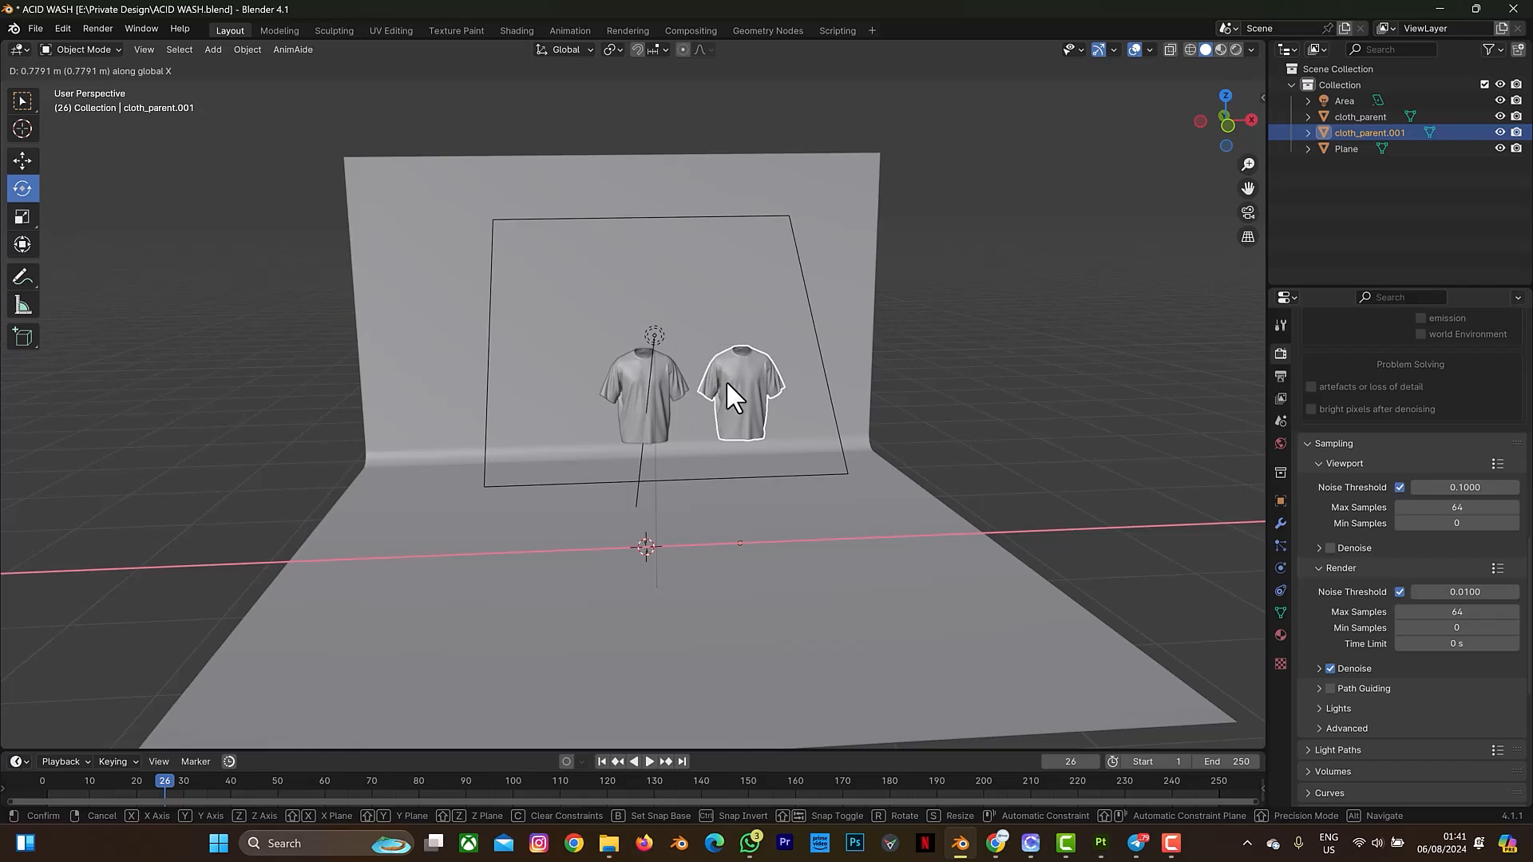
click(717, 378)
- Select the original T-shirt and show it from the front in the Shading workspace with Material Preview shading
click(660, 379)
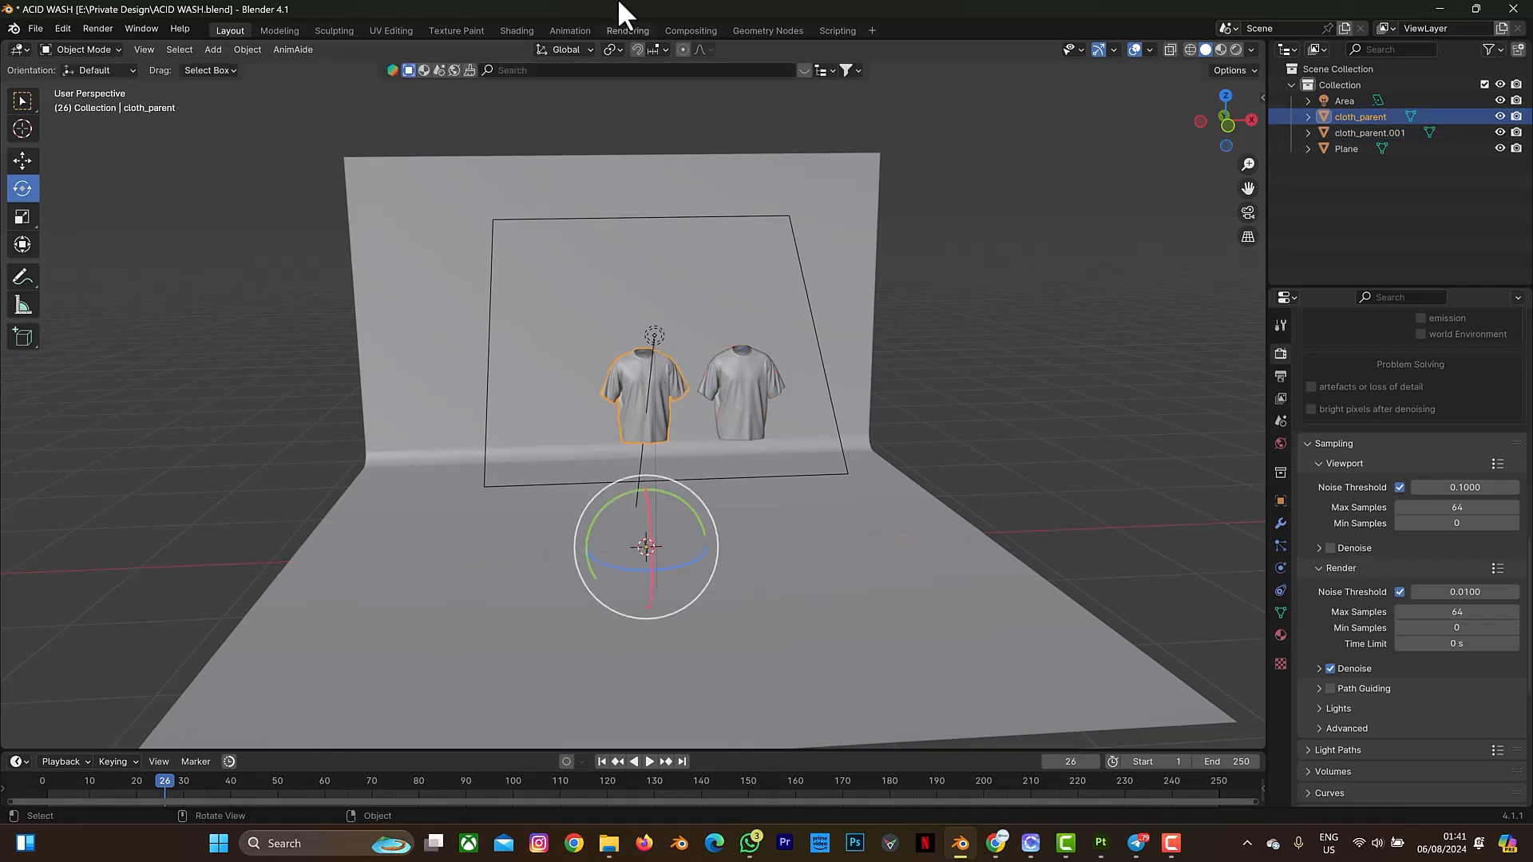
click(560, 30)
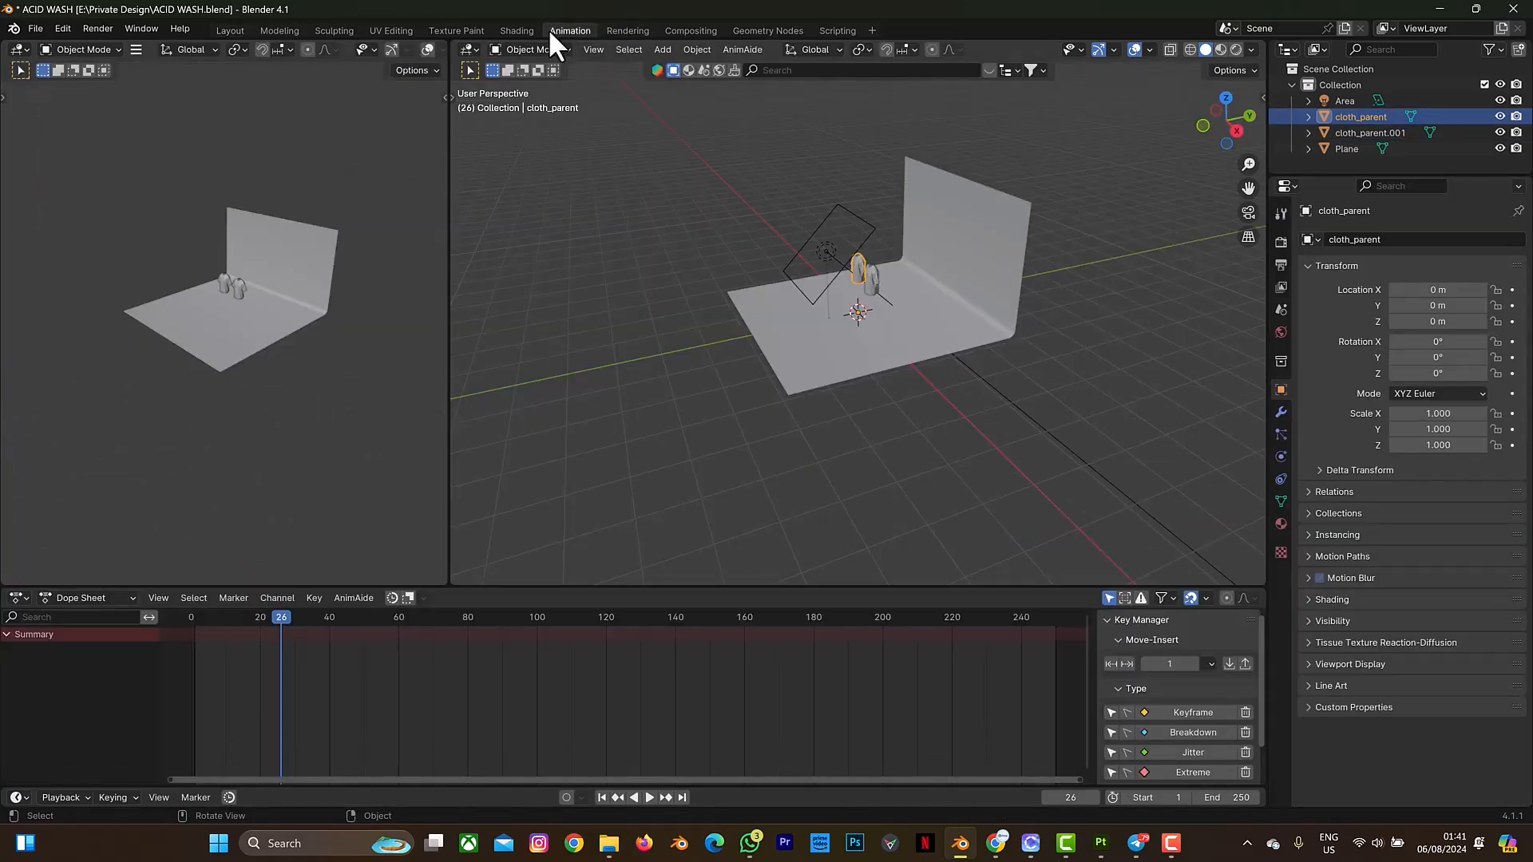
click(517, 30)
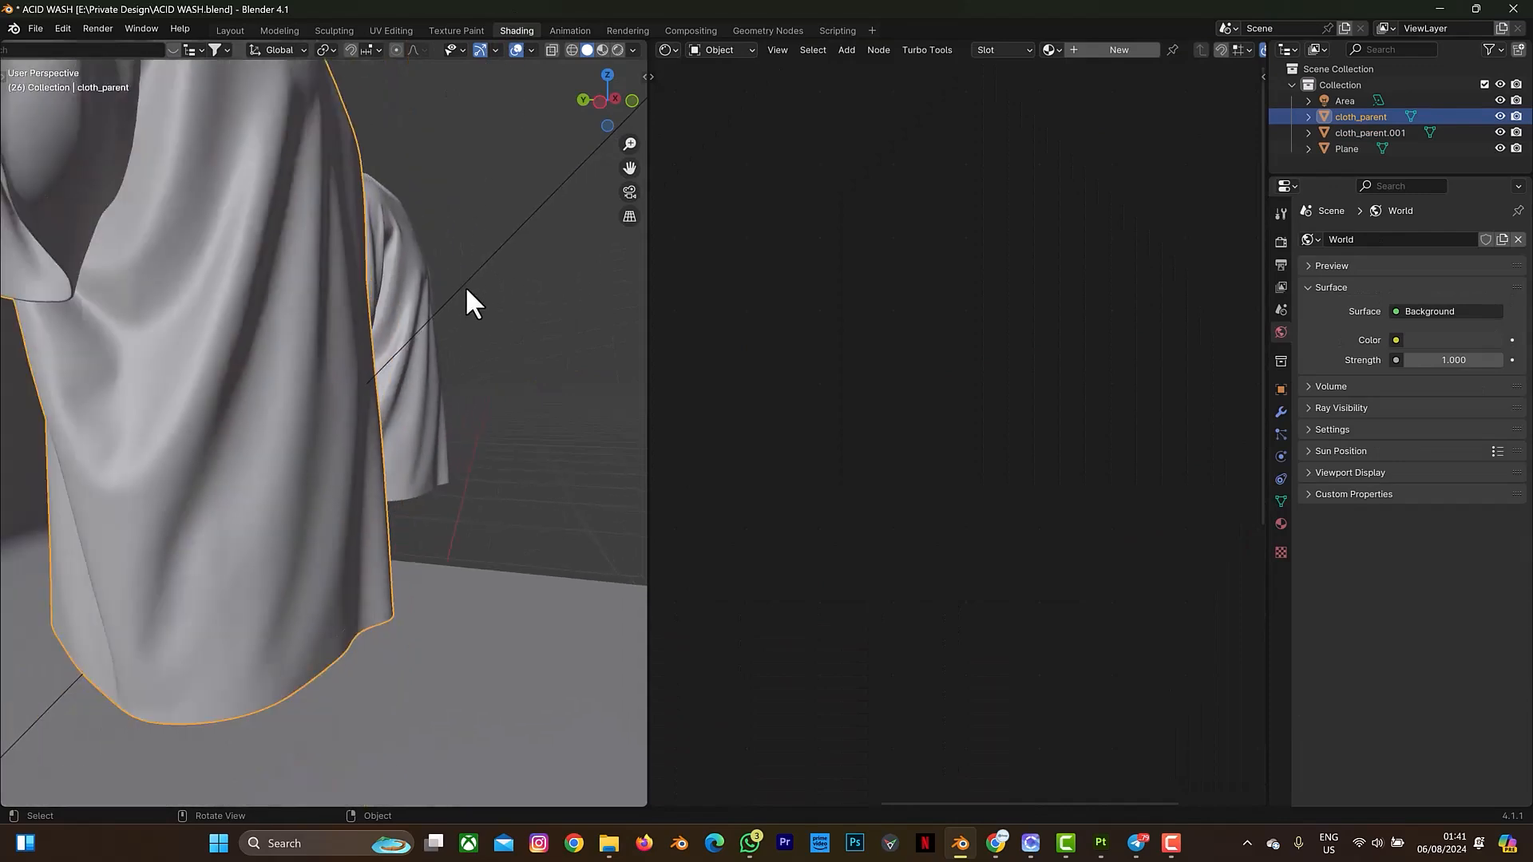
scroll(463, 292, up, 4)
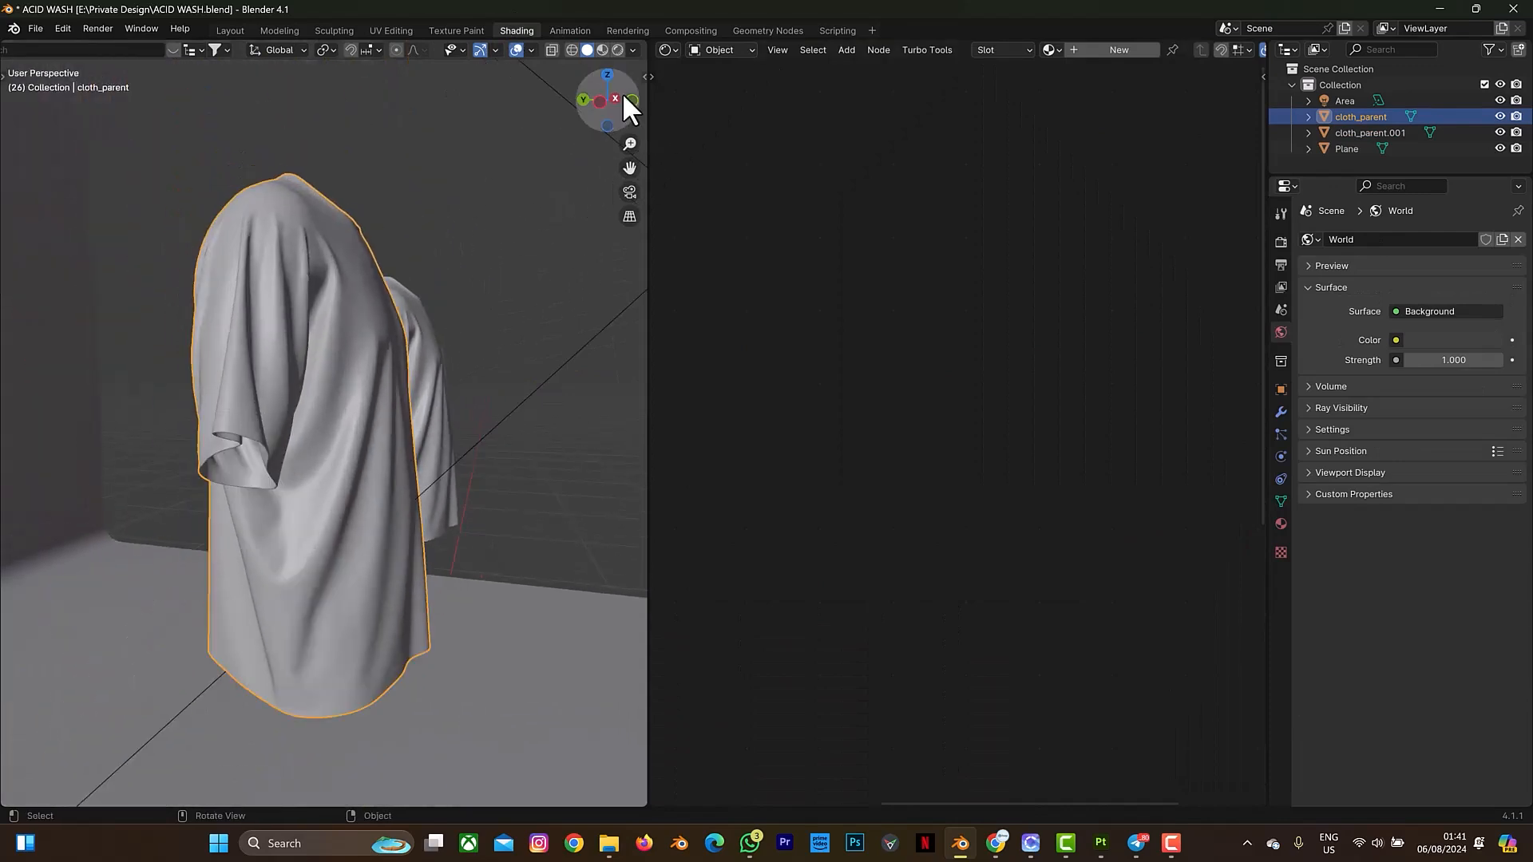
drag(621, 92, 718, 76)
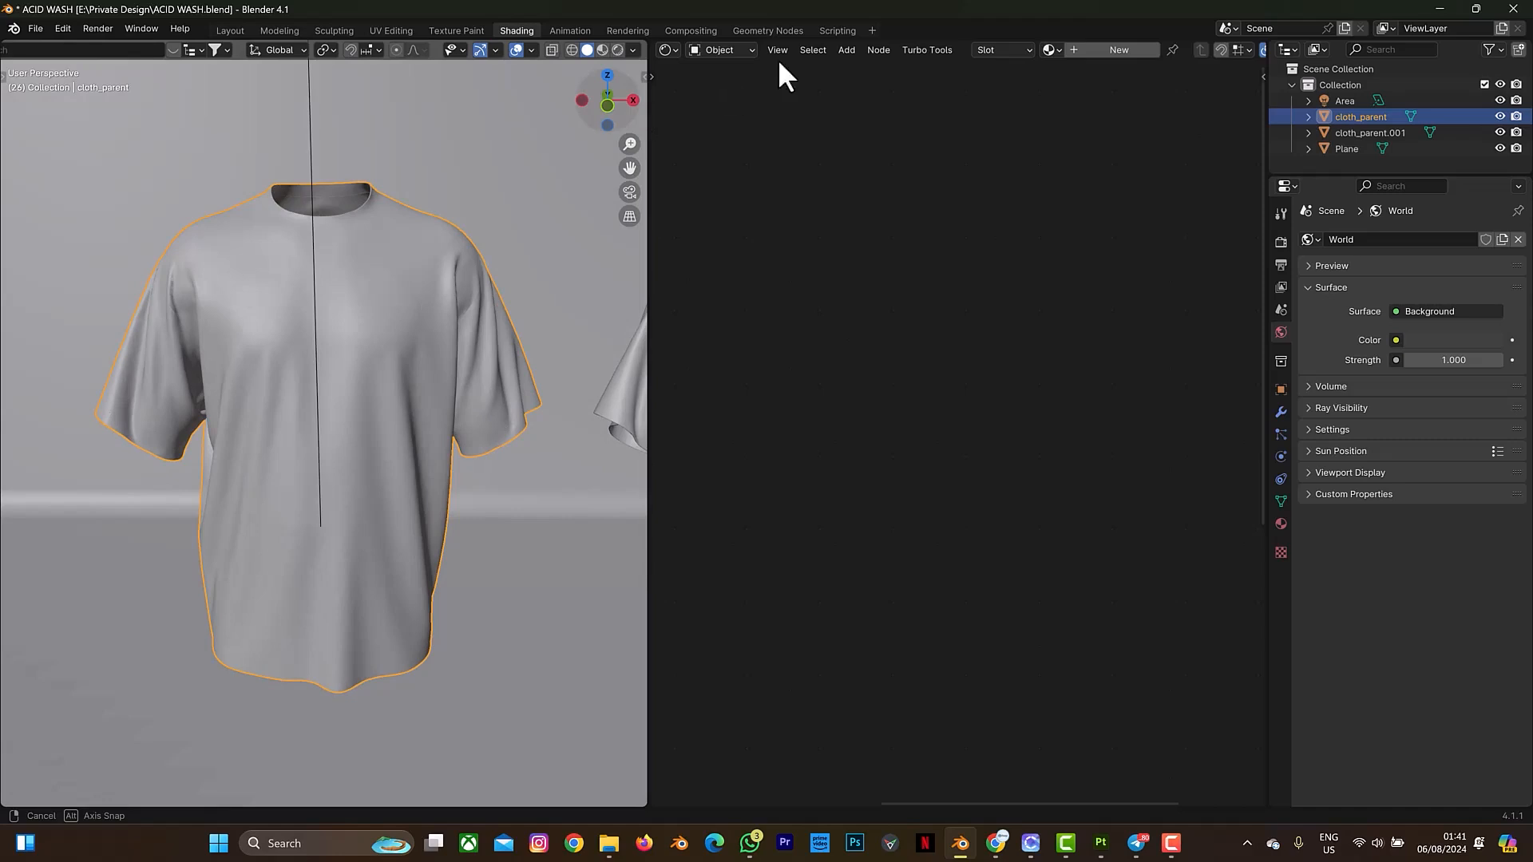
click(603, 48)
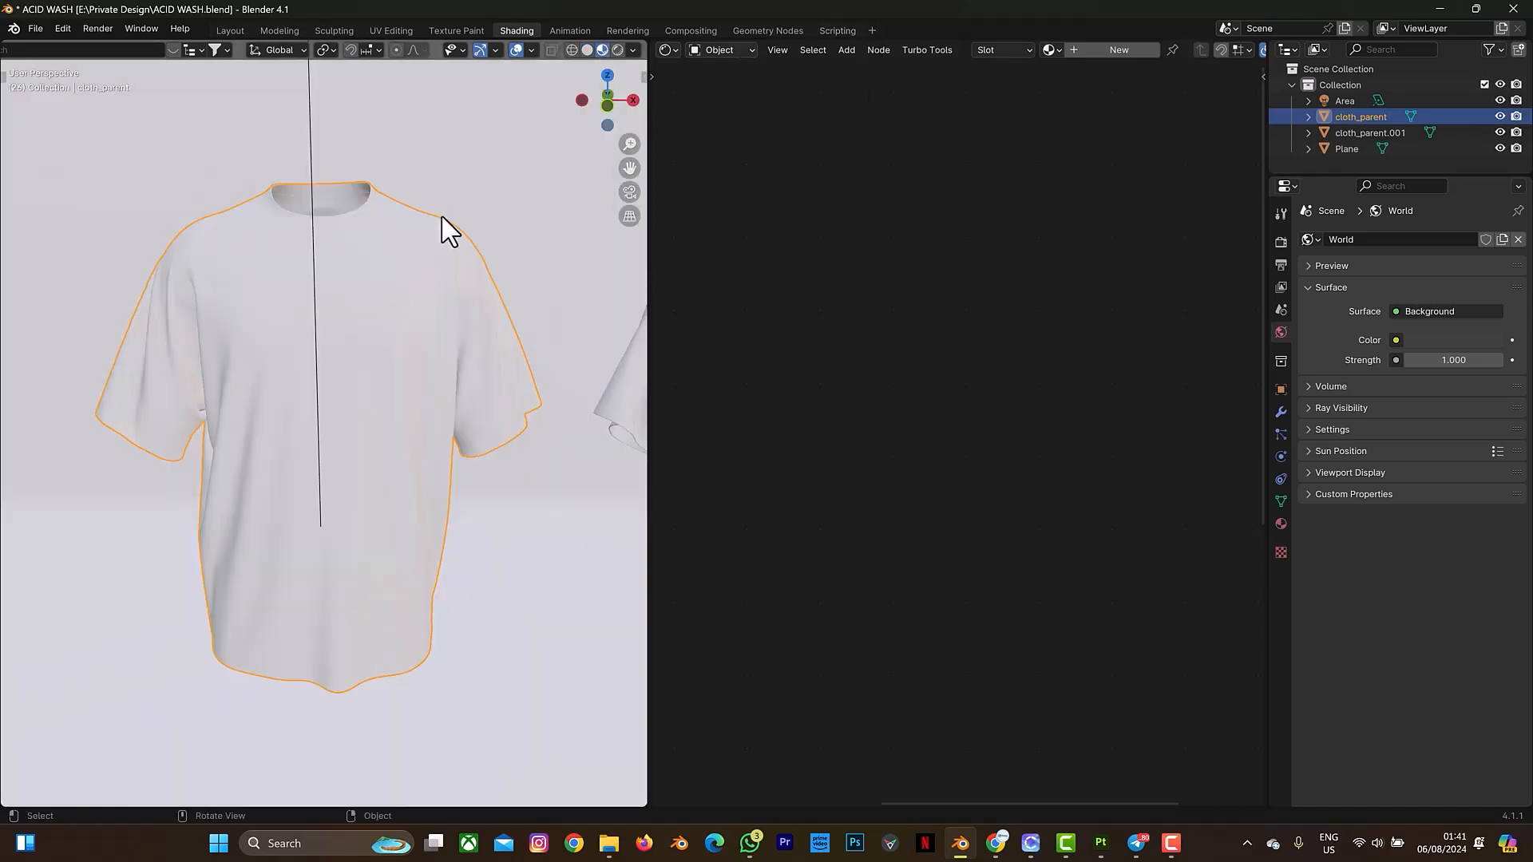
- Create a new material on the original T-shirt and load all six red DefaultMaterial textures from the export folder with Principled Texture Setup
click(1119, 50)
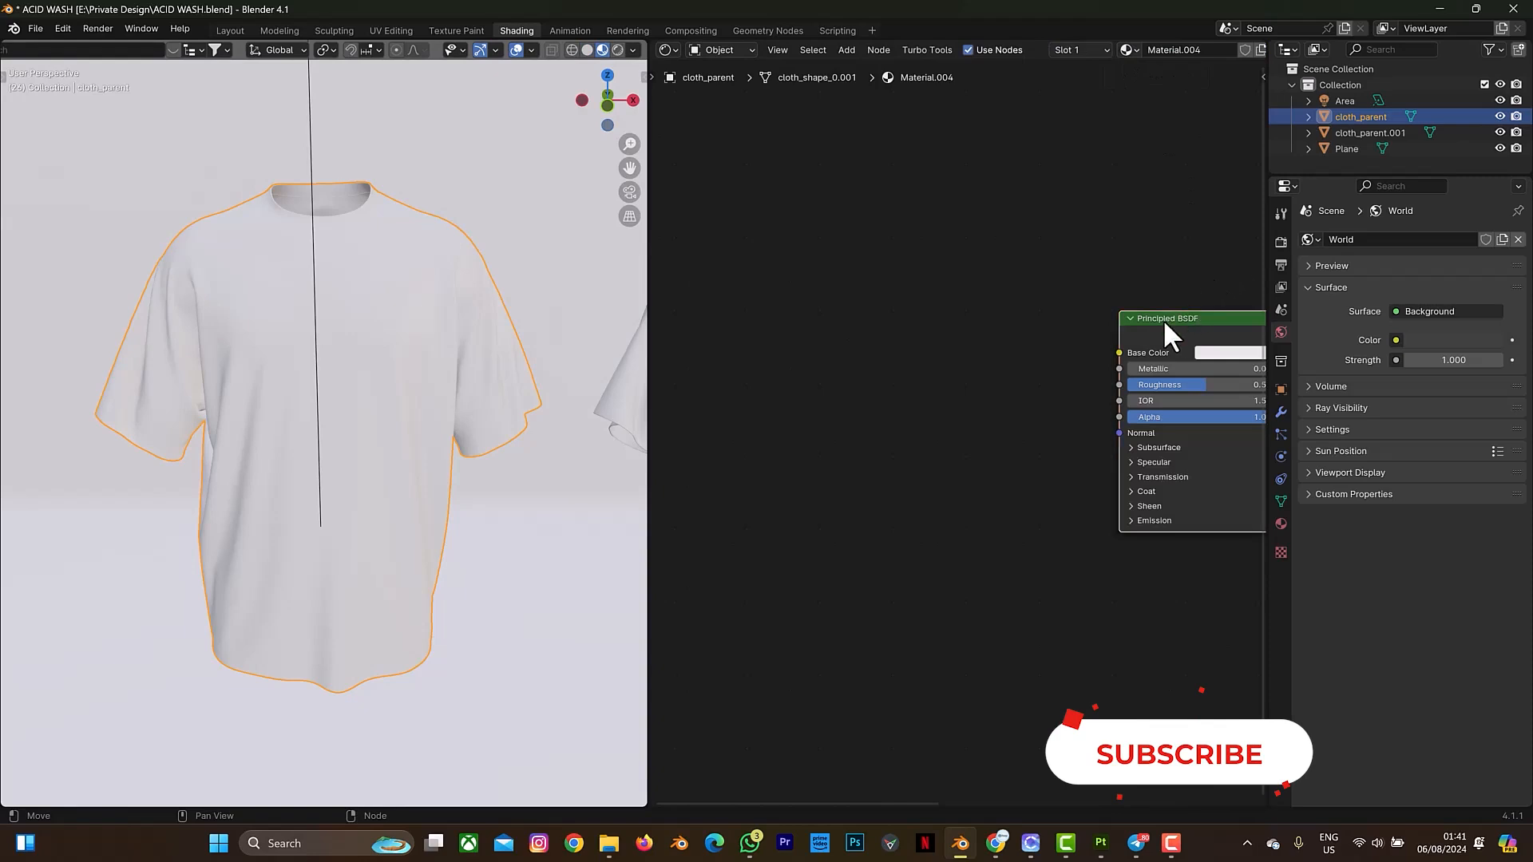
drag(1162, 319, 1092, 307)
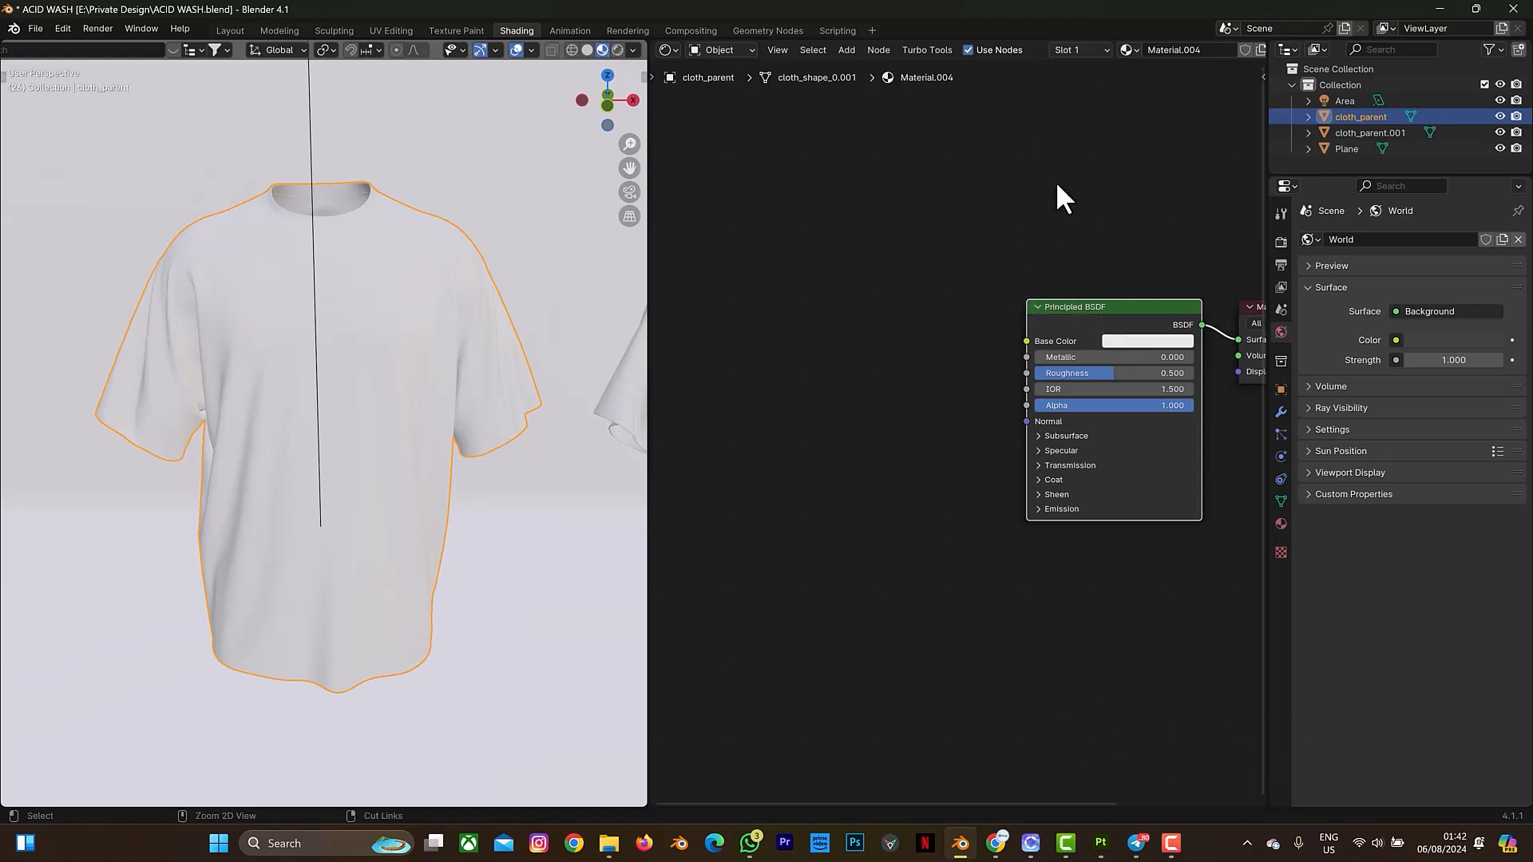
key(ctrl+shift+t)
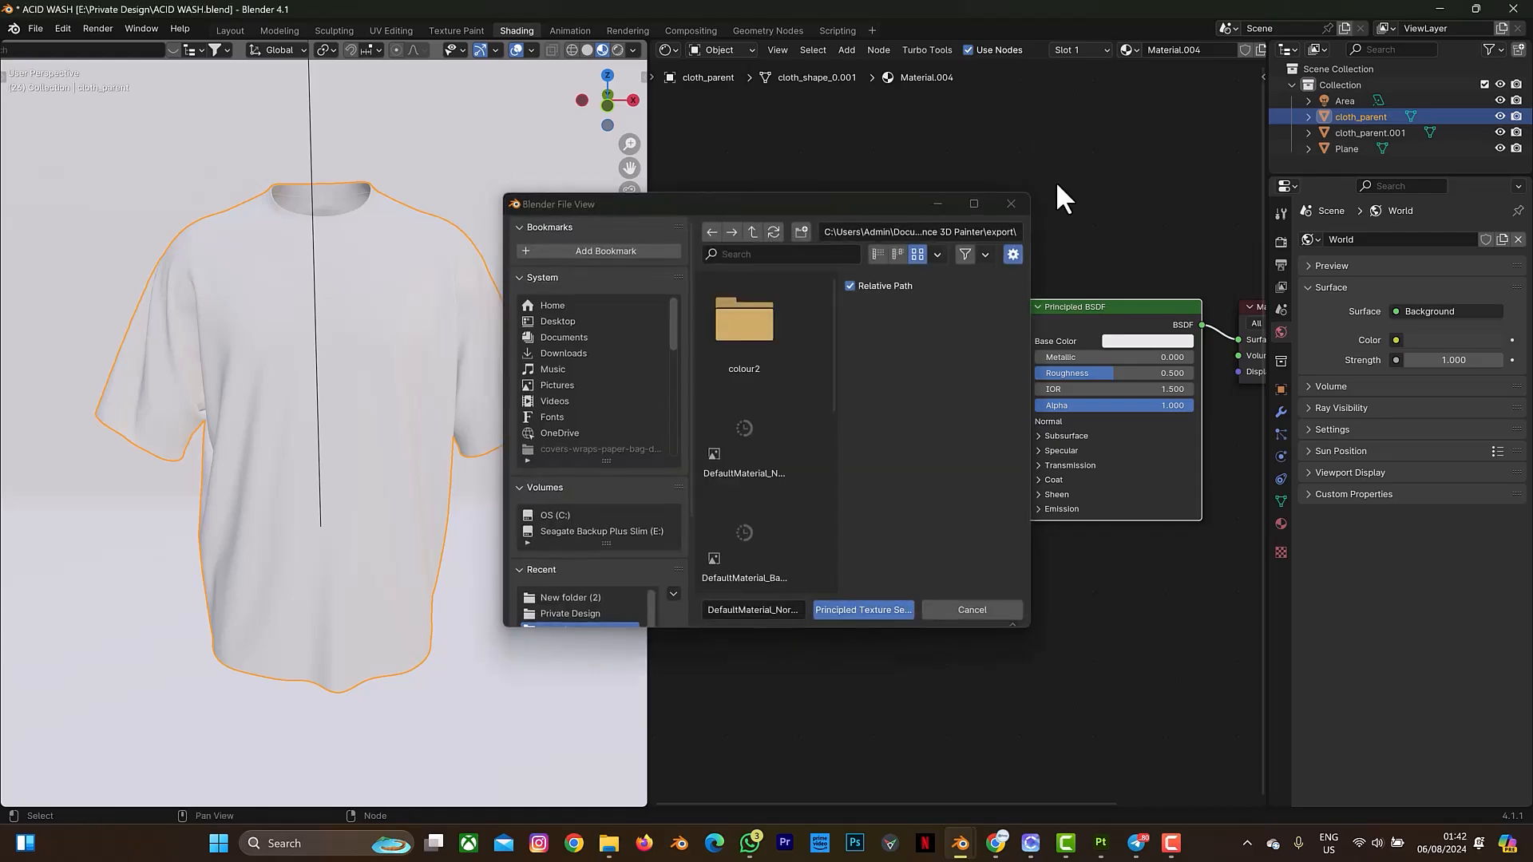
click(975, 201)
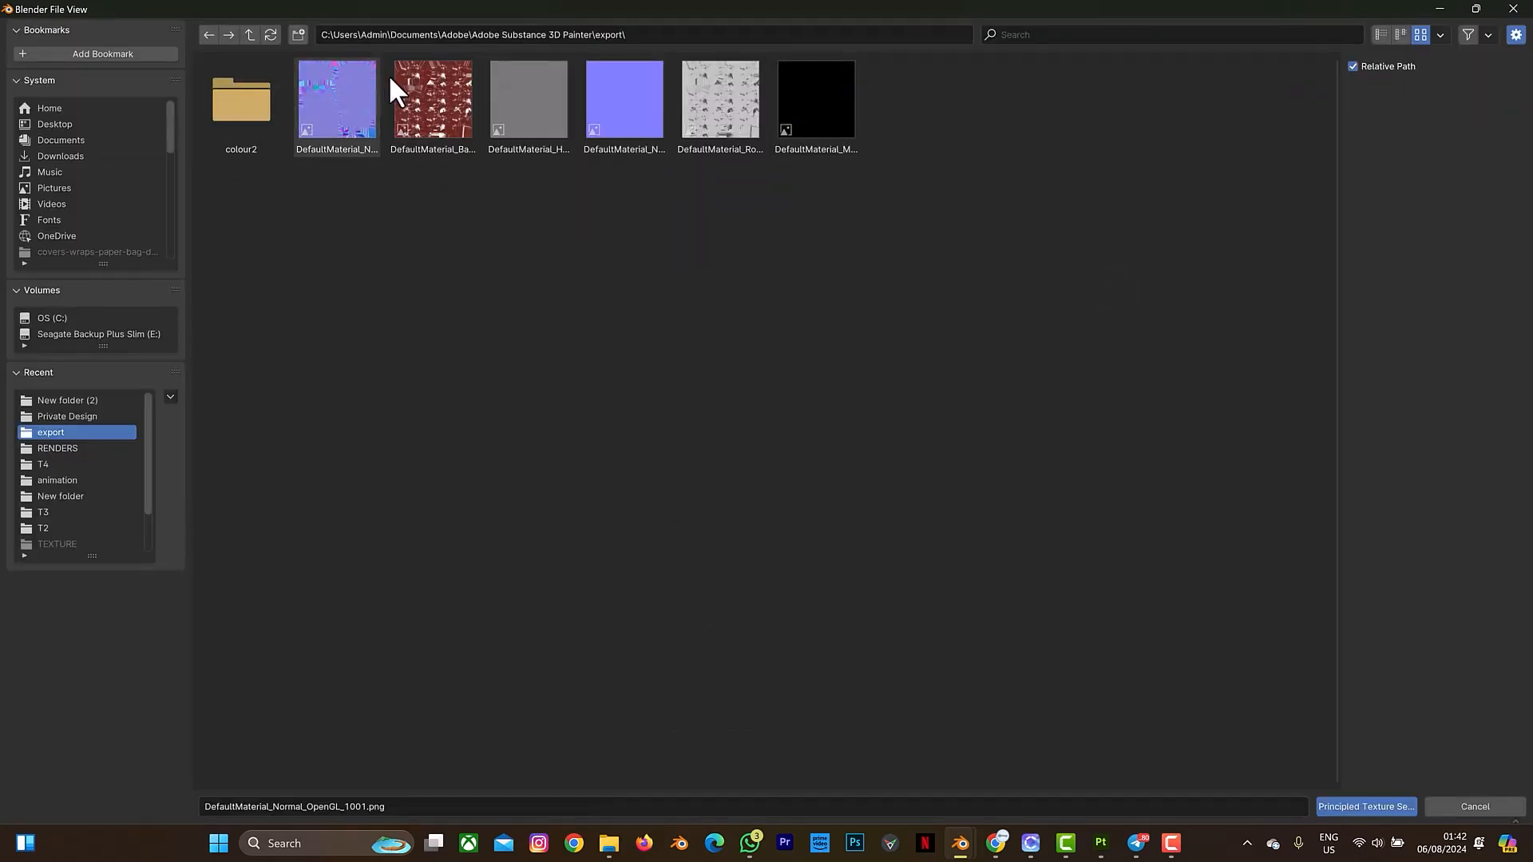
click(337, 80)
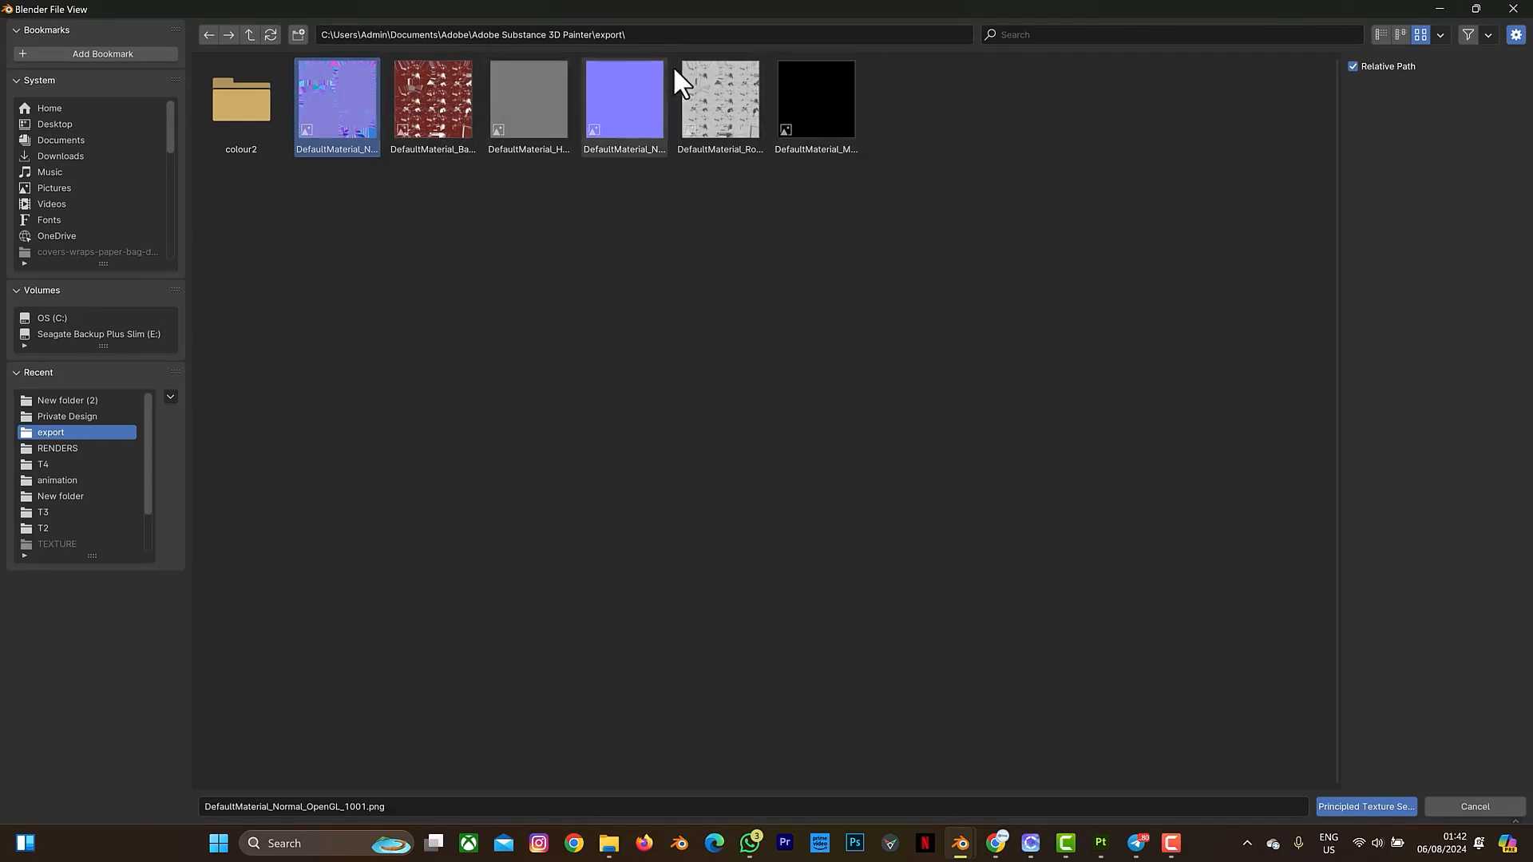
shift+click(798, 84)
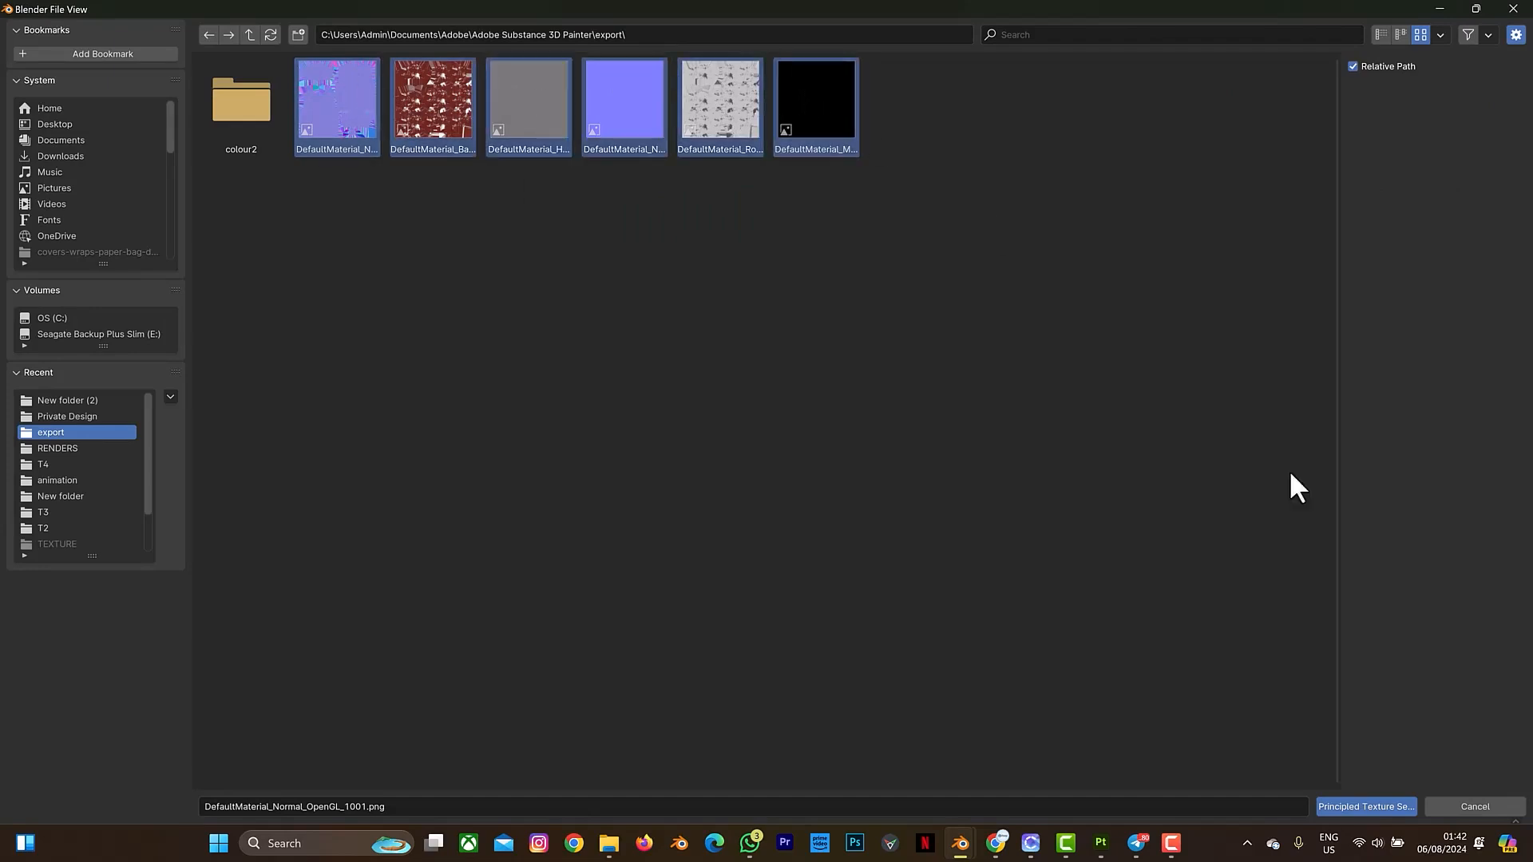
click(1387, 807)
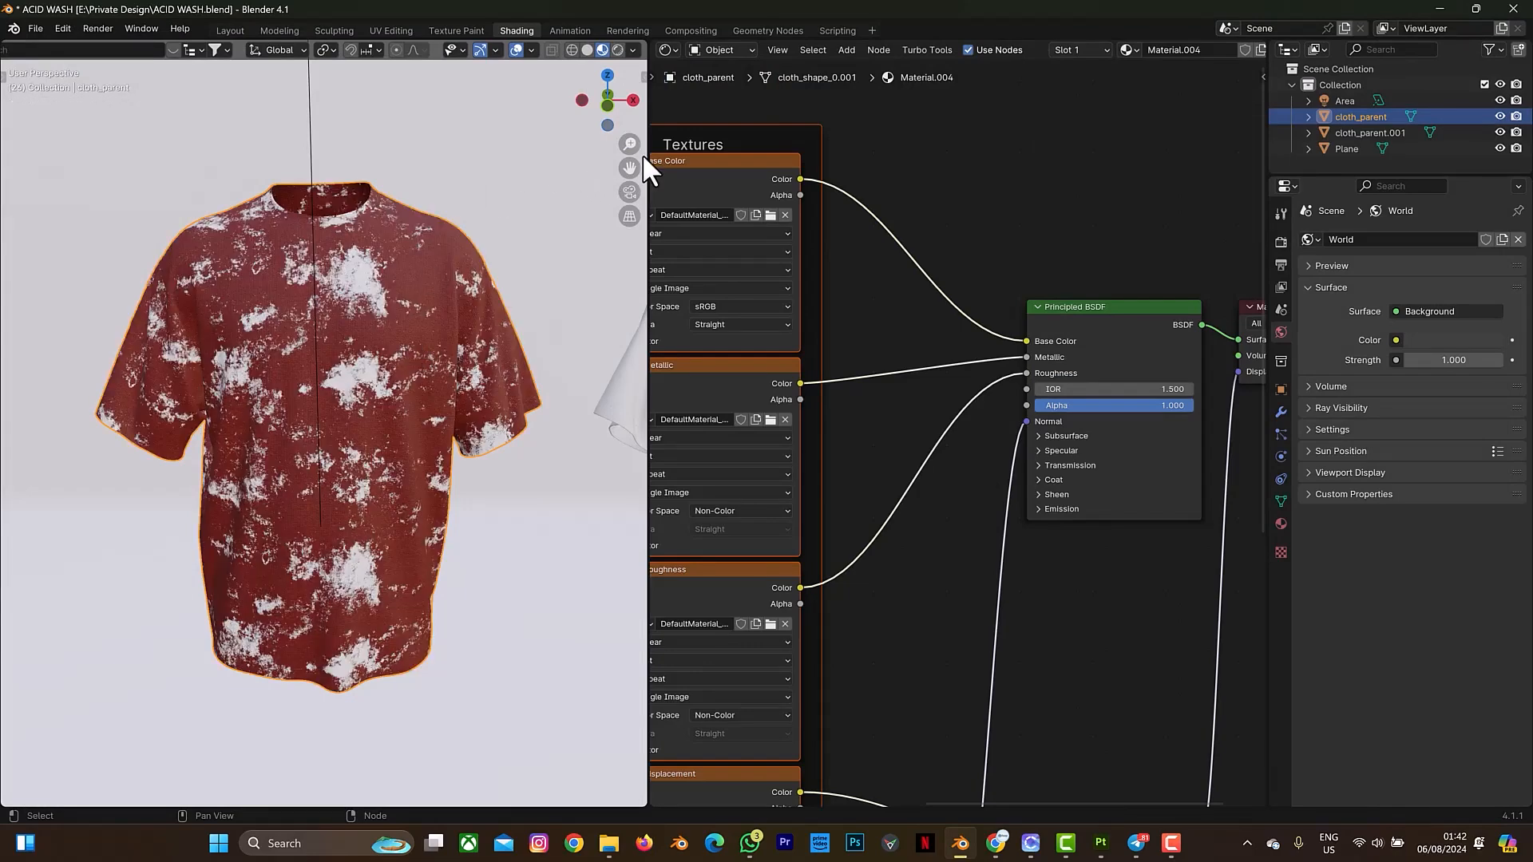
- Give the duplicated T-shirt a new material with all six colour2 folder textures using Principled Texture Setup, and return to the Layout workspace
drag(630, 168, 573, 294)
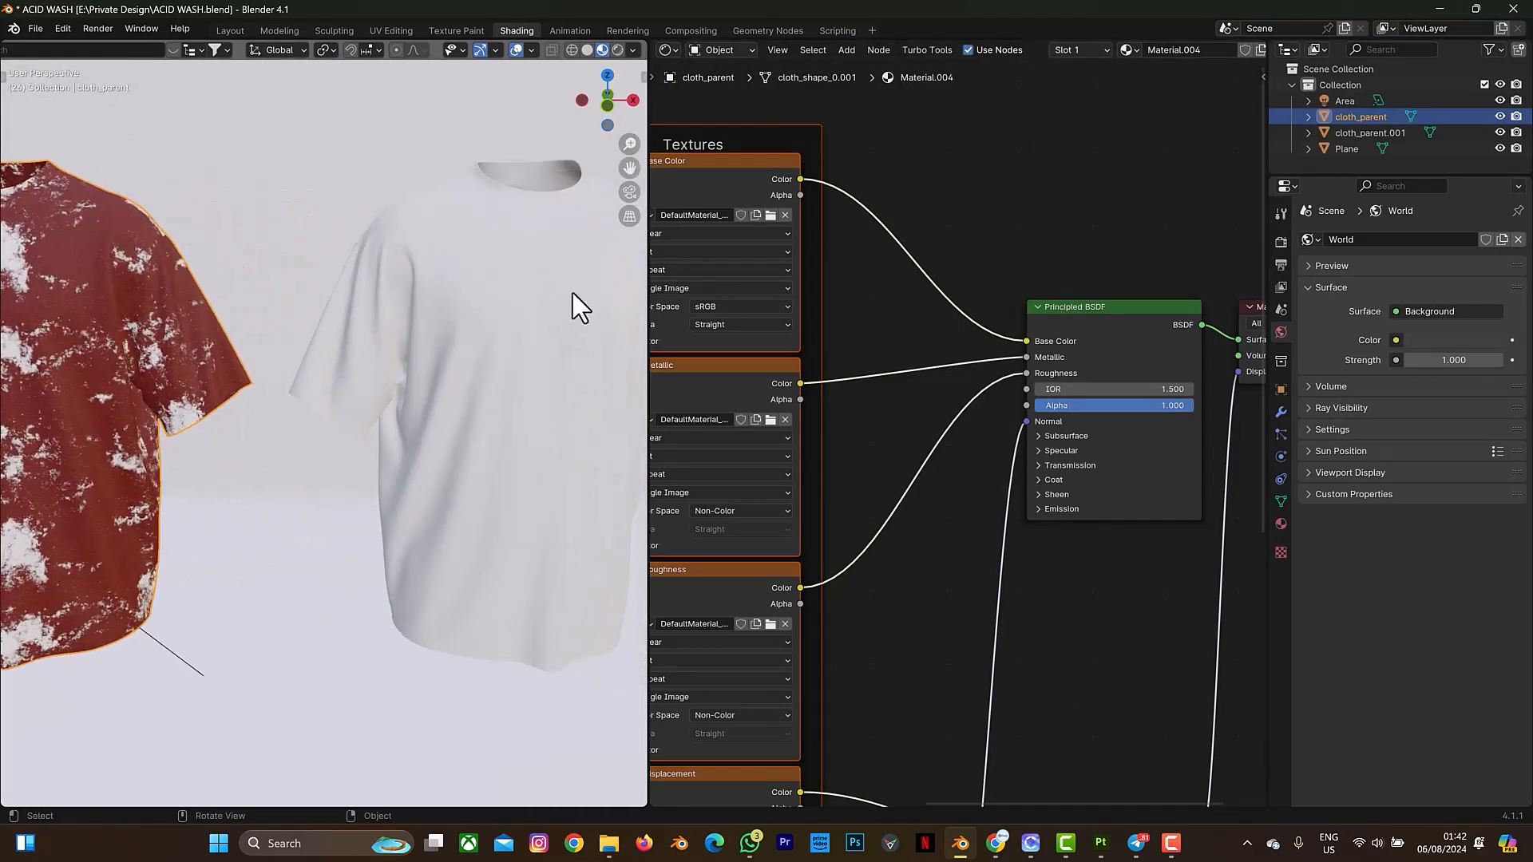
click(556, 308)
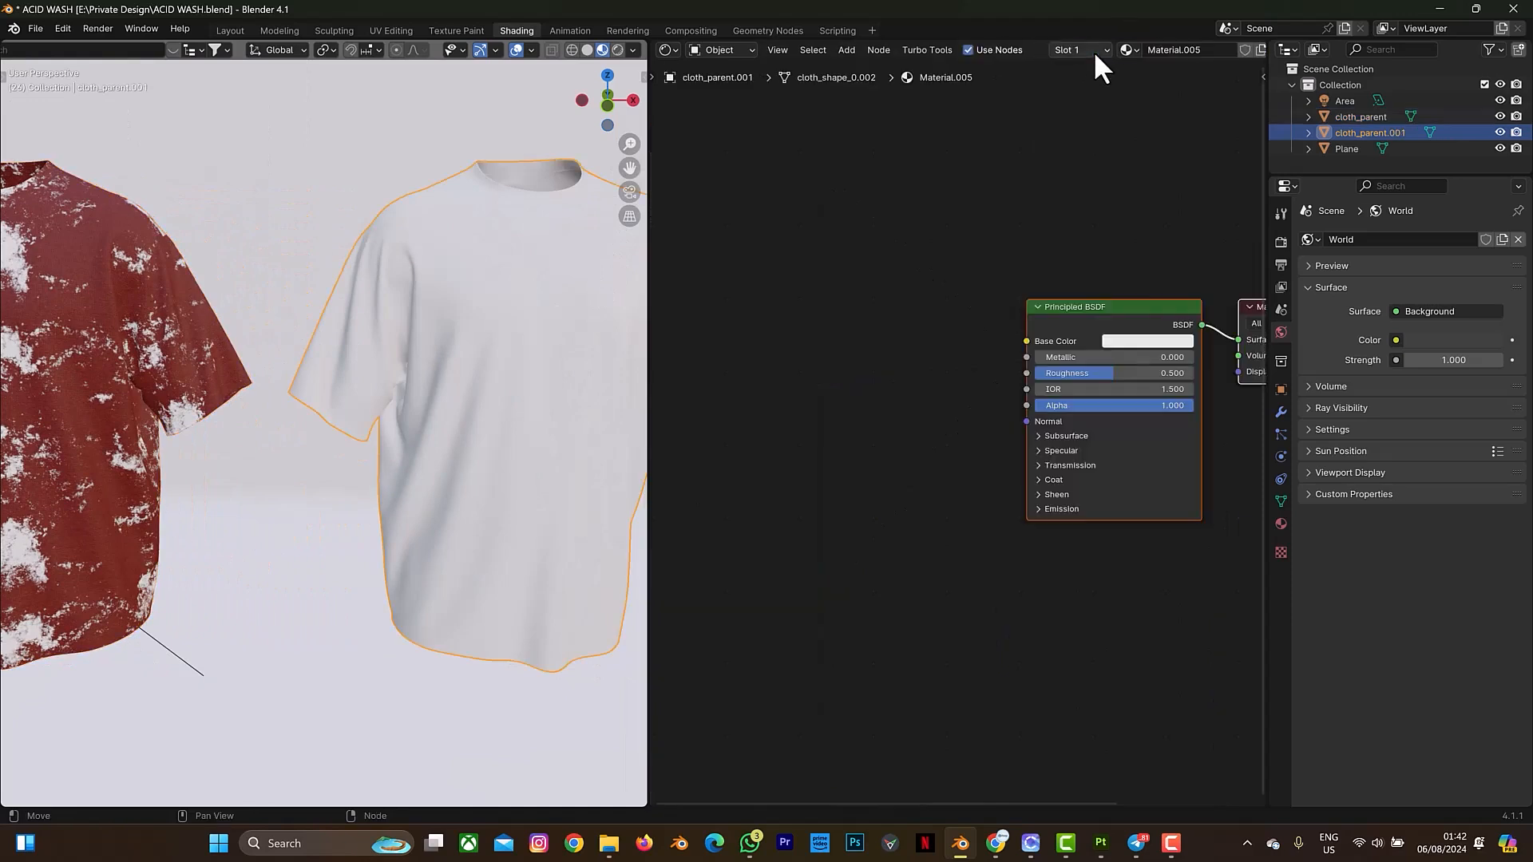
click(1104, 322)
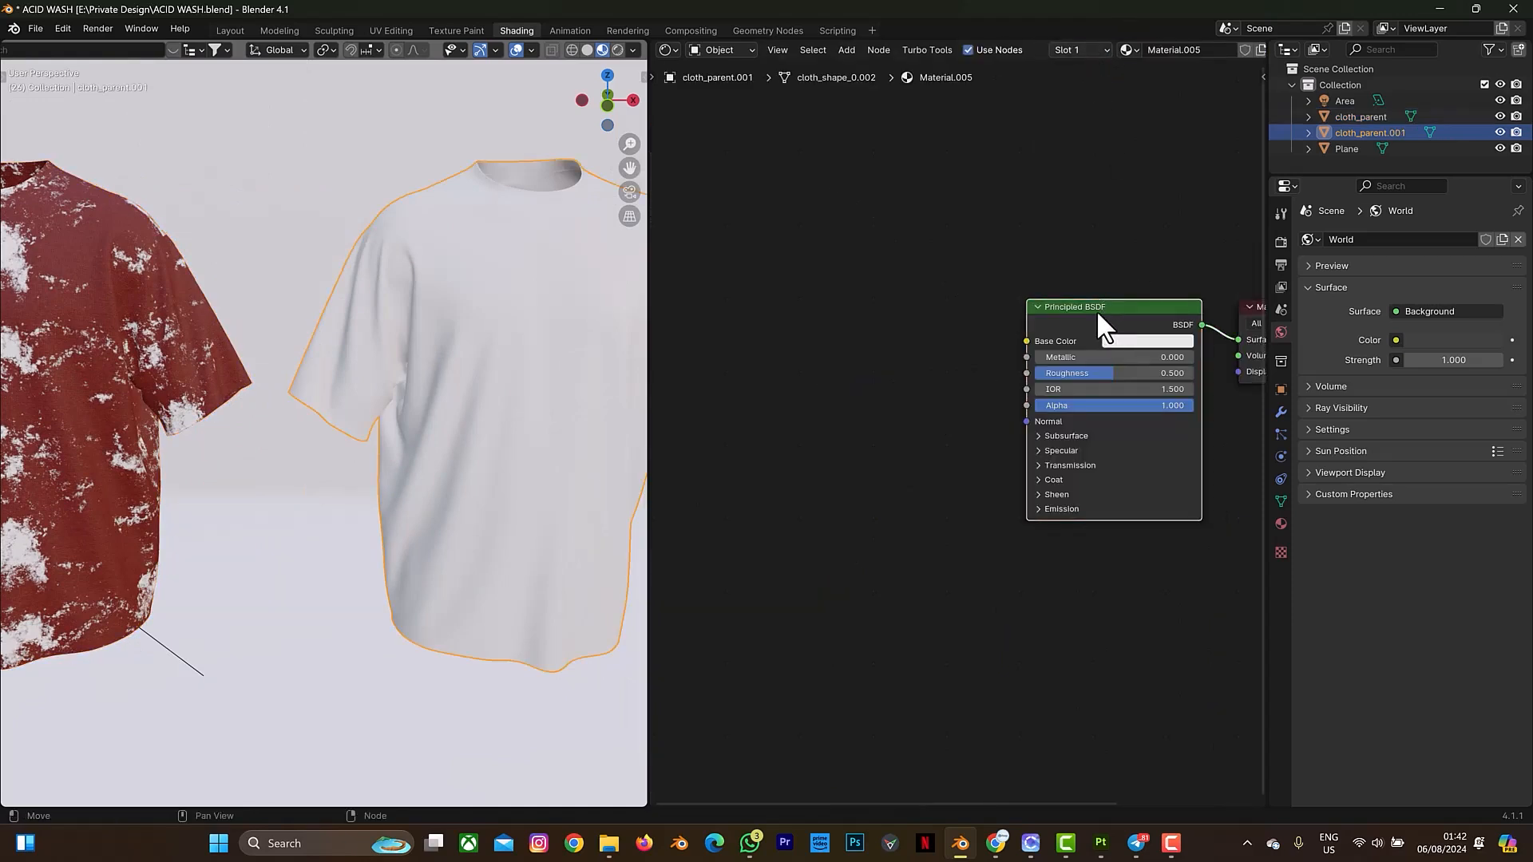
key(ctrl+shift+t)
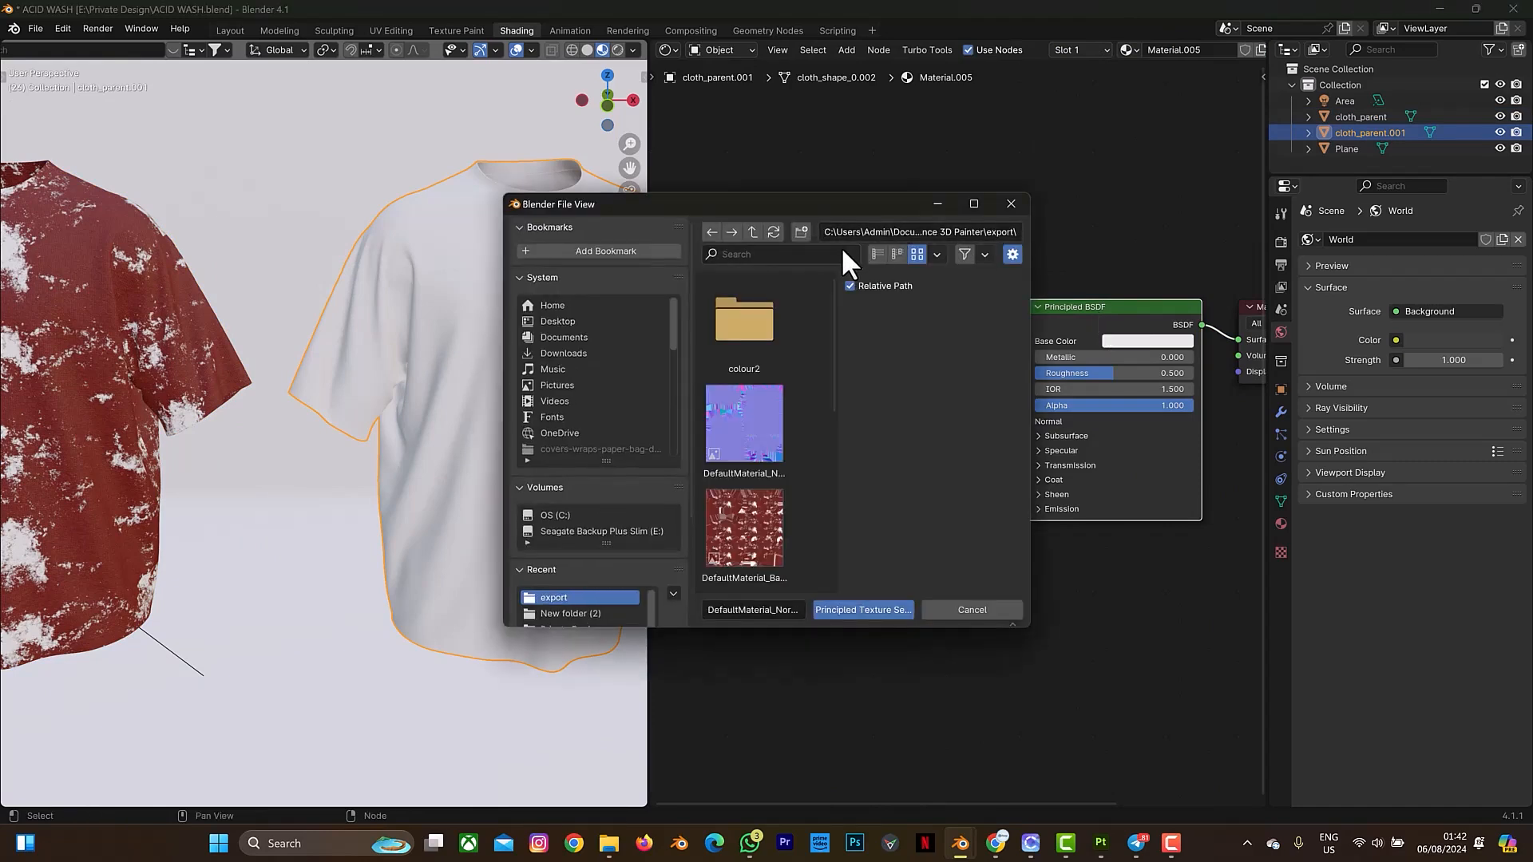
click(753, 308)
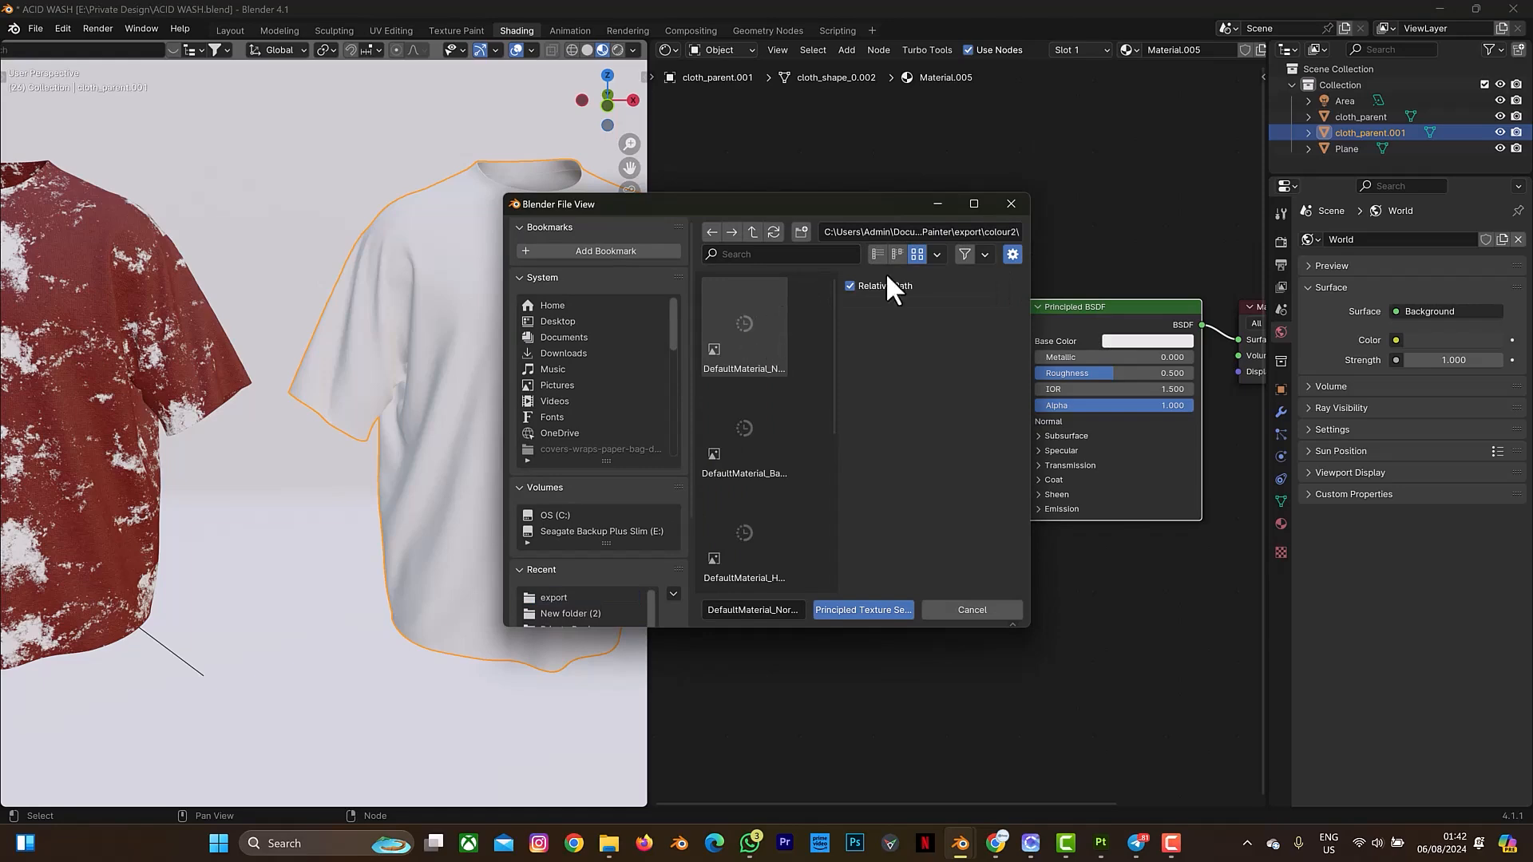
click(974, 204)
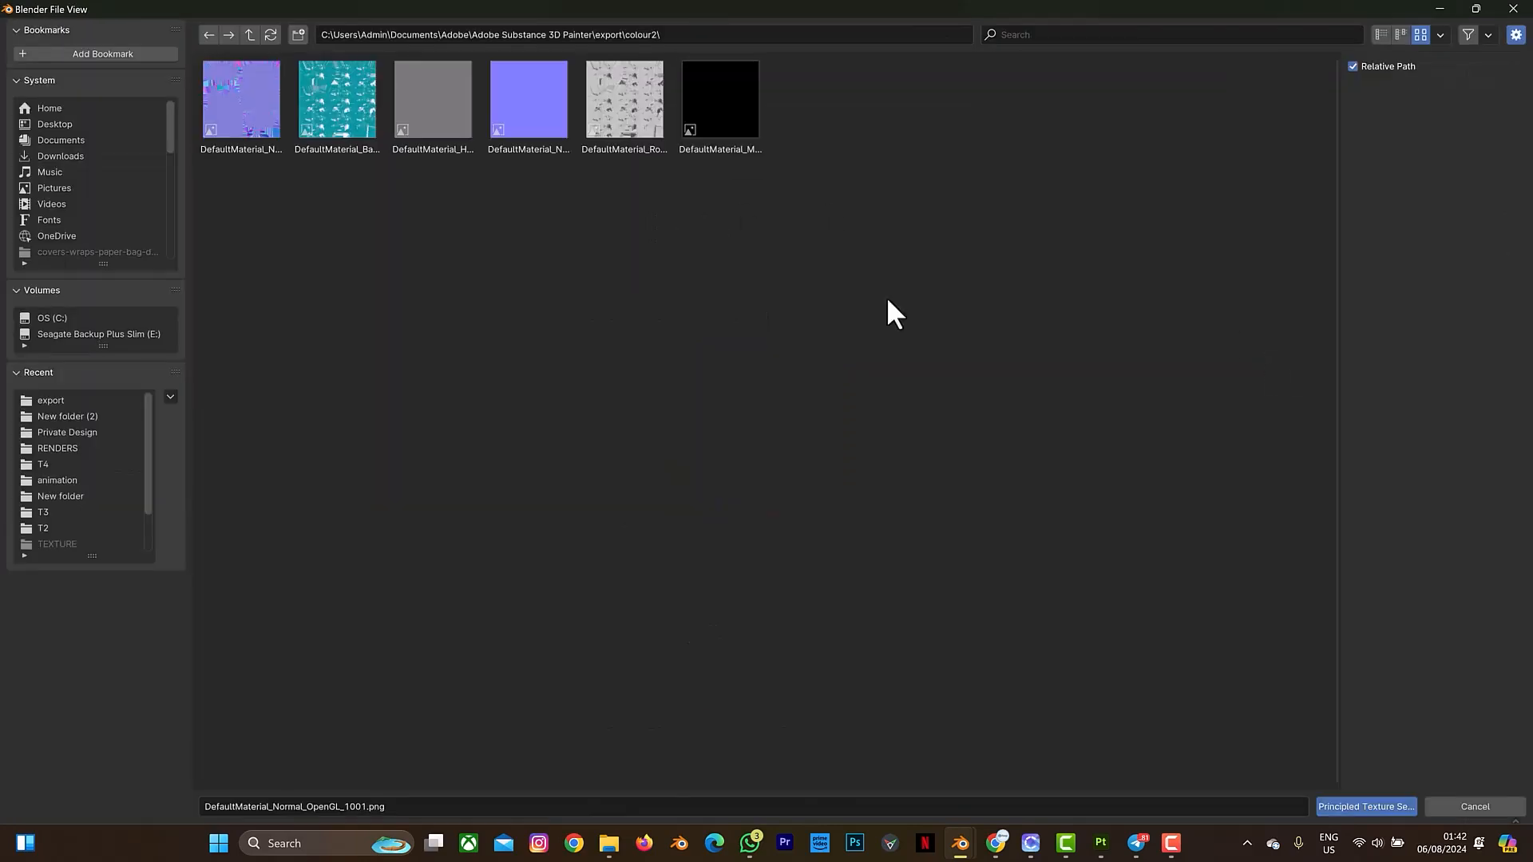
shift+click(720, 88)
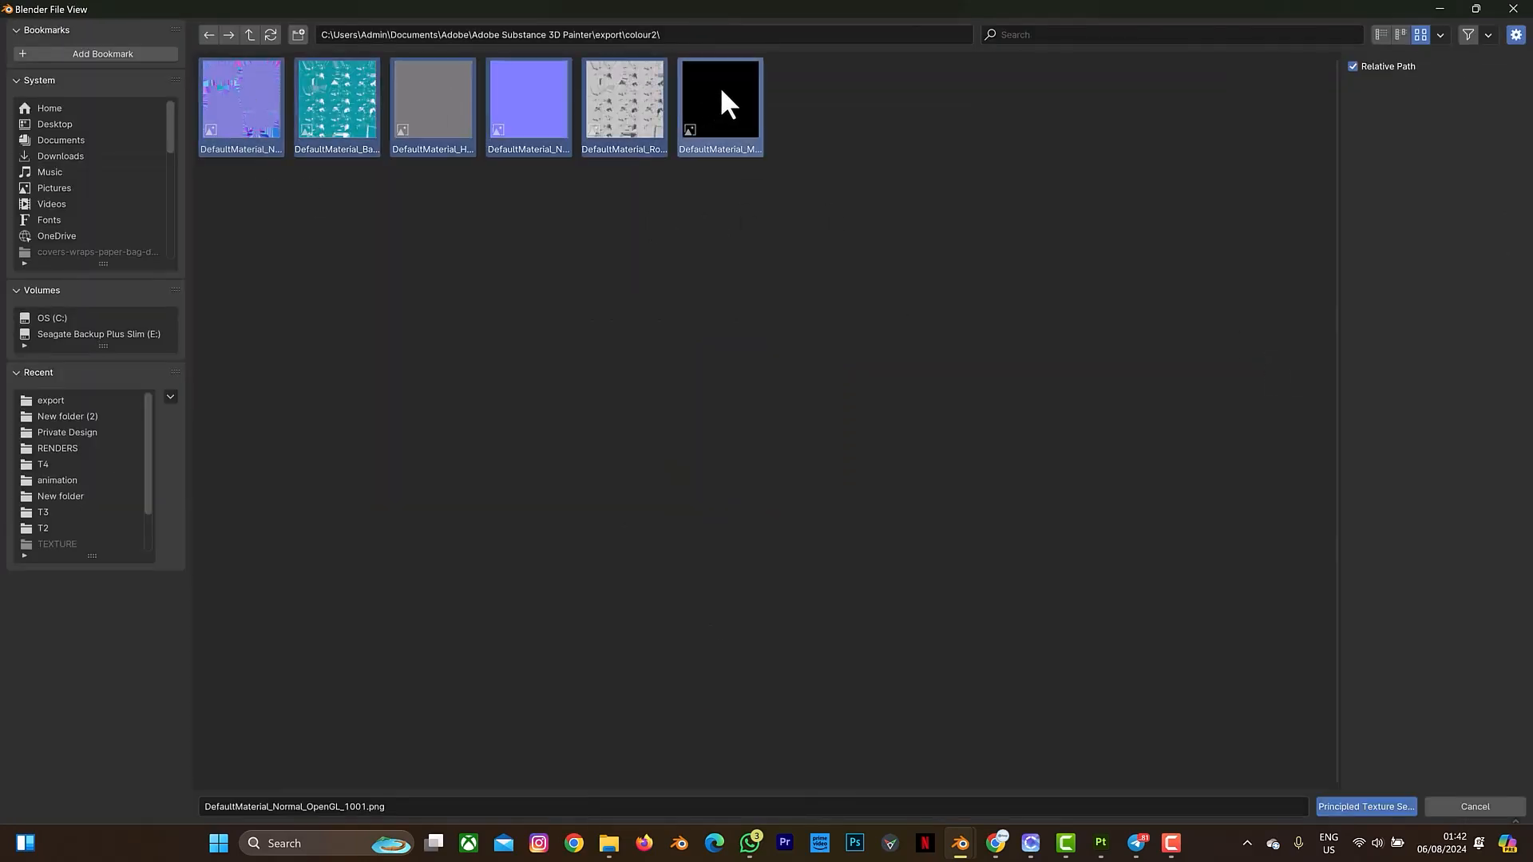
click(1361, 806)
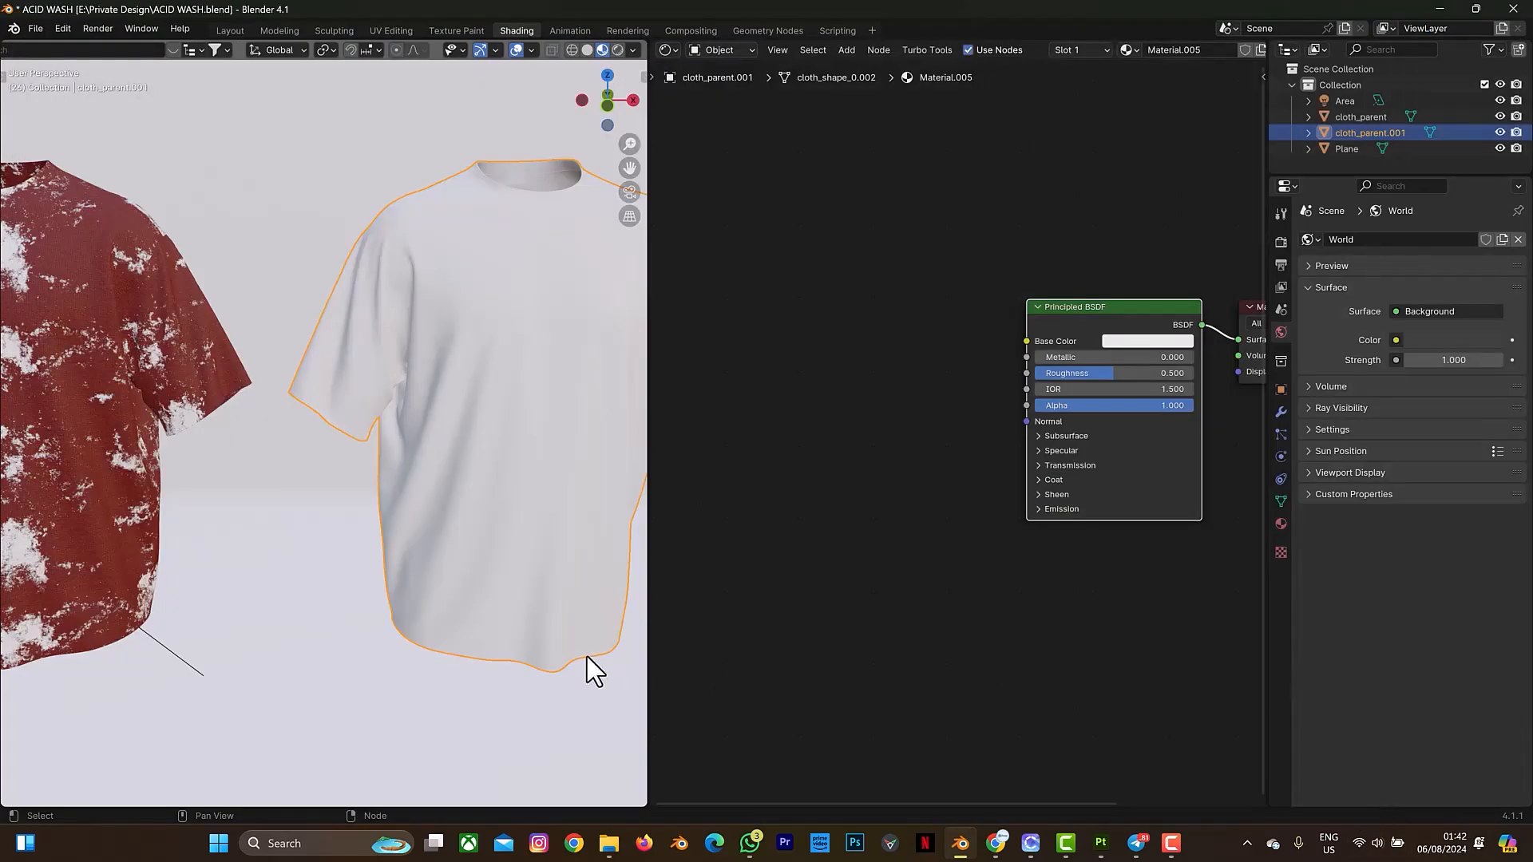
scroll(431, 519, down, 5)
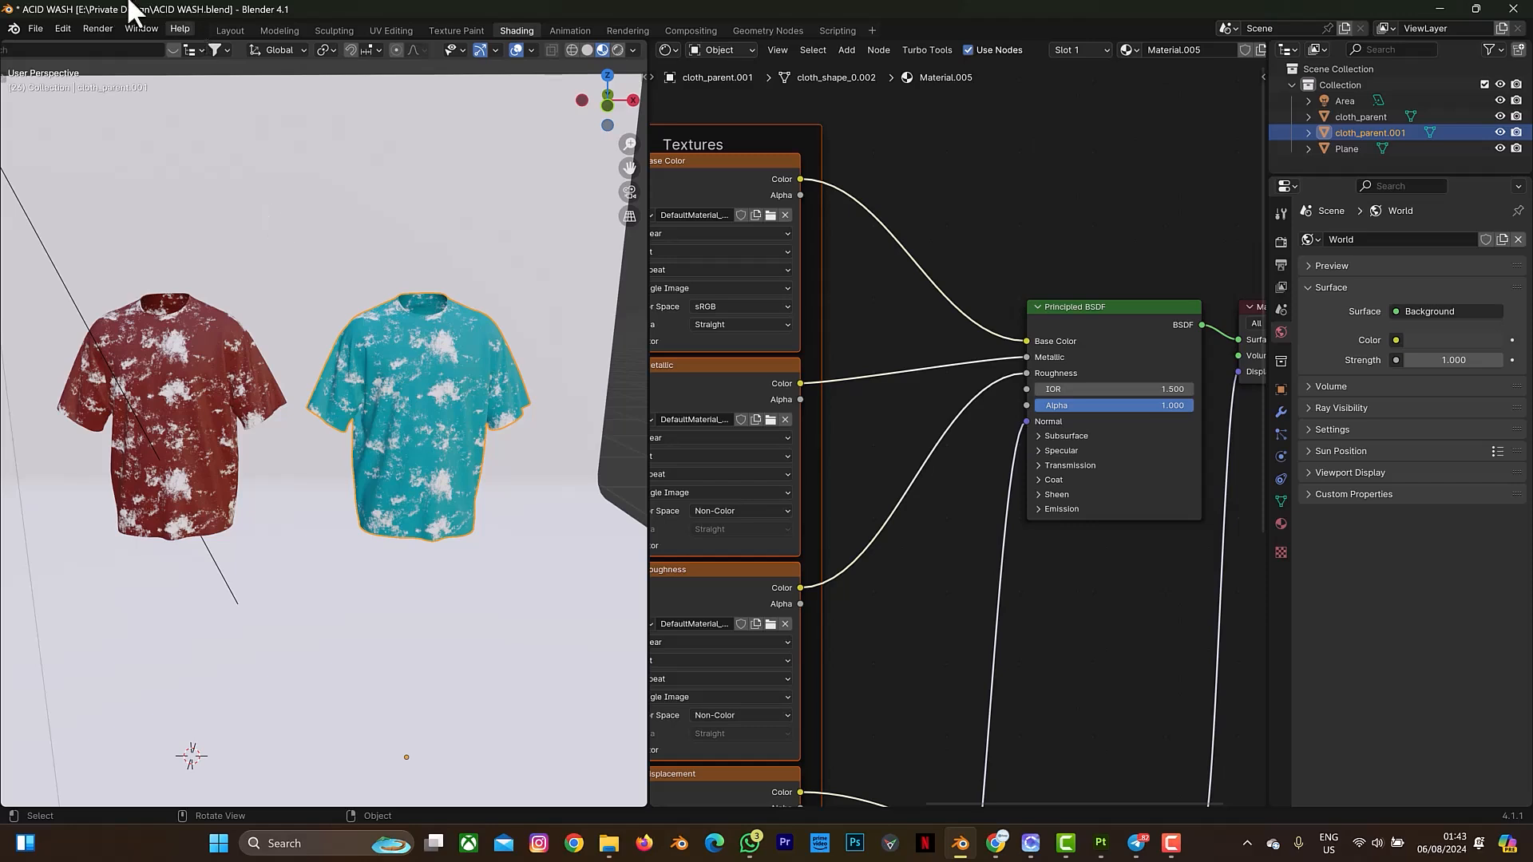
click(230, 31)
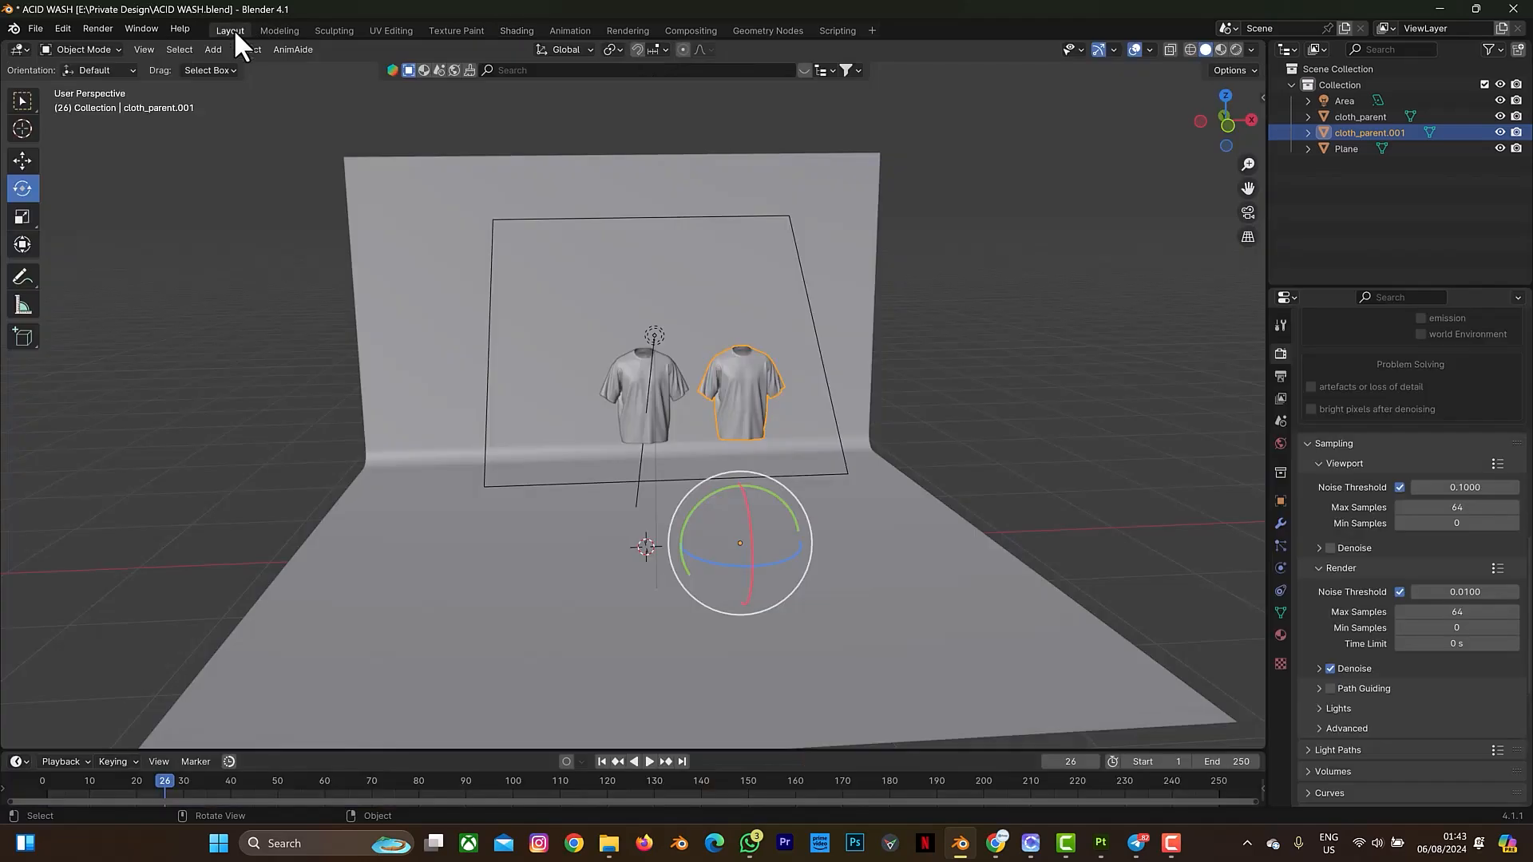